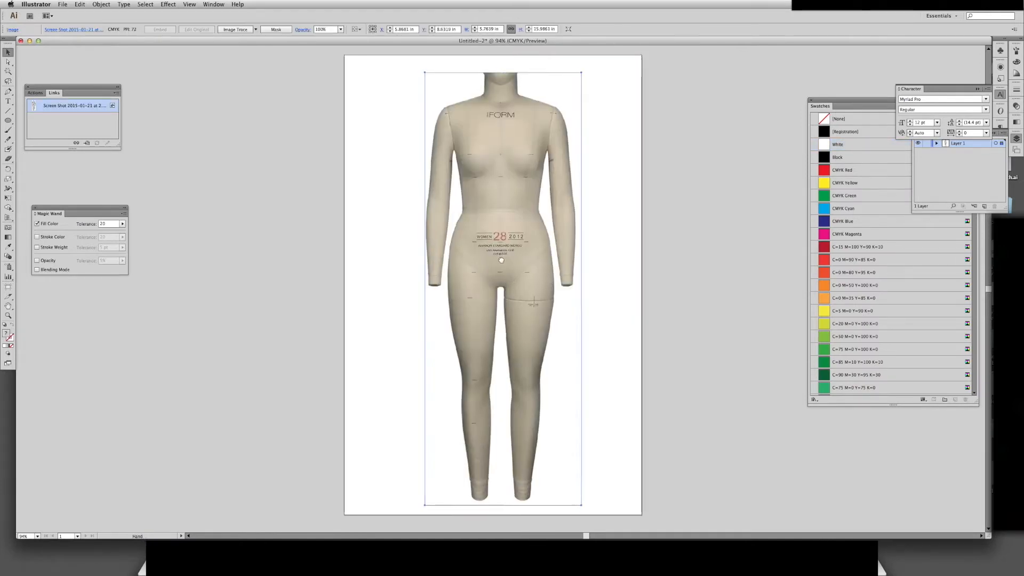
# Move the dress form image off the artboard to its left and lock it on its layer beneath a new empty layer
pyautogui.hscroll(-5, 515, 281)
pyautogui.moveTo(652, 245); pyautogui.dragTo(347, 239)
pyautogui.moveTo(556, 319); pyautogui.dragTo(533, 330)
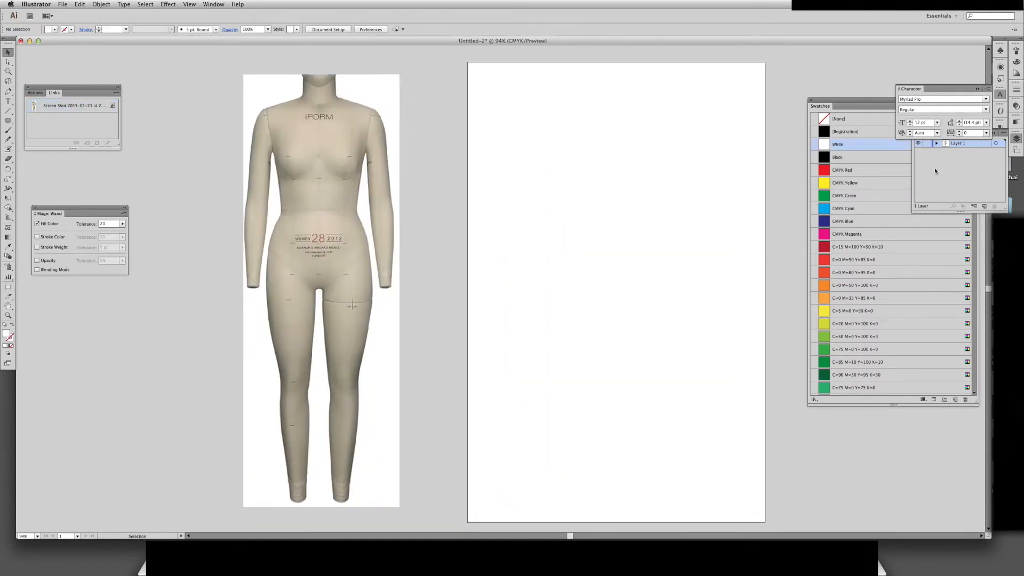
pyautogui.click(978, 167)
pyautogui.click(985, 206)
# Draw a long straight horizontal line with the Pen tool in the empty canvas area to the right of the artboard
pyautogui.hscroll(10, 691, 231)
pyautogui.scroll(3, 690, 231)
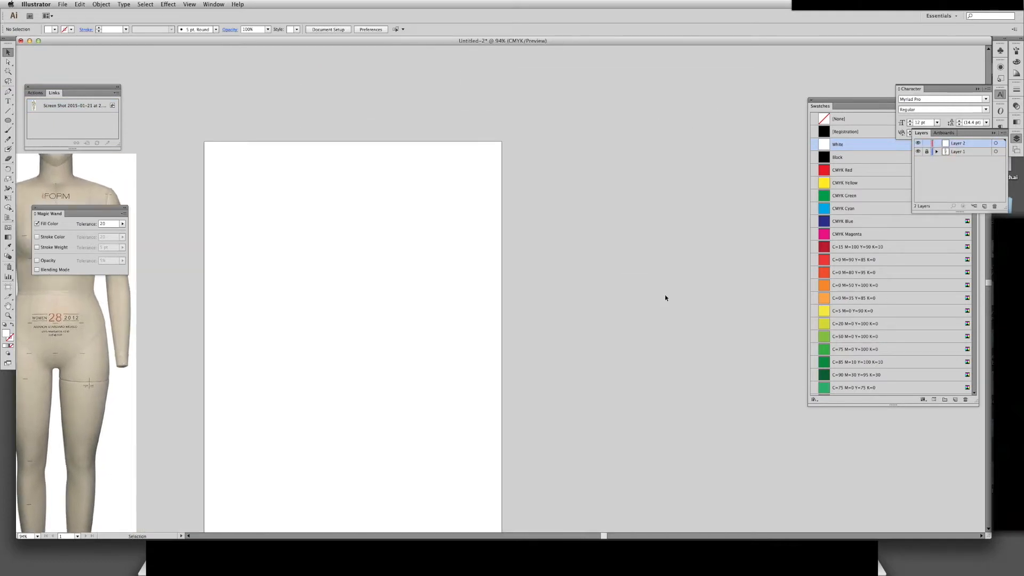
pyautogui.press('a')
pyautogui.press('super+equal')
pyautogui.press('super+equal')
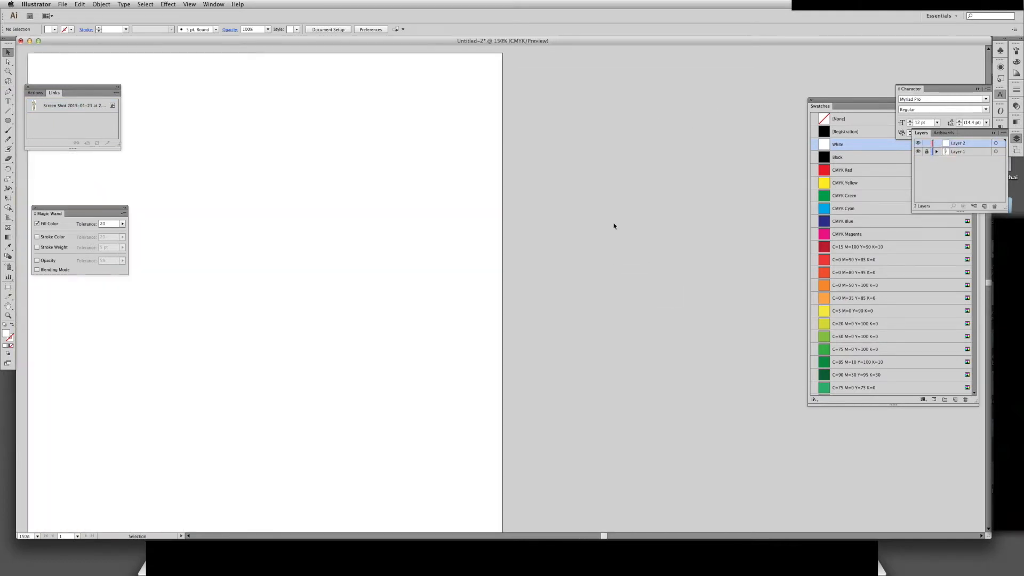
pyautogui.moveTo(492, 201); pyautogui.dragTo(384, 327)
pyautogui.moveTo(576, 231); pyautogui.dragTo(362, 231)
pyautogui.press('p')
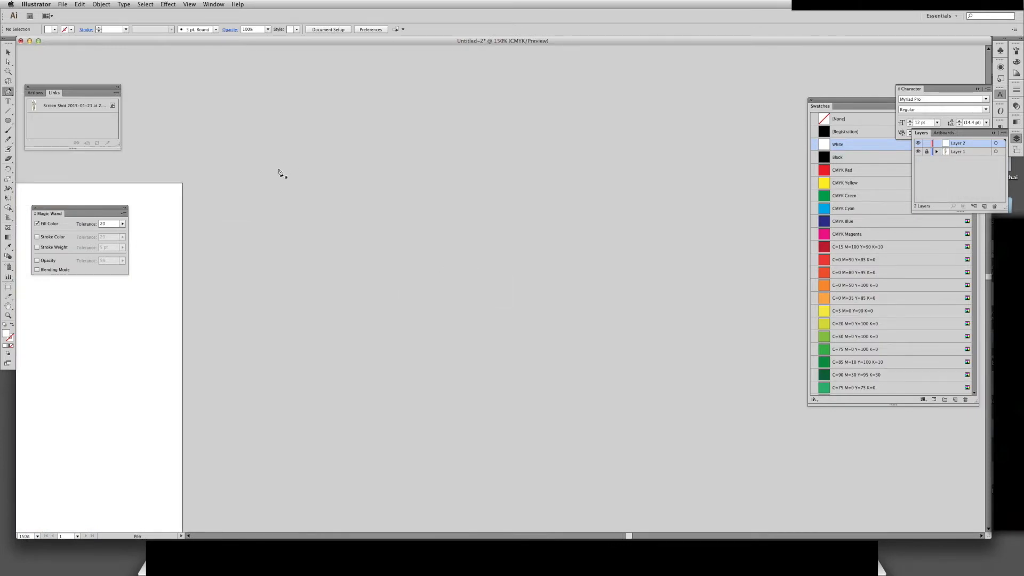
pyautogui.click(292, 215)
pyautogui.keyDown('shift'); pyautogui.click(627, 228); pyautogui.keyUp('shift')
pyautogui.press('v')
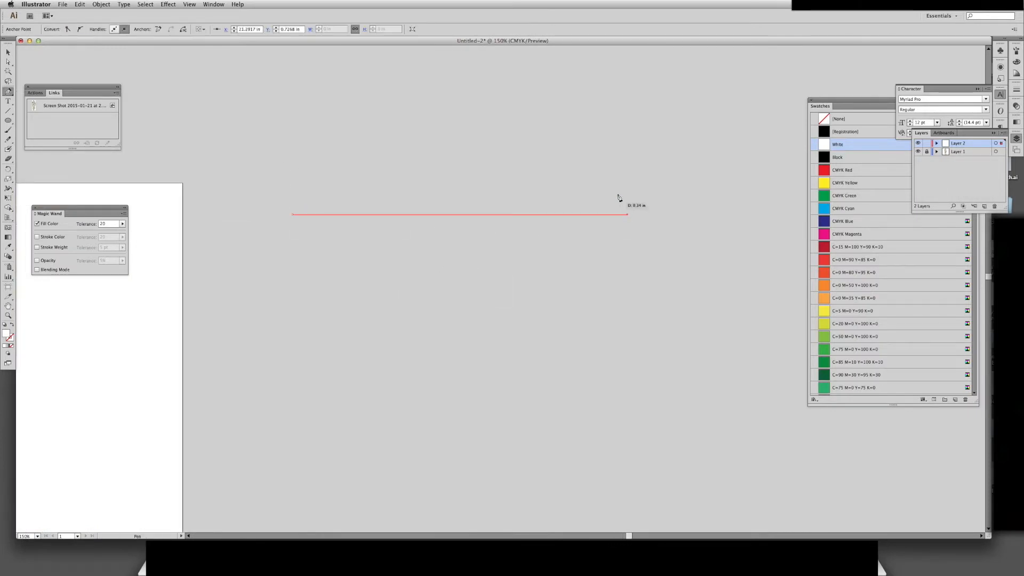
# Give the horizontal line a [Registration] black stroke with no fill
pyautogui.click(12, 347)
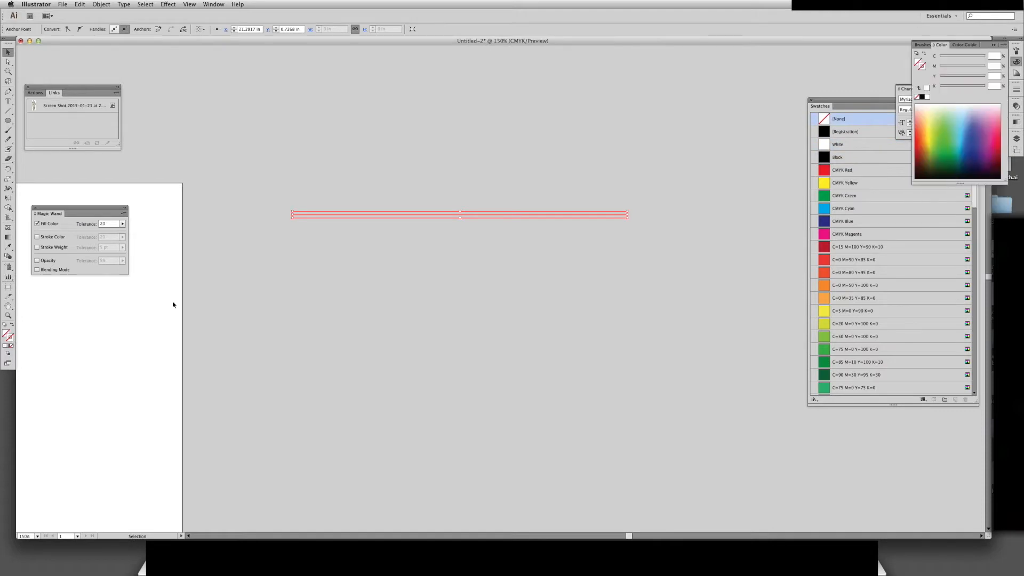
pyautogui.click(842, 132)
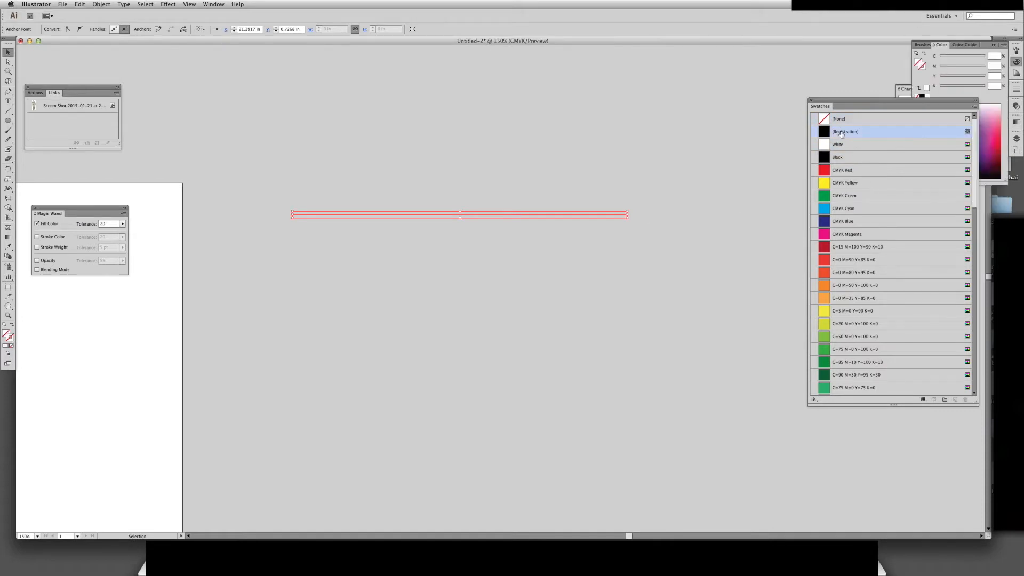
pyautogui.click(1017, 90)
pyautogui.click(594, 328)
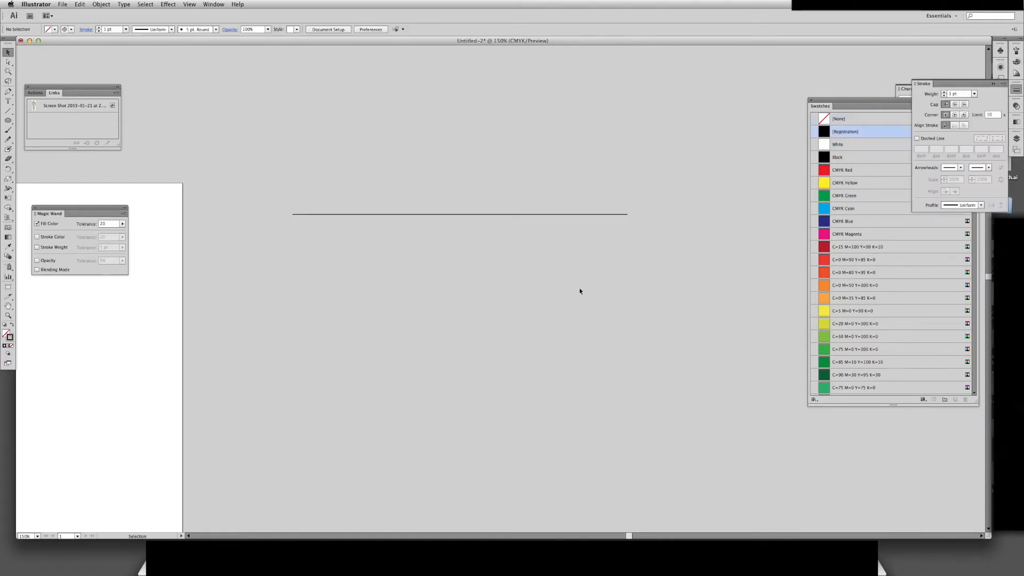
# Draw a closed thin right triangle below the line, tapering to a point at its right end, with black fill and no stroke
pyautogui.press('super+plus')
pyautogui.press('super+plus')
pyautogui.moveTo(455, 218); pyautogui.dragTo(605, 285)
pyautogui.press('p')
pyautogui.click(233, 230)
pyautogui.keyDown('shift'); pyautogui.click(235, 251); pyautogui.keyUp('shift')
pyautogui.keyDown('shift'); pyautogui.click(659, 257); pyautogui.keyUp('shift')
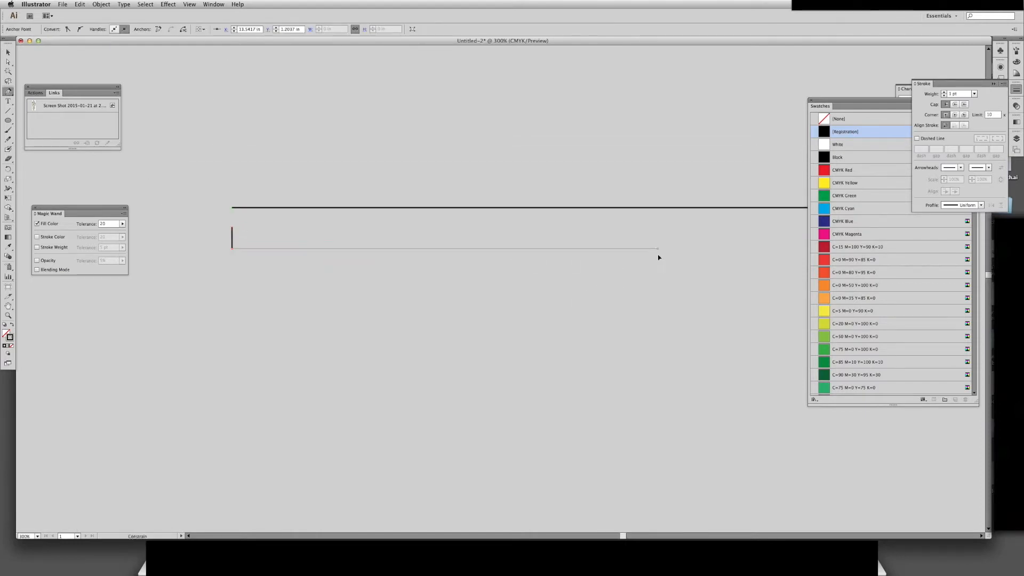
pyautogui.click(232, 228)
pyautogui.click(232, 229)
pyautogui.hotkey('shift', 'x')
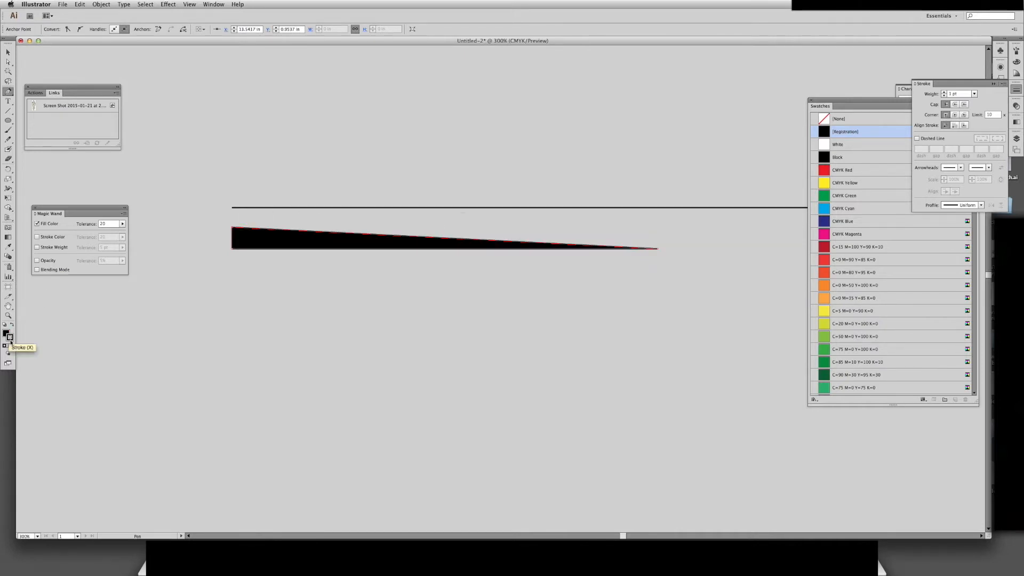
# Curve the triangle's pointed end outward and flatten the shape into a thin tapered sliver about 0.012 in high
pyautogui.hotkey('shift', 'c')
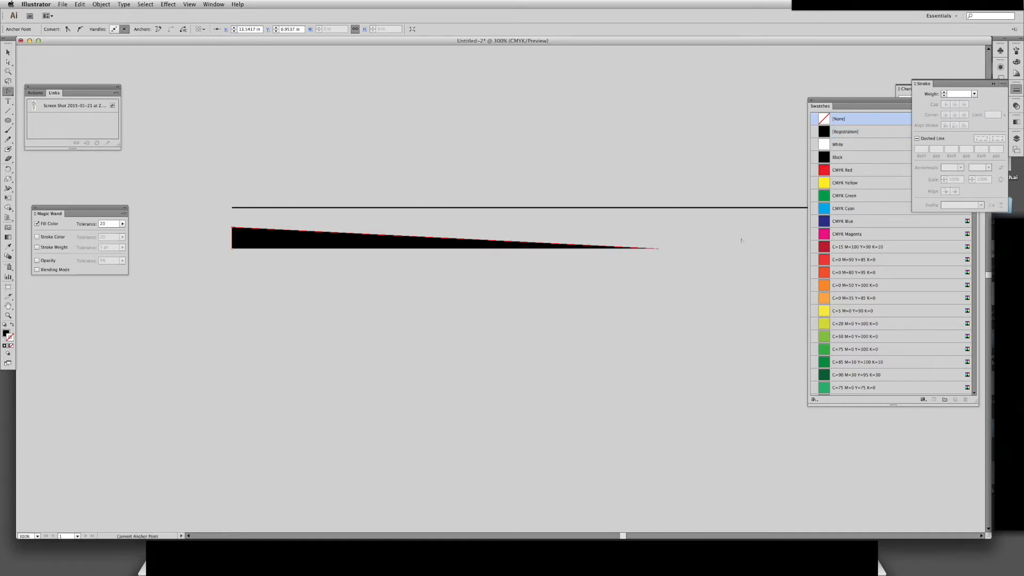
pyautogui.moveTo(660, 251); pyautogui.dragTo(906, 281)
pyautogui.hscroll(-5, 642, 305)
pyautogui.press('v')
pyautogui.moveTo(576, 220)
pyautogui.mouseDown()
pyautogui.moveTo(575, 240)
pyautogui.moveTo(565, 213)
pyautogui.moveTo(574, 204)
pyautogui.mouseUp()
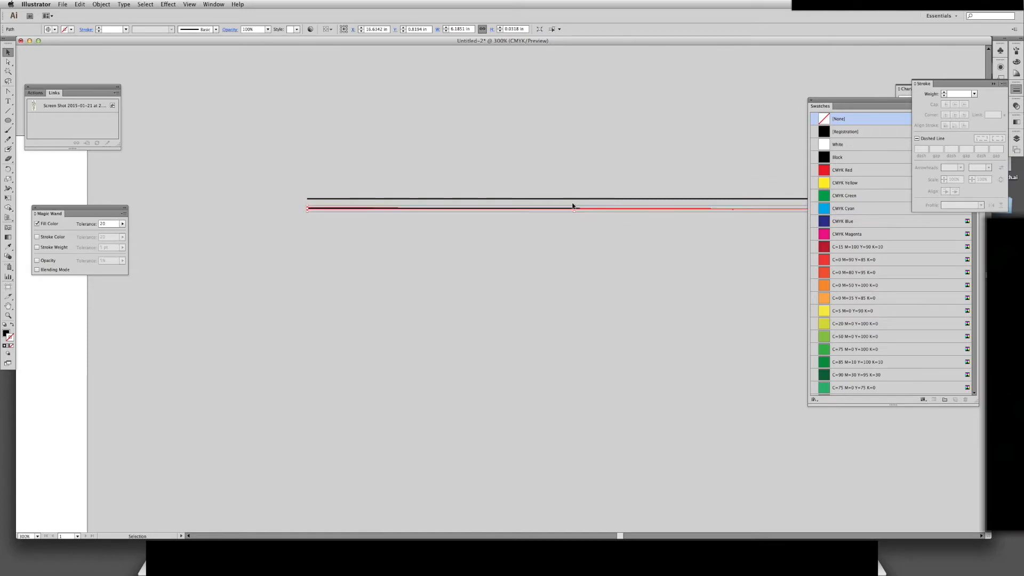
# Adjust the tapered sliver's height to about 0.014 in and place it slightly farther below the line
pyautogui.click(403, 244)
pyautogui.moveTo(365, 209); pyautogui.dragTo(414, 222)
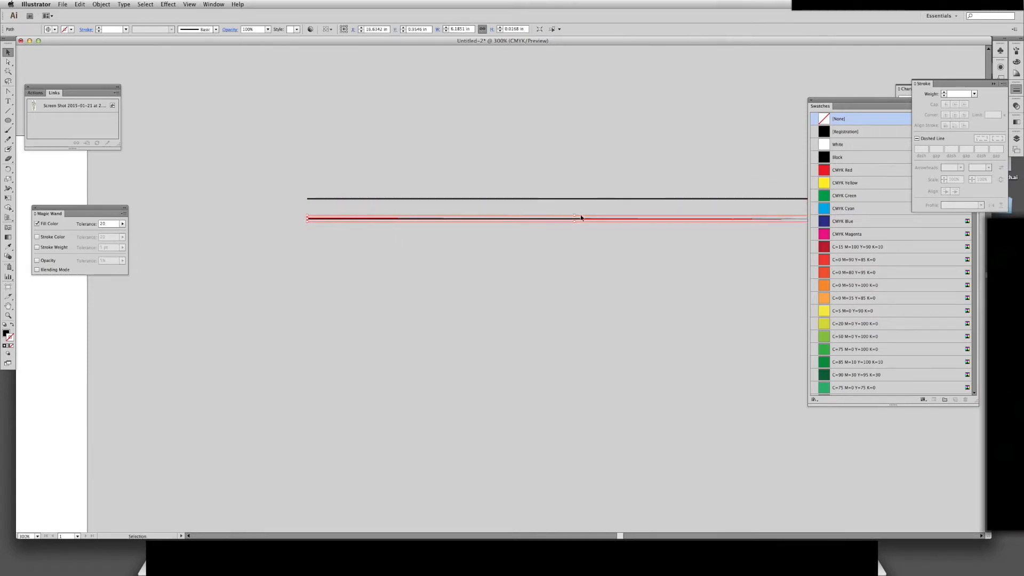
pyautogui.click(561, 239)
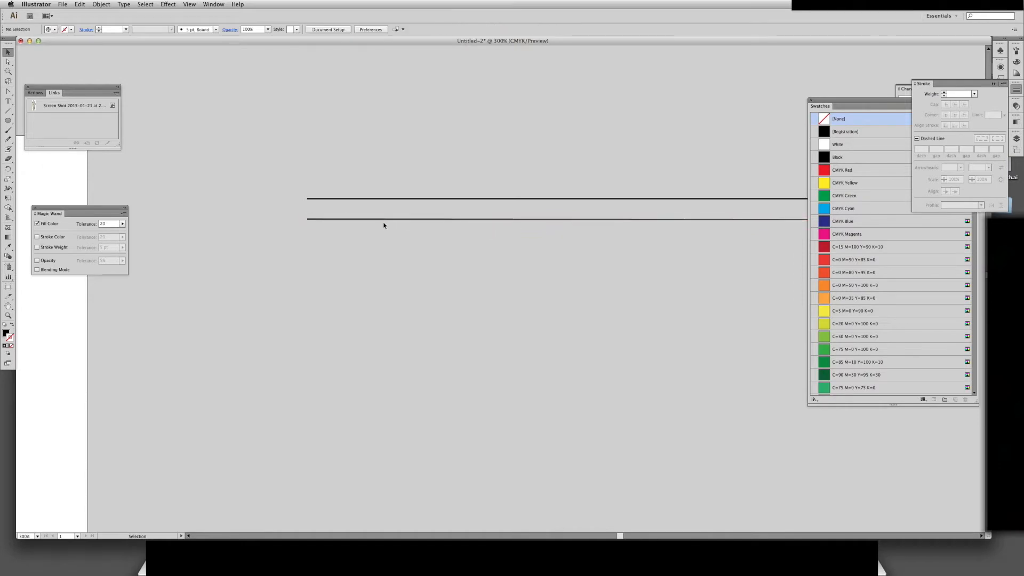
pyautogui.moveTo(389, 219); pyautogui.dragTo(393, 224)
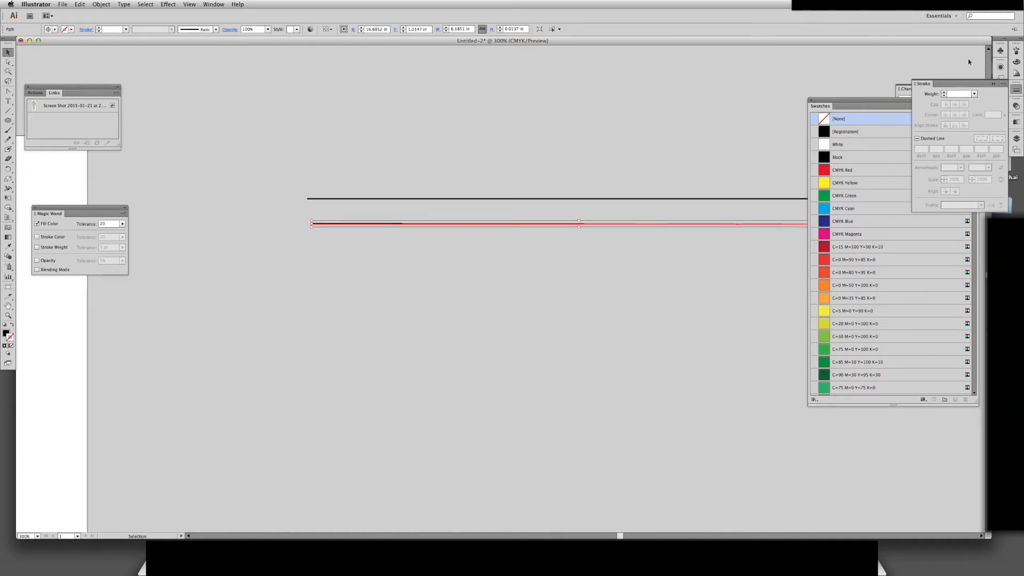
# Save the tapered sliver as an art brush with Hue Shift colorization and delete the original shape
pyautogui.click(1016, 50)
pyautogui.moveTo(334, 227)
pyautogui.mouseDown()
pyautogui.moveTo(800, 193)
pyautogui.moveTo(964, 158)
pyautogui.mouseUp()
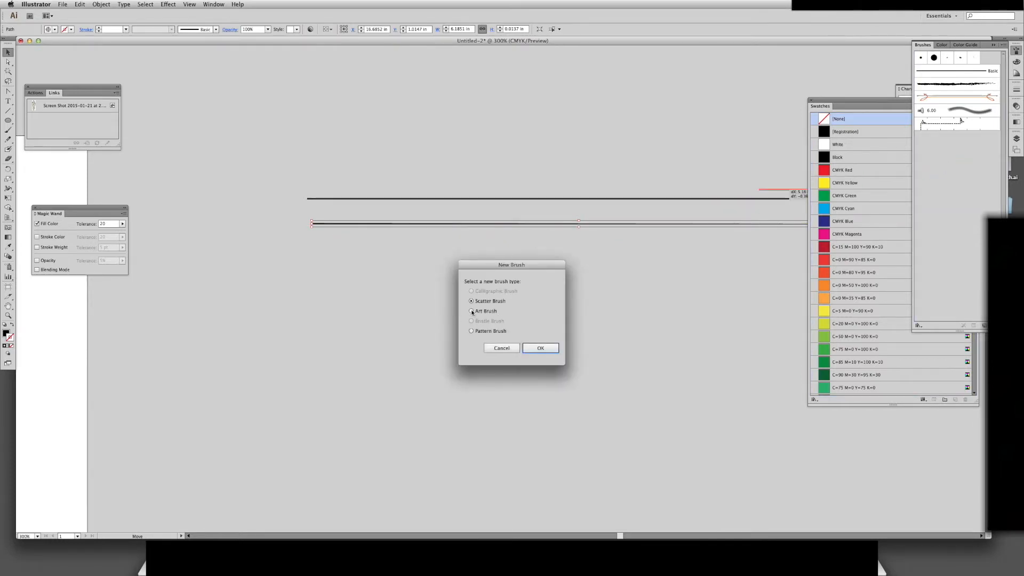
pyautogui.click(540, 349)
pyautogui.click(614, 316)
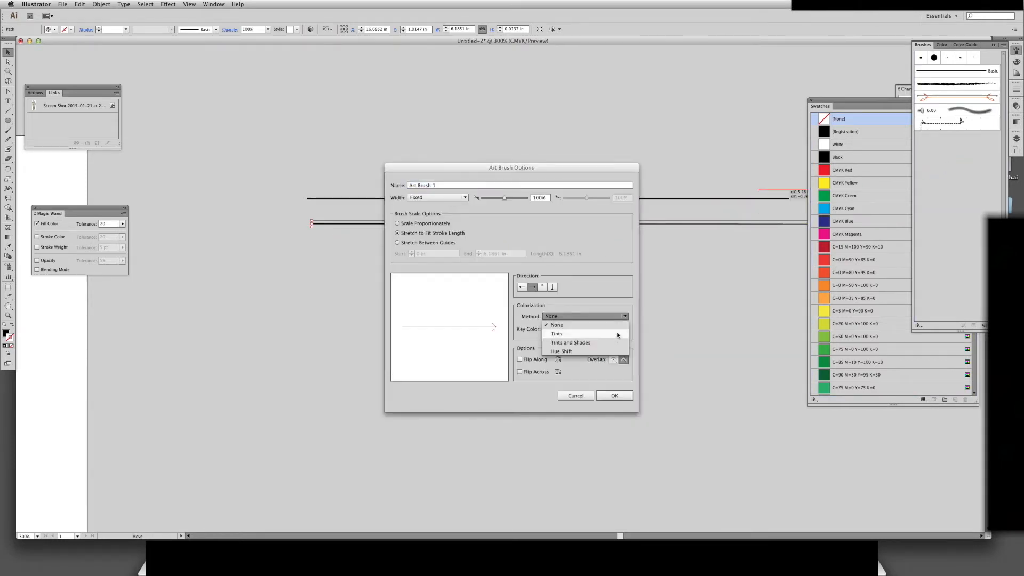
pyautogui.click(601, 351)
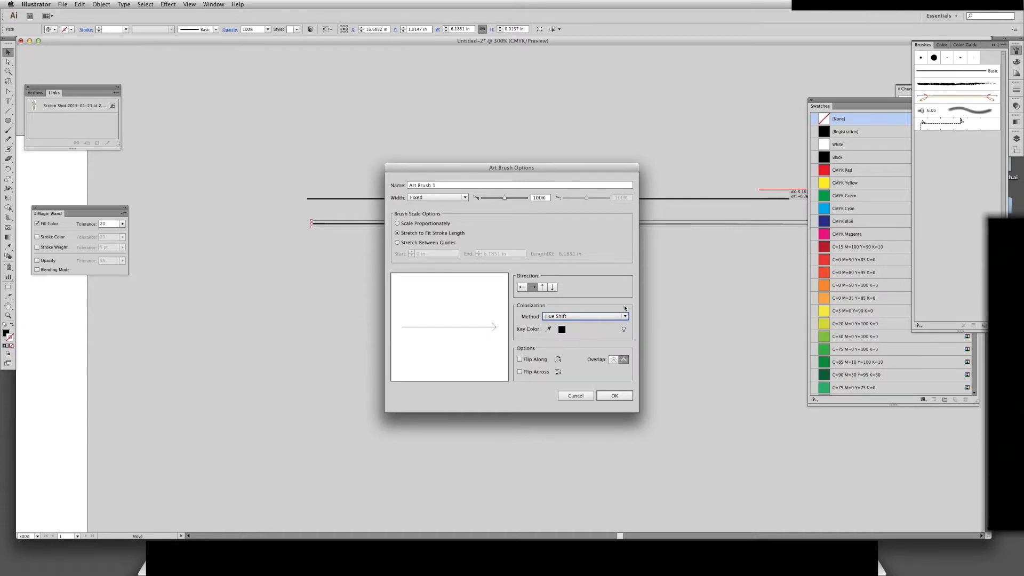
pyautogui.click(623, 399)
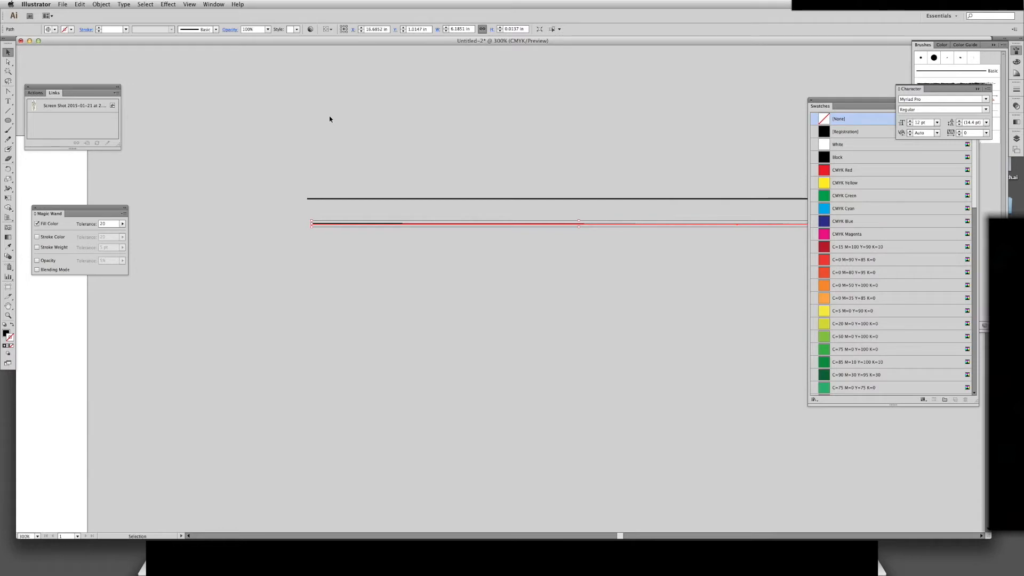
pyautogui.press('Delete')
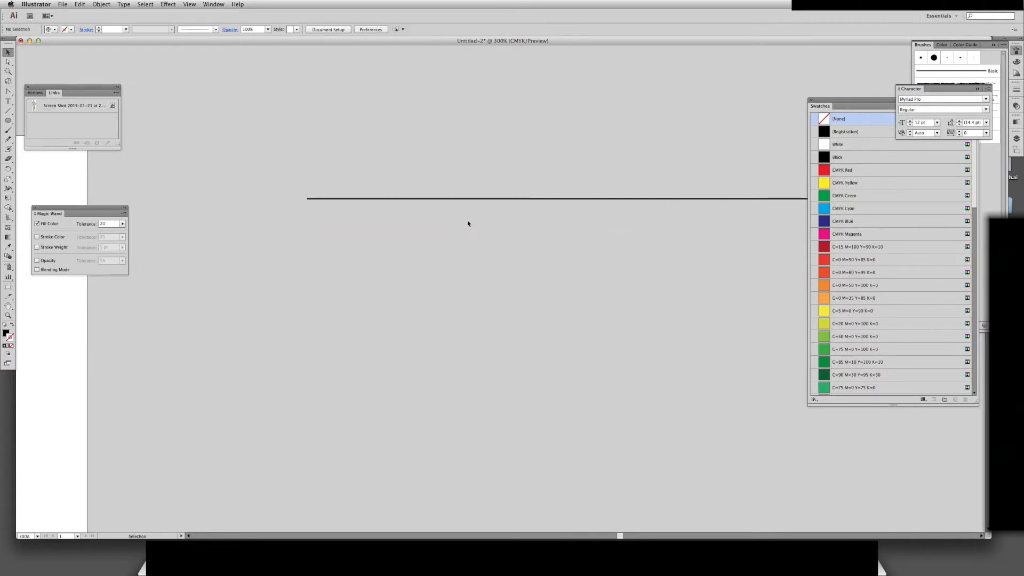
# Draw a closed black shape about 3.07 in long below the line, curved to taper at both ends and flattened to about 0.05 in high
pyautogui.press('p')
pyautogui.click(308, 219)
pyautogui.click(573, 219)
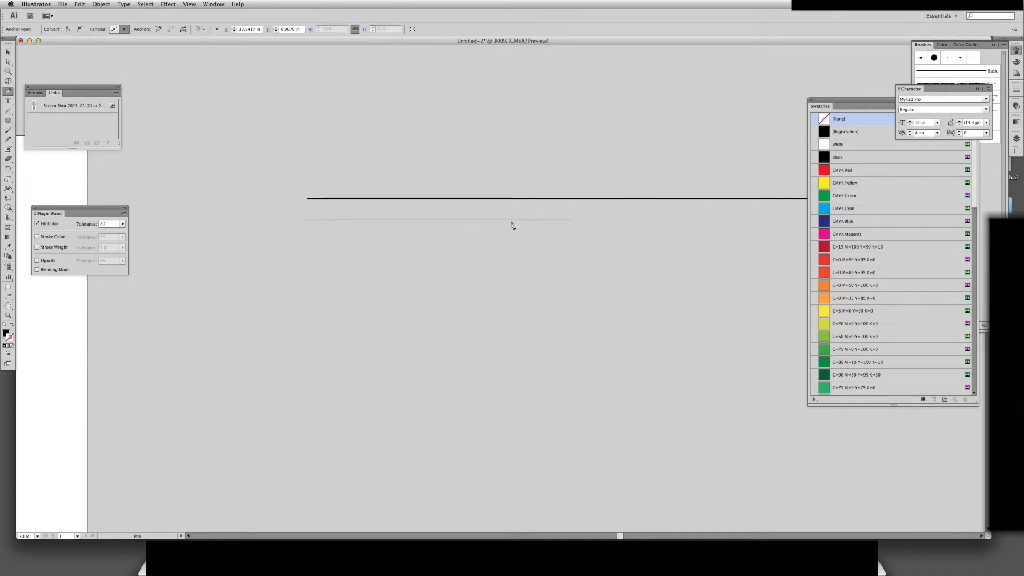
pyautogui.click(308, 220)
pyautogui.hotkey('shift', 'c')
pyautogui.moveTo(308, 220); pyautogui.dragTo(307, 222)
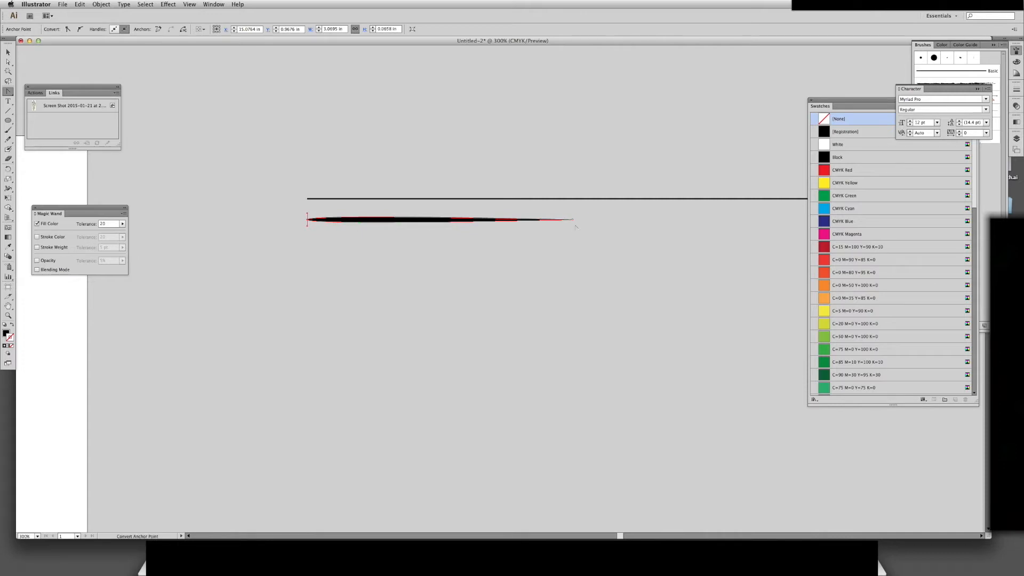
pyautogui.moveTo(573, 221); pyautogui.dragTo(572, 220)
pyautogui.press('v')
pyautogui.moveTo(441, 216); pyautogui.dragTo(441, 222)
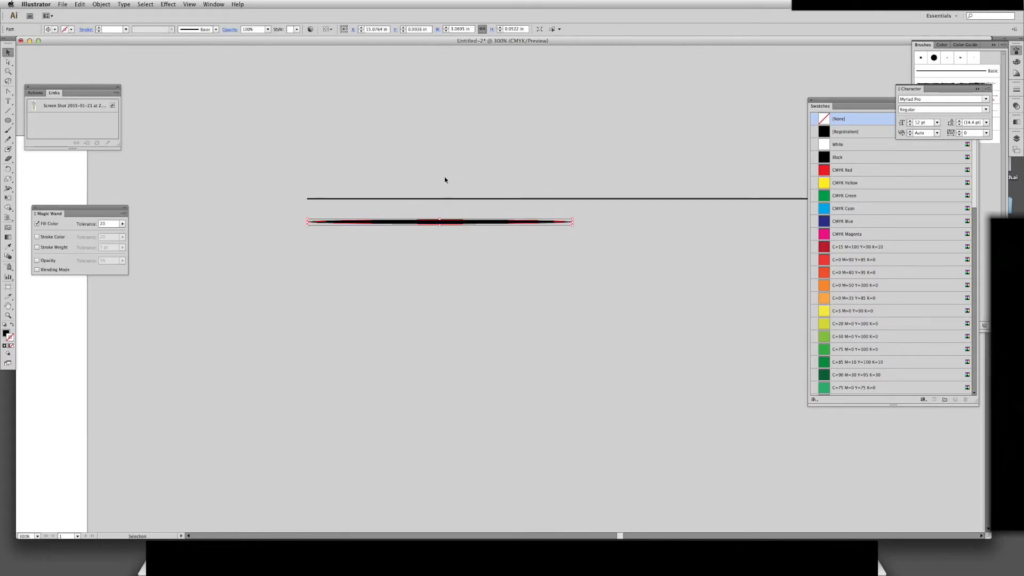
# Save the double-tapered shape as an art brush with Hue Shift colorization, and clear both drawn shapes from the canvas
pyautogui.click(453, 242)
pyautogui.click(442, 222)
pyautogui.moveTo(440, 219)
pyautogui.mouseDown()
pyautogui.moveTo(452, 199)
pyautogui.moveTo(462, 242)
pyautogui.moveTo(990, 228)
pyautogui.moveTo(955, 72)
pyautogui.mouseUp()
pyautogui.click(445, 228)
pyautogui.click(442, 223)
pyautogui.click(449, 227)
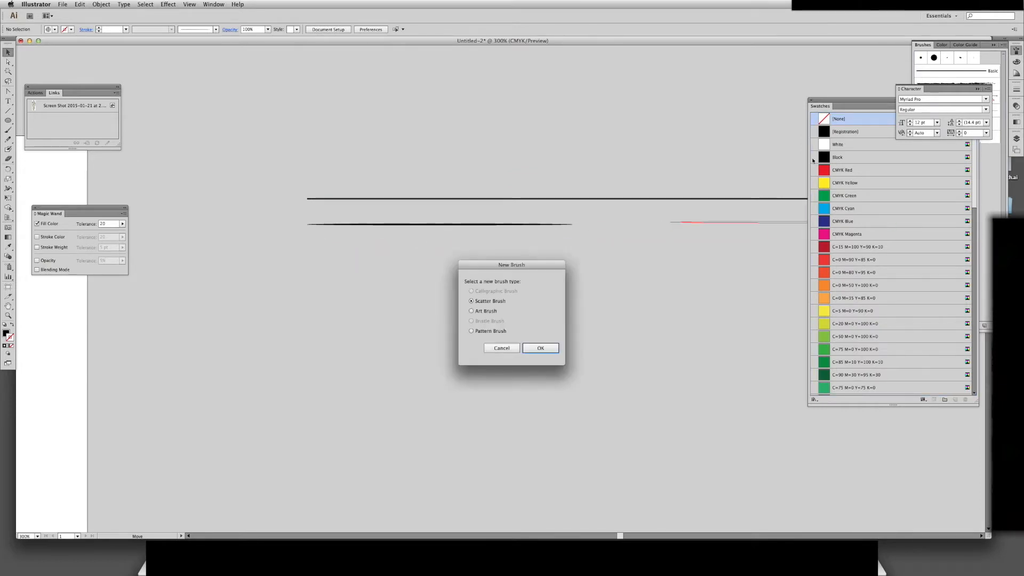
pyautogui.click(471, 311)
pyautogui.click(541, 348)
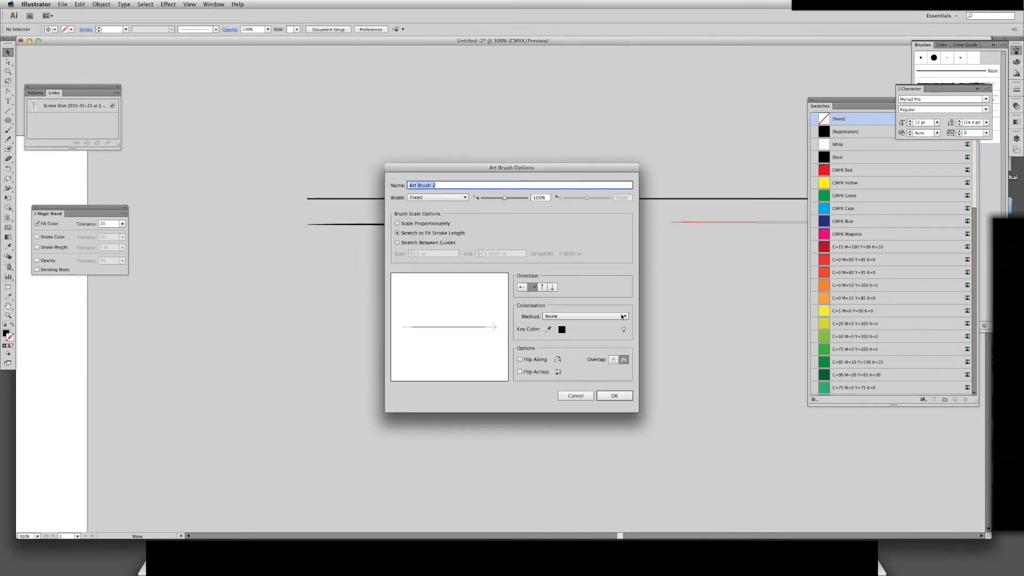
pyautogui.click(623, 317)
pyautogui.click(558, 352)
pyautogui.click(615, 395)
pyautogui.moveTo(510, 247); pyautogui.dragTo(468, 195)
pyautogui.press('Delete')
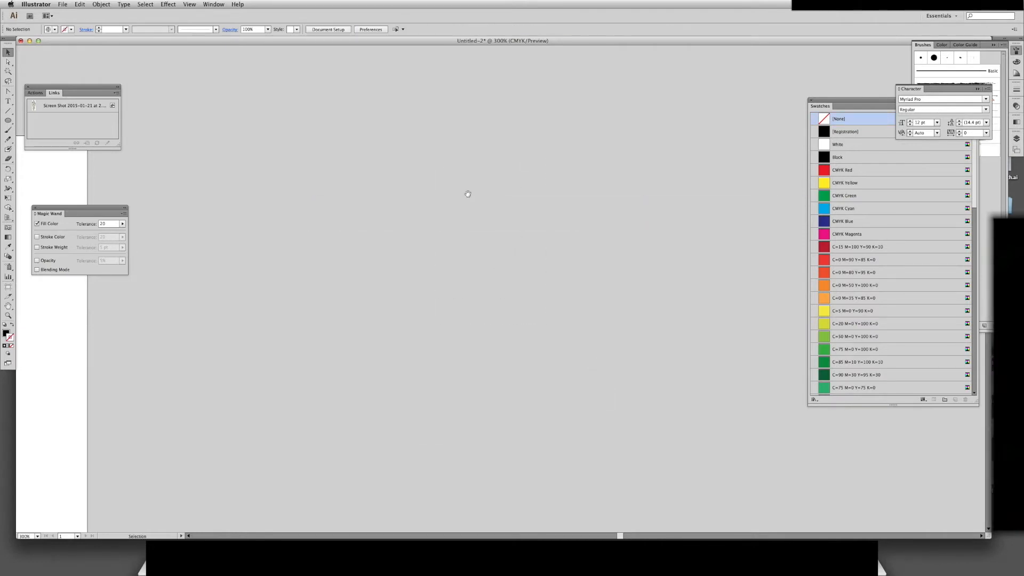
# Set the Pen tool to no fill and a black stroke for tracing over the dress form's bust
pyautogui.moveTo(338, 257); pyautogui.dragTo(727, 274)
pyautogui.moveTo(346, 288); pyautogui.dragTo(747, 247)
pyautogui.moveTo(320, 272); pyautogui.dragTo(729, 224)
pyautogui.moveTo(181, 309); pyautogui.dragTo(457, 295)
pyautogui.moveTo(264, 260); pyautogui.dragTo(583, 211)
pyautogui.press('super+minus')
pyautogui.press('super+minus')
pyautogui.moveTo(455, 290); pyautogui.dragTo(432, 368)
pyautogui.press('super+plus')
pyautogui.moveTo(457, 277); pyautogui.dragTo(496, 267)
pyautogui.press('p')
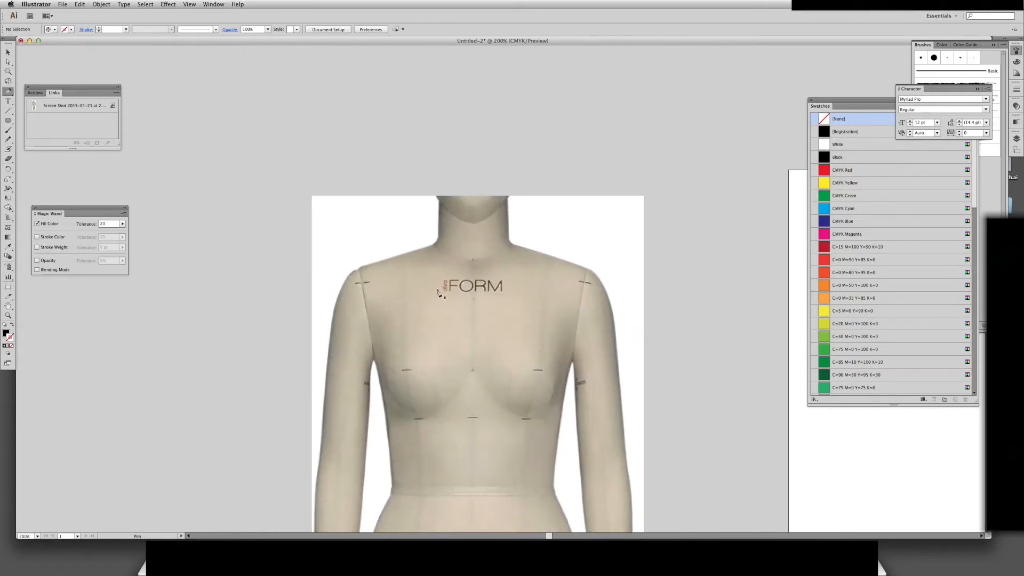
pyautogui.click(5, 345)
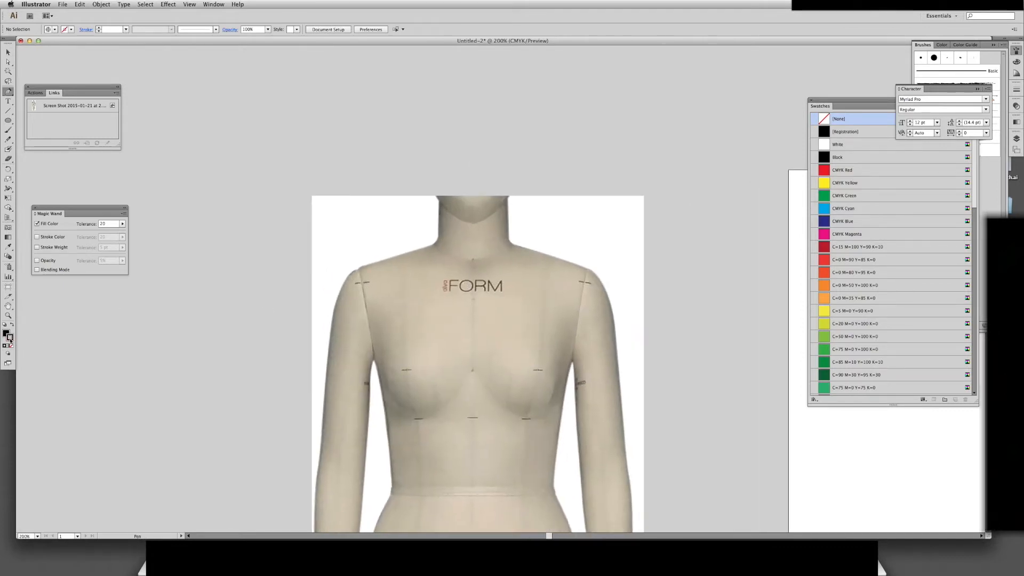
pyautogui.click(6, 333)
pyautogui.click(12, 345)
pyautogui.press('super+plus')
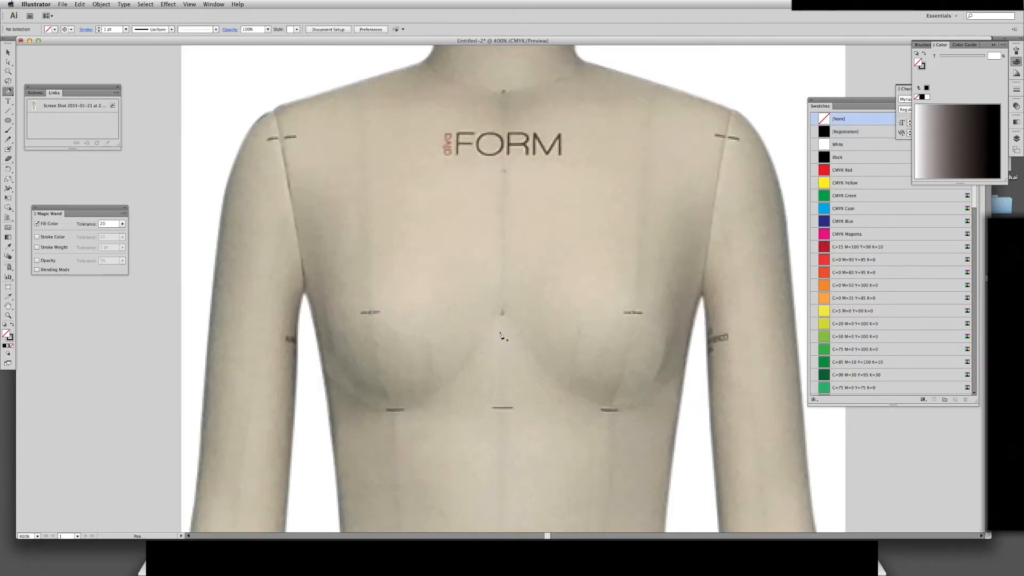
# Trace a straight-segment half bustier outline from between the busts over the left bust, down the side and across below the bust to the centre
pyautogui.click(501, 331)
pyautogui.click(482, 330)
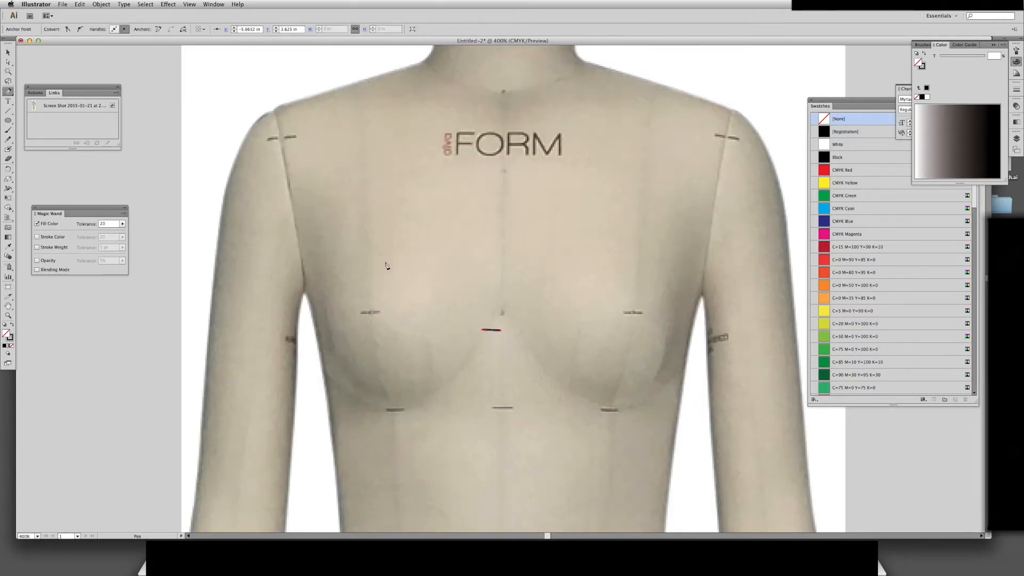
pyautogui.click(366, 275)
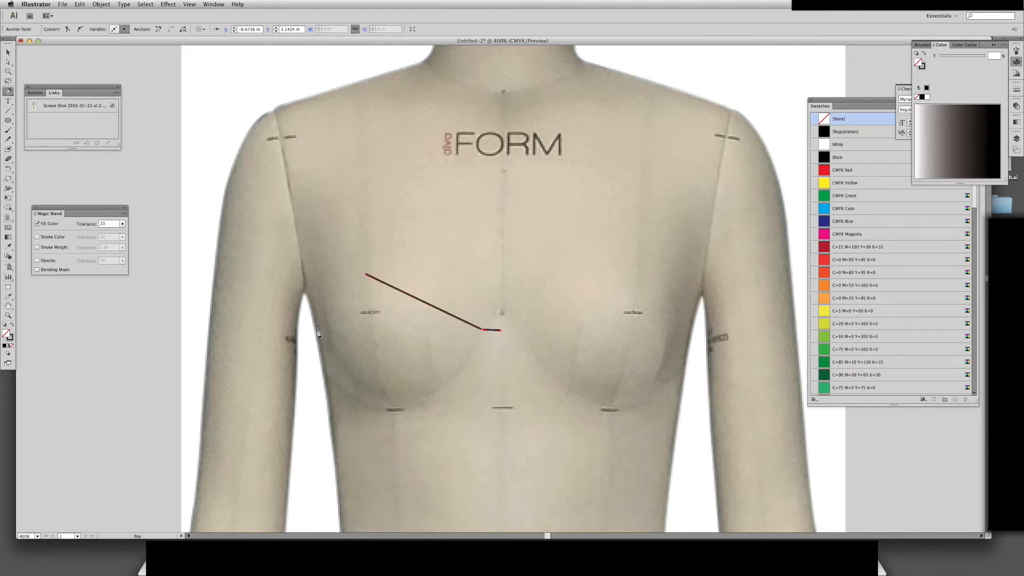
pyautogui.click(317, 330)
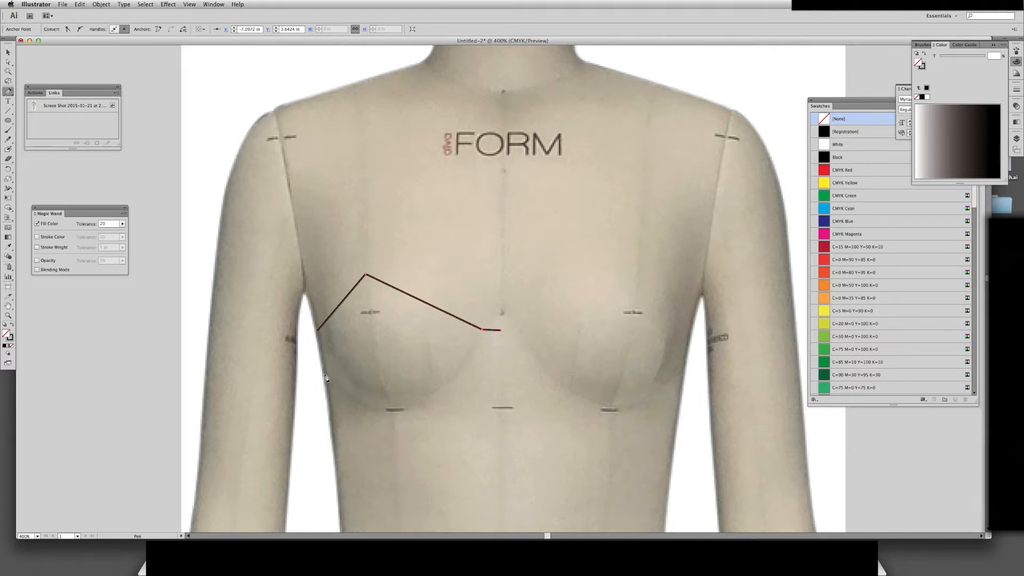
pyautogui.click(324, 375)
pyautogui.click(334, 443)
pyautogui.click(502, 442)
# Curve the half bustier's upper cup edge and its lower hem by converting their anchor points
pyautogui.hotkey('shift', 'c')
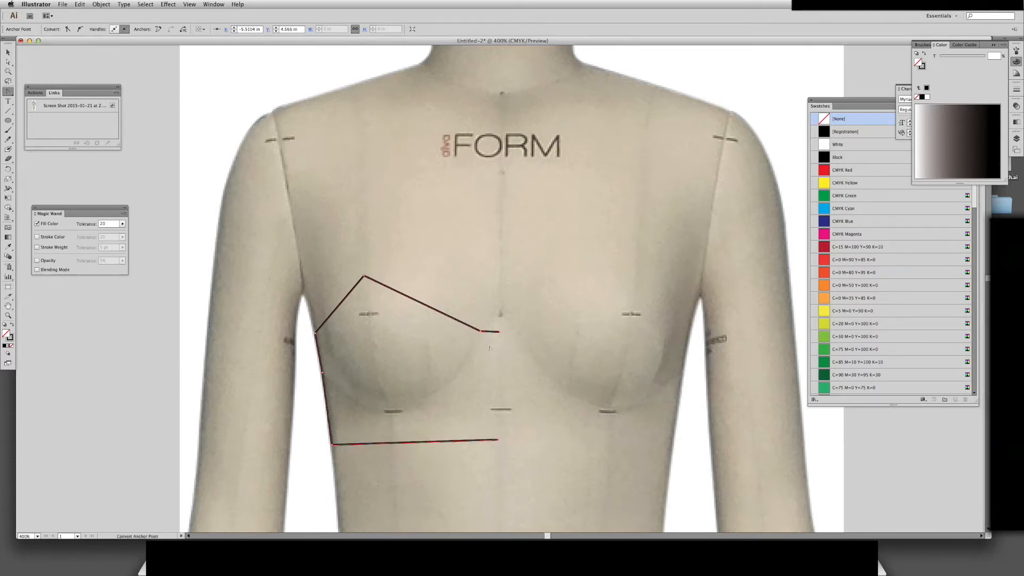
pyautogui.moveTo(482, 332); pyautogui.dragTo(438, 278)
pyautogui.moveTo(525, 387); pyautogui.dragTo(490, 336)
pyautogui.moveTo(499, 440); pyautogui.dragTo(587, 452)
pyautogui.moveTo(333, 446); pyautogui.dragTo(333, 451)
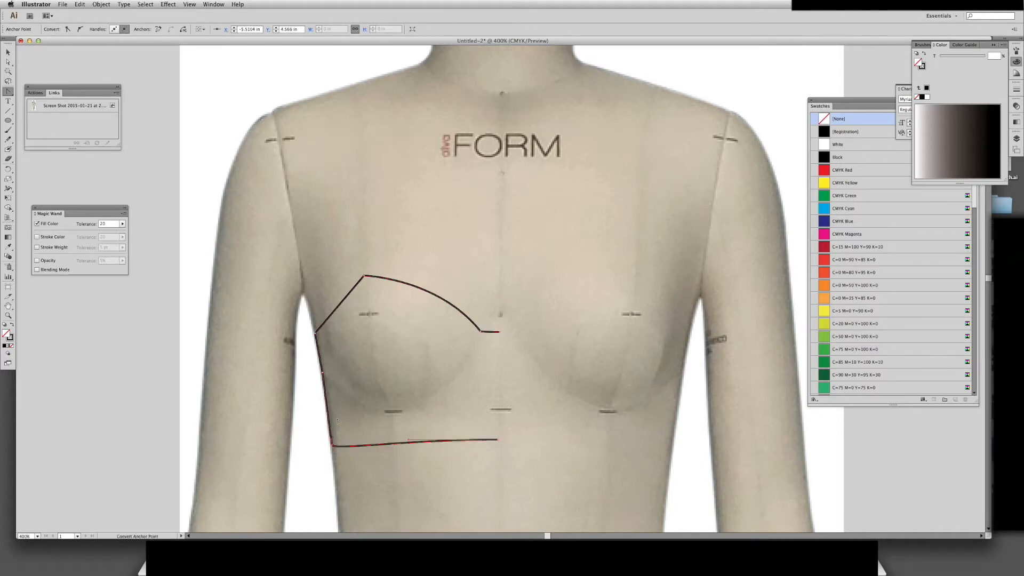
pyautogui.moveTo(365, 277); pyautogui.dragTo(327, 289)
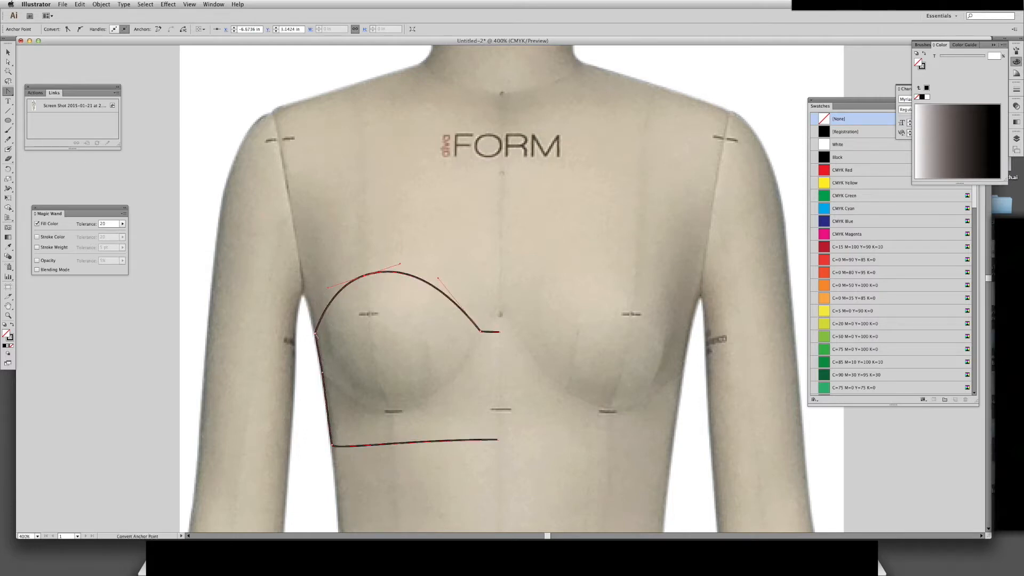
# Refine the half outline's side edge by adding curvature at the underarm anchor point and nudging the lower side corner
pyautogui.click(313, 340)
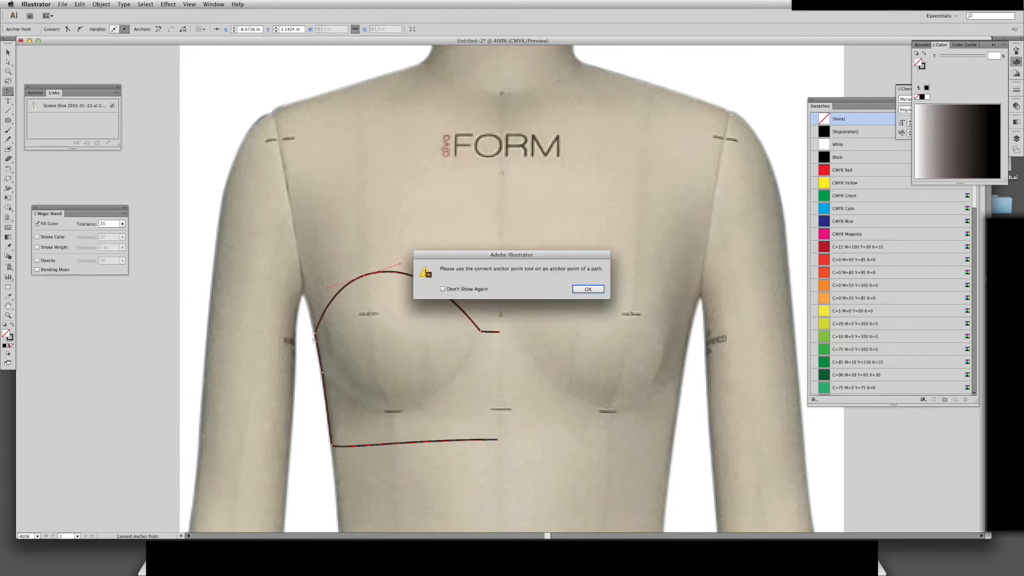
pyautogui.click(578, 288)
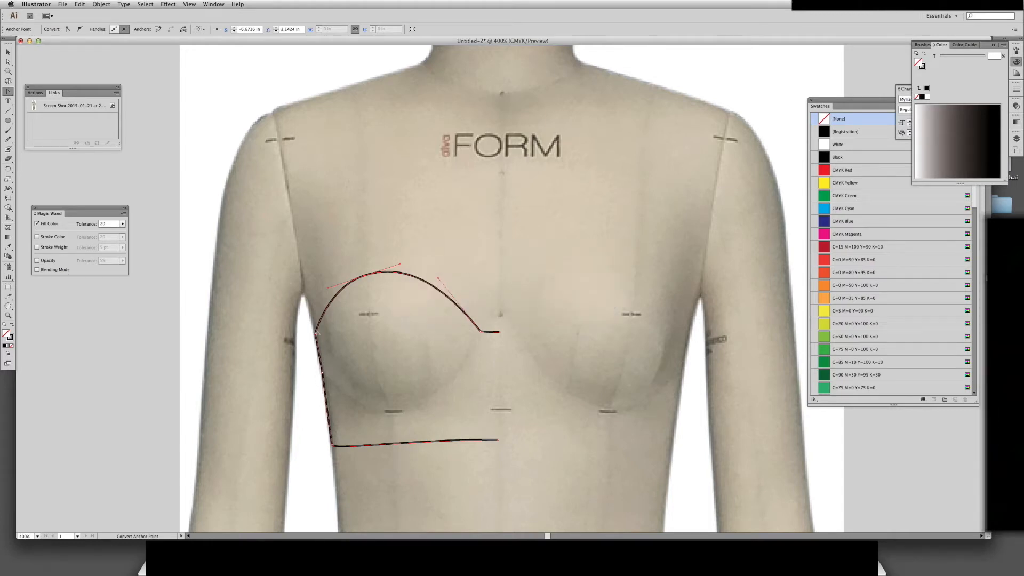
pyautogui.moveTo(316, 334); pyautogui.dragTo(315, 340)
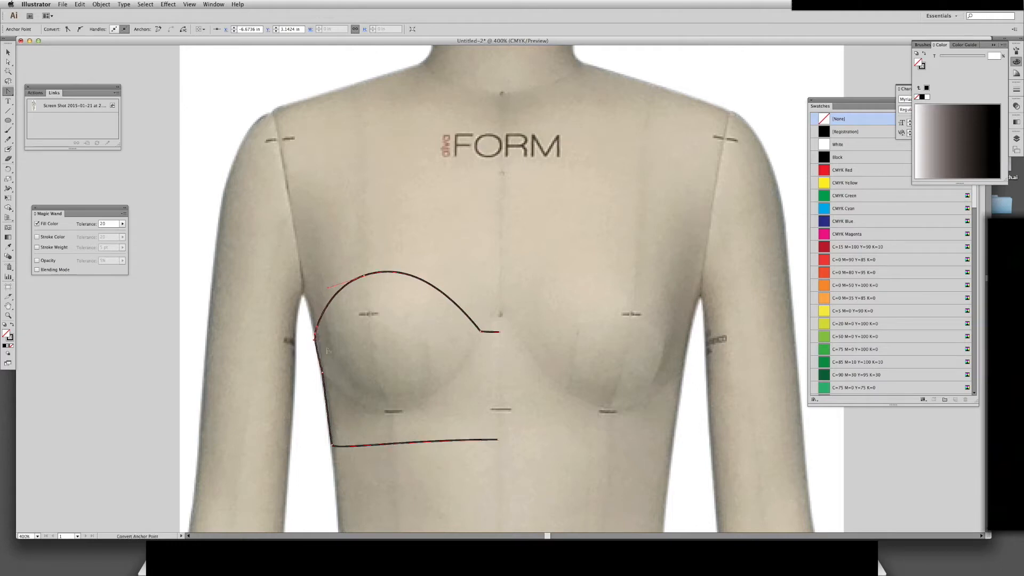
pyautogui.press('a')
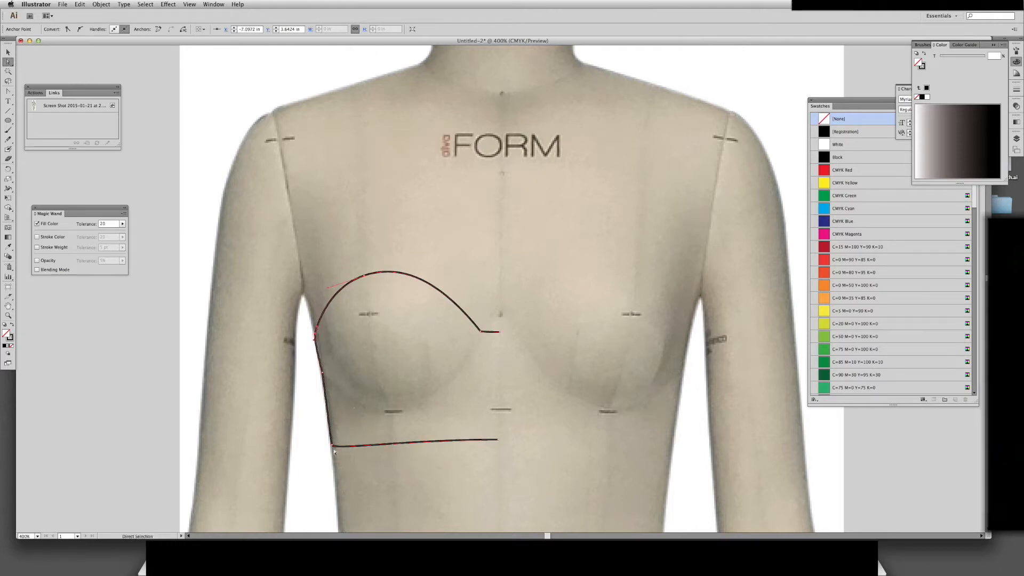
pyautogui.click(332, 444)
# Create a copy of the half bustier outline reflected across the vertical axis
pyautogui.press('v')
pyautogui.scroll(2, 450, 297)
pyautogui.rightClick(450, 331)
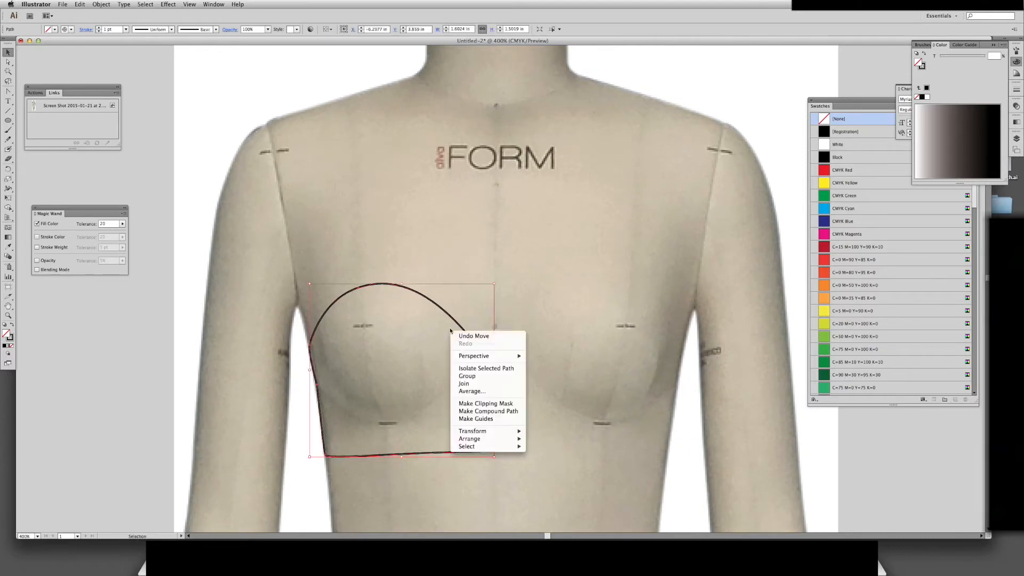
pyautogui.moveTo(515, 434)
pyautogui.click(572, 460)
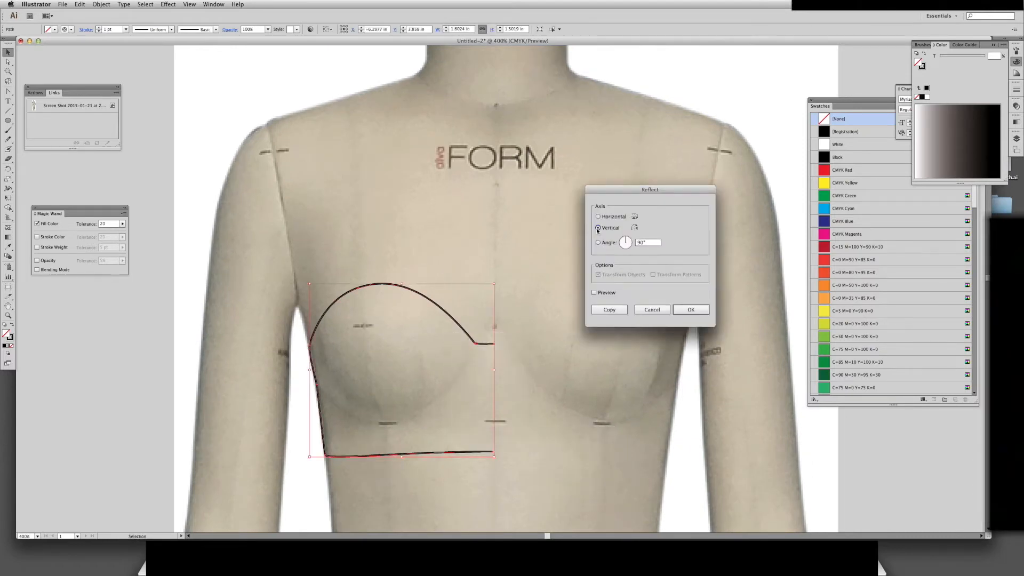
pyautogui.click(596, 293)
pyautogui.click(609, 310)
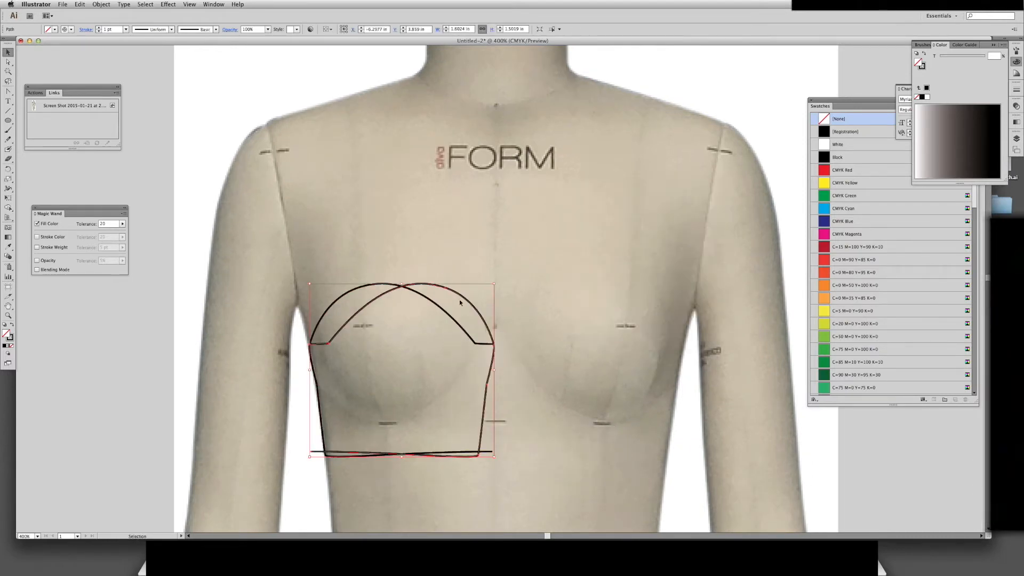
# Move the mirrored half horizontally over the right bust until its inner ends meet the original half at the centre
pyautogui.moveTo(473, 308); pyautogui.dragTo(700, 308)
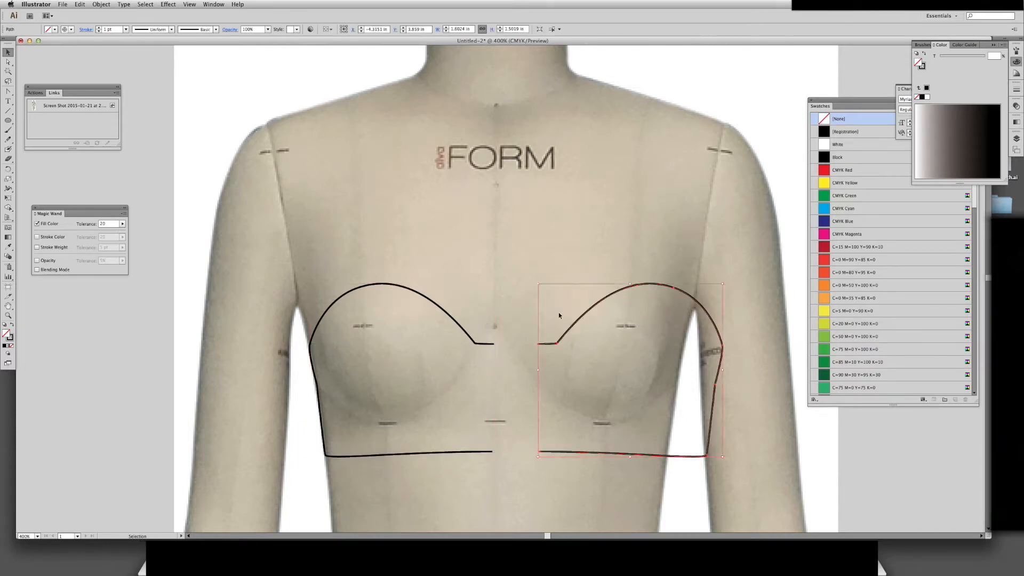
pyautogui.moveTo(551, 346); pyautogui.dragTo(506, 346)
pyautogui.click(533, 483)
pyautogui.moveTo(551, 428); pyautogui.dragTo(558, 445)
# Join the two halves' open ends at the centre neckline and at the centre hem into one closed bustier outline
pyautogui.press('a')
pyautogui.press('super+a')
pyautogui.press('super+j')
pyautogui.press('Return')
pyautogui.press('super+a')
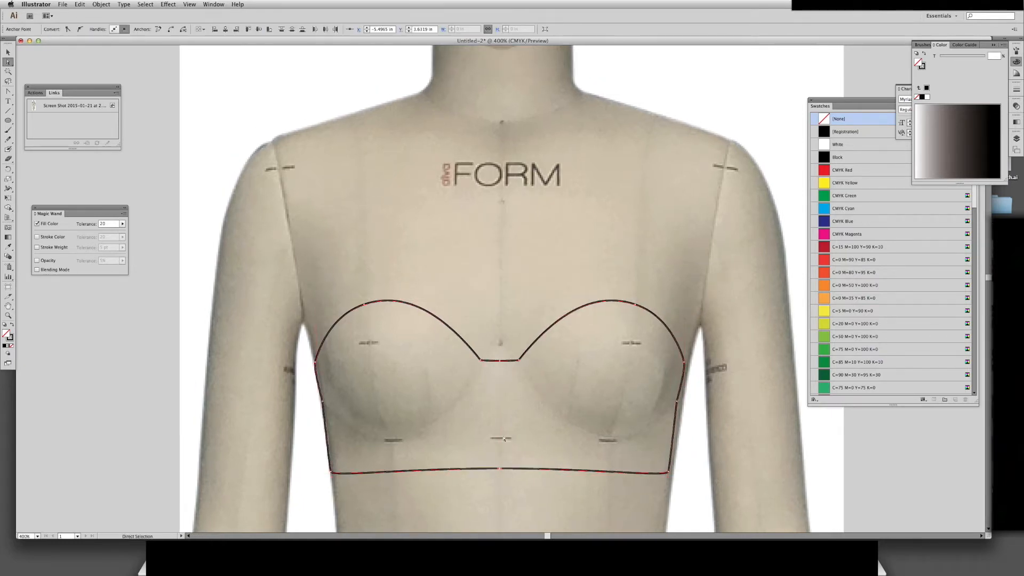
pyautogui.press('super+j')
pyautogui.press('Return')
pyautogui.moveTo(523, 352); pyautogui.dragTo(535, 332)
pyautogui.press('v')
pyautogui.click(510, 503)
pyautogui.moveTo(531, 467); pyautogui.dragTo(551, 481)
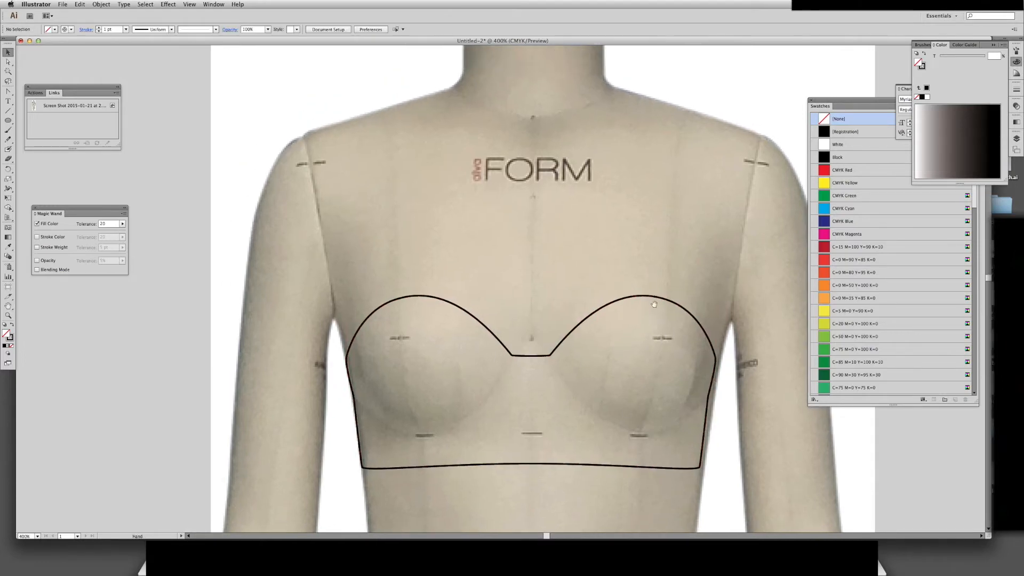
# Nudge the closed bustier outline horizontally to centre it on the dress form, and deselect it
pyautogui.moveTo(685, 335); pyautogui.dragTo(658, 223)
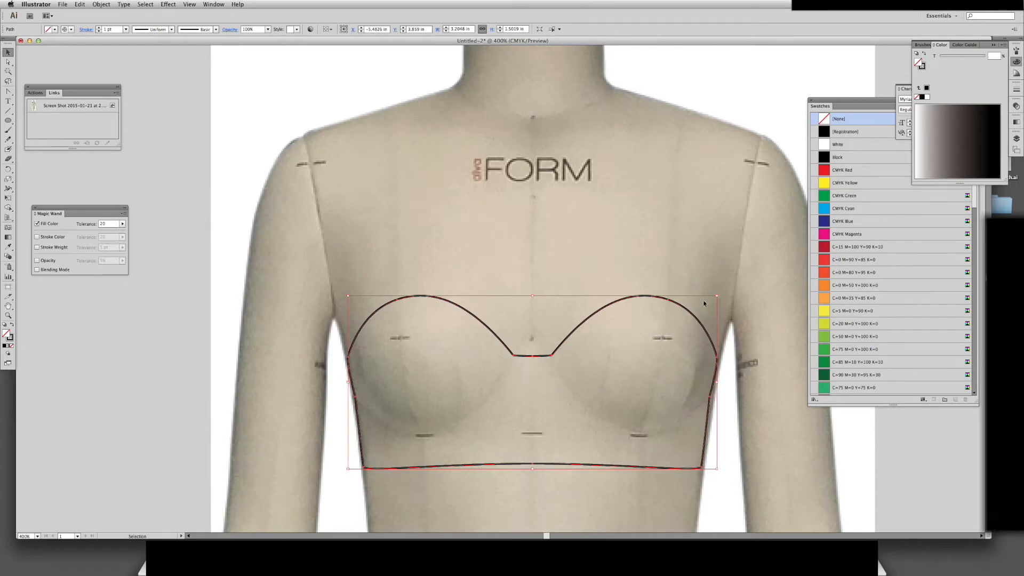
pyautogui.press('Right')
pyautogui.press('Left')
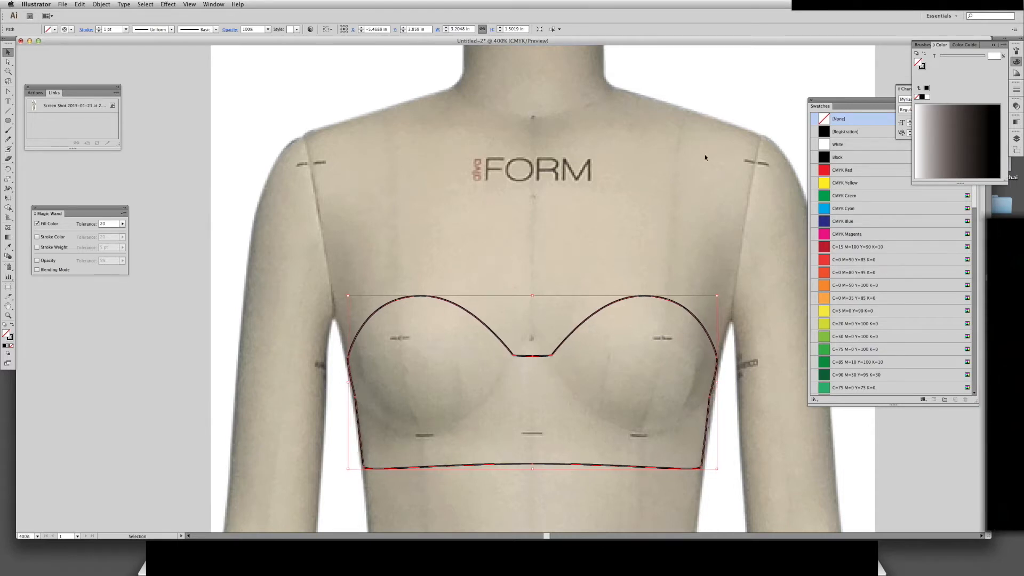
pyautogui.press('Left')
pyautogui.click(583, 235)
pyautogui.moveTo(584, 234); pyautogui.dragTo(591, 242)
# Draw an underbust seam from the left cup's inner neckline corner to the side edge, and curve it around the bust
pyautogui.press('p')
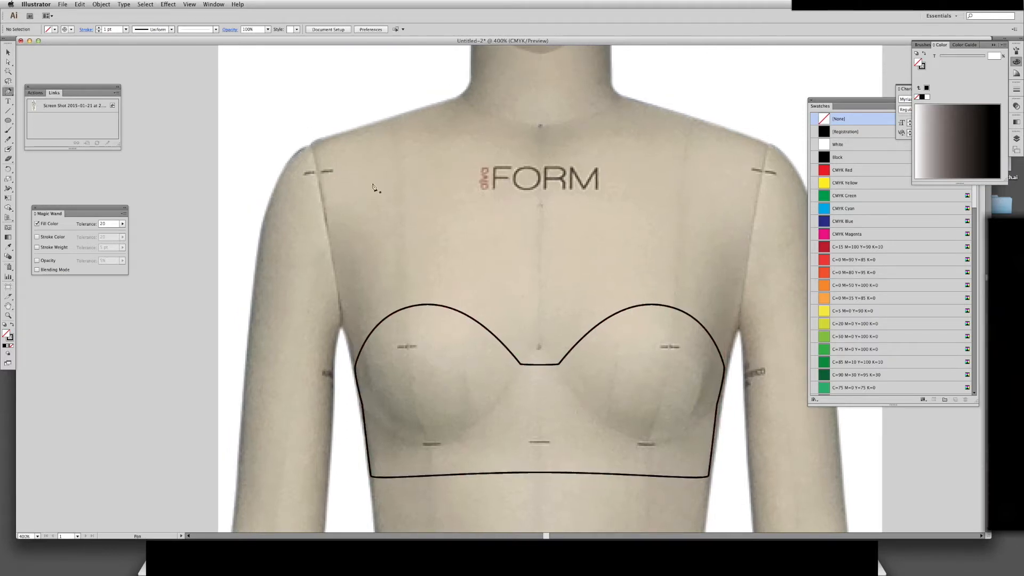
pyautogui.click(520, 365)
pyautogui.click(363, 403)
pyautogui.hotkey('shift', 'c')
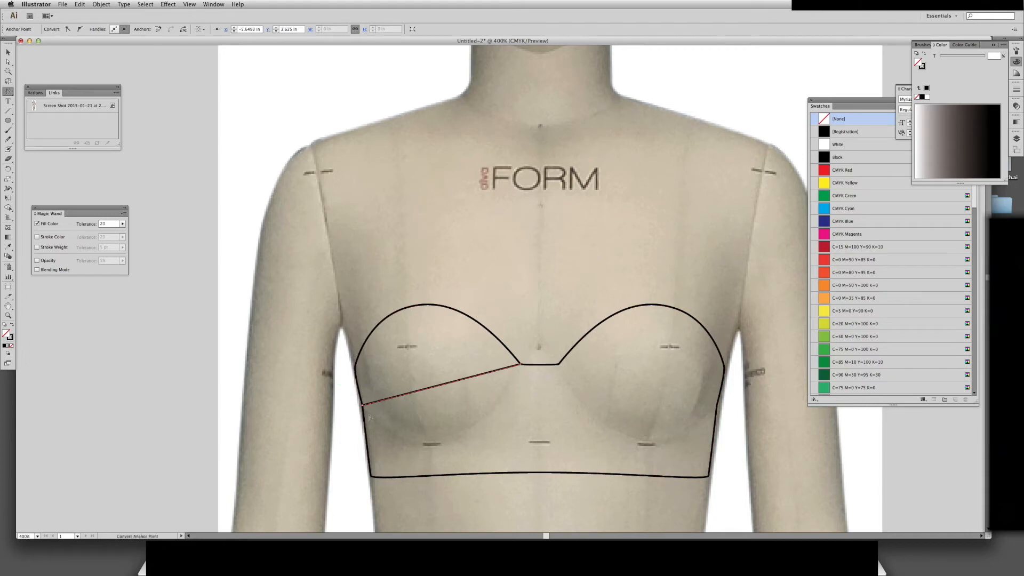
pyautogui.moveTo(362, 405); pyautogui.dragTo(373, 434)
pyautogui.moveTo(377, 461); pyautogui.dragTo(377, 457)
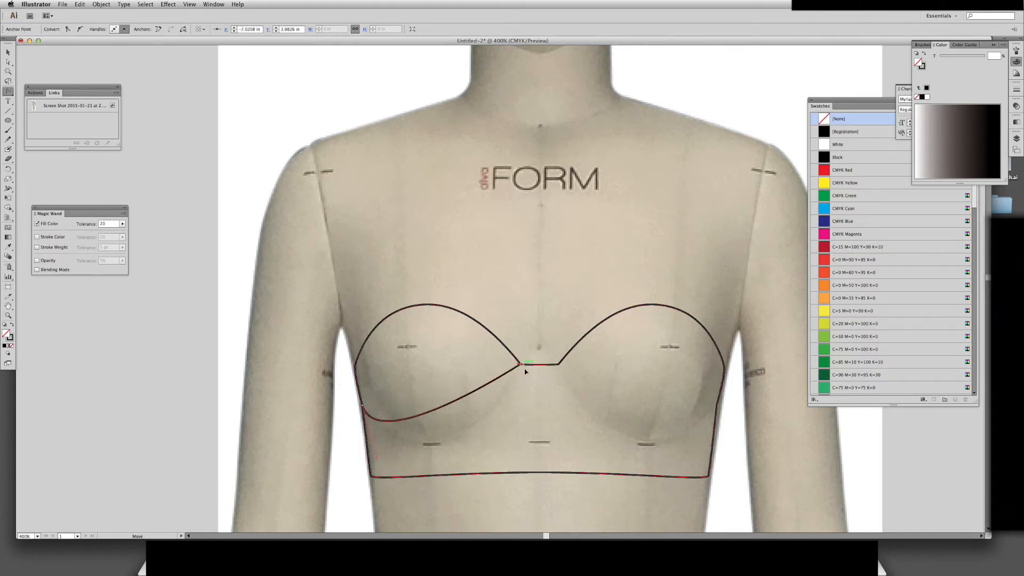
pyautogui.moveTo(521, 365); pyautogui.dragTo(557, 257)
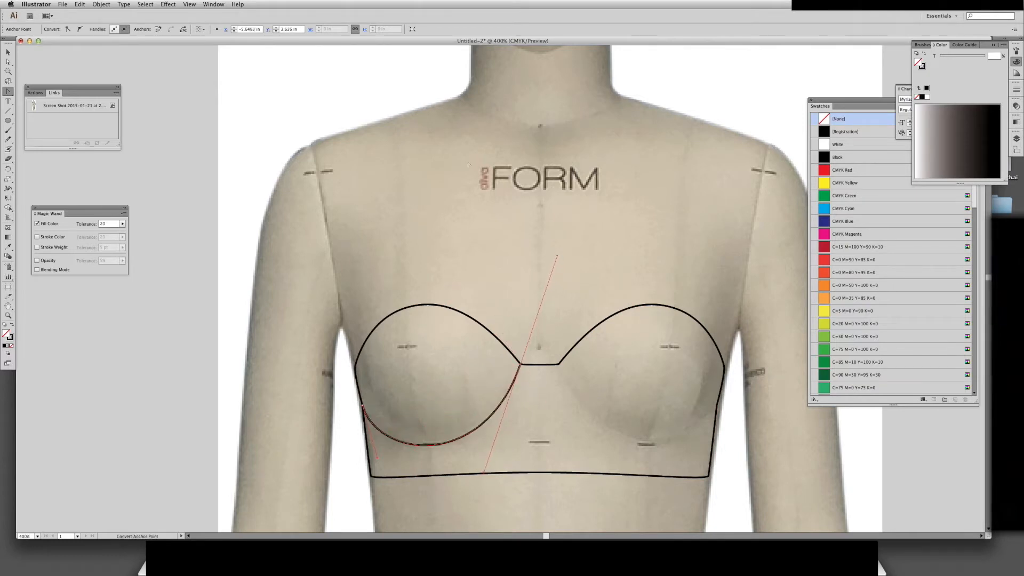
pyautogui.press('v')
pyautogui.click(253, 463)
# Draw a slightly curved vertical seam across the left cup, from its upper edge to the lowest point of the underbust seam
pyautogui.moveTo(418, 373); pyautogui.dragTo(454, 386)
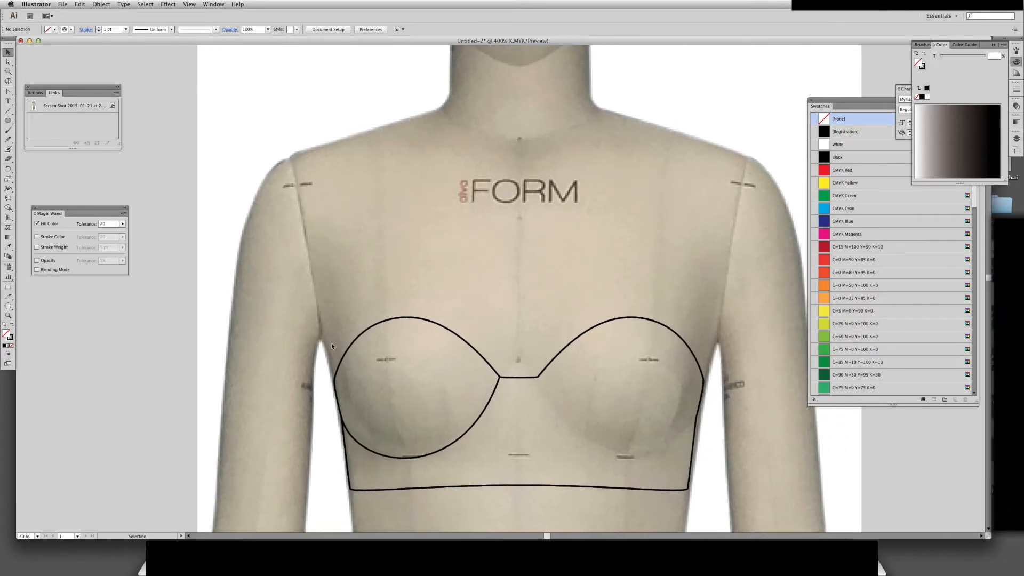
pyautogui.press('p')
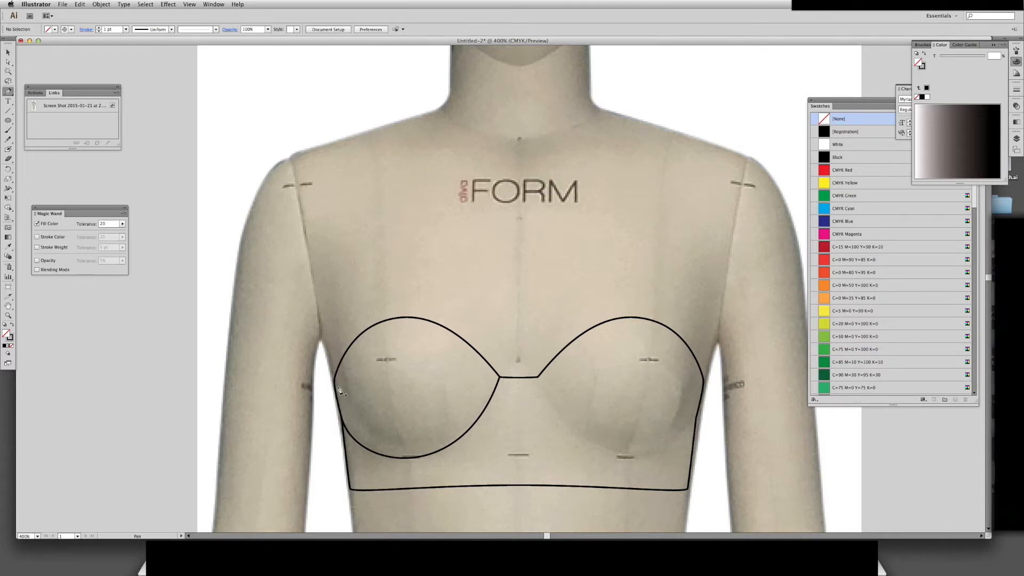
pyautogui.click(386, 321)
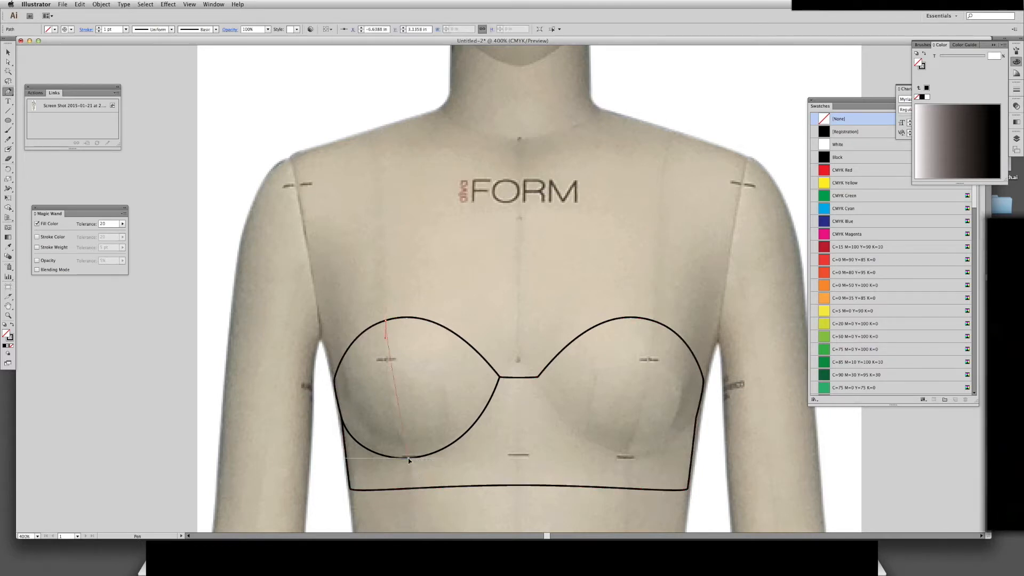
pyautogui.click(410, 475)
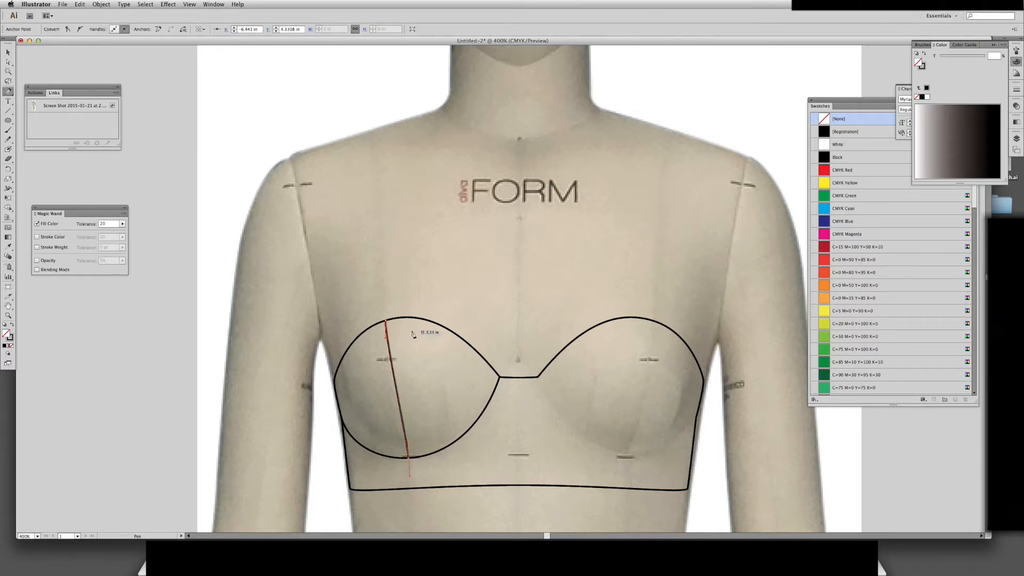
pyautogui.moveTo(389, 334); pyautogui.dragTo(382, 412)
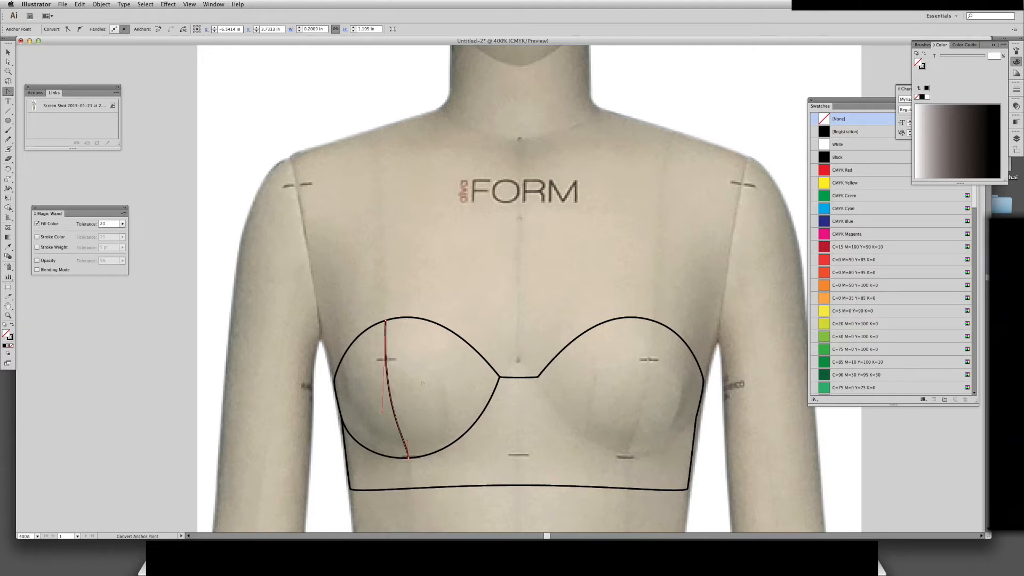
pyautogui.press('v')
pyautogui.click(432, 389)
# Draw an arched seam across the upper left cup, from the side edge to the inner end of the underbust seam
pyautogui.press('p')
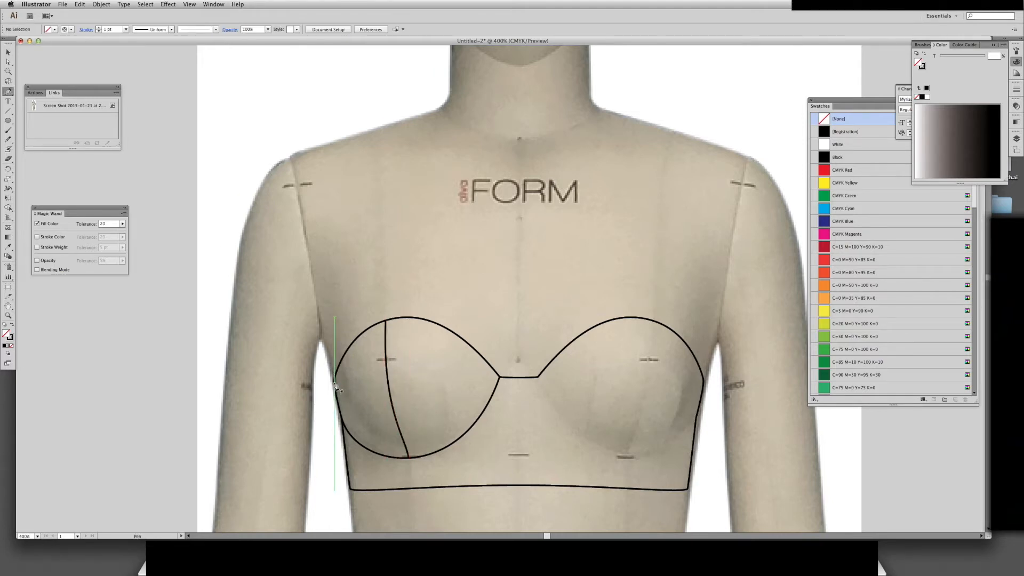
pyautogui.moveTo(336, 397); pyautogui.dragTo(347, 386)
pyautogui.moveTo(494, 392); pyautogui.dragTo(544, 448)
pyautogui.hotkey('shift', 'c')
pyautogui.moveTo(347, 386); pyautogui.dragTo(367, 334)
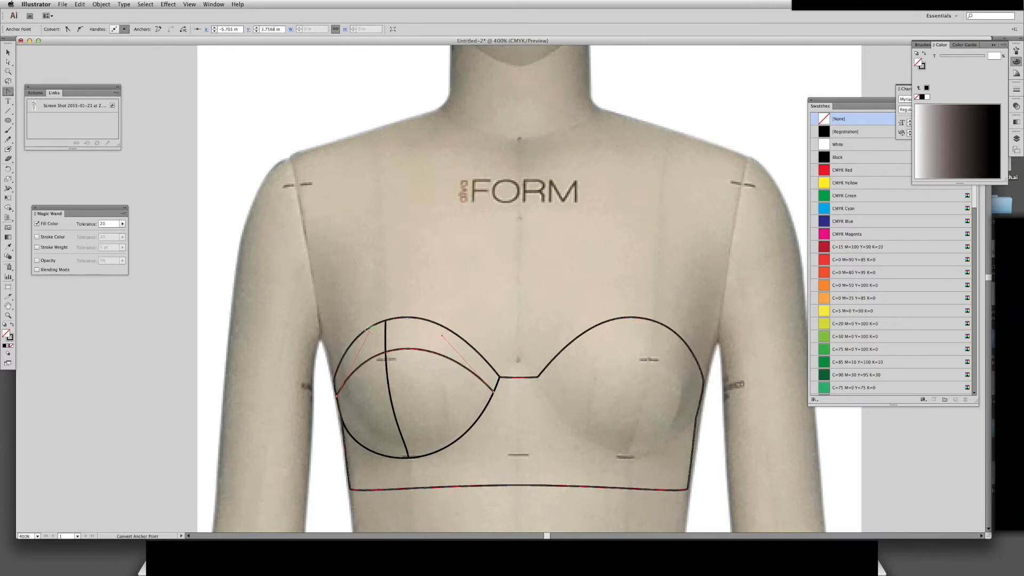
# Cut the vertical cup seam where it crosses the arched seam, and delete the piece above the crossing
pyautogui.press('v')
pyautogui.click(387, 384)
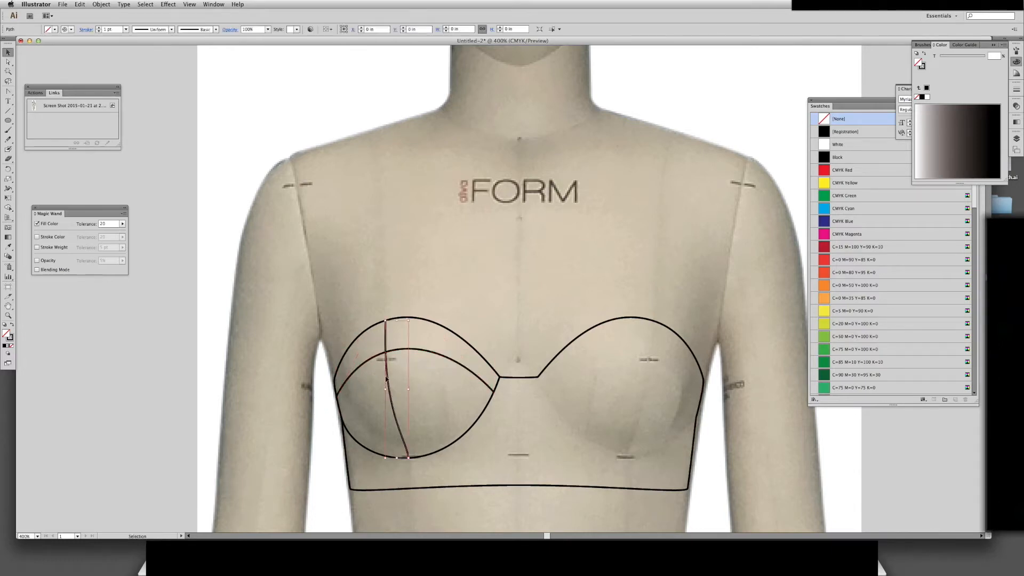
pyautogui.press('c')
pyautogui.click(387, 351)
pyautogui.press('a')
pyautogui.click(385, 332)
pyautogui.press('Delete')
pyautogui.press('Delete')
pyautogui.moveTo(490, 332); pyautogui.dragTo(475, 315)
# Open Offset Path on the left cup's underbust seam and preview an offset of -0.025 in
pyautogui.press('v')
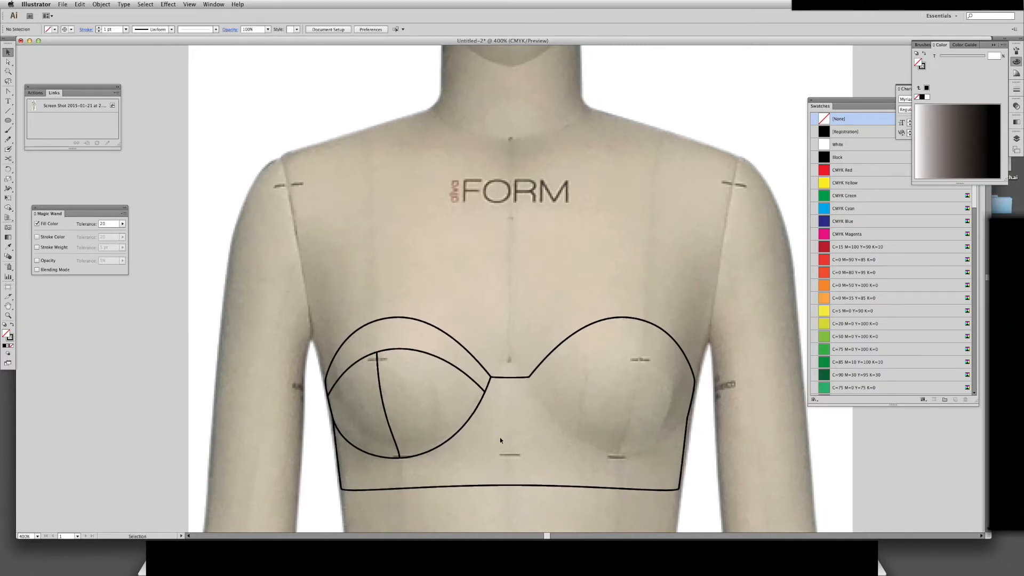
pyautogui.click(468, 417)
pyautogui.moveTo(476, 427); pyautogui.dragTo(480, 418)
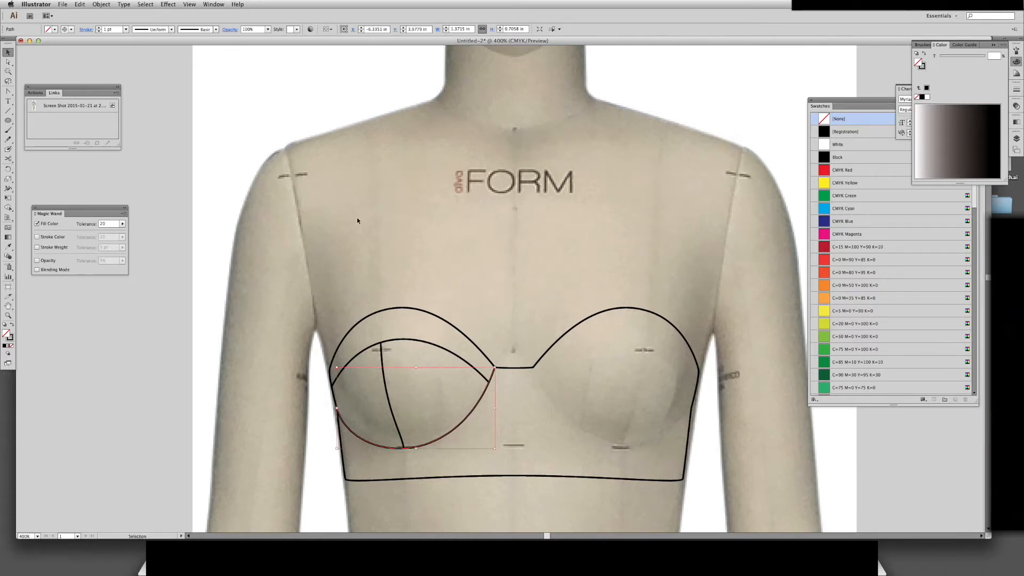
pyautogui.click(101, 4)
pyautogui.moveTo(123, 155)
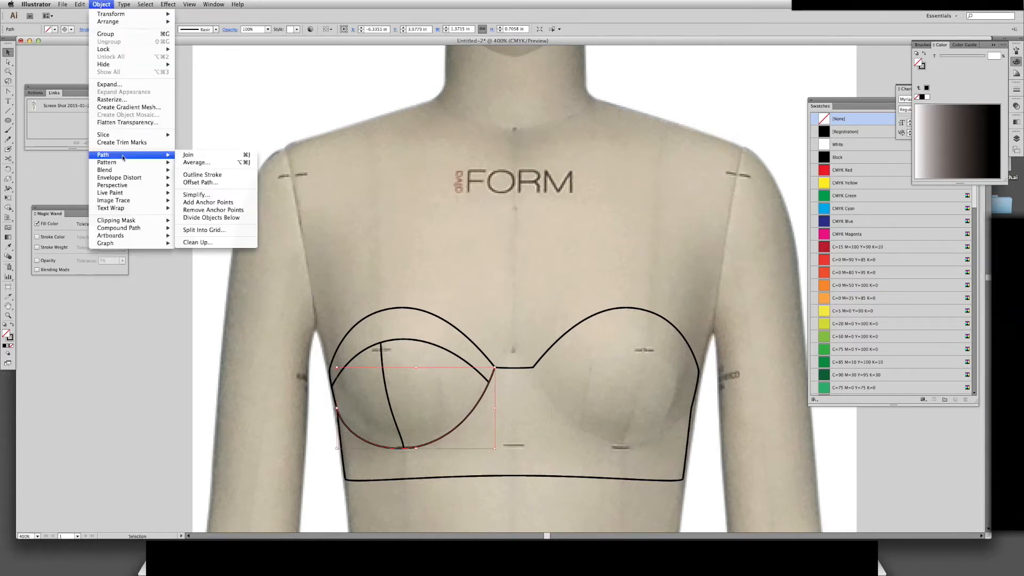
pyautogui.click(192, 182)
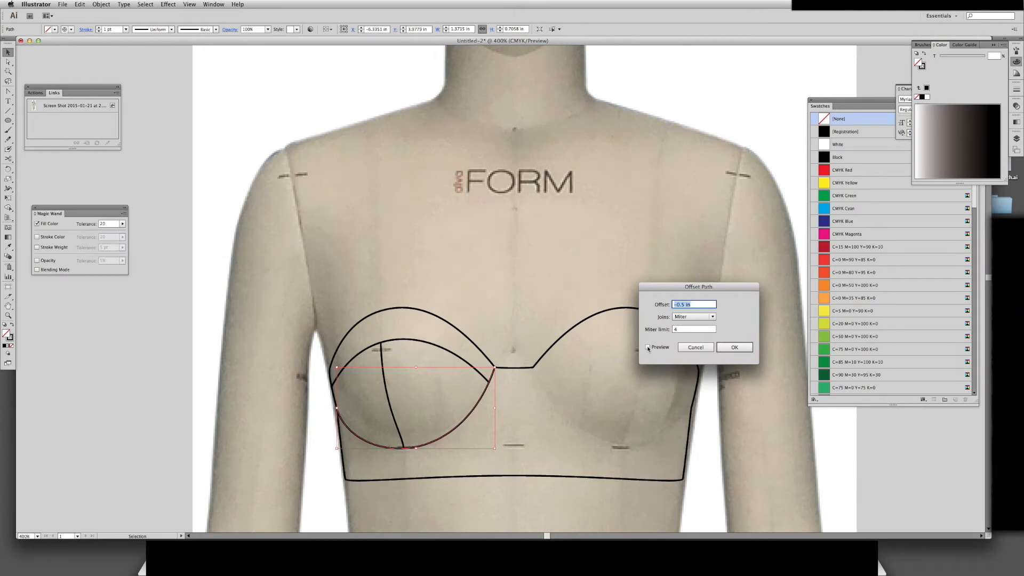
pyautogui.click(648, 347)
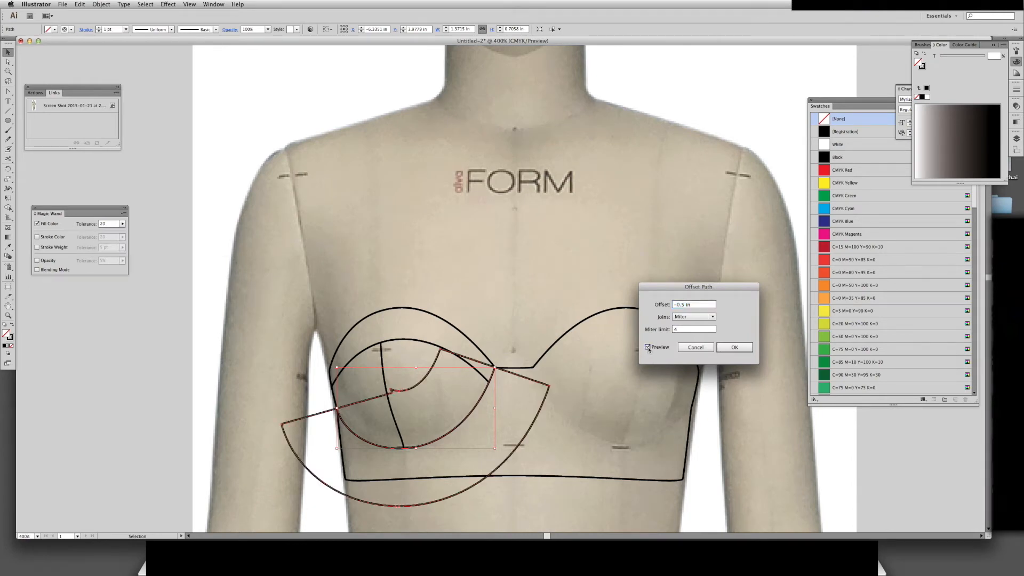
pyautogui.click(648, 347)
pyautogui.click(682, 305)
pyautogui.write('2')
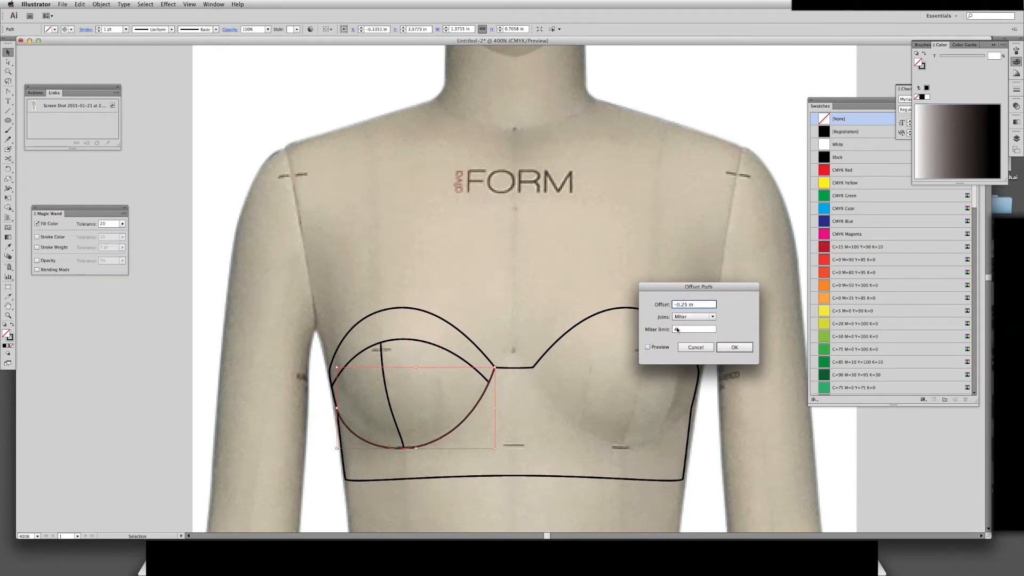
pyautogui.click(648, 347)
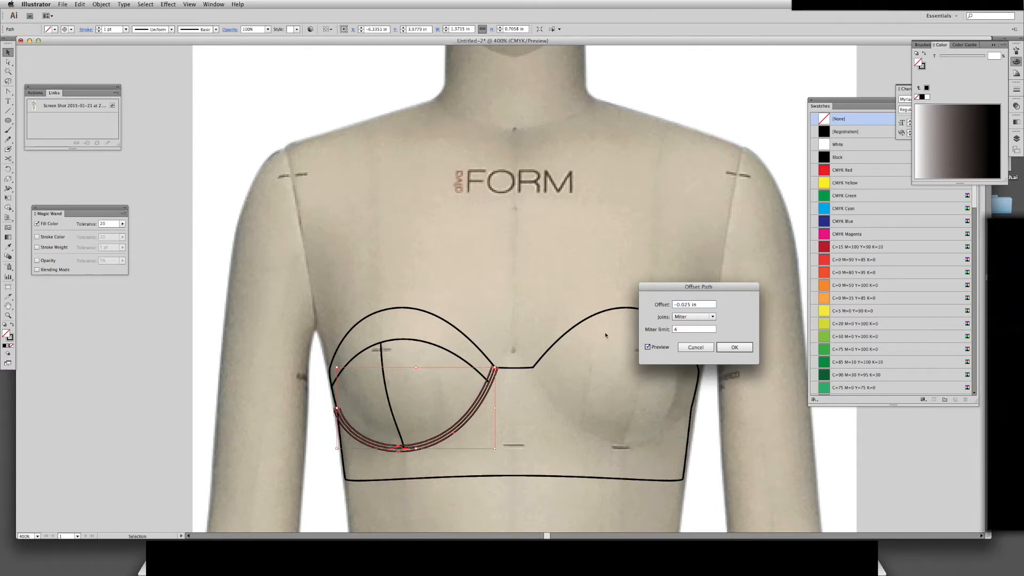
# Change the offset to -0.05 in with Round joins, and apply it to the underbust seam
pyautogui.click(713, 317)
pyautogui.click(693, 326)
pyautogui.click(686, 305)
pyautogui.press('BackSpace')
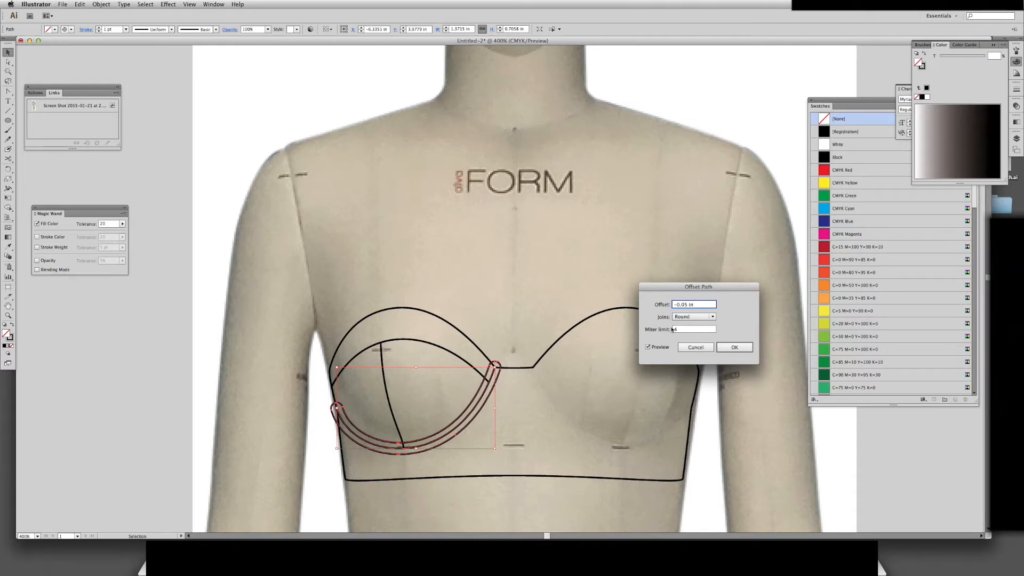
pyautogui.click(649, 347)
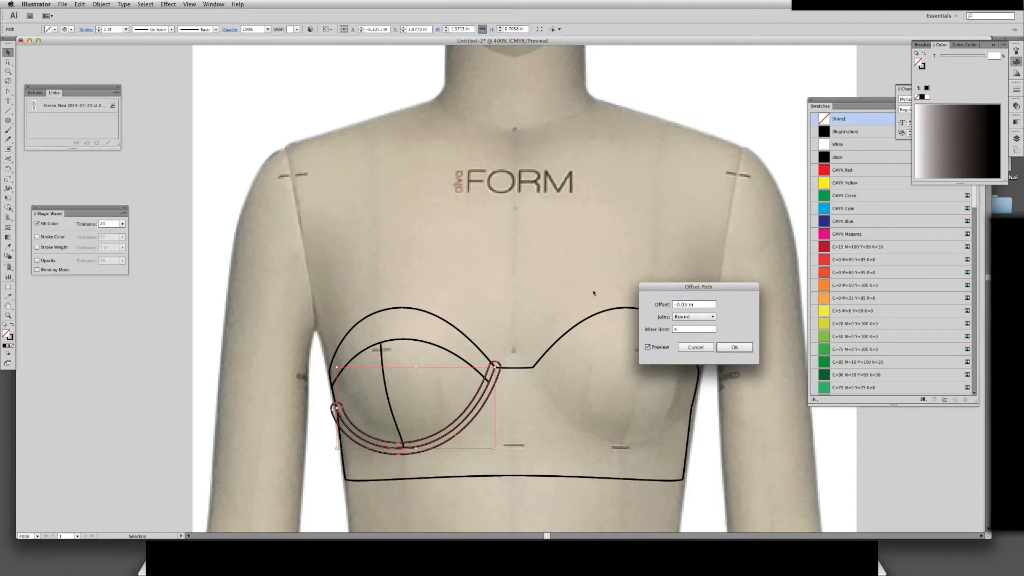
pyautogui.click(710, 350)
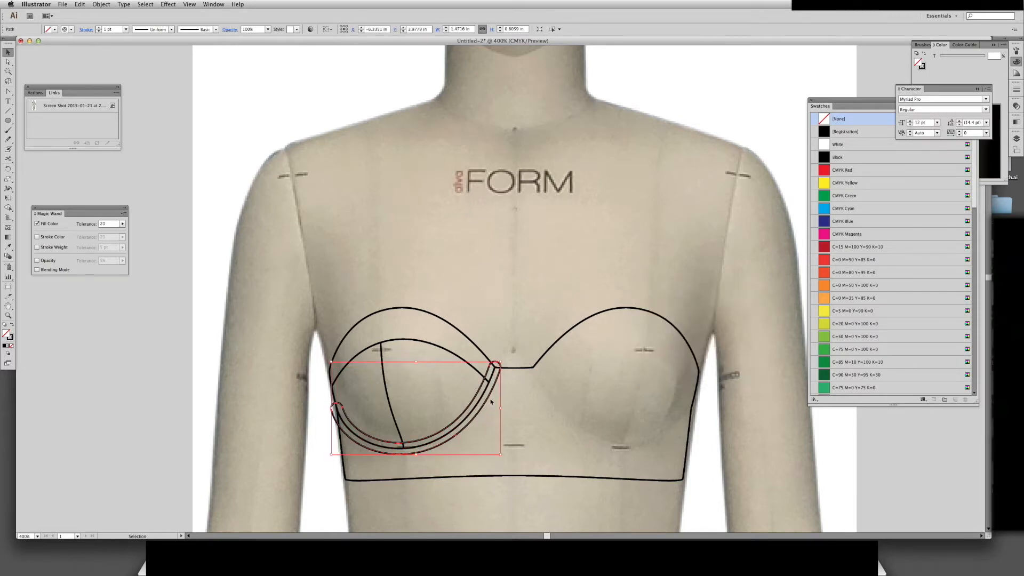
# Give the offset underbust path a dashed stroke with 1.5 pt dash and 1.5 pt gap, round caps and round joins
pyautogui.click(1017, 90)
pyautogui.click(917, 138)
pyautogui.click(955, 105)
pyautogui.click(955, 115)
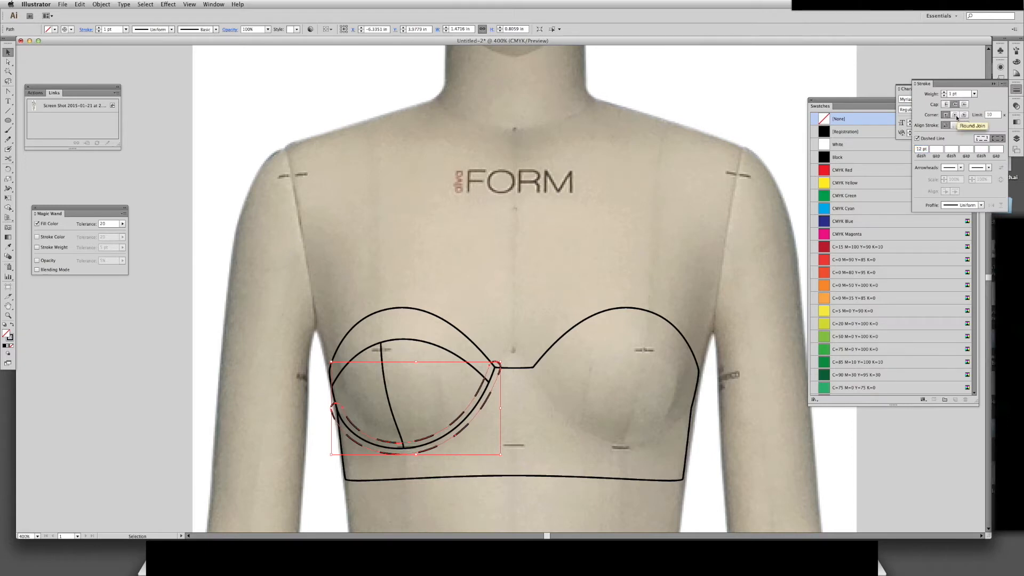
pyautogui.press('Tab')
pyautogui.write('1')
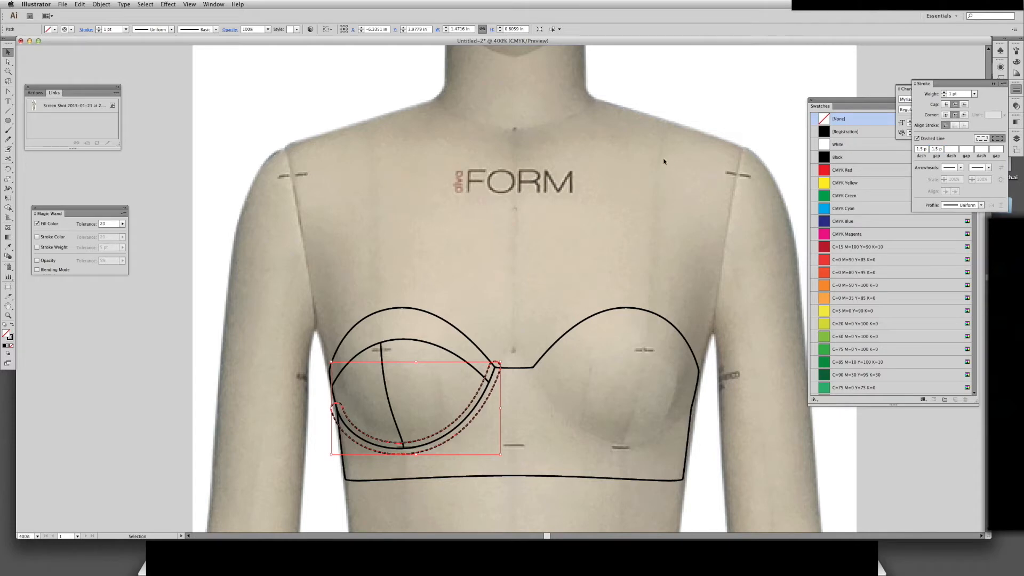
pyautogui.click(563, 261)
# Cut the dashed underbust path at its inner and outer ends, and delete the half inside the left cup
pyautogui.click(495, 393)
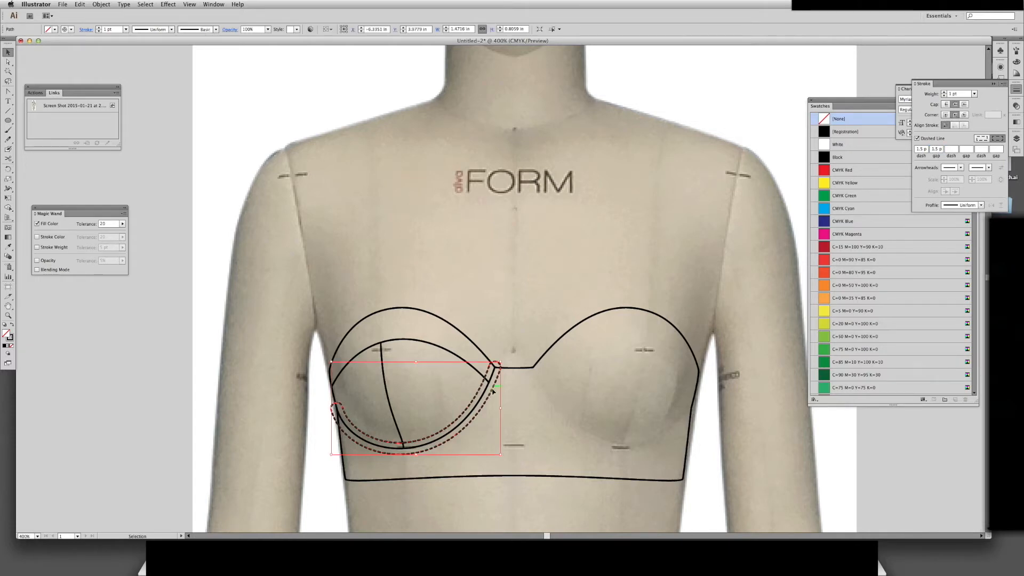
pyautogui.press('c')
pyautogui.click(500, 369)
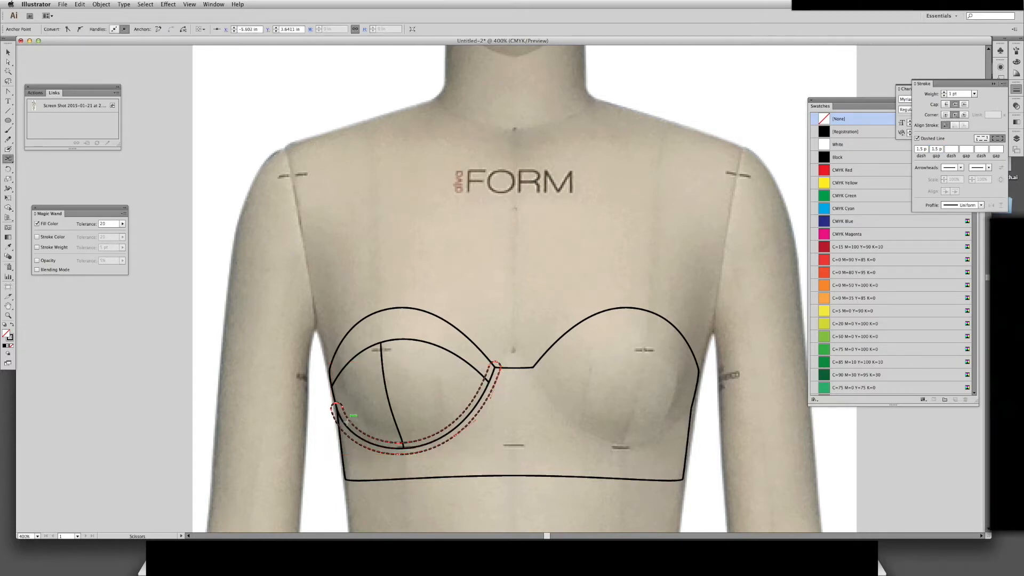
pyautogui.click(337, 407)
pyautogui.press('Delete')
pyautogui.press('v')
# Select the top anchor points of both cups on the bustier outline and nudge them down five increments
pyautogui.press('space')
pyautogui.moveTo(514, 274); pyautogui.dragTo(437, 283)
pyautogui.moveTo(341, 359); pyautogui.dragTo(365, 386)
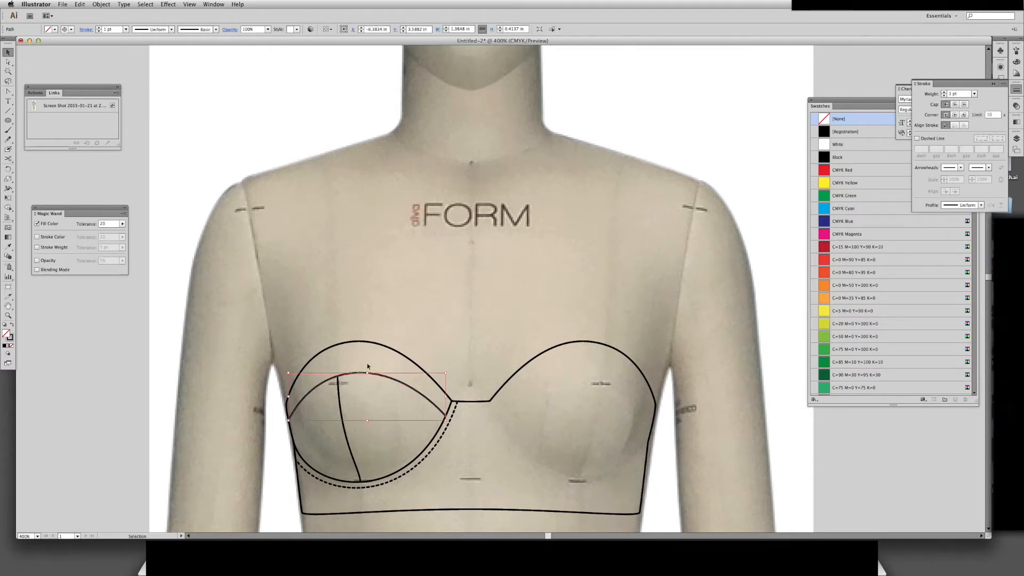
pyautogui.press('a')
pyautogui.click(345, 346)
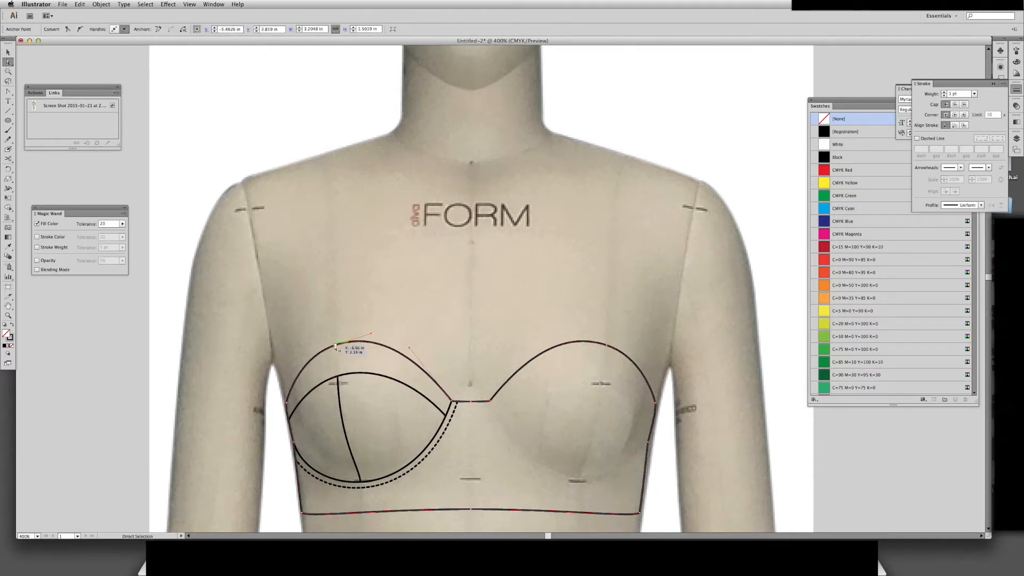
pyautogui.keyDown('shift'); pyautogui.click(605, 346); pyautogui.keyUp('shift')
pyautogui.press('Down')
pyautogui.press('Down')
pyautogui.press('Down')
pyautogui.press('Down')
pyautogui.press('Down')
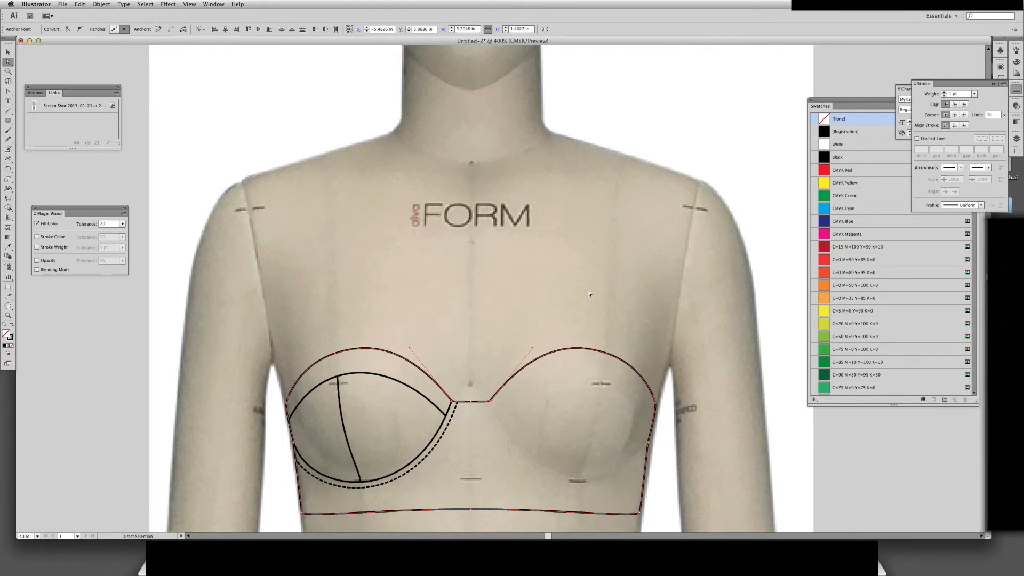
pyautogui.click(589, 294)
# Duplicate the left cup's vertical seam slightly toward the center, and match the copy to the dashed underbust stitching
pyautogui.moveTo(555, 257); pyautogui.dragTo(545, 235)
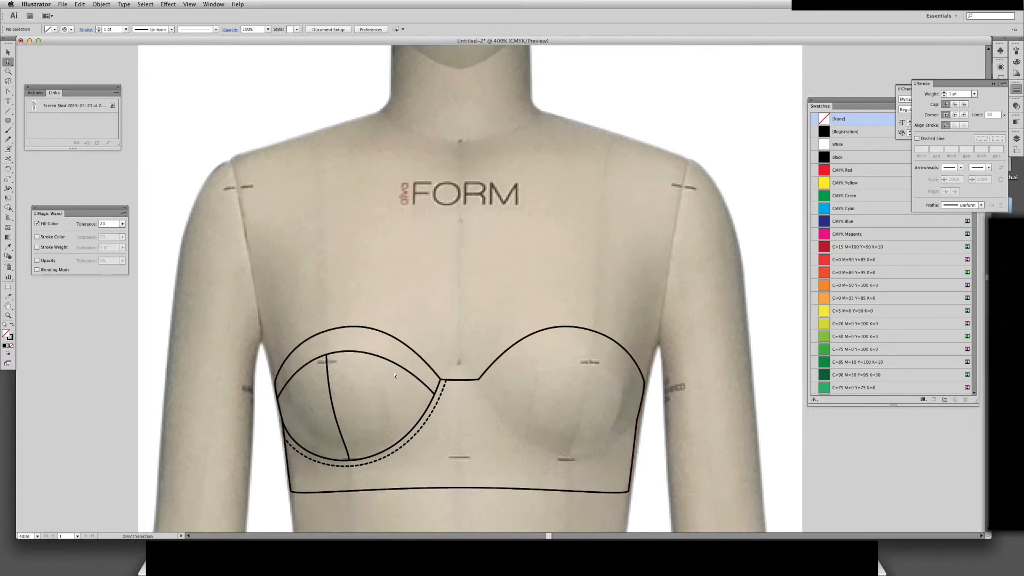
pyautogui.moveTo(346, 415); pyautogui.dragTo(379, 428)
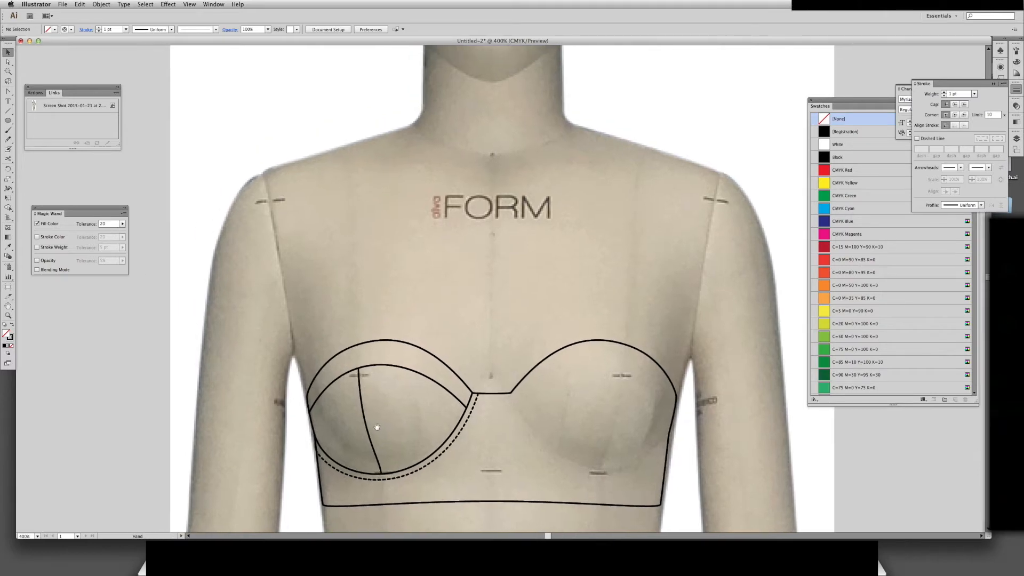
pyautogui.click(366, 429)
pyautogui.moveTo(365, 429); pyautogui.dragTo(372, 429)
pyautogui.press('i')
pyautogui.click(430, 463)
pyautogui.press('a')
pyautogui.click(443, 477)
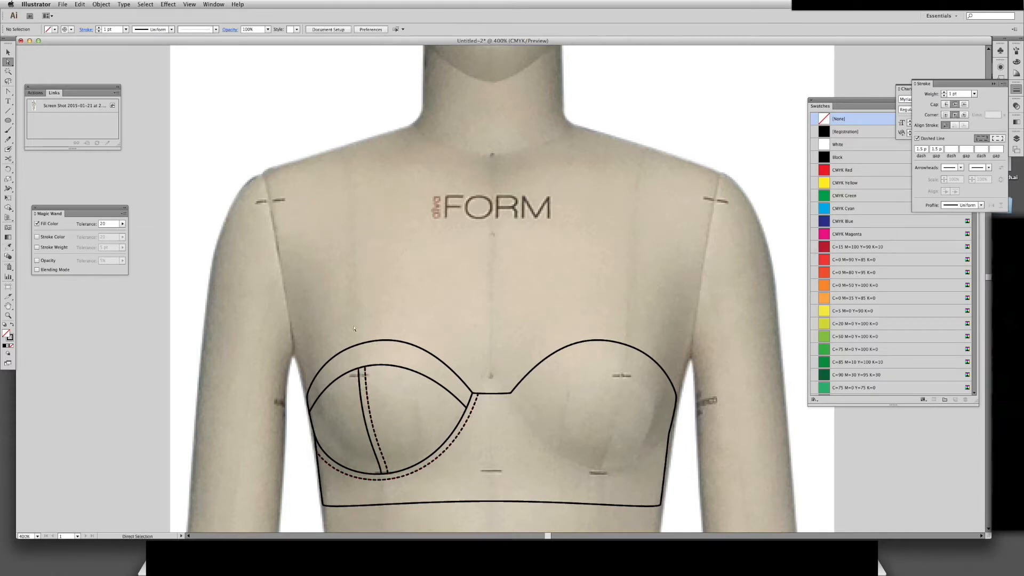
# Duplicate the left cup's arched seam just above itself, match the copy to the dashed stitching, and nudge it down
pyautogui.press('v')
pyautogui.moveTo(413, 369); pyautogui.dragTo(410, 366)
pyautogui.press('i')
pyautogui.click(453, 444)
pyautogui.press('v')
pyautogui.scroll(1, 411, 373)
pyautogui.hscroll(-1, 411, 373)
pyautogui.press('Down')
pyautogui.click(517, 450)
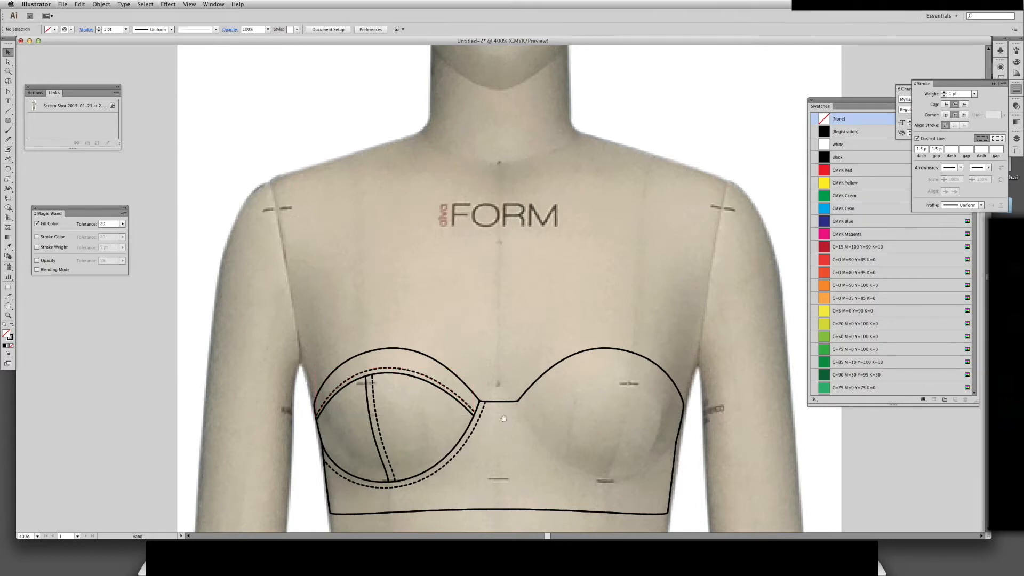
# Convert the hem's center anchor point to a smooth point with horizontal handles
pyautogui.moveTo(504, 419); pyautogui.dragTo(447, 372)
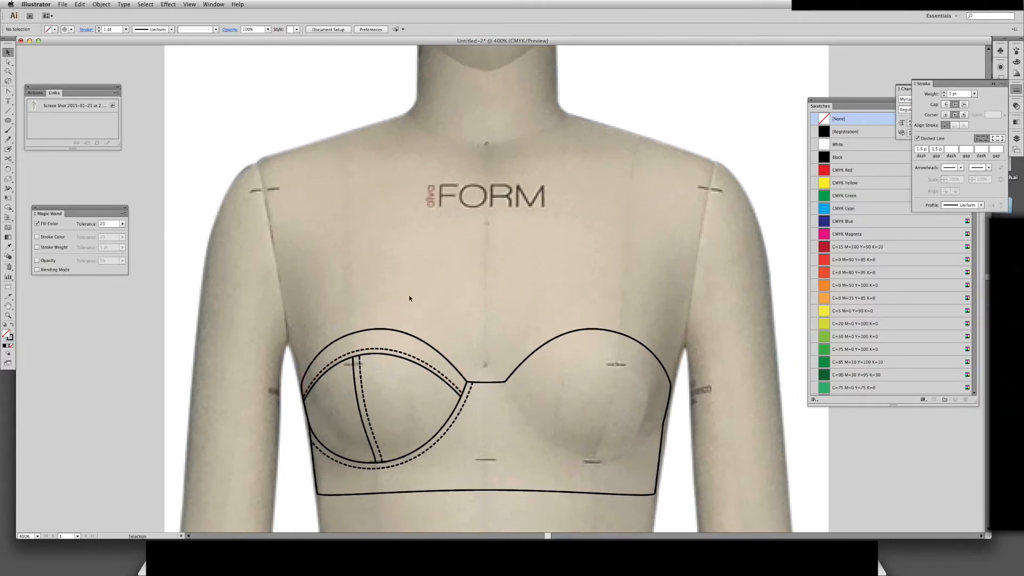
pyautogui.moveTo(493, 331); pyautogui.dragTo(482, 295)
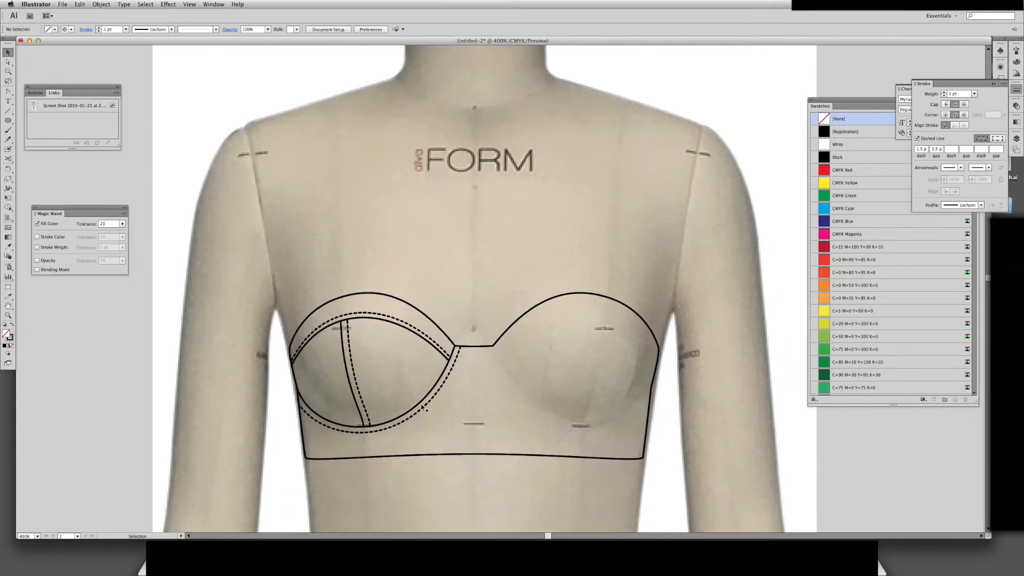
pyautogui.press('a')
pyautogui.click(468, 457)
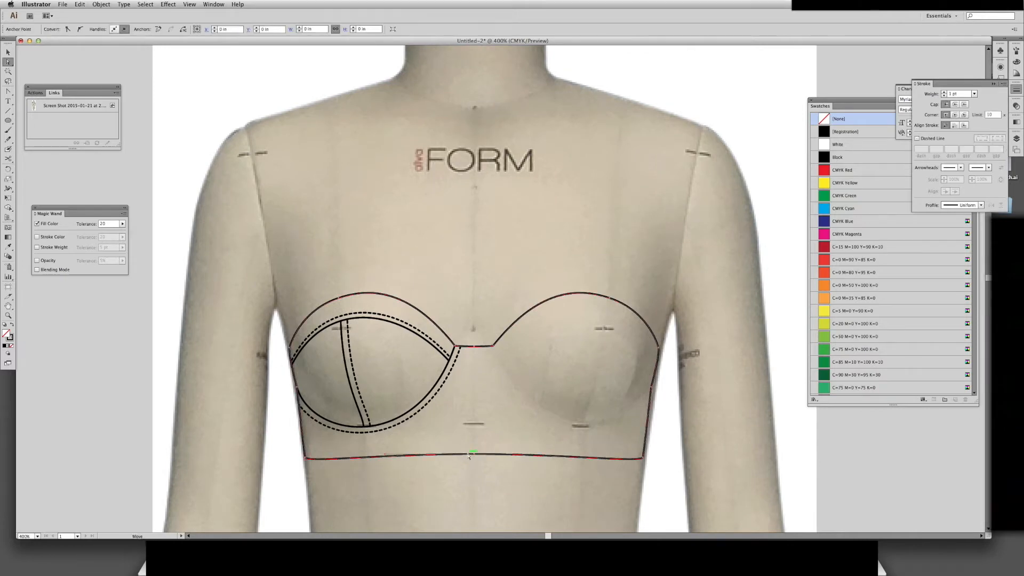
pyautogui.press('super+j')
pyautogui.press('p')
pyautogui.click(473, 455)
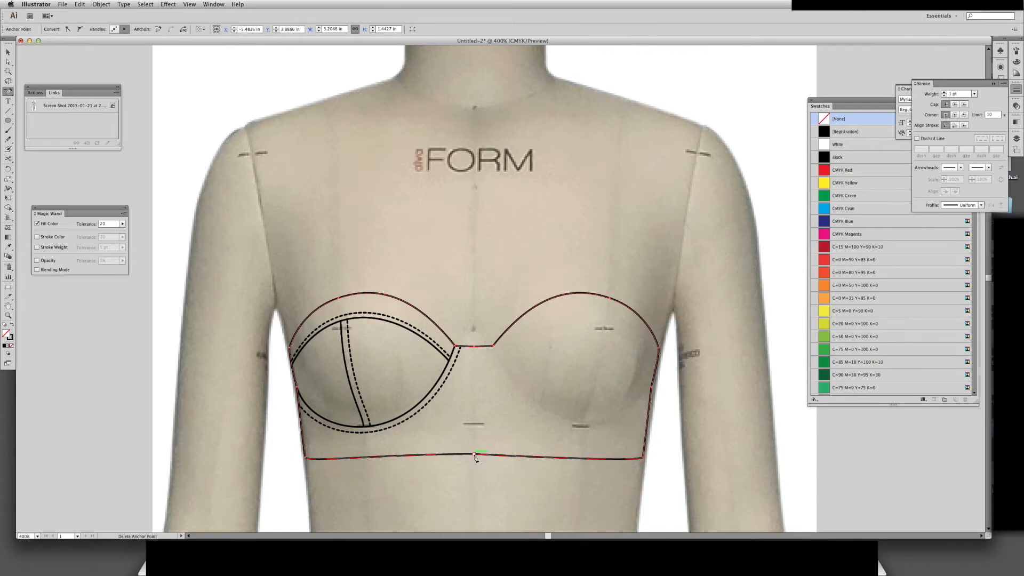
pyautogui.hotkey('shift', 'c')
pyautogui.moveTo(474, 455); pyautogui.dragTo(579, 453)
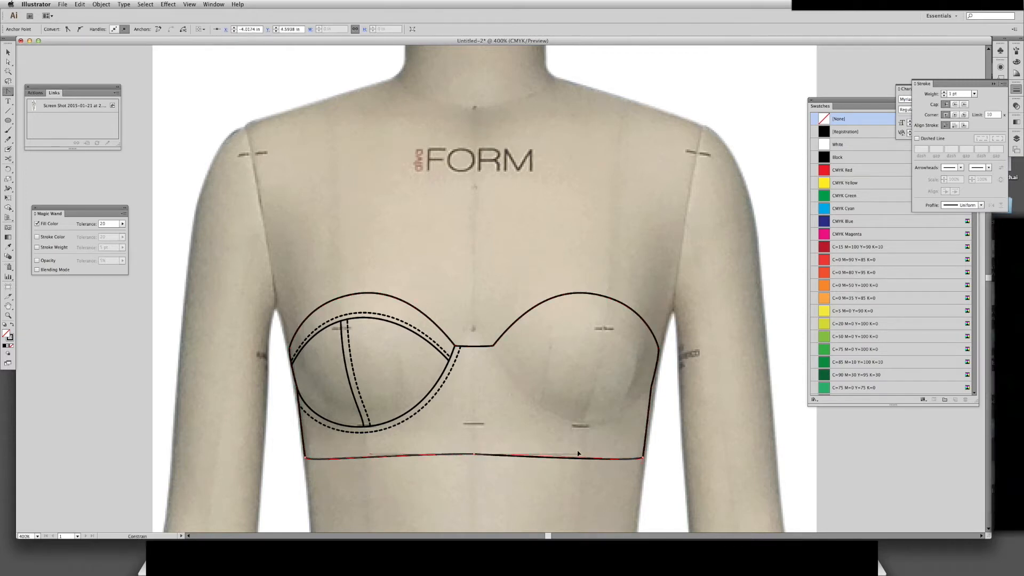
# Place a copy of the hem line slightly above the hem and match it to the dashed stitching
pyautogui.press('a')
pyautogui.click(482, 458)
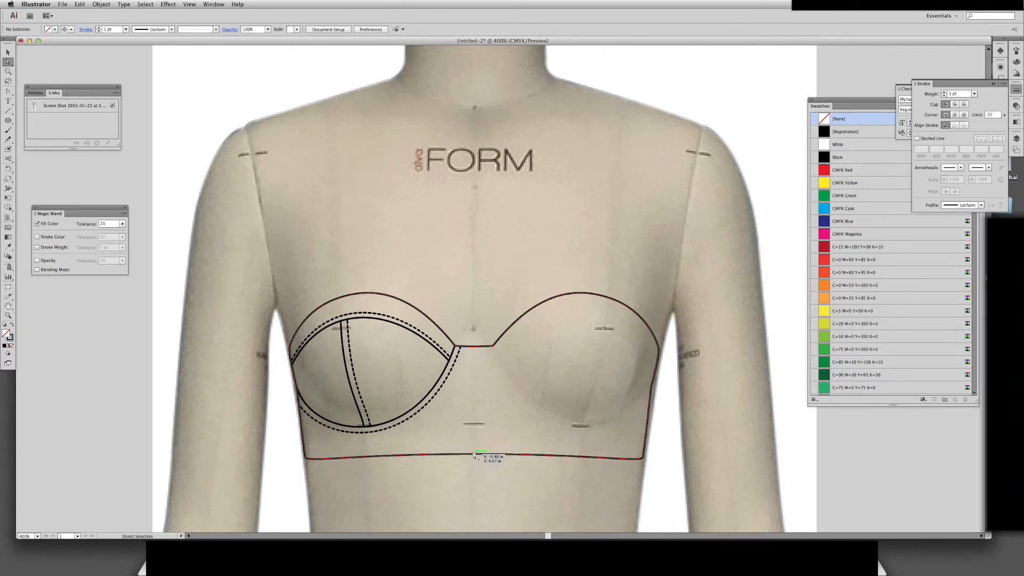
pyautogui.press('v')
pyautogui.click(492, 458)
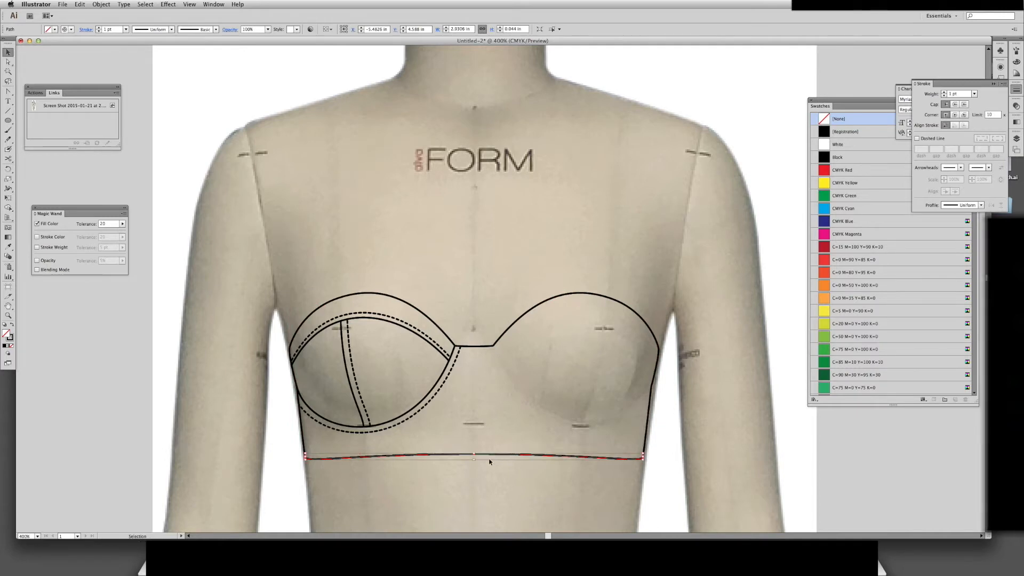
pyautogui.moveTo(485, 456); pyautogui.dragTo(483, 448)
pyautogui.press('i')
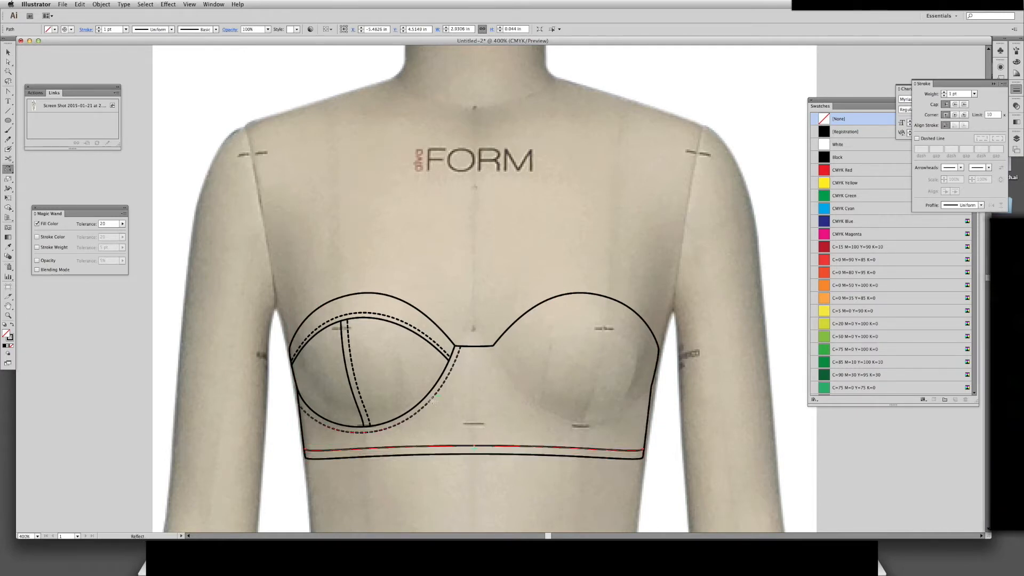
pyautogui.click(430, 402)
pyautogui.press('v')
pyautogui.click(475, 491)
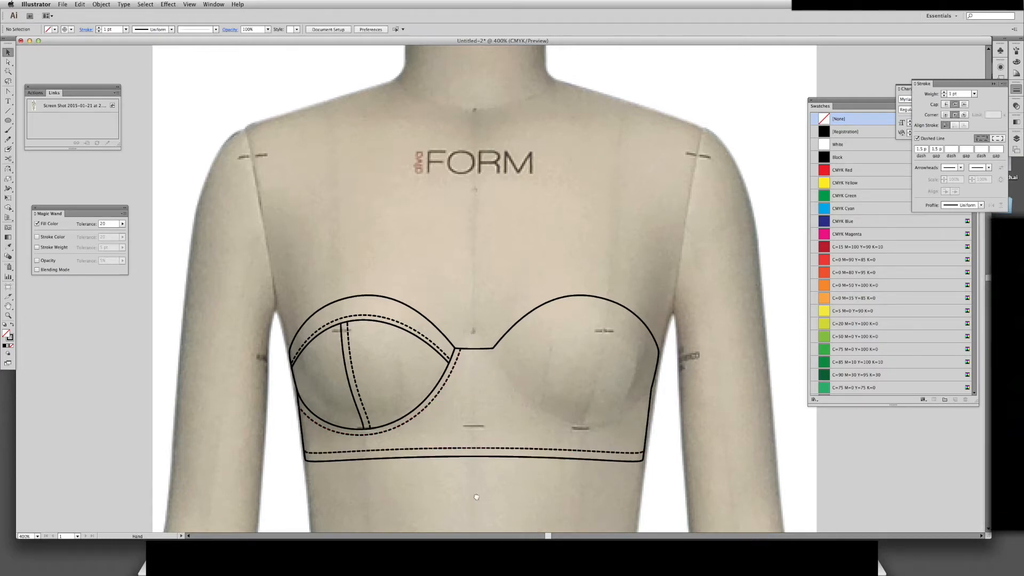
# Reflect a copy of the left cup's seams and stitching, and position it on the right cup
pyautogui.moveTo(410, 430); pyautogui.dragTo(422, 446)
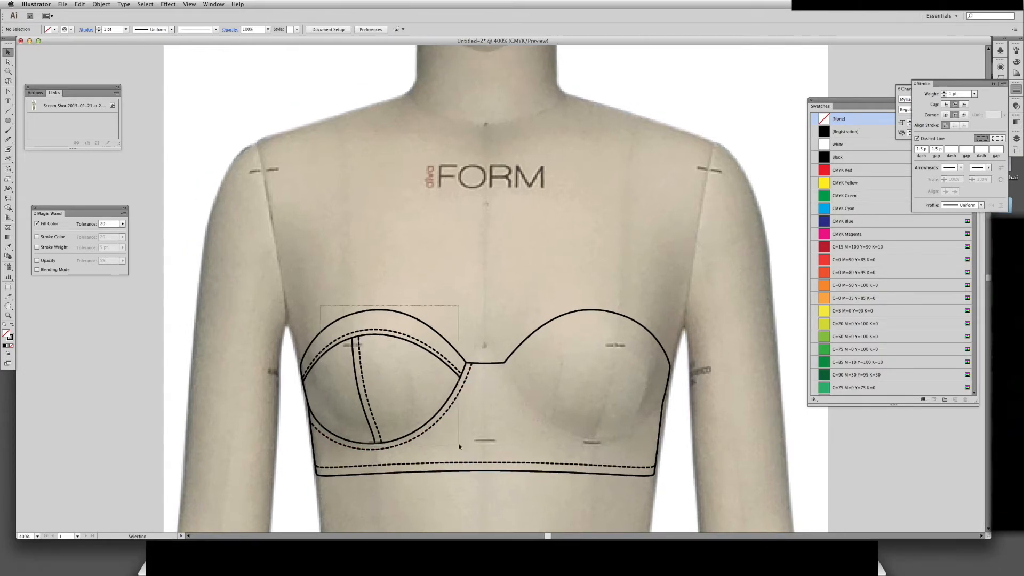
pyautogui.press('super+a')
pyautogui.click(468, 367)
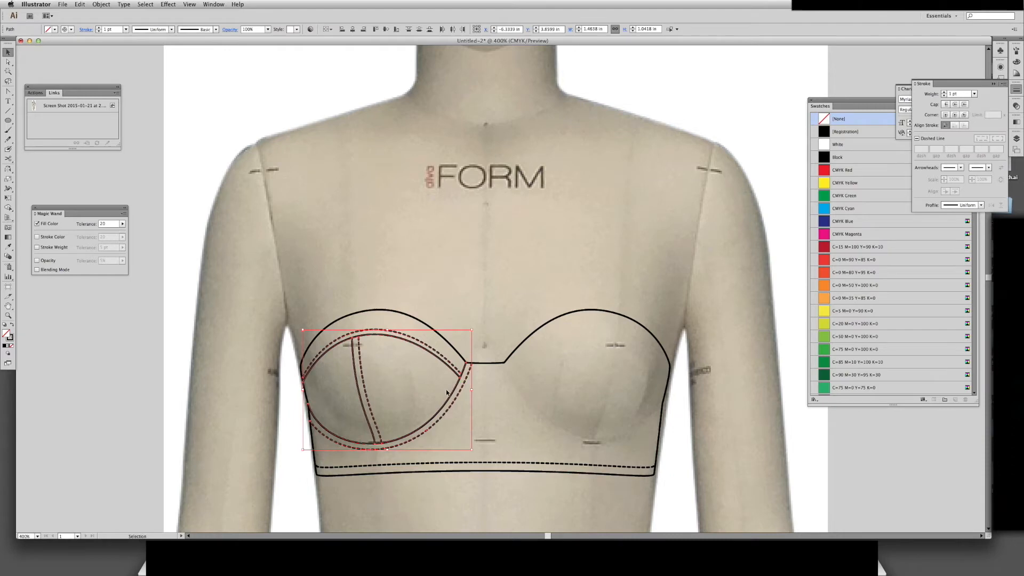
pyautogui.rightClick(446, 393)
pyautogui.moveTo(489, 487)
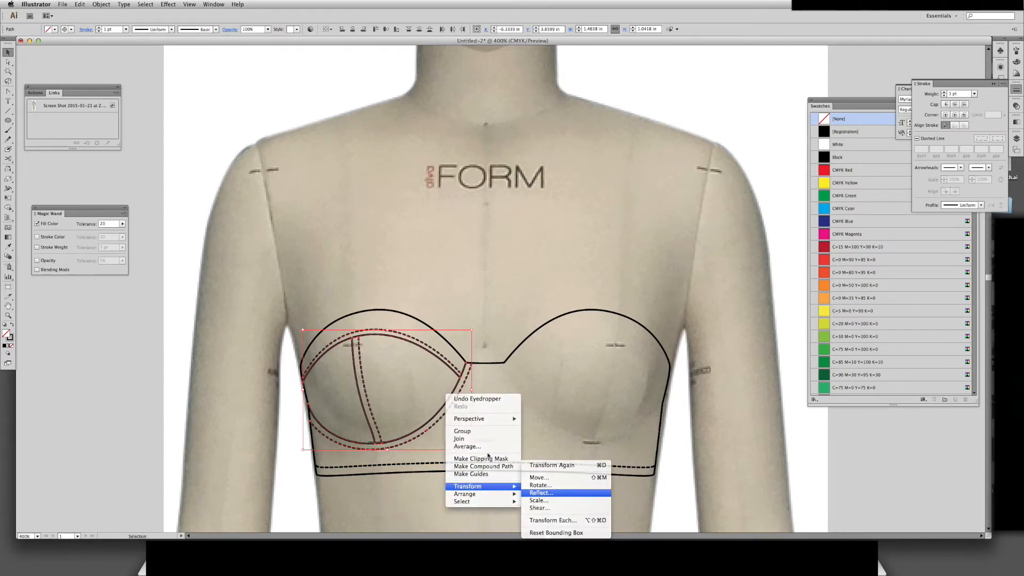
pyautogui.click(541, 492)
pyautogui.click(621, 310)
pyautogui.moveTo(411, 409); pyautogui.dragTo(608, 390)
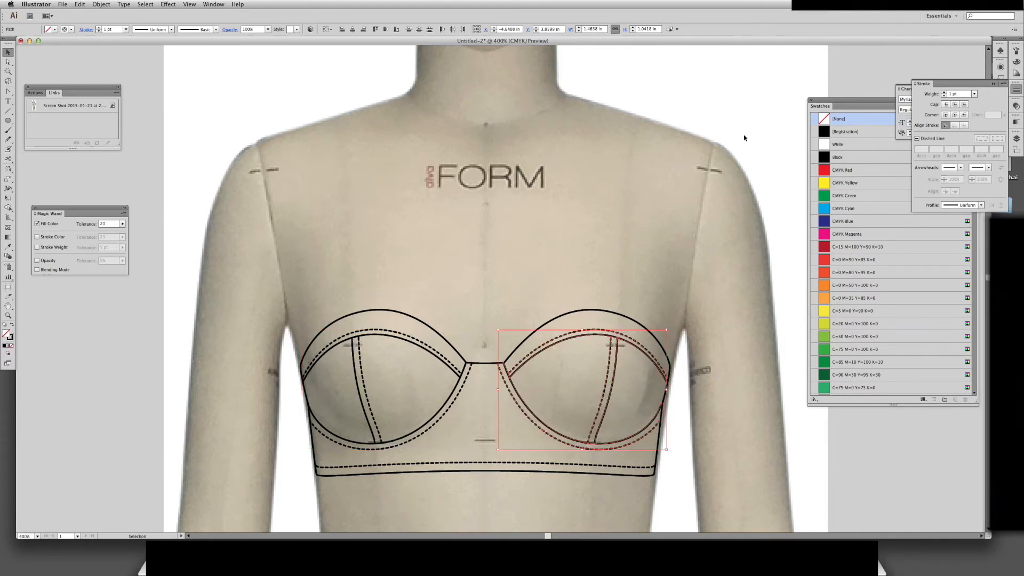
pyautogui.click(727, 115)
# Fill the bustier outline with White and set its stroke weight to 2 pt
pyautogui.moveTo(711, 101); pyautogui.dragTo(677, 201)
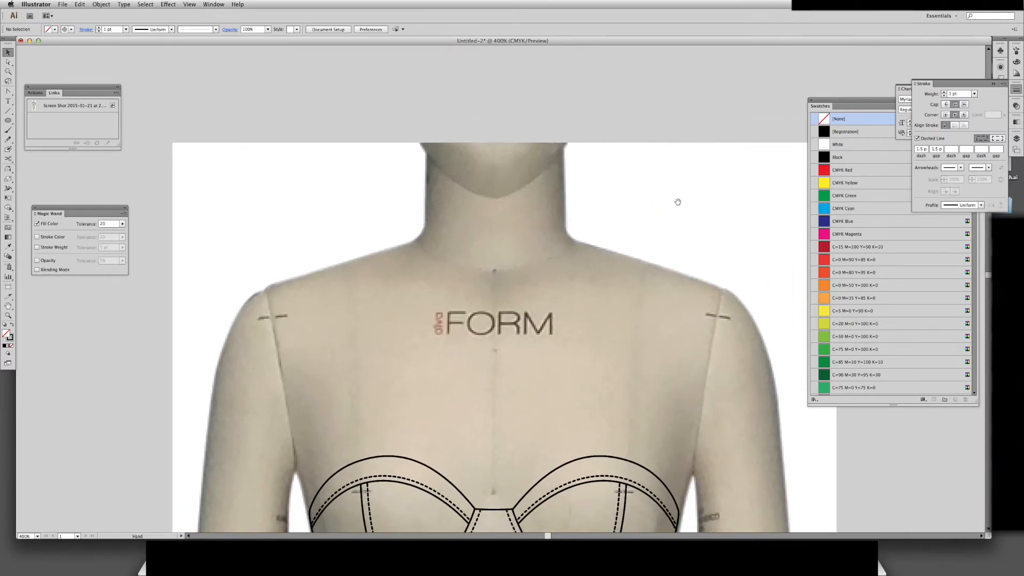
pyautogui.moveTo(621, 383); pyautogui.dragTo(636, 364)
pyautogui.press('p')
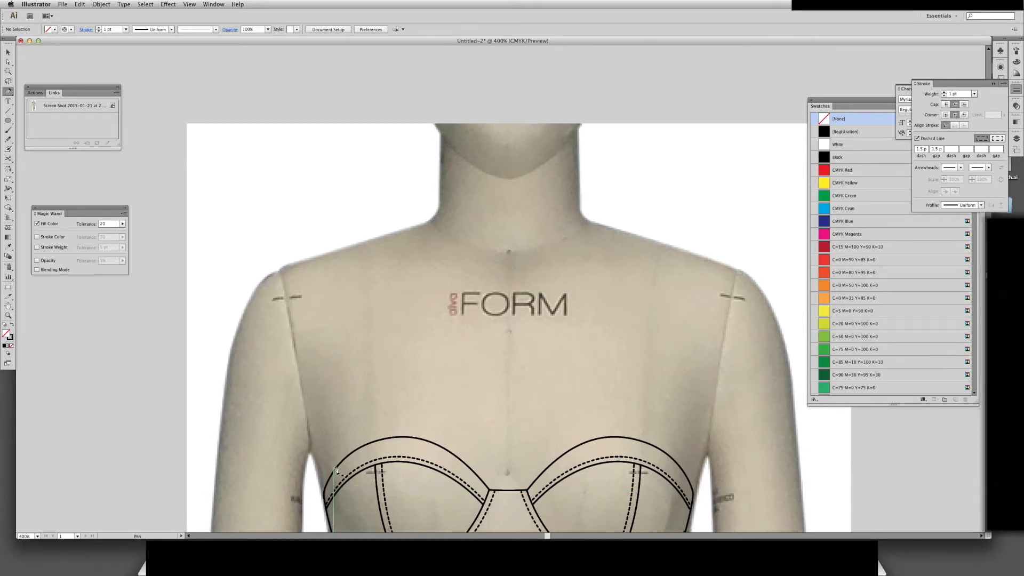
pyautogui.press('v')
pyautogui.click(399, 437)
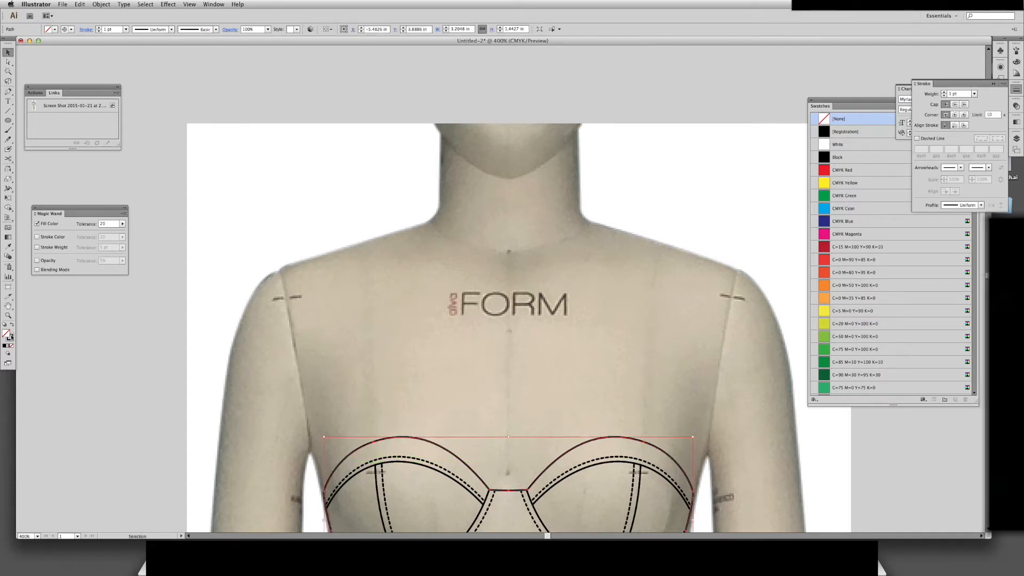
pyautogui.click(839, 148)
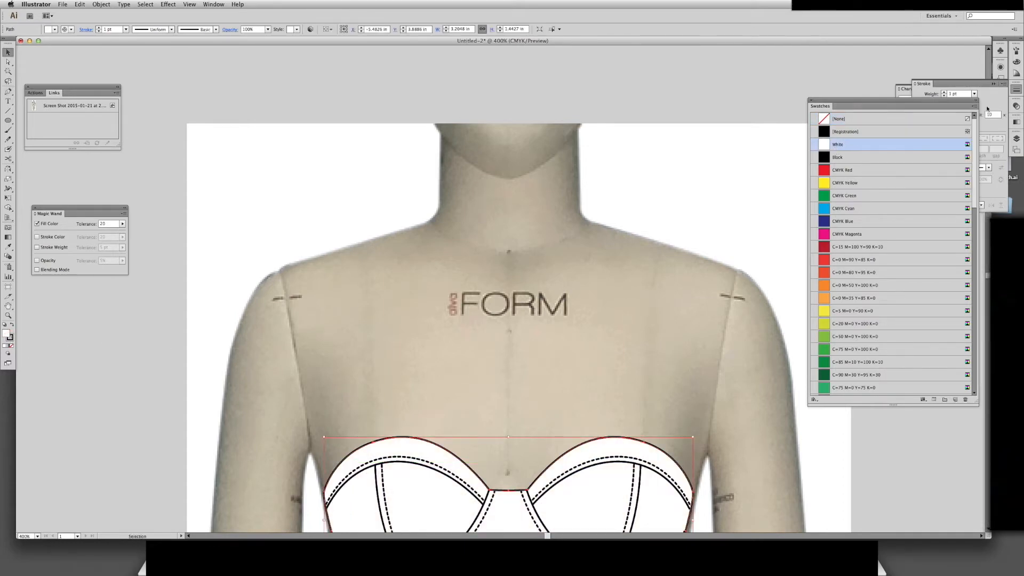
pyautogui.click(961, 96)
pyautogui.click(974, 94)
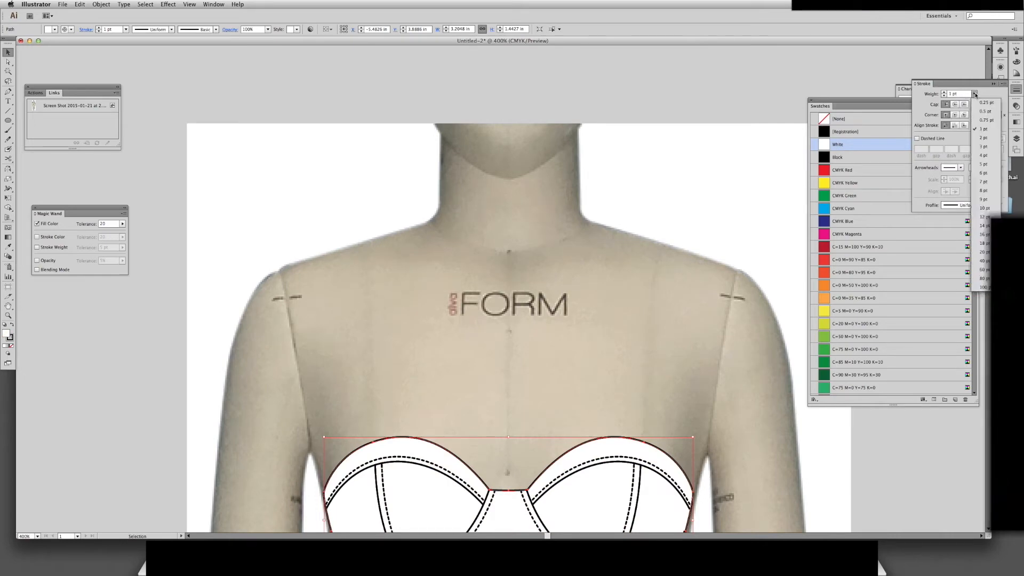
pyautogui.click(984, 138)
pyautogui.click(657, 287)
# Draw a small closed diamond shape at the outer upper edge of the left cup with the Pen tool
pyautogui.press('space')
pyautogui.moveTo(608, 368); pyautogui.dragTo(565, 282)
pyautogui.moveTo(617, 322); pyautogui.dragTo(614, 377)
pyautogui.press('p')
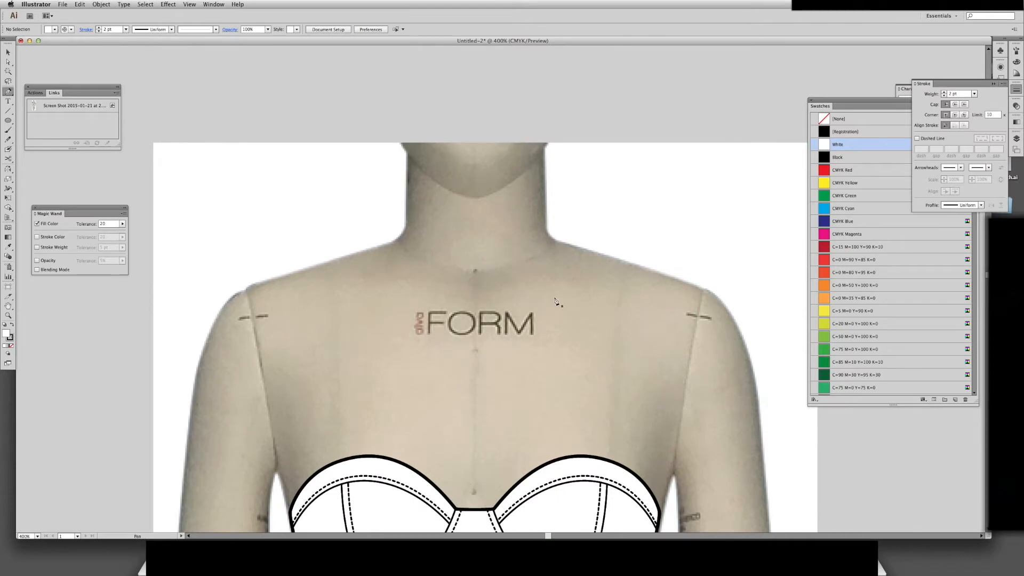
pyautogui.scroll(-5, 371, 354)
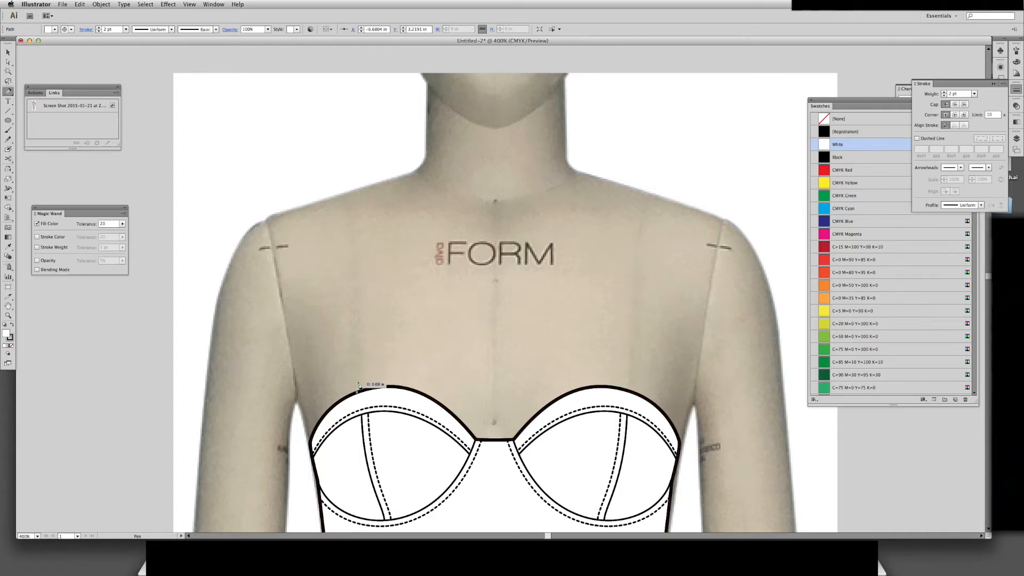
pyautogui.moveTo(309, 421); pyautogui.dragTo(316, 417)
pyautogui.click(319, 425)
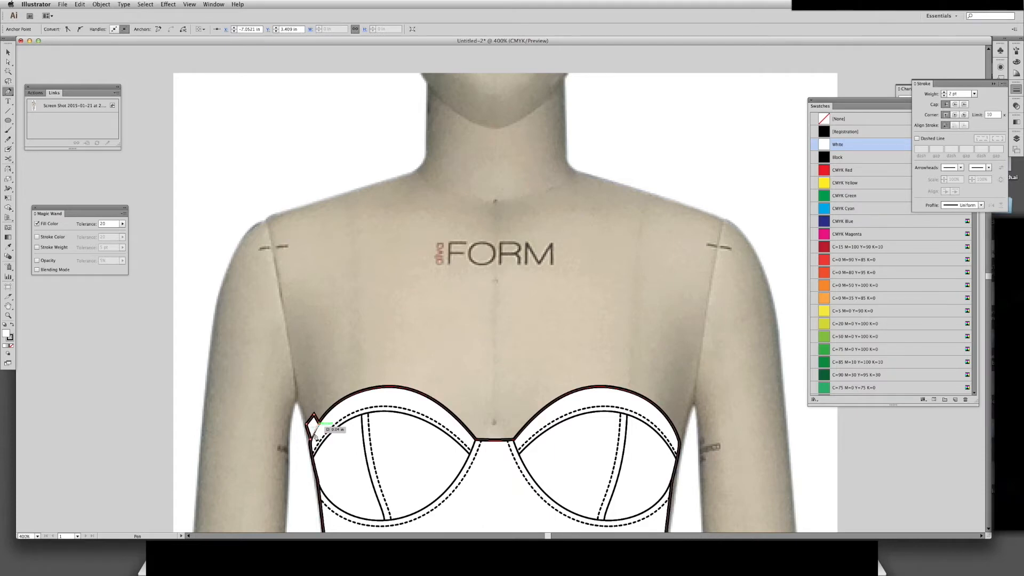
pyautogui.click(311, 439)
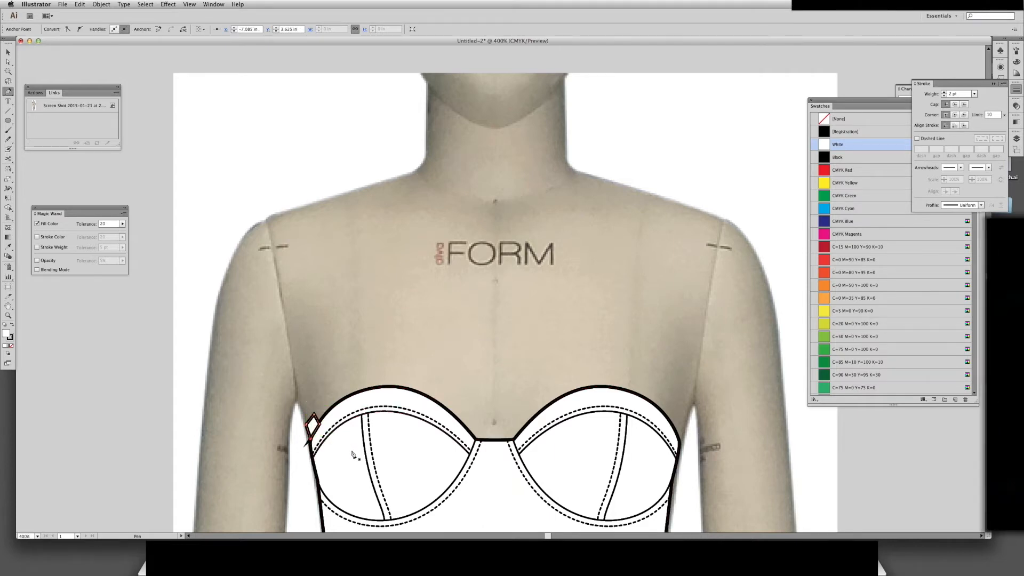
# Set round caps and round joins on the small diamond's stroke
pyautogui.click(955, 104)
pyautogui.click(955, 115)
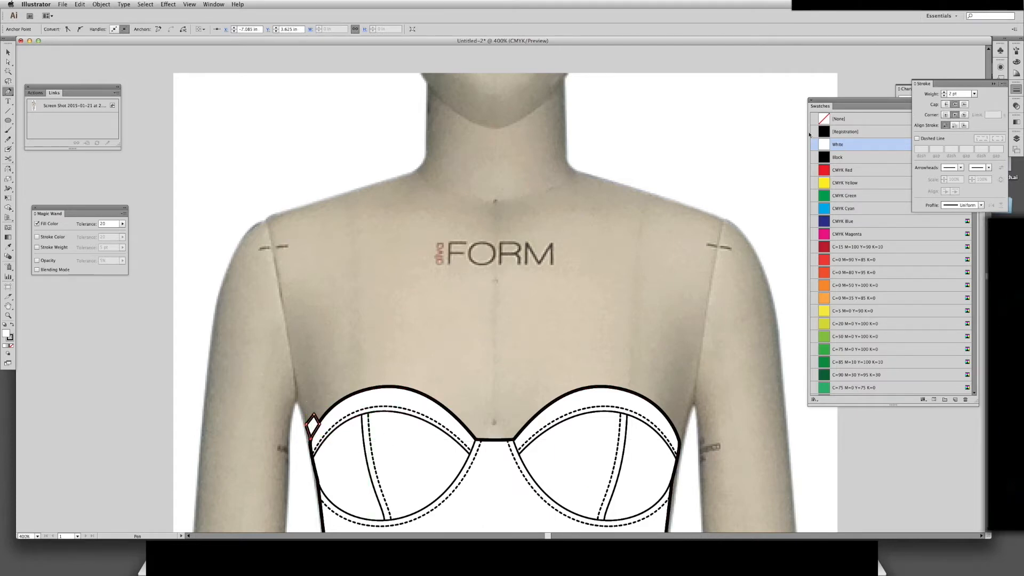
pyautogui.press('super')
pyautogui.press('alt')
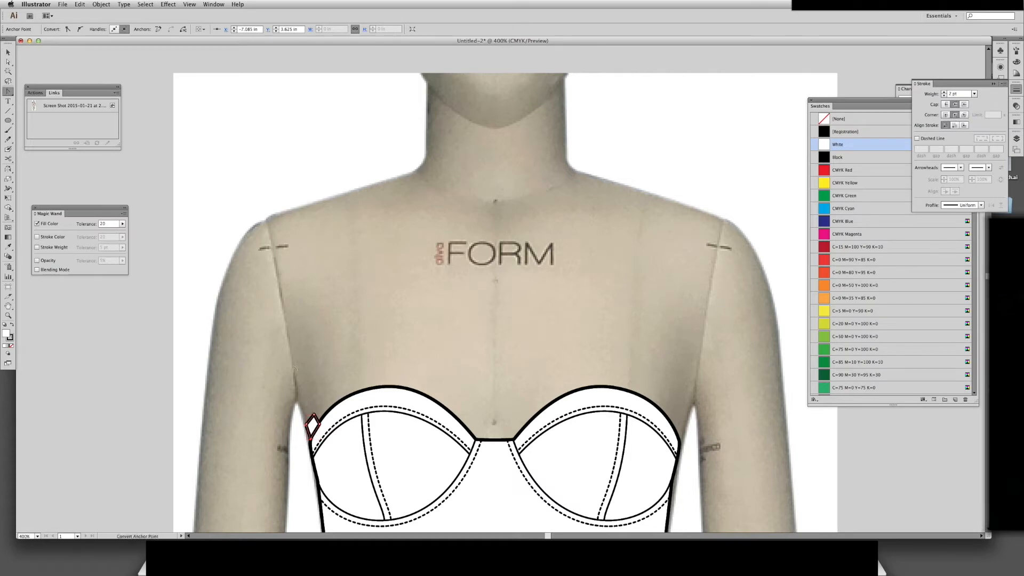
# Round off the small diamond's top, send it to the back, and move it behind the left cup's upper edge as a strap loop
pyautogui.moveTo(306, 425); pyautogui.dragTo(326, 413)
pyautogui.press('v')
pyautogui.press('super+shift+bracketleft')
pyautogui.click(439, 302)
pyautogui.press('space')
pyautogui.moveTo(431, 324); pyautogui.dragTo(478, 332)
pyautogui.moveTo(363, 427); pyautogui.dragTo(388, 402)
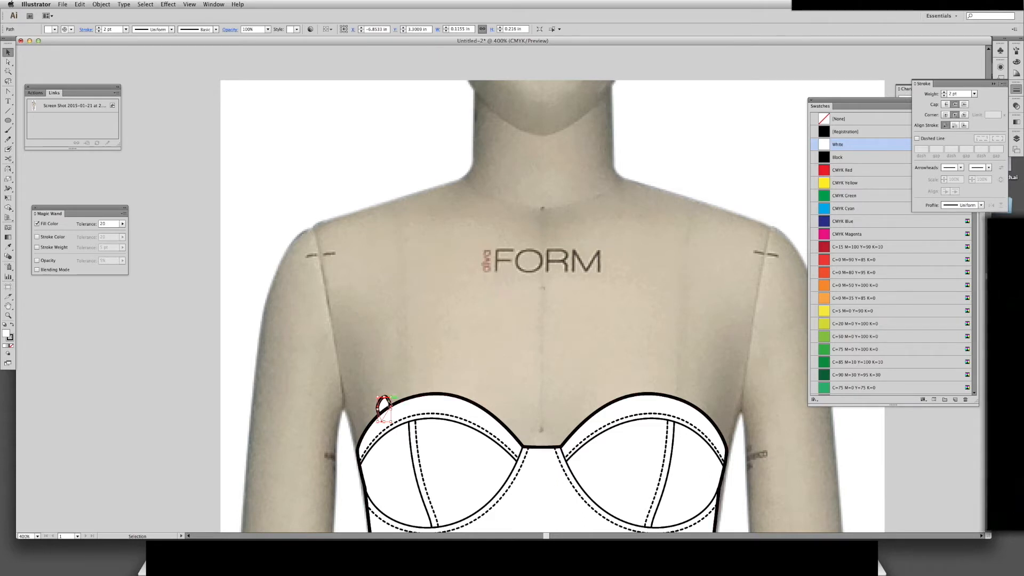
pyautogui.moveTo(388, 402); pyautogui.dragTo(403, 392)
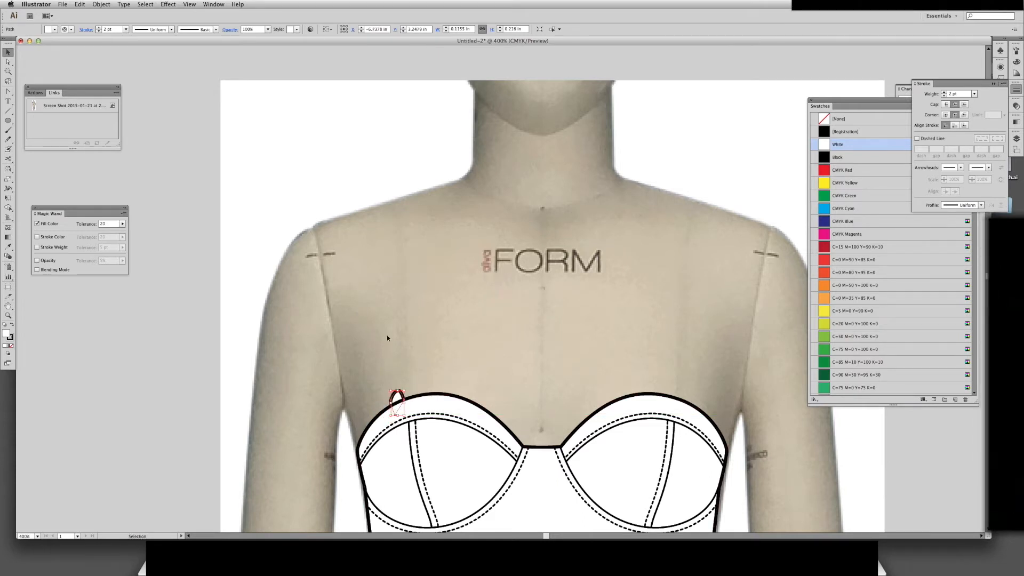
# Rotate the strap loop clockwise to follow the slope of the left cup's upper edge
pyautogui.press('r')
pyautogui.moveTo(399, 396); pyautogui.dragTo(443, 367)
pyautogui.press('v')
pyautogui.click(443, 370)
pyautogui.moveTo(404, 337); pyautogui.dragTo(422, 357)
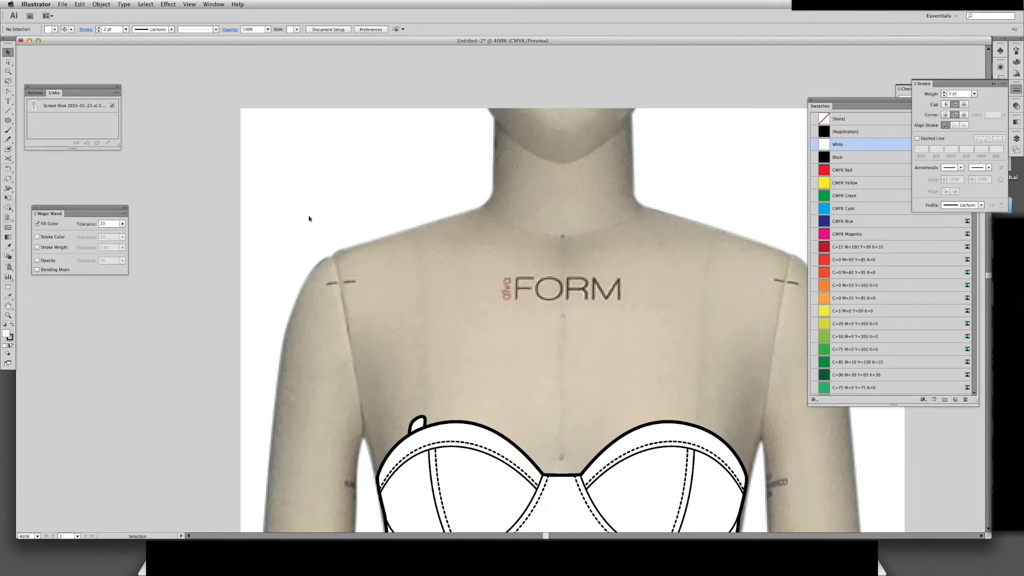
pyautogui.press('super+equal')
pyautogui.press('super+equal')
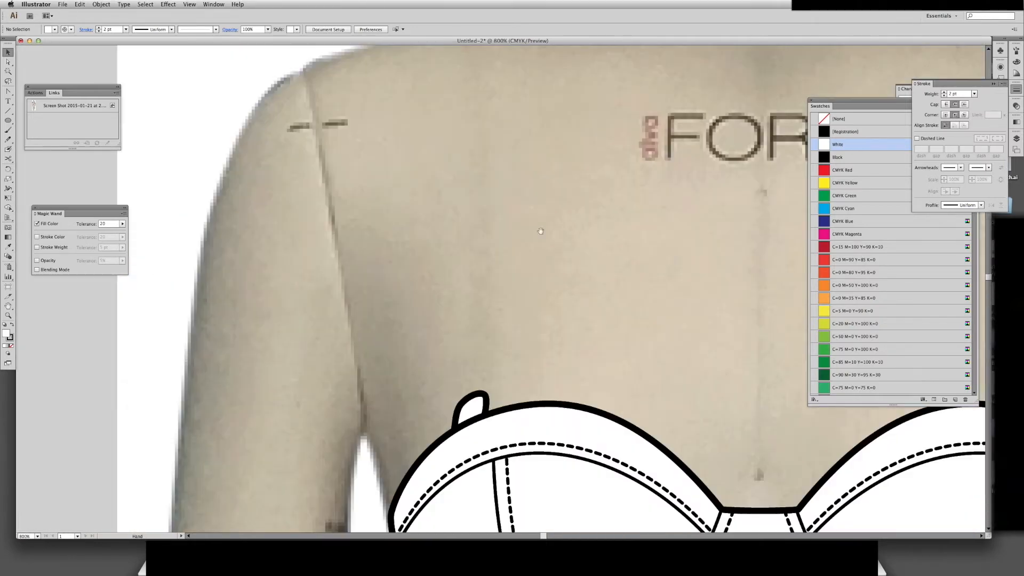
pyautogui.moveTo(503, 342); pyautogui.dragTo(514, 361)
# Draw a small closed strap slider wrapping around the top of the loop with the Pencil tool
pyautogui.press('n')
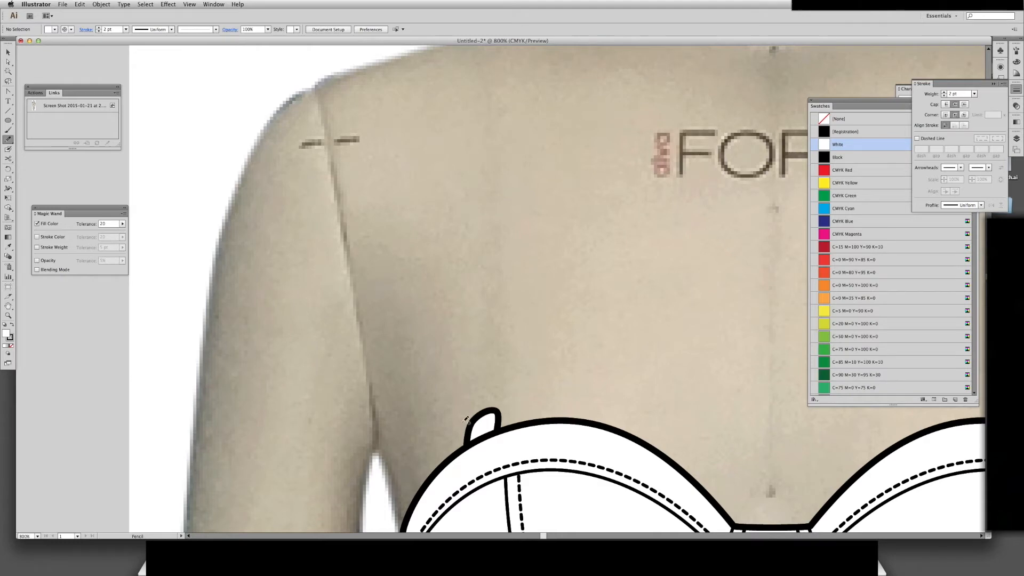
pyautogui.moveTo(468, 418); pyautogui.dragTo(492, 415)
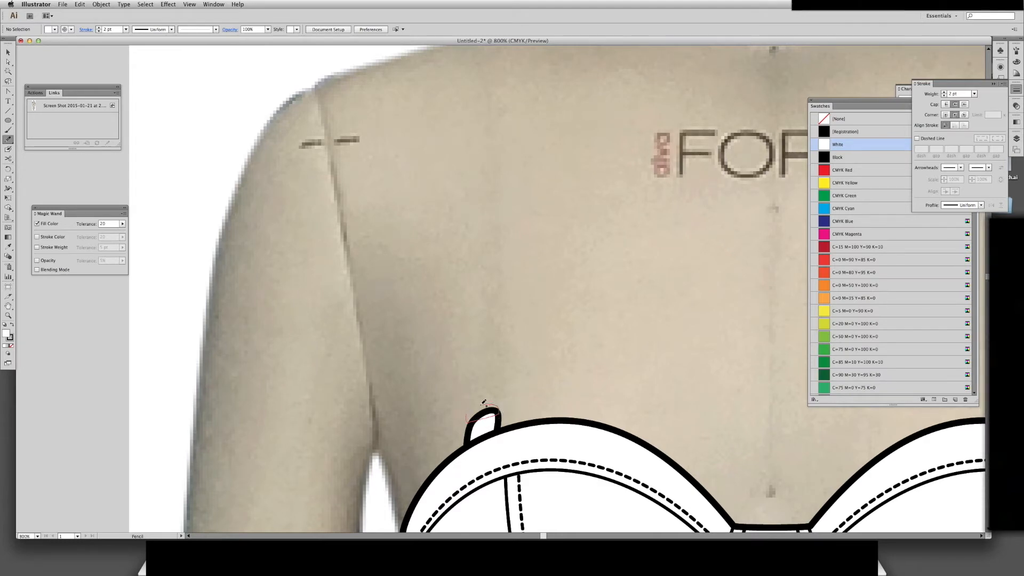
pyautogui.moveTo(469, 406)
pyautogui.mouseDown()
pyautogui.moveTo(468, 396)
pyautogui.moveTo(496, 384)
pyautogui.moveTo(501, 421)
pyautogui.mouseUp()
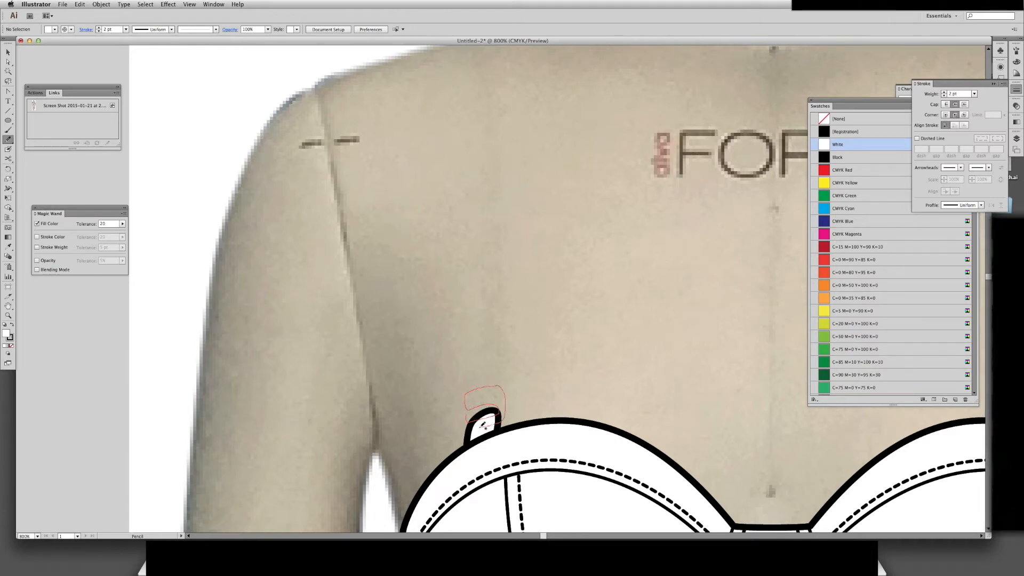
pyautogui.moveTo(472, 416); pyautogui.dragTo(491, 407)
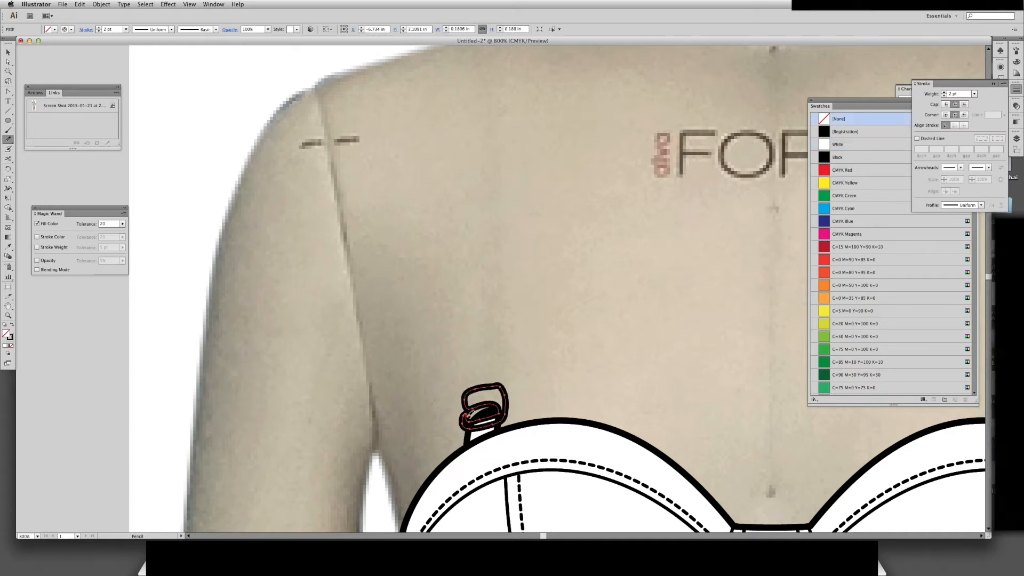
# Copy the bustier's white fill and stroke to the slider, and set its stroke weight to 1 pt
pyautogui.press('i')
pyautogui.click(552, 440)
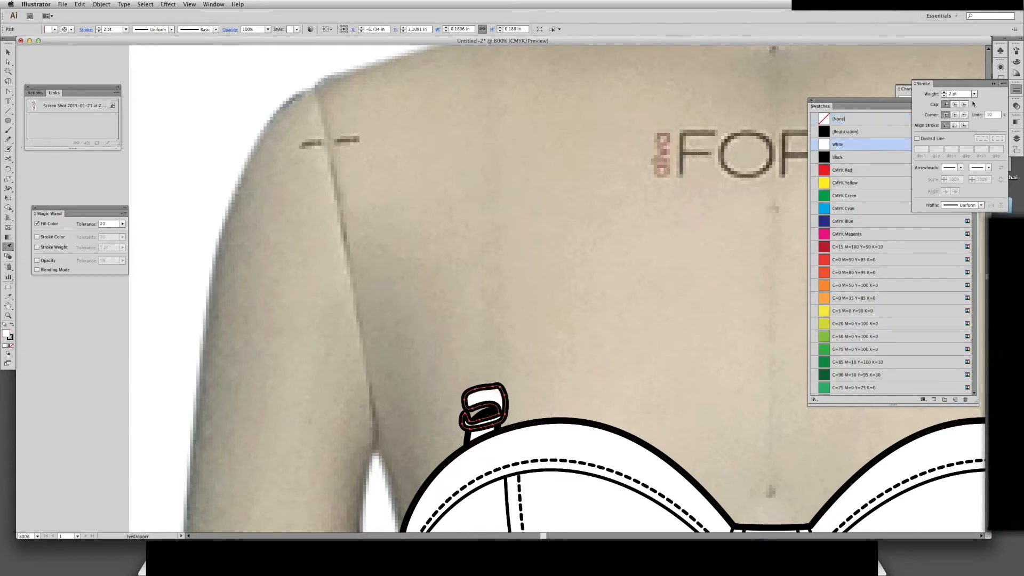
pyautogui.click(974, 94)
pyautogui.click(979, 128)
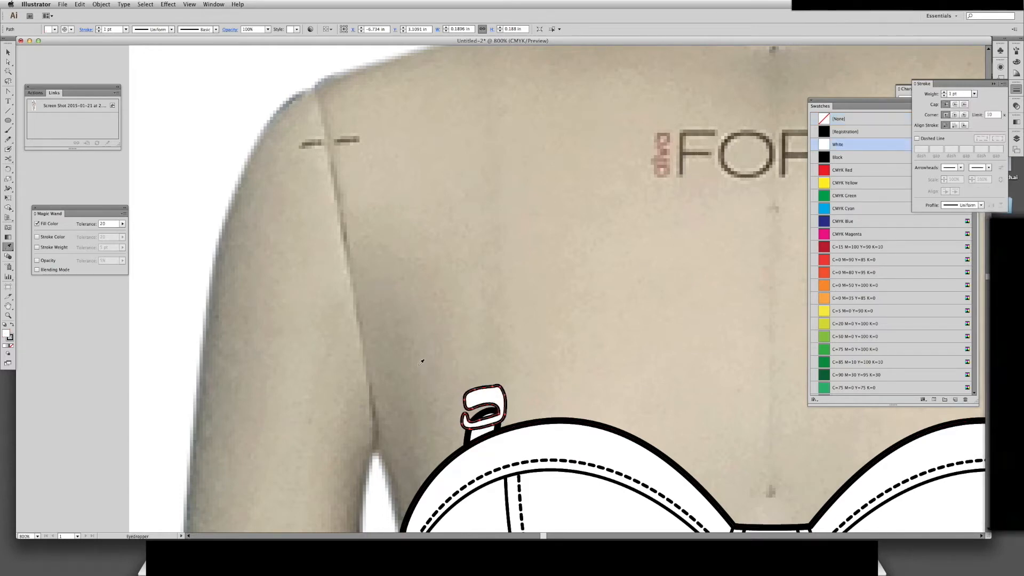
# Redraw the slider's inner edge with the Pencil tool and delete a surplus anchor point there
pyautogui.press('a')
pyautogui.press('n')
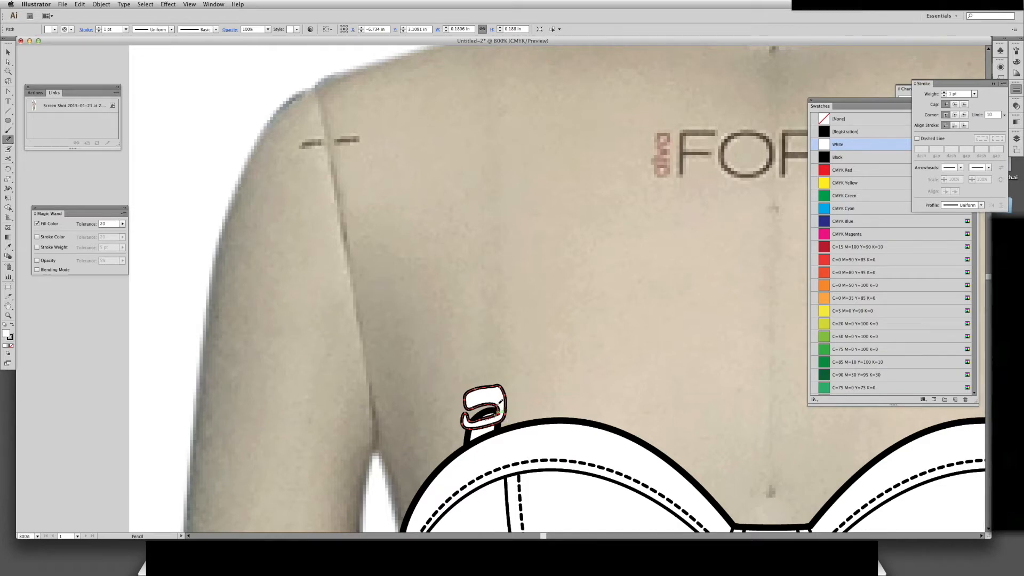
pyautogui.moveTo(497, 413); pyautogui.dragTo(499, 411)
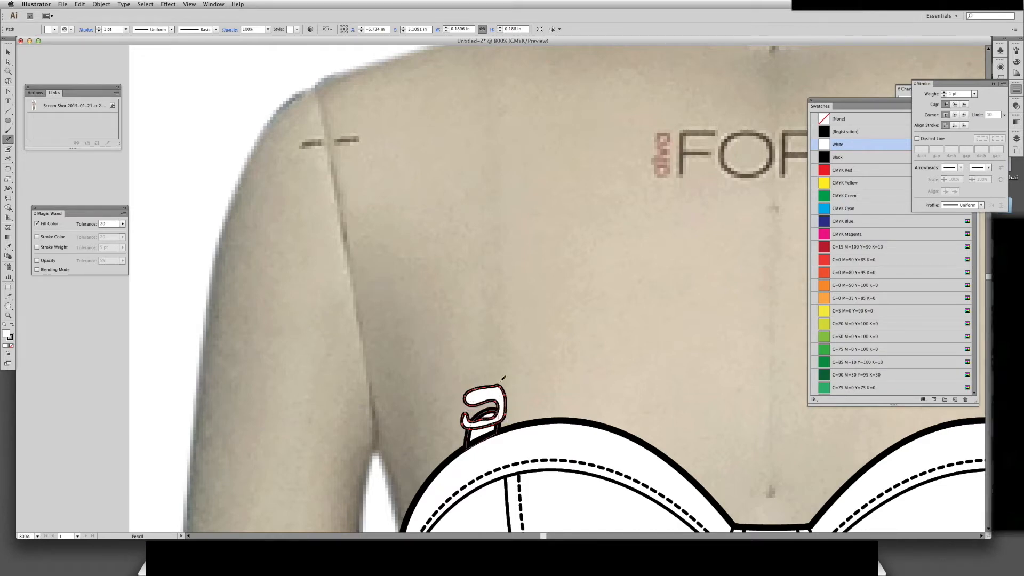
pyautogui.press('-')
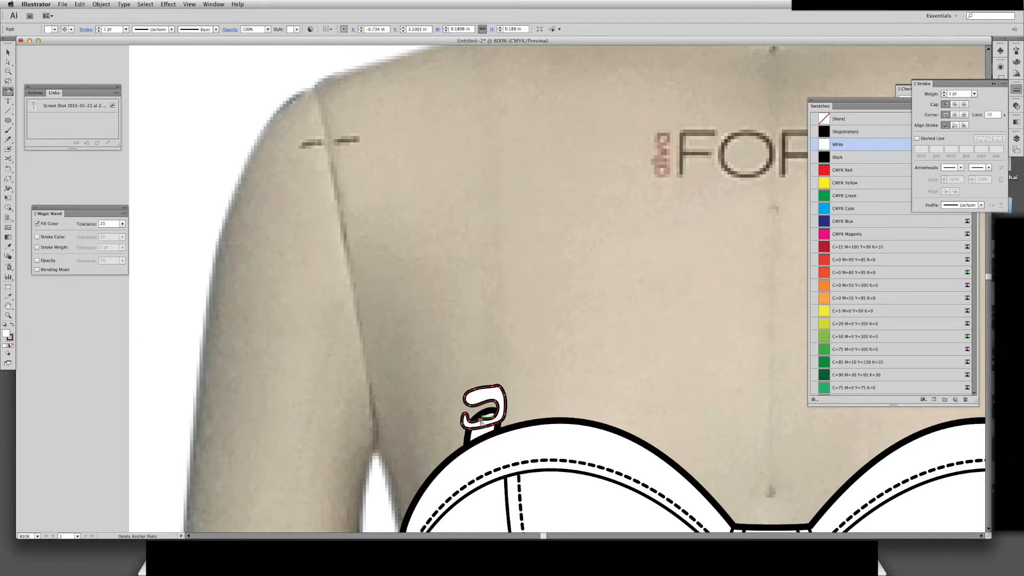
pyautogui.click(480, 418)
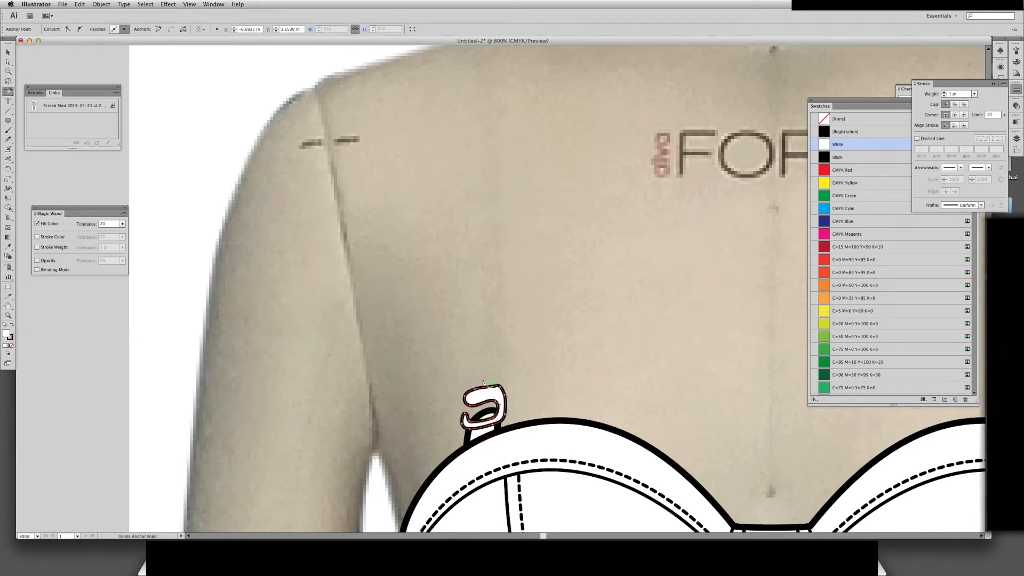
# Move the anchor points on the slider's inner edge down slightly to refine its opening
pyautogui.press('a')
pyautogui.click(470, 405)
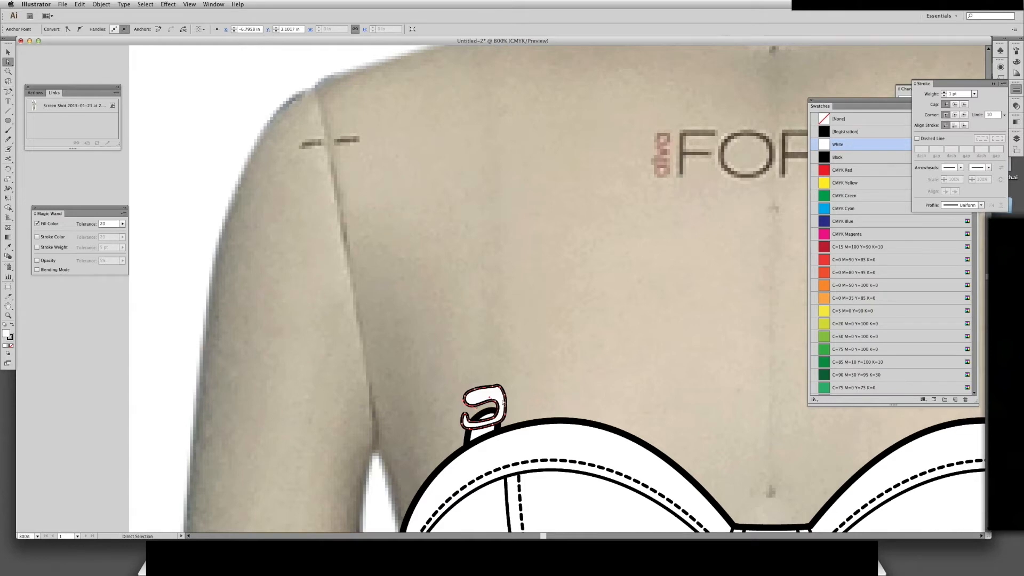
pyautogui.keyDown('shift'); pyautogui.click(496, 403); pyautogui.keyUp('shift')
pyautogui.moveTo(470, 406); pyautogui.dragTo(472, 410)
pyautogui.click(552, 382)
pyautogui.moveTo(551, 383); pyautogui.dragTo(507, 418)
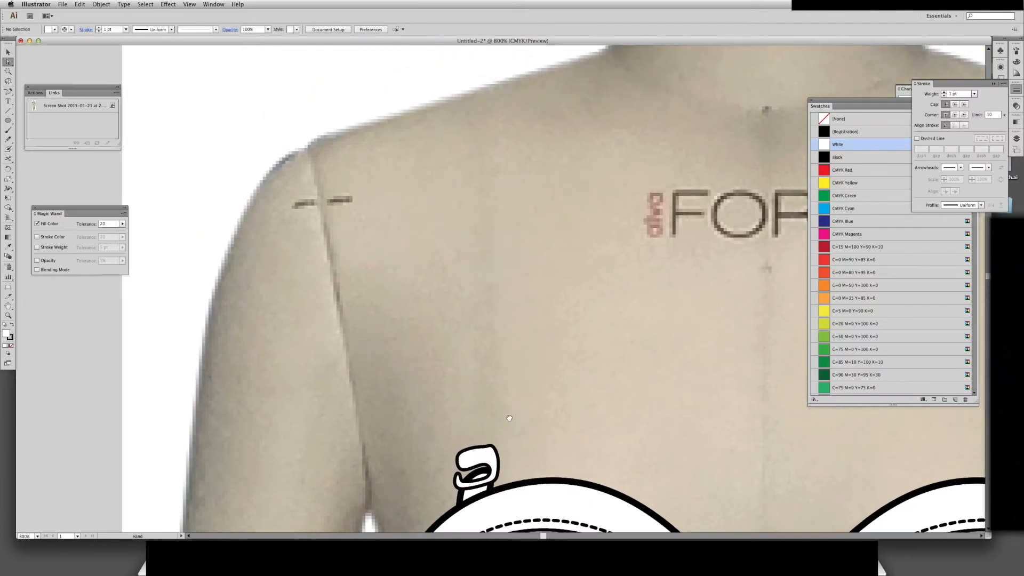
# Adjust the slider's outer contour by moving an anchor on its outer side and deleting the extra one at the upper corner
pyautogui.click(486, 454)
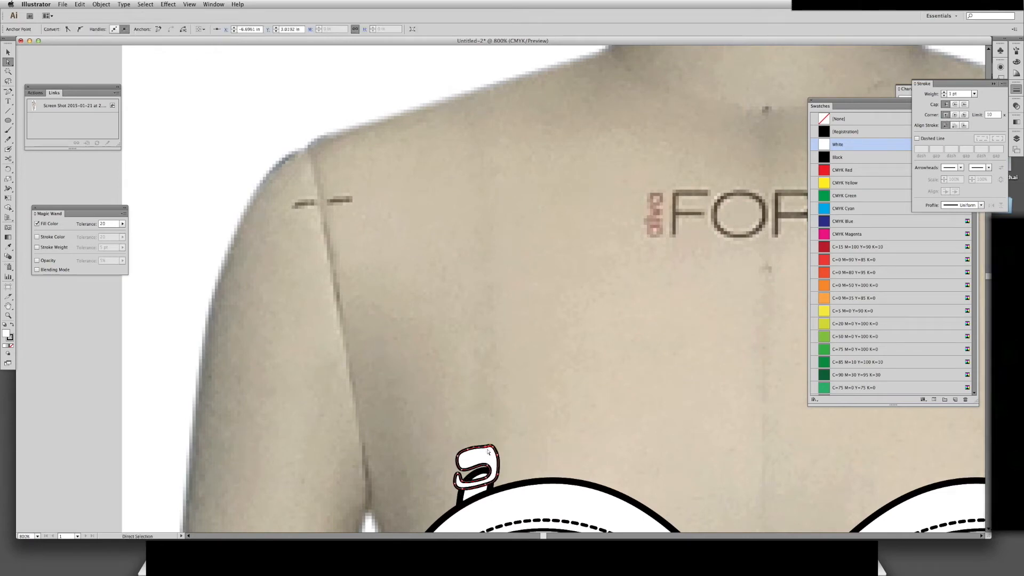
pyautogui.click(462, 410)
pyautogui.moveTo(468, 476); pyautogui.dragTo(461, 470)
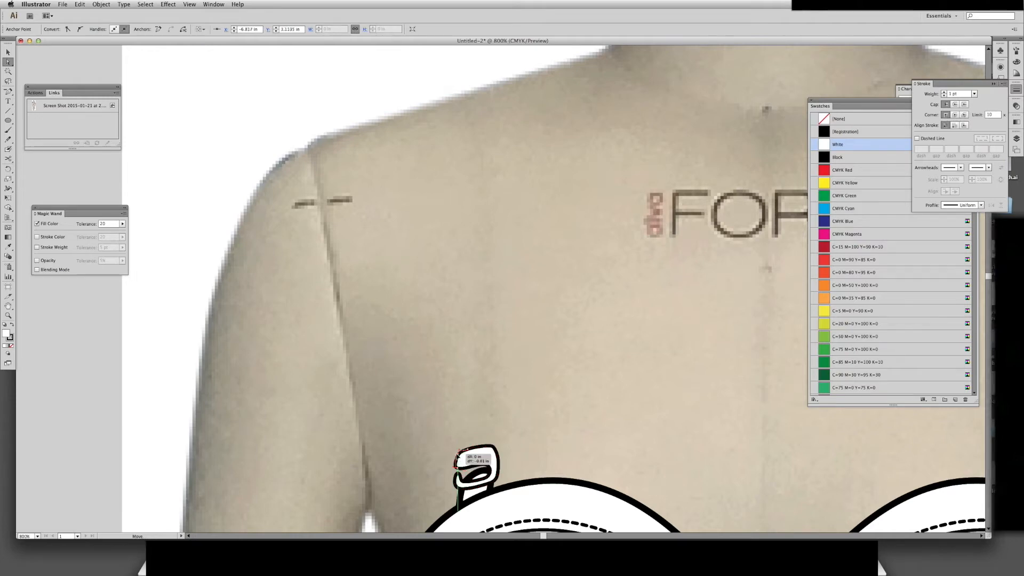
pyautogui.click(500, 441)
pyautogui.click(468, 452)
pyautogui.press('-')
pyautogui.click(469, 452)
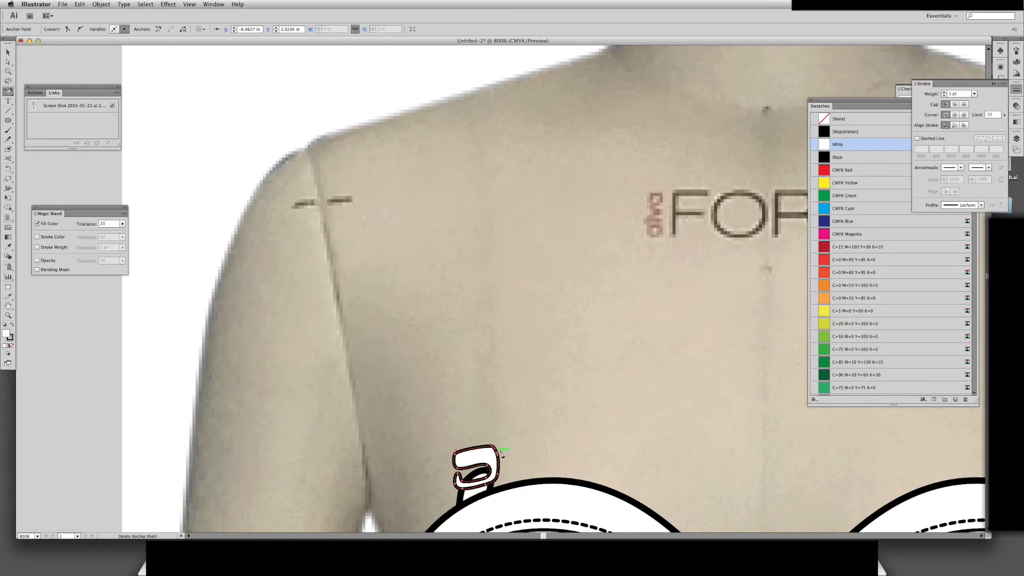
pyautogui.press('super+shift+a')
pyautogui.press('a')
pyautogui.press('super+t')
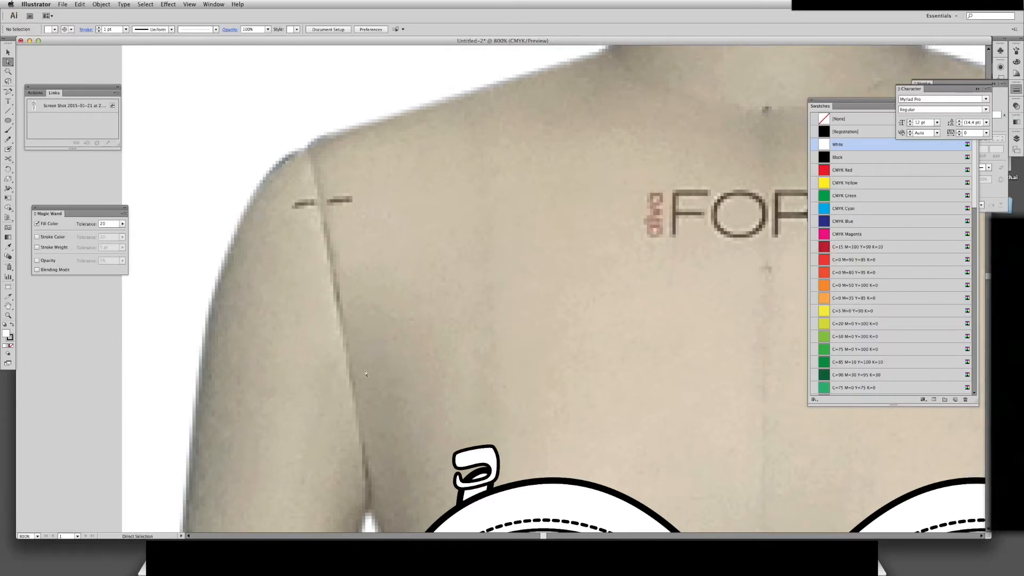
# Draw a thin ellipse in the slider's upper bar, rotate it to the bar's slant, and adjust its anchor points into a slot
pyautogui.press('l')
pyautogui.moveTo(461, 456); pyautogui.dragTo(495, 460)
pyautogui.press('r')
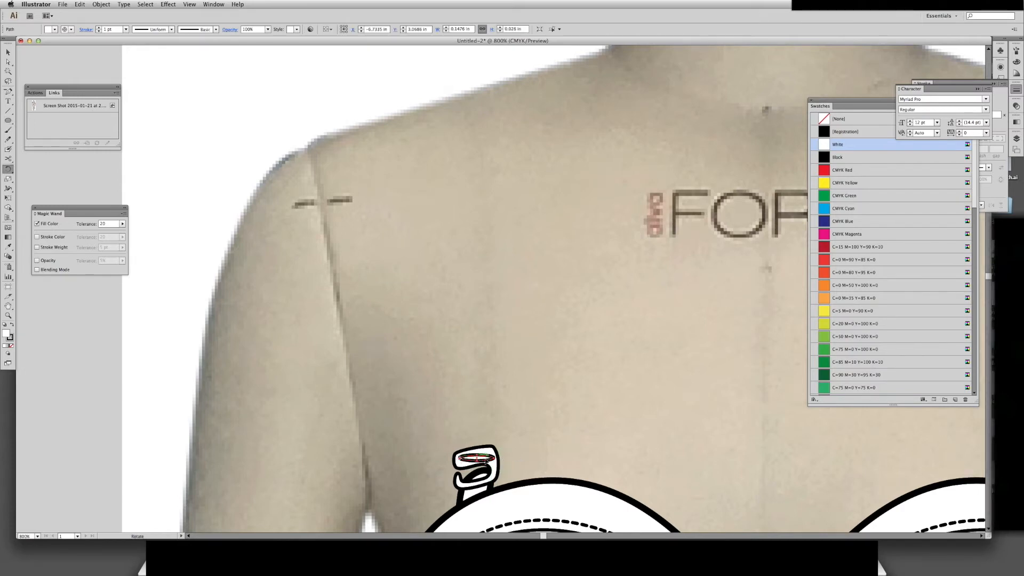
pyautogui.moveTo(495, 457); pyautogui.dragTo(508, 444)
pyautogui.press('a')
pyautogui.click(461, 458)
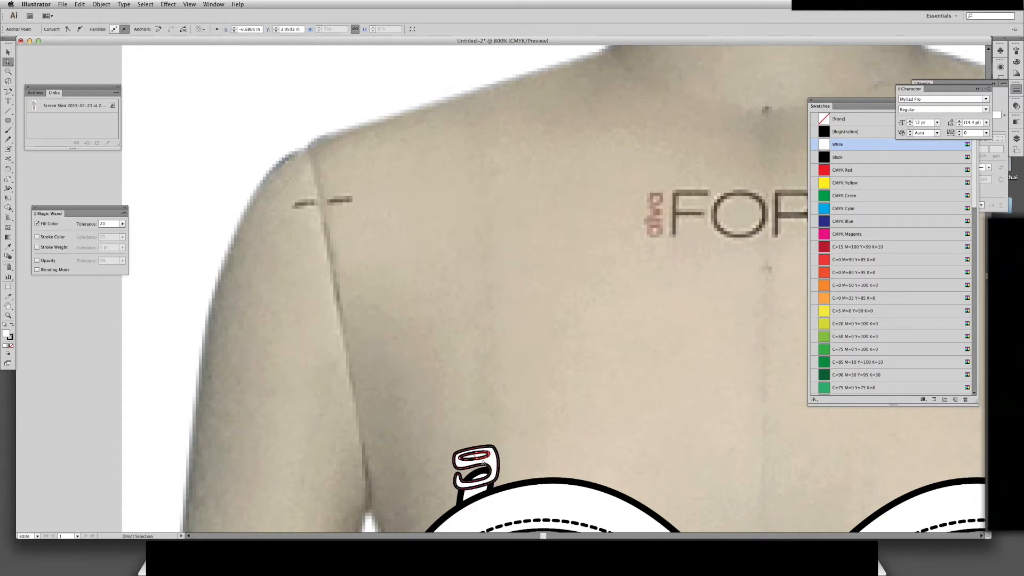
pyautogui.click(460, 458)
pyautogui.moveTo(481, 460); pyautogui.dragTo(532, 429)
pyautogui.click(520, 420)
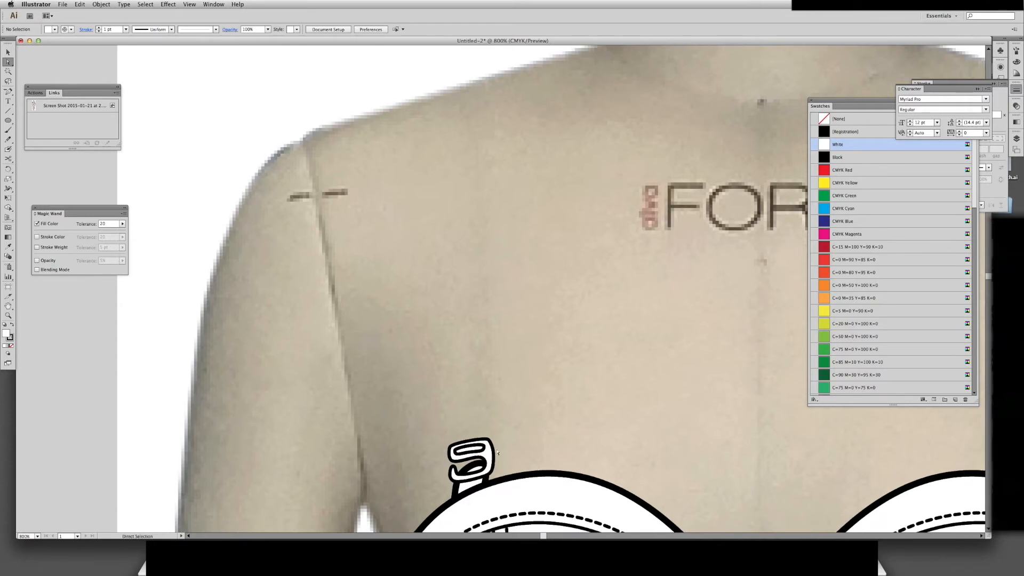
# Cut the slot shape out of the slider with the Shape Builder tool
pyautogui.press('v')
pyautogui.click(490, 444)
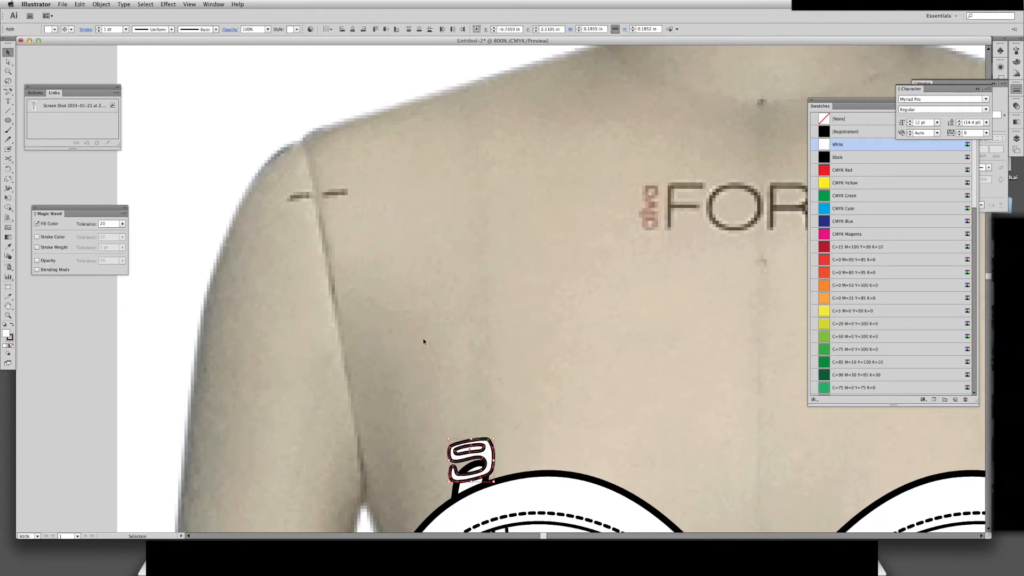
pyautogui.hotkey('shift', 'm')
pyautogui.keyDown('alt'); pyautogui.click(477, 448); pyautogui.keyUp('alt')
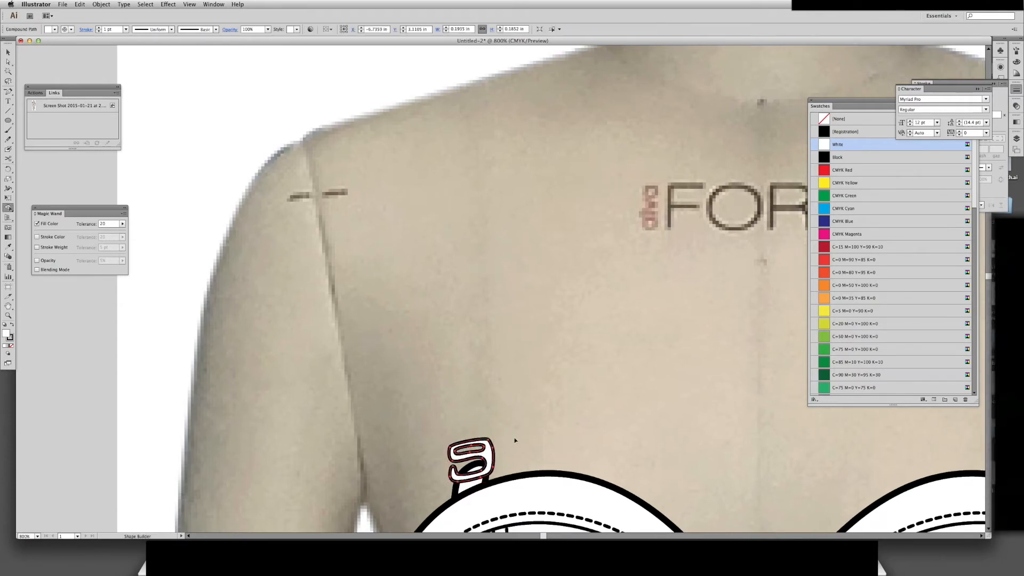
# Send the slider one level backward so it sits behind the strap loop
pyautogui.press('v')
pyautogui.click(524, 420)
pyautogui.moveTo(517, 430); pyautogui.dragTo(517, 427)
pyautogui.click(488, 453)
pyautogui.press('super+bracketleft')
pyautogui.click(435, 376)
pyautogui.moveTo(598, 390); pyautogui.dragTo(600, 392)
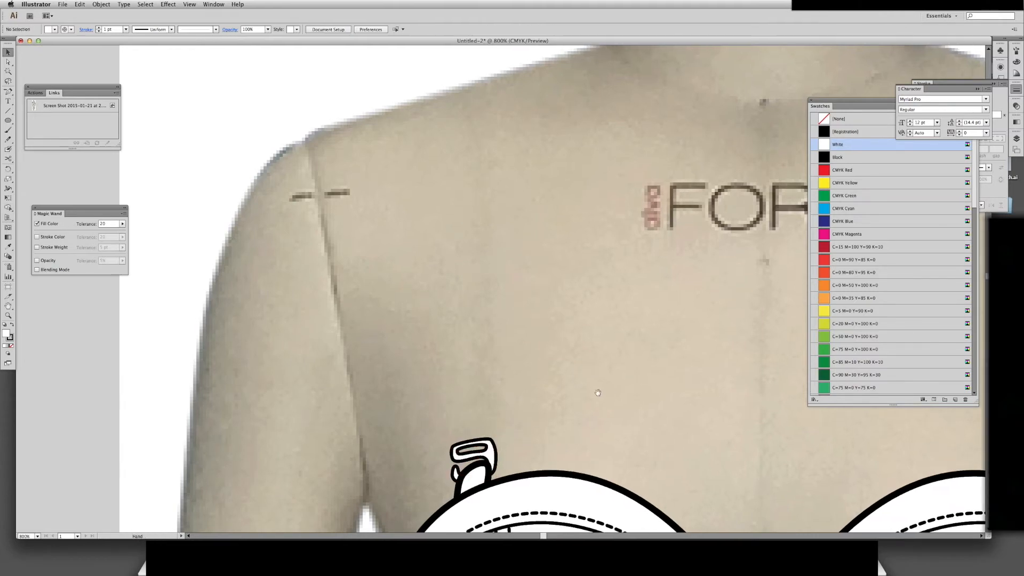
# Reflect the slider horizontally with the Reflect transform
pyautogui.click(487, 449)
pyautogui.rightClick(476, 444)
pyautogui.moveTo(499, 501)
pyautogui.click(597, 493)
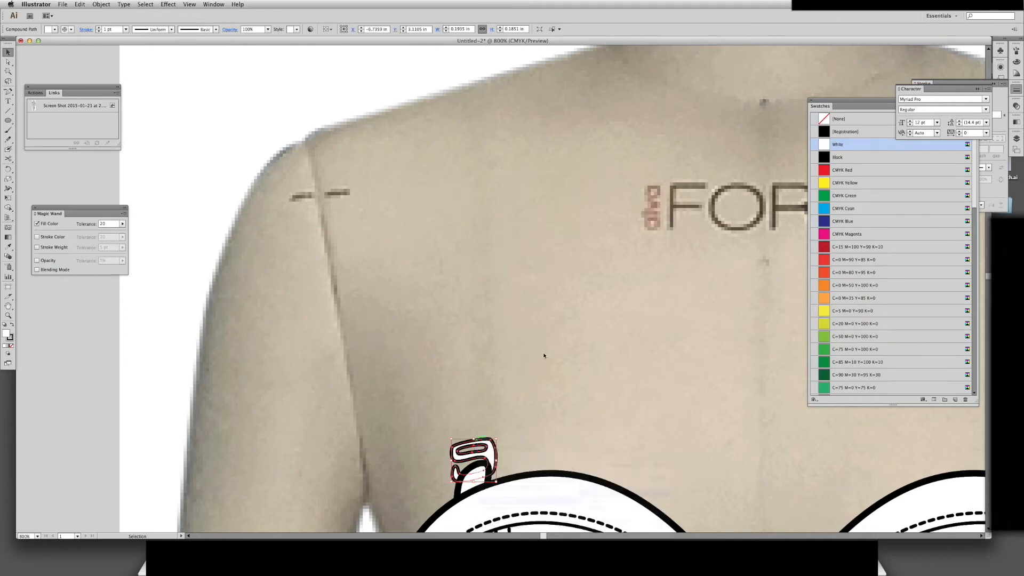
pyautogui.click(680, 311)
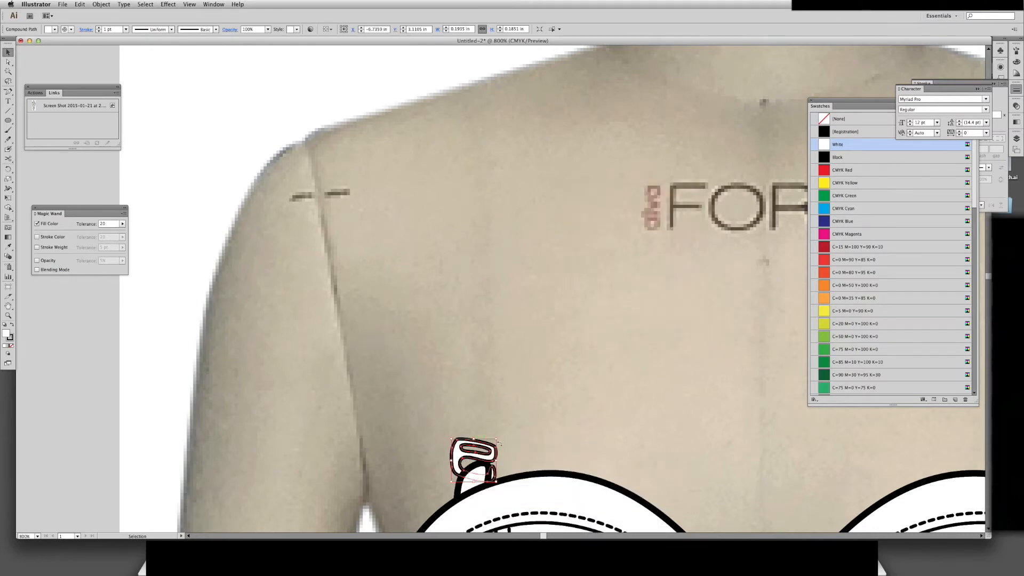
# Rotate the reflected slider to line up with the loop, and adjust the anchor point beside the loop
pyautogui.moveTo(495, 470)
pyautogui.mouseDown()
pyautogui.moveTo(468, 466)
pyautogui.moveTo(492, 473)
pyautogui.mouseUp()
pyautogui.press('r')
pyautogui.press('a')
pyautogui.click(466, 472)
pyautogui.moveTo(464, 473); pyautogui.dragTo(461, 468)
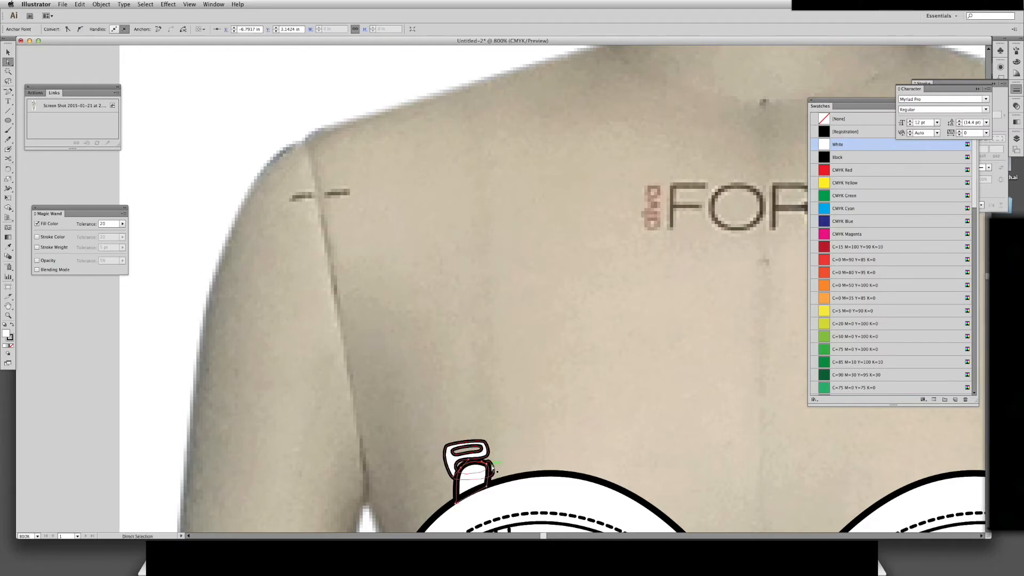
# Add an anchor point to the loop's top edge and lower it slightly to flatten the curve
pyautogui.press('+')
pyautogui.click(476, 463)
pyautogui.press('a')
pyautogui.click(516, 451)
pyautogui.moveTo(474, 463); pyautogui.dragTo(473, 467)
pyautogui.click(484, 398)
pyautogui.moveTo(502, 407); pyautogui.dragTo(540, 411)
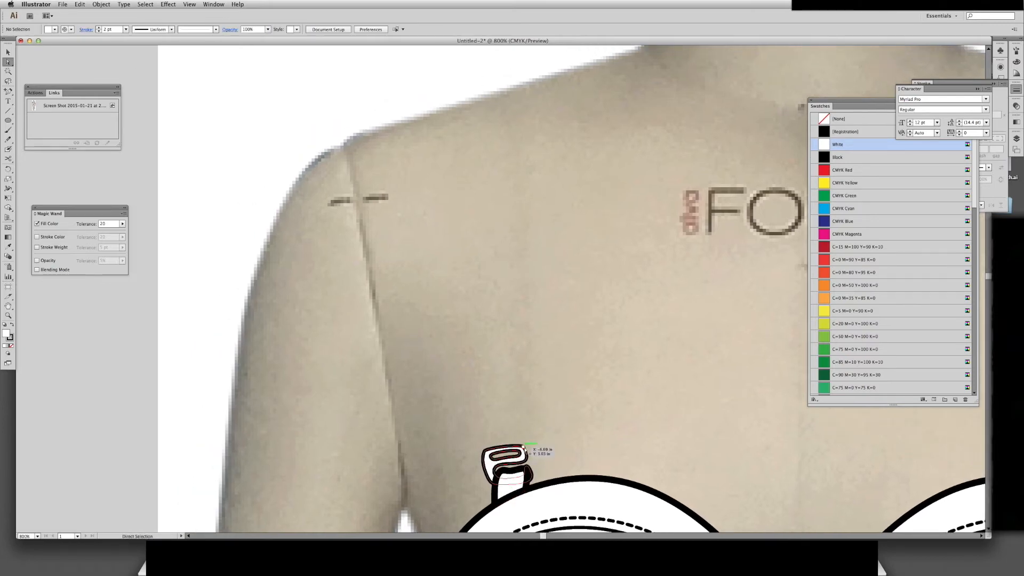
# Shift the slider's upper corner and slot anchor points to even out the bar around the slot
pyautogui.moveTo(525, 450)
pyautogui.mouseDown()
pyautogui.moveTo(484, 458)
pyautogui.moveTo(488, 449)
pyautogui.moveTo(486, 461)
pyautogui.moveTo(520, 452)
pyautogui.mouseUp()
pyautogui.click(485, 452)
pyautogui.keyDown('shift'); pyautogui.click(502, 453); pyautogui.keyUp('shift')
pyautogui.keyDown('shift'); pyautogui.click(497, 458); pyautogui.keyUp('shift')
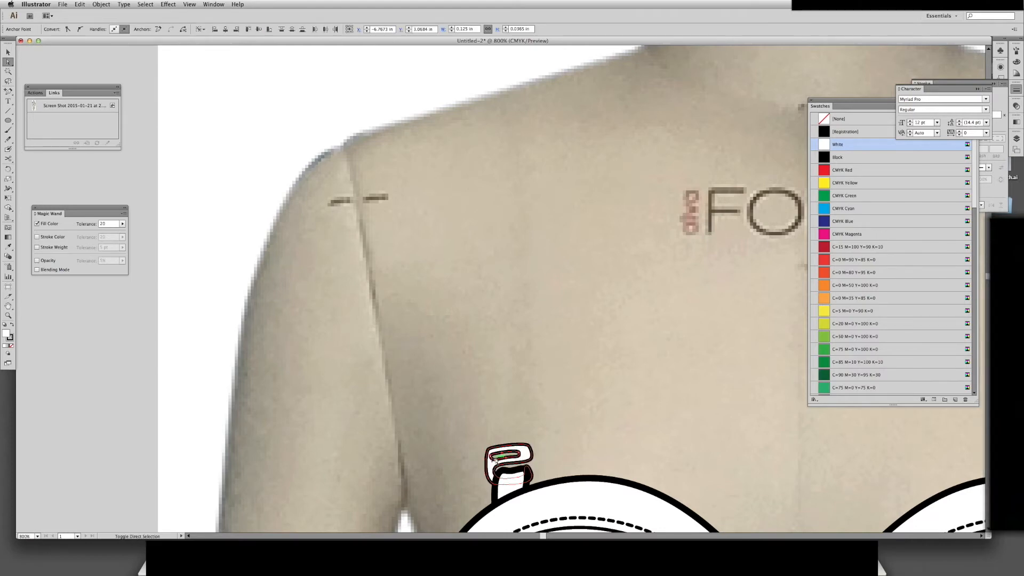
pyautogui.keyDown('shift'); pyautogui.click(491, 457); pyautogui.keyUp('shift')
pyautogui.moveTo(521, 458); pyautogui.dragTo(526, 457)
pyautogui.click(538, 439)
pyautogui.press('space')
pyautogui.moveTo(556, 415); pyautogui.dragTo(532, 379)
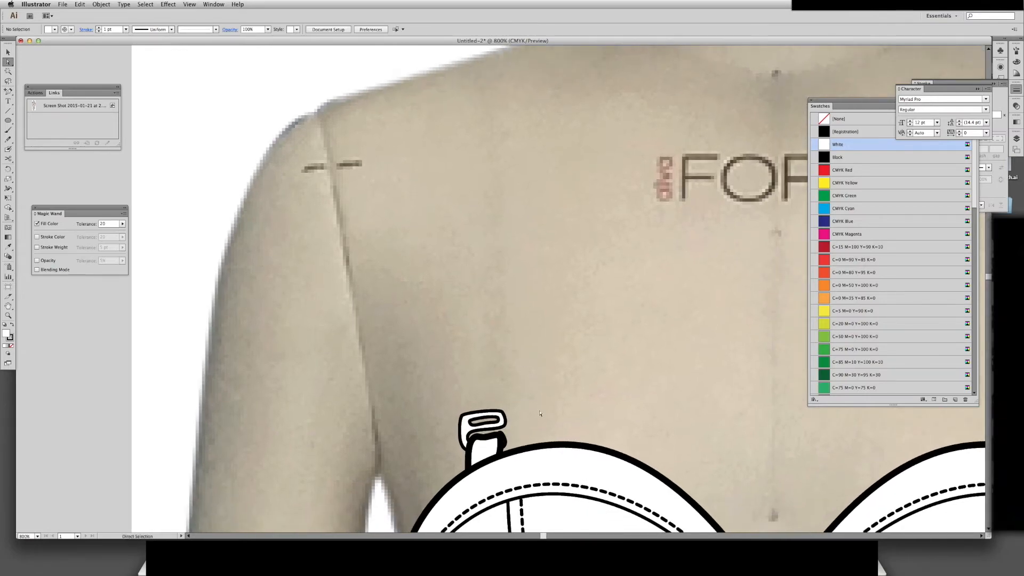
# Draw a narrow closed strap from the slider's slot up to the base of the neck with the Pen tool
pyautogui.press('p')
pyautogui.press('space')
pyautogui.moveTo(543, 322); pyautogui.dragTo(504, 397)
pyautogui.click(436, 495)
pyautogui.moveTo(580, 79)
pyautogui.mouseDown()
pyautogui.moveTo(594, 69)
pyautogui.moveTo(588, 80)
pyautogui.mouseUp()
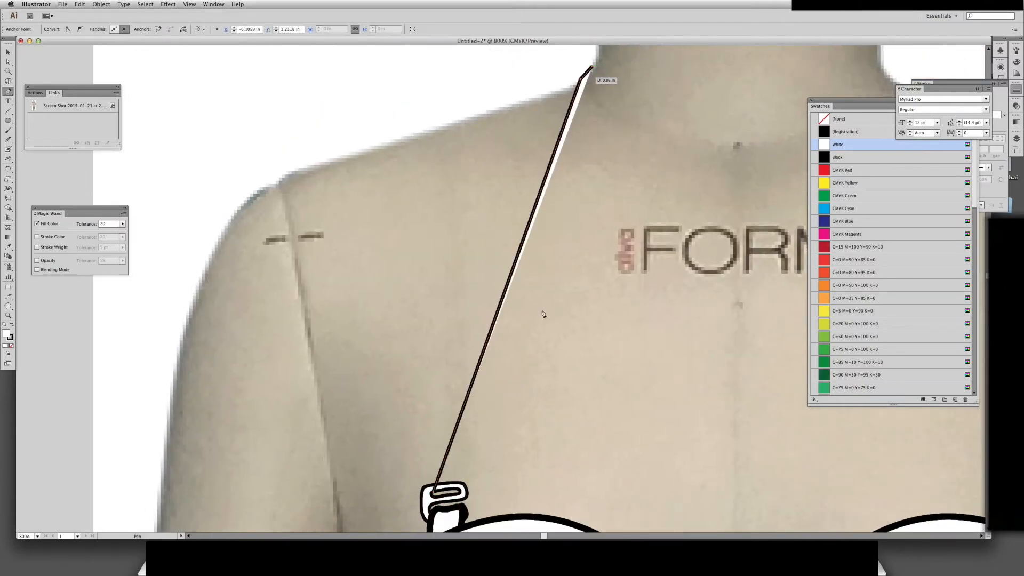
pyautogui.click(459, 493)
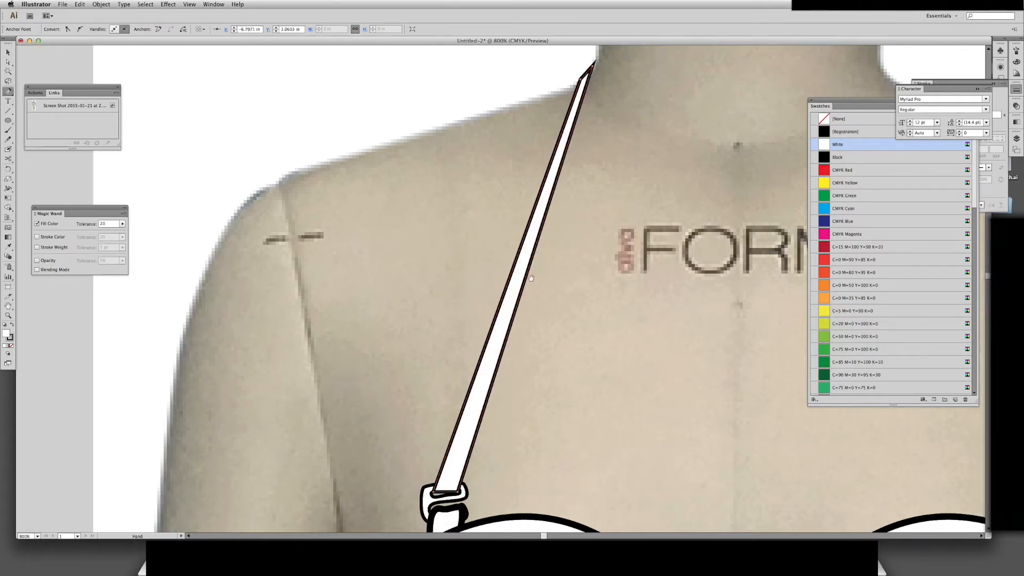
# Curve the strap's edges and its lower end at the slider with the Convert Anchor Point tool
pyautogui.moveTo(548, 408); pyautogui.dragTo(534, 339)
pyautogui.hotkey('shift', 'c')
pyautogui.moveTo(420, 425); pyautogui.dragTo(406, 369)
pyautogui.press('a')
pyautogui.click(424, 414)
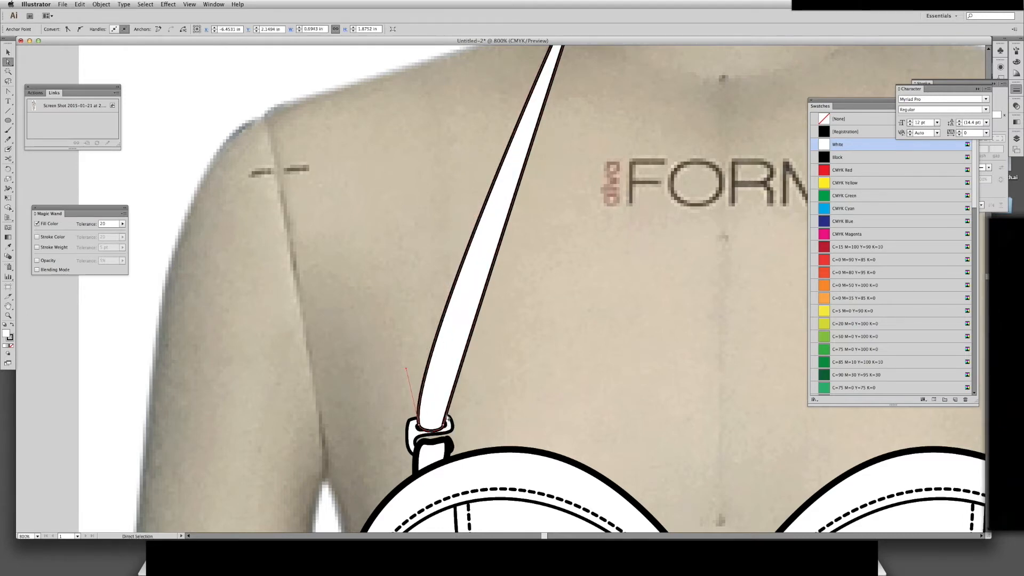
# Curve the strap's inner edge at the slider, then add an anchor point on its lower end and adjust it to flatten that end
pyautogui.moveTo(443, 420); pyautogui.dragTo(436, 361)
pyautogui.press('+')
pyautogui.click(431, 431)
pyautogui.press('a')
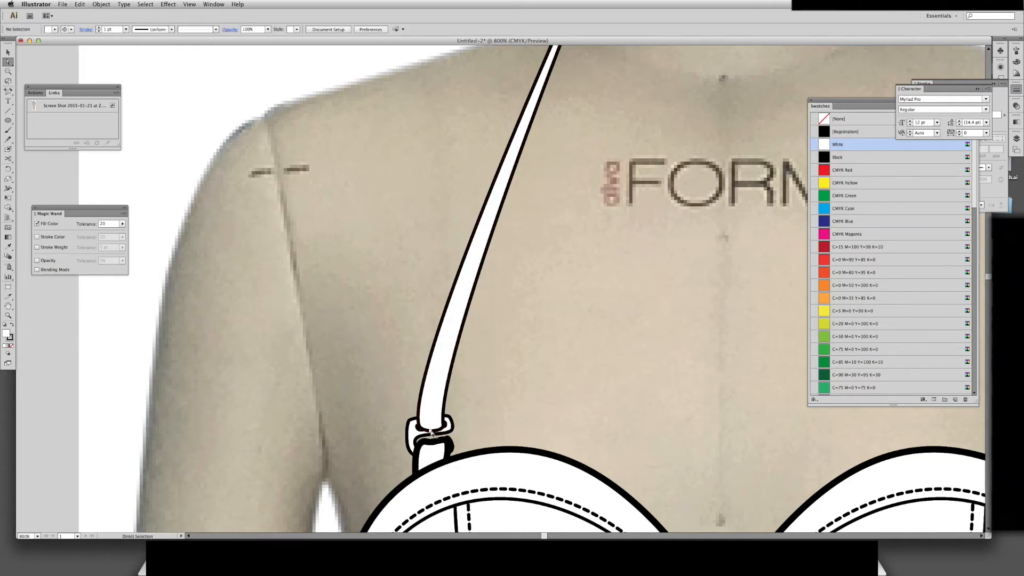
pyautogui.click(447, 427)
pyautogui.moveTo(447, 428); pyautogui.dragTo(435, 358)
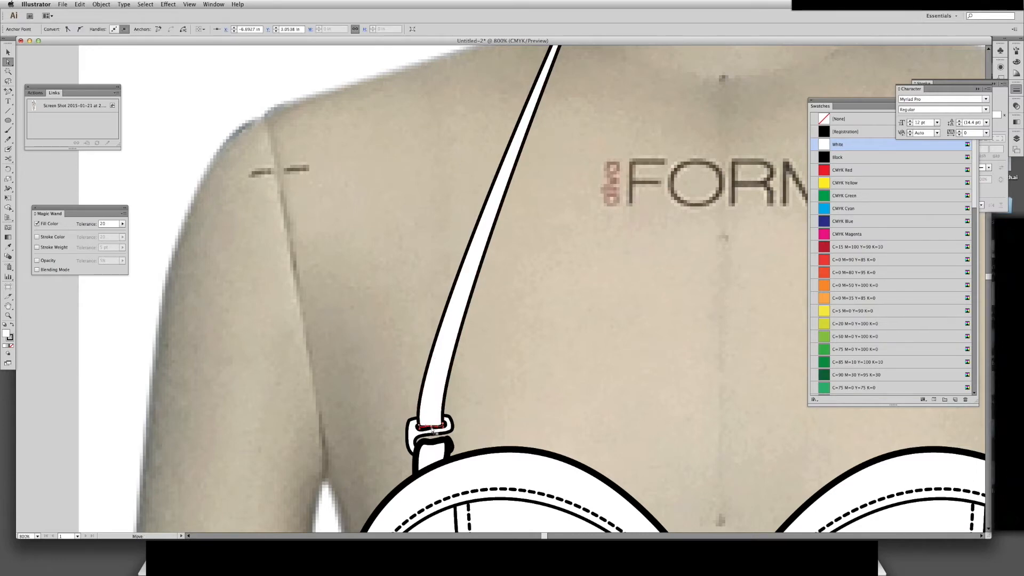
# Shorten the strap's upper tip to the point where the shoulder meets the neck, and reshape its edges with the Convert Anchor Point tool
pyautogui.moveTo(554, 233); pyautogui.dragTo(490, 354)
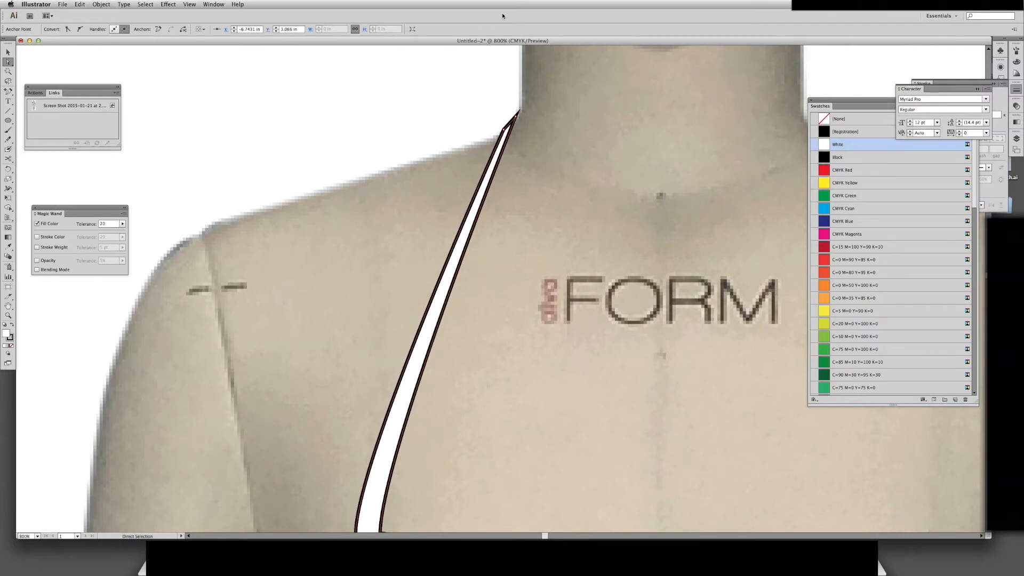
pyautogui.press('super+minus')
pyautogui.moveTo(542, 306); pyautogui.dragTo(531, 335)
pyautogui.moveTo(501, 191); pyautogui.dragTo(523, 167)
pyautogui.hotkey('shift', 'c')
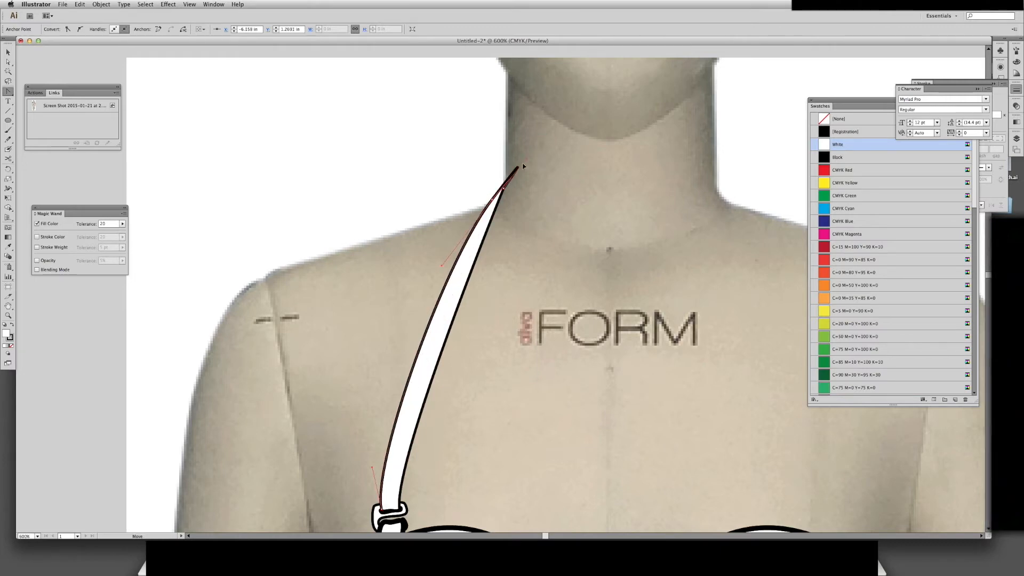
pyautogui.click(501, 190)
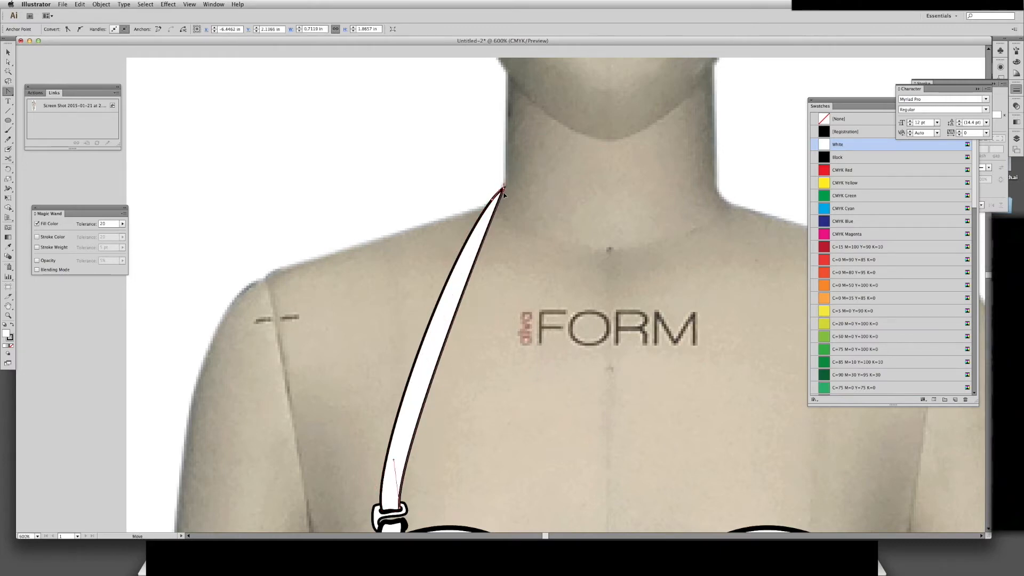
pyautogui.click(505, 190)
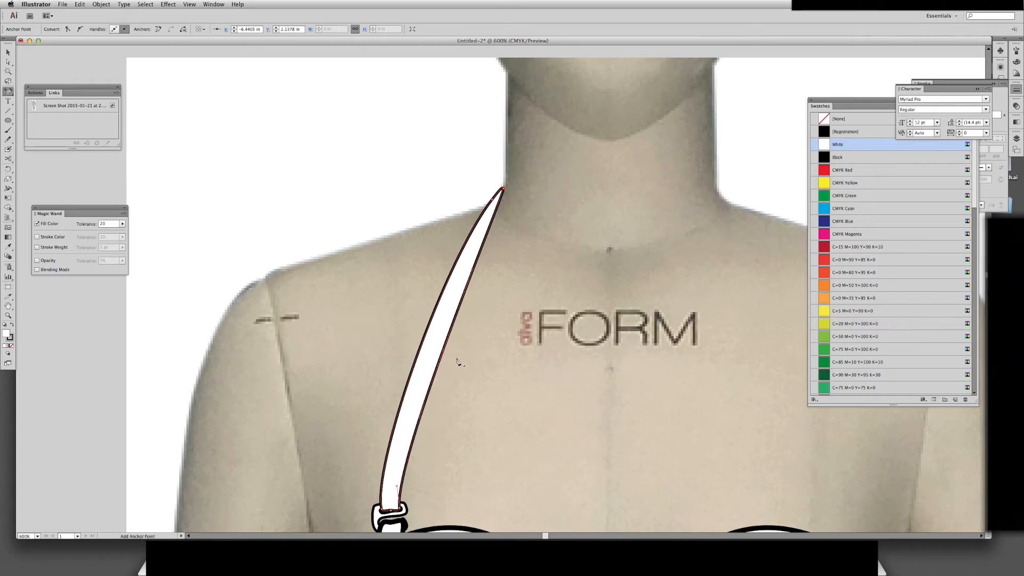
# Add an anchor point midway along the strap's inner edge and shift it inward to slim the strap evenly
pyautogui.press('a')
pyautogui.press('super+shift+a')
pyautogui.click(435, 352)
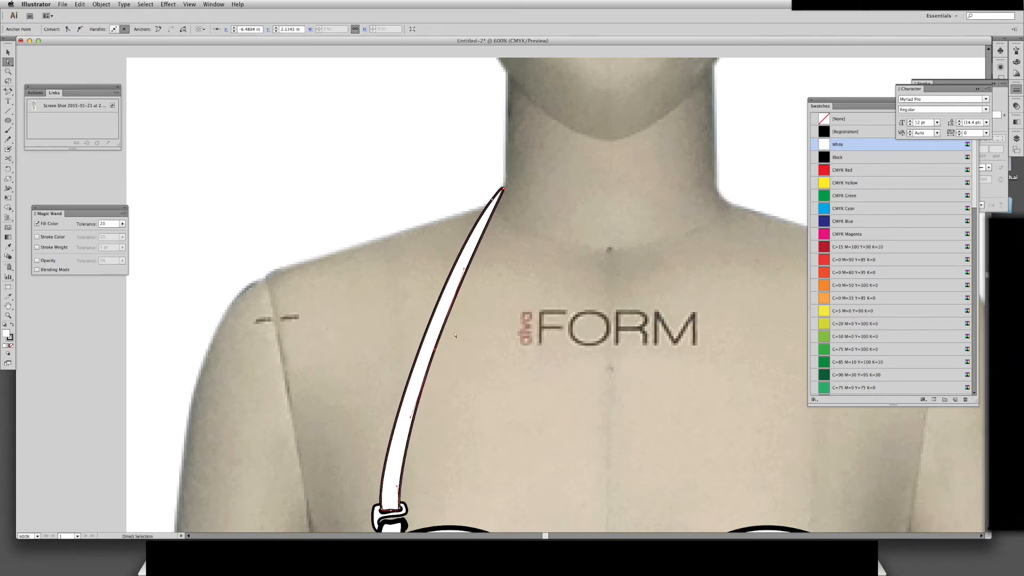
pyautogui.moveTo(498, 323); pyautogui.dragTo(502, 319)
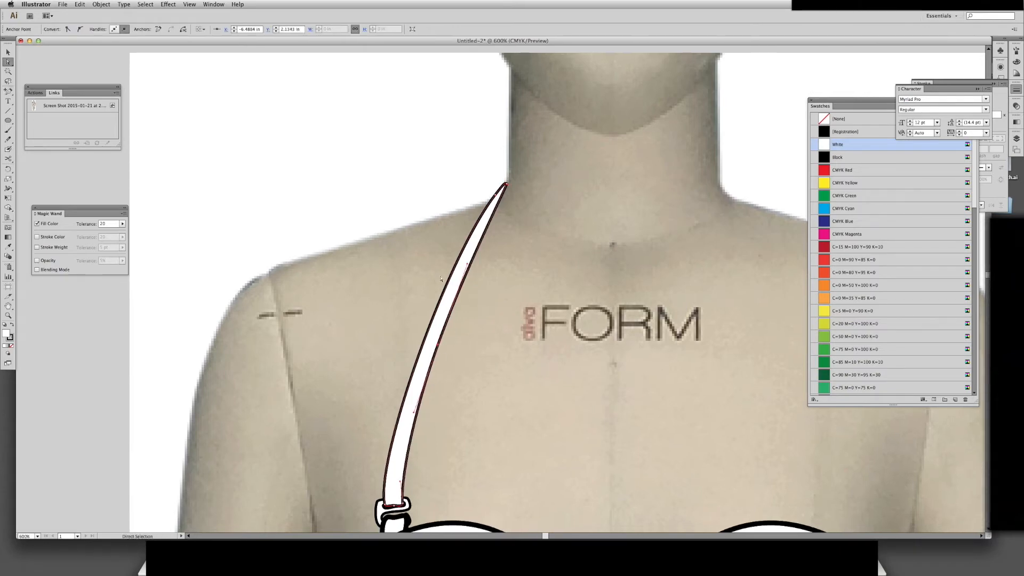
pyautogui.press('v')
pyautogui.click(467, 402)
# Add anchor points to both strap edges just above the slider and adjust them to shape the strap's end into the slot
pyautogui.moveTo(479, 405); pyautogui.dragTo(525, 260)
pyautogui.press('super+plus')
pyautogui.click(421, 400)
pyautogui.press('+')
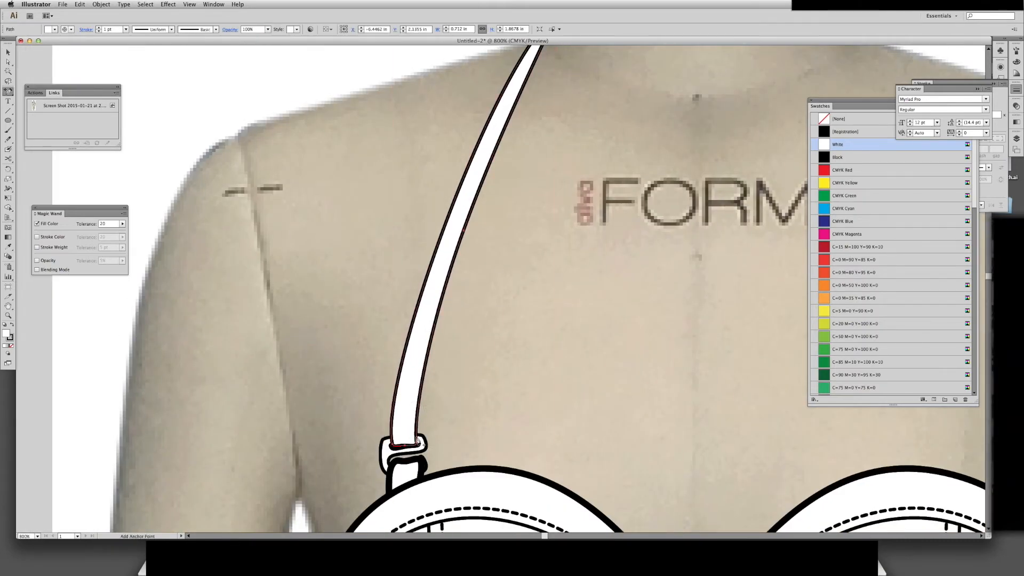
pyautogui.click(416, 437)
pyautogui.click(391, 436)
pyautogui.click(418, 427)
pyautogui.press('a')
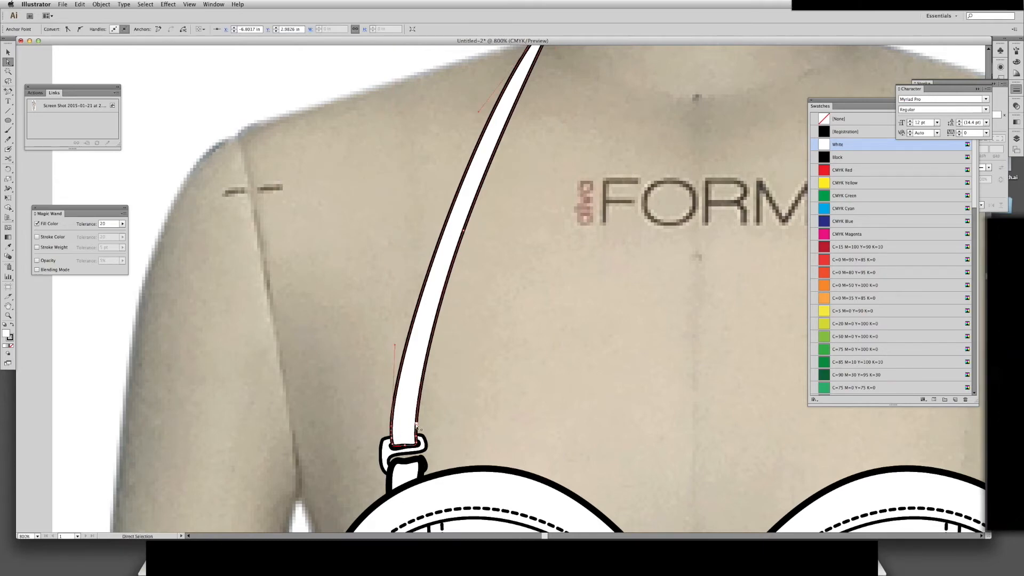
pyautogui.moveTo(417, 425); pyautogui.dragTo(396, 427)
pyautogui.press('super+z')
pyautogui.moveTo(439, 394); pyautogui.dragTo(437, 395)
pyautogui.press('v')
pyautogui.click(452, 411)
# Draw a small fold beside the strap above the slider with the Pencil tool, copy the strap's style to it, and send it backward
pyautogui.press('n')
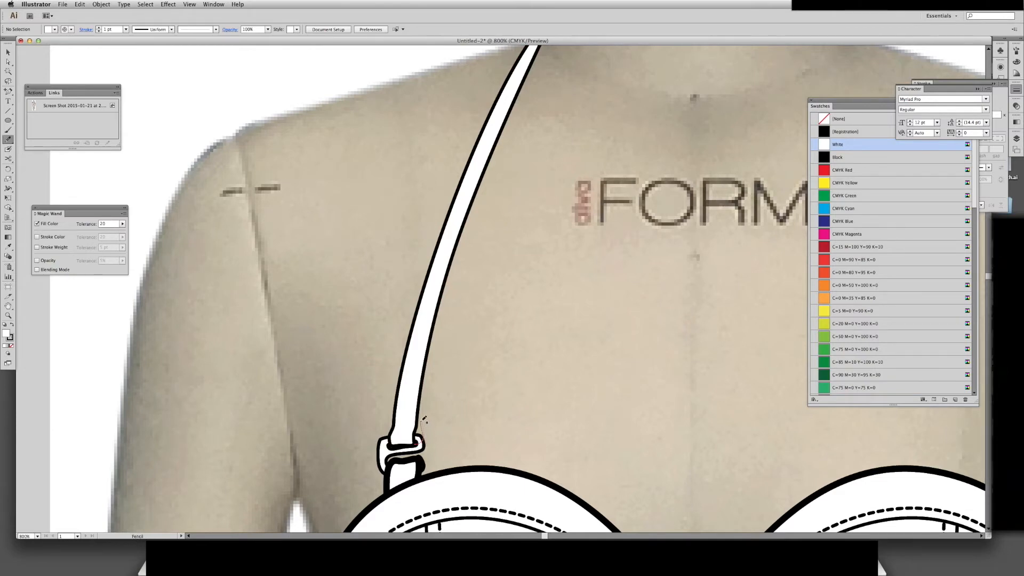
pyautogui.moveTo(415, 443); pyautogui.dragTo(414, 441)
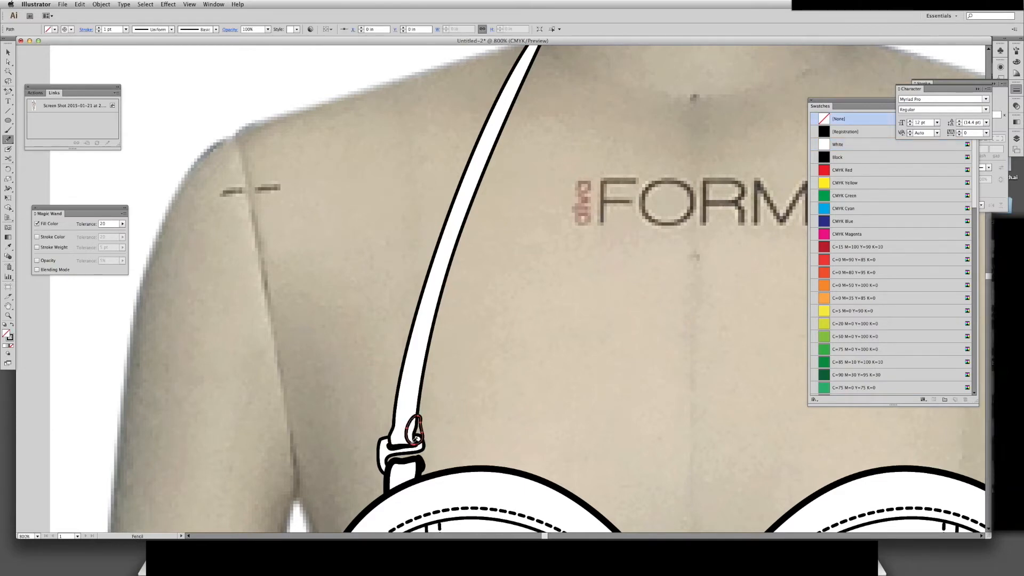
pyautogui.press('i')
pyautogui.press('v')
pyautogui.press('super+[')
pyautogui.click(491, 391)
# Draw a small stitching box across the strap just above the slider and copy the cup's dashed topstitch style to it with the Eyedropper
pyautogui.moveTo(480, 400); pyautogui.dragTo(526, 274)
pyautogui.press('super+=')
pyautogui.press('p')
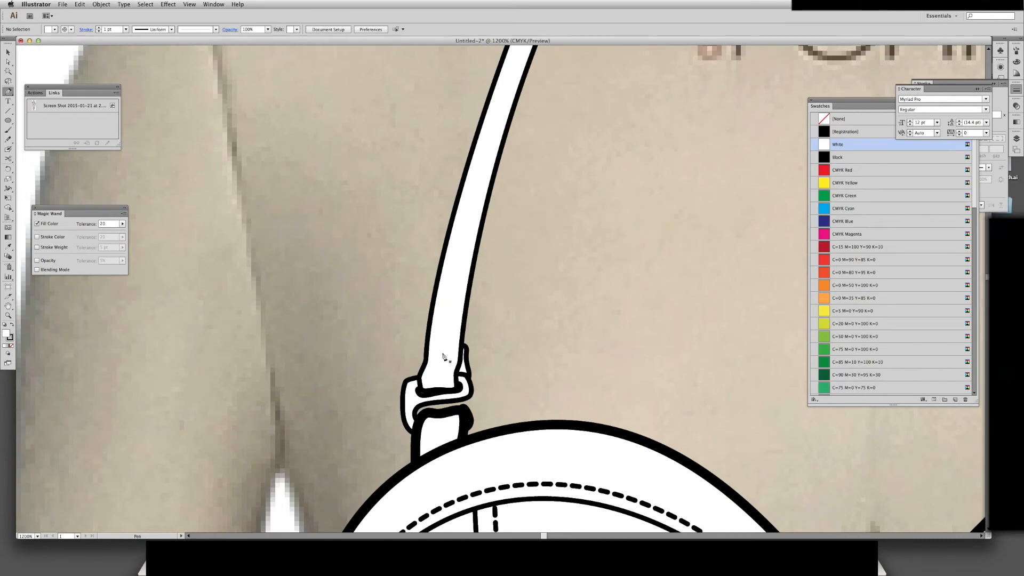
pyautogui.click(427, 362)
pyautogui.press('super+z')
pyautogui.click(427, 361)
pyautogui.click(458, 364)
pyautogui.click(460, 351)
pyautogui.click(425, 349)
pyautogui.click(428, 364)
pyautogui.press('i')
pyautogui.click(569, 484)
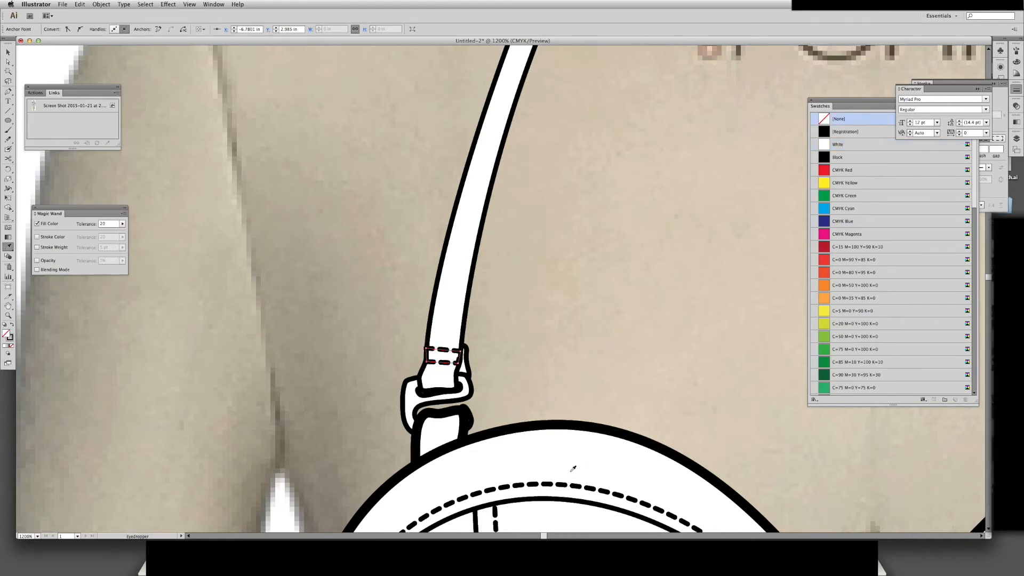
# Adjust the stitching box's corner anchor points to fit within the strap's edges
pyautogui.press('a')
pyautogui.click(581, 306)
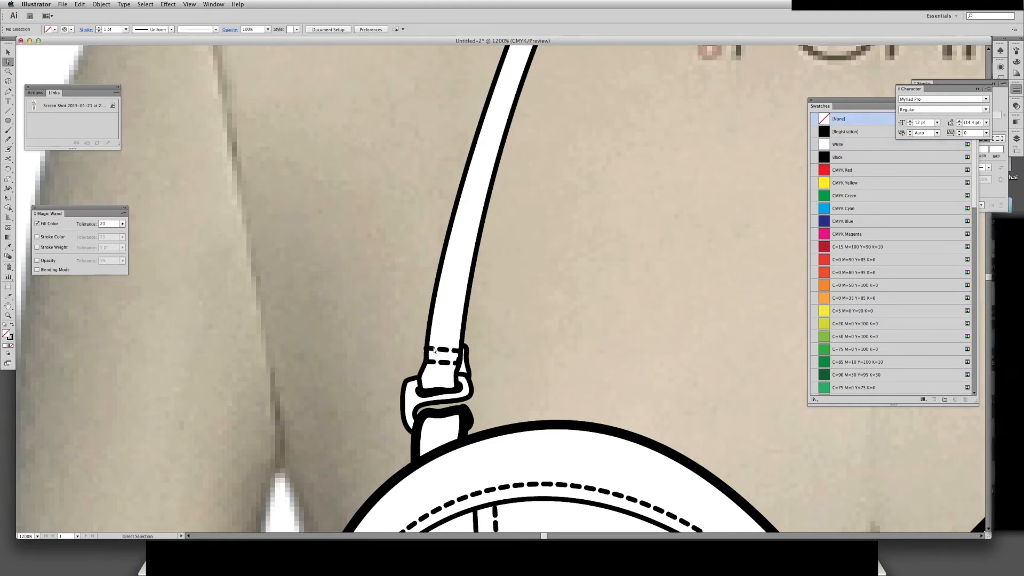
pyautogui.click(429, 351)
pyautogui.click(406, 289)
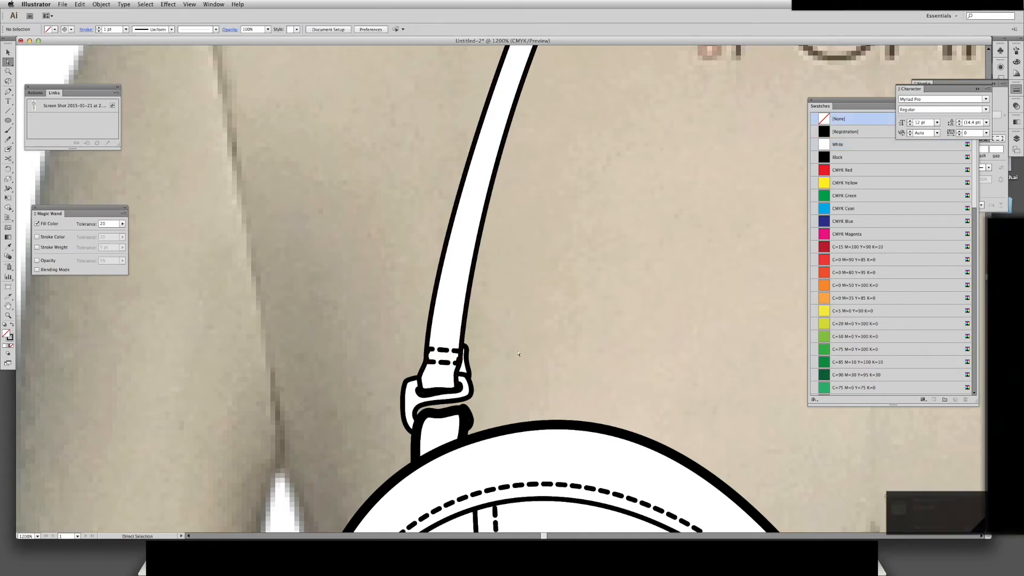
pyautogui.click(459, 365)
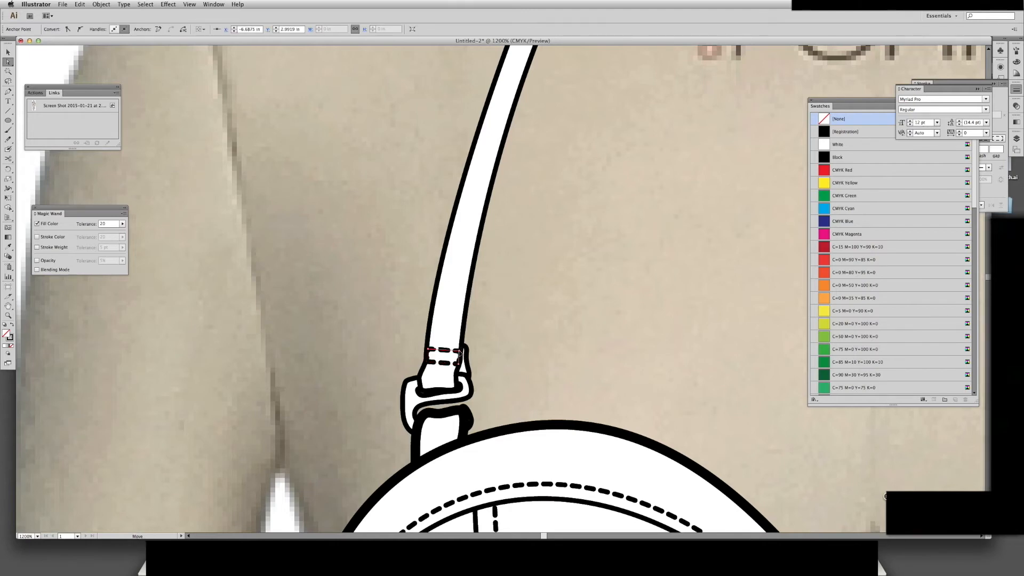
pyautogui.press('v')
pyautogui.click(537, 372)
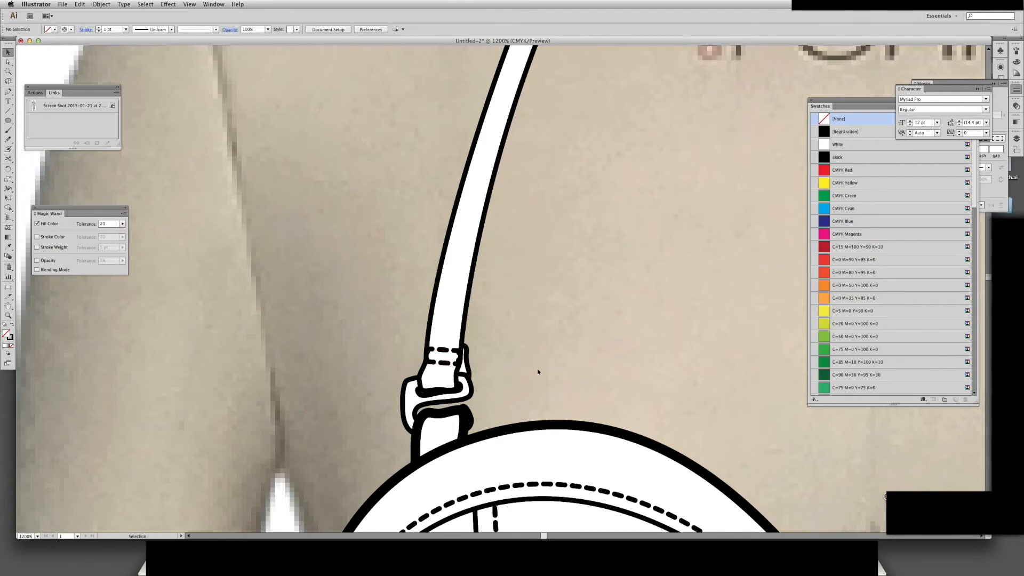
# Shift the slider's outer edge slightly inward with the Direct Selection tool
pyautogui.press('a')
pyautogui.moveTo(407, 382); pyautogui.dragTo(406, 399)
pyautogui.click(581, 369)
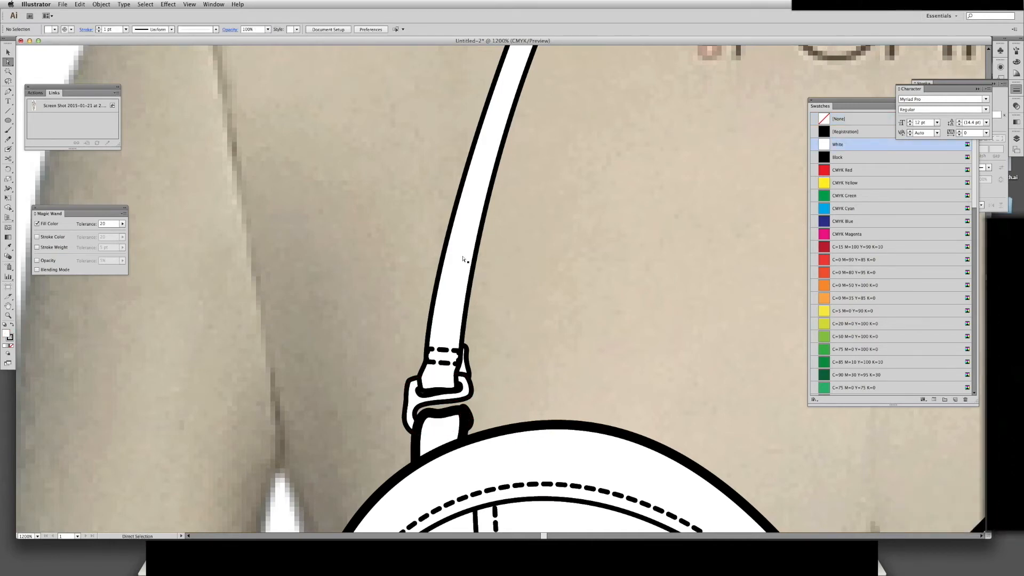
# Copy the strap's stroke style to the strap loop below the slider with the Eyedropper
pyautogui.press('super+minus')
pyautogui.press('super+minus')
pyautogui.press('super+minus')
pyautogui.press('super+minus')
pyautogui.press('space')
pyautogui.moveTo(463, 256); pyautogui.dragTo(347, 343)
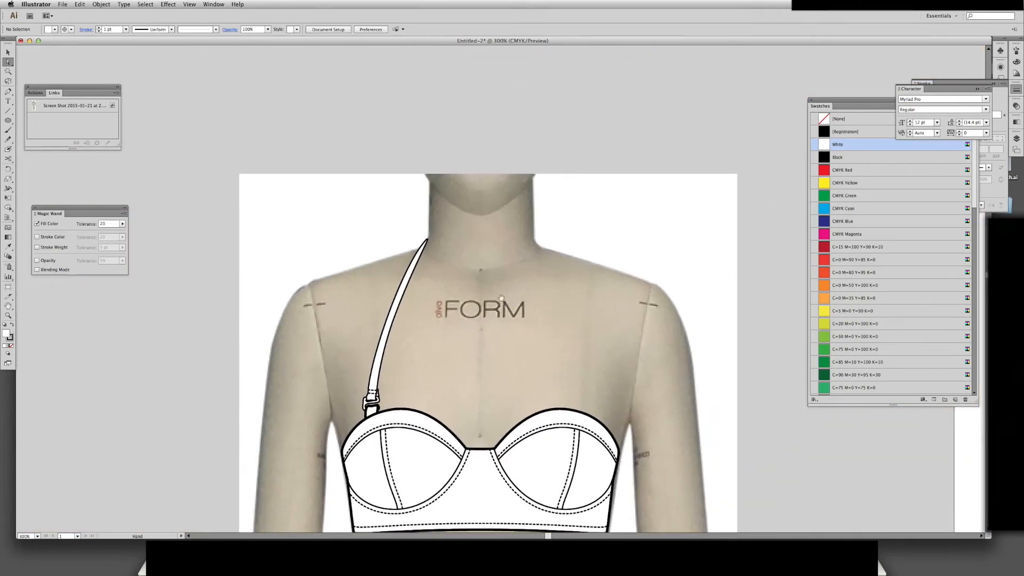
pyautogui.click(378, 396)
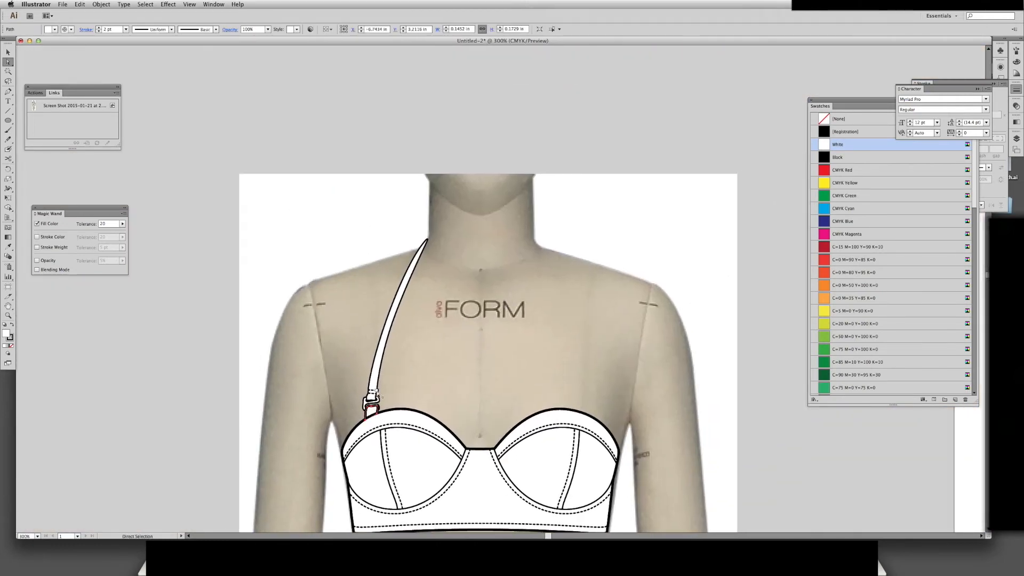
pyautogui.press('i')
pyautogui.click(377, 375)
pyautogui.keyDown('super'); pyautogui.click(433, 373); pyautogui.keyUp('super')
# Reflect a copy of the complete strap, slider and loop, and place it symmetrically on the opposite cup
pyautogui.press('v')
pyautogui.hscroll(-1, 395, 344)
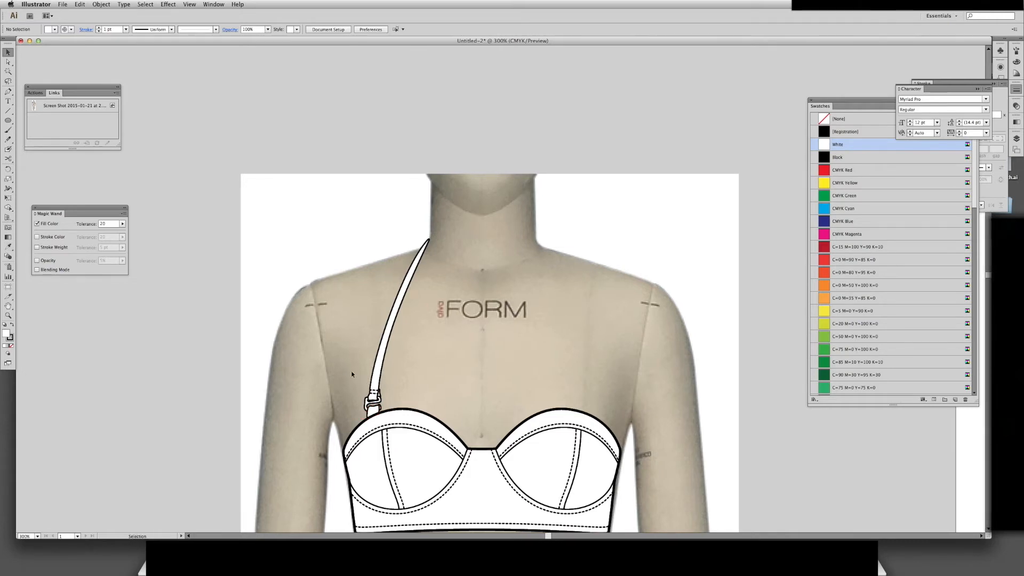
pyautogui.moveTo(384, 410); pyautogui.dragTo(385, 411)
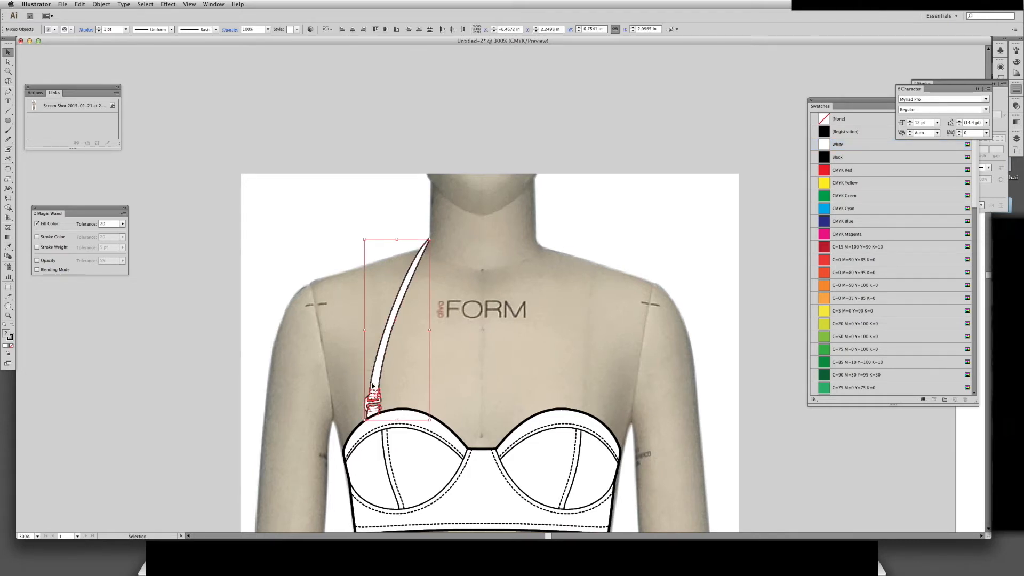
pyautogui.rightClick(373, 386)
pyautogui.moveTo(408, 442)
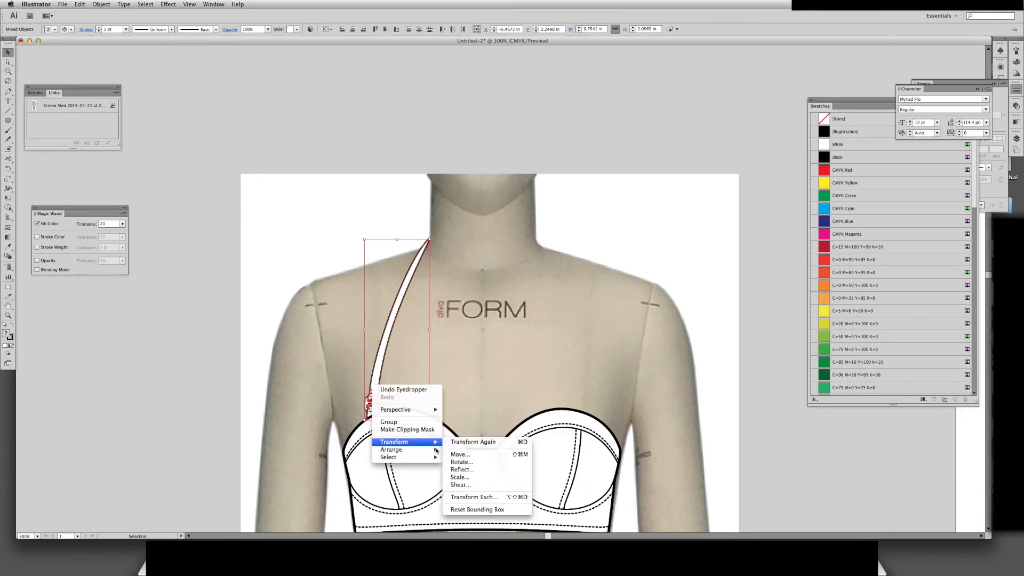
pyautogui.click(461, 470)
pyautogui.click(626, 312)
pyautogui.moveTo(430, 411); pyautogui.dragTo(595, 411)
pyautogui.press('v')
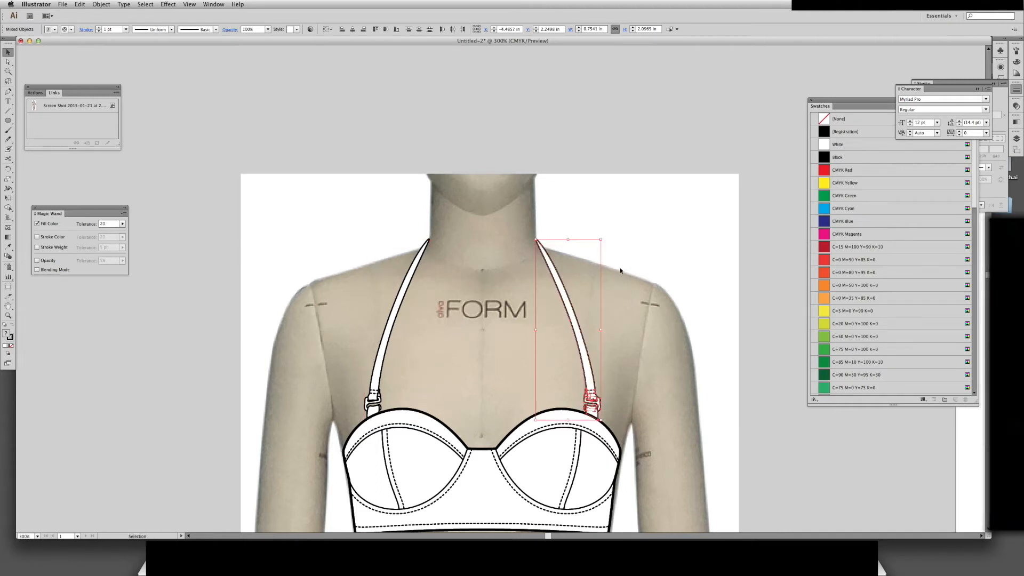
pyautogui.keyDown('shift'); pyautogui.click(386, 410); pyautogui.keyUp('shift')
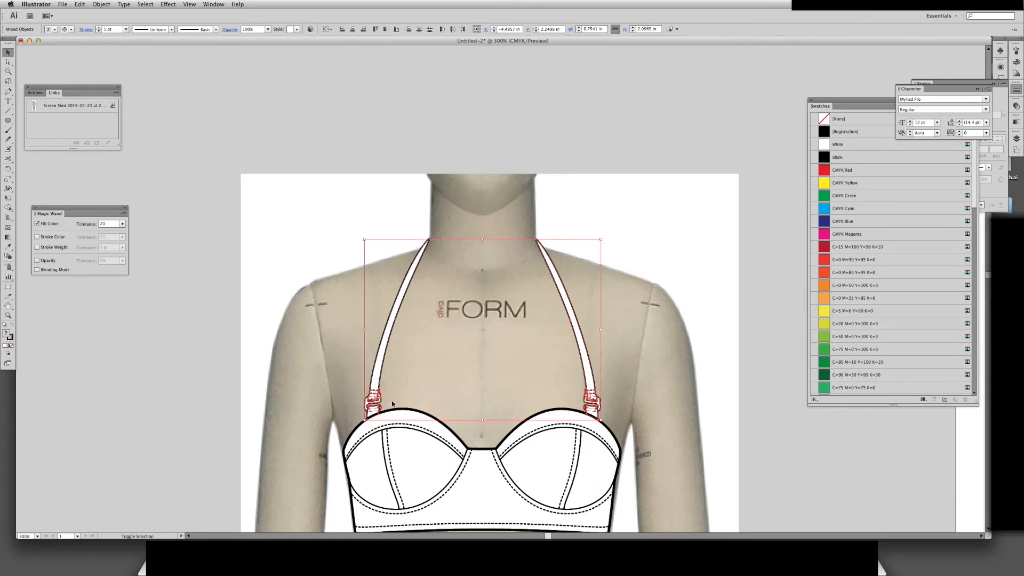
pyautogui.click(642, 273)
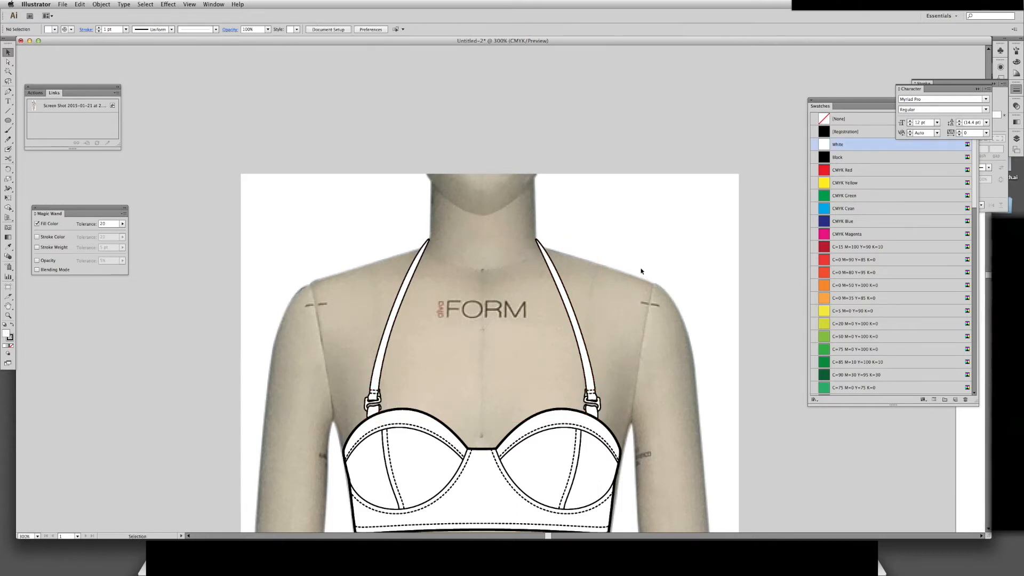
# Hide the dress form layer, Layer 1
pyautogui.click(1016, 138)
pyautogui.click(918, 152)
pyautogui.moveTo(659, 362); pyautogui.dragTo(684, 354)
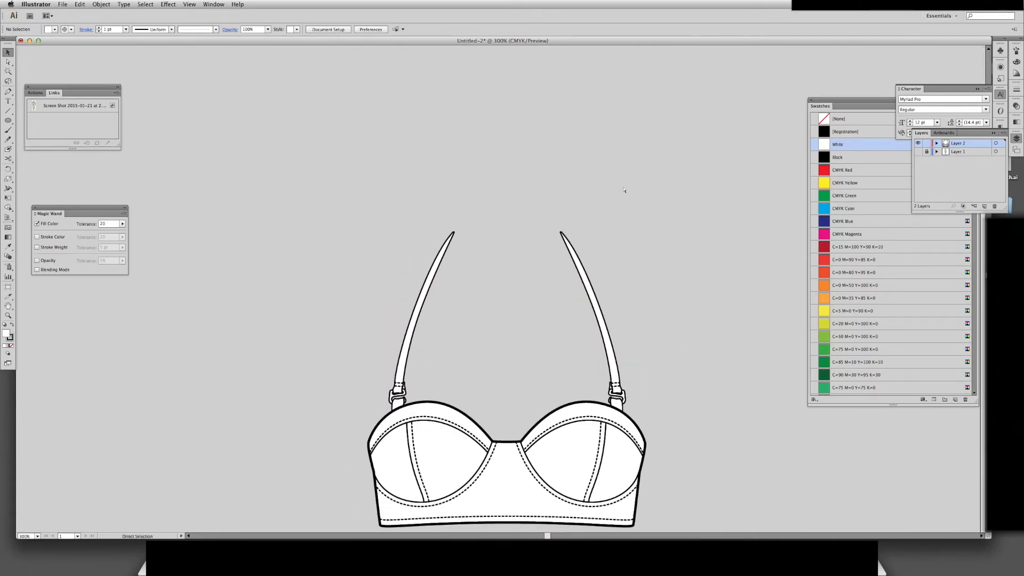
# Draw a narrow closed back strap joining the upper tips of the two shoulder straps with the Pen tool
pyautogui.press('super+equal')
pyautogui.press('super+equal')
pyautogui.press('super+equal')
pyautogui.press('p')
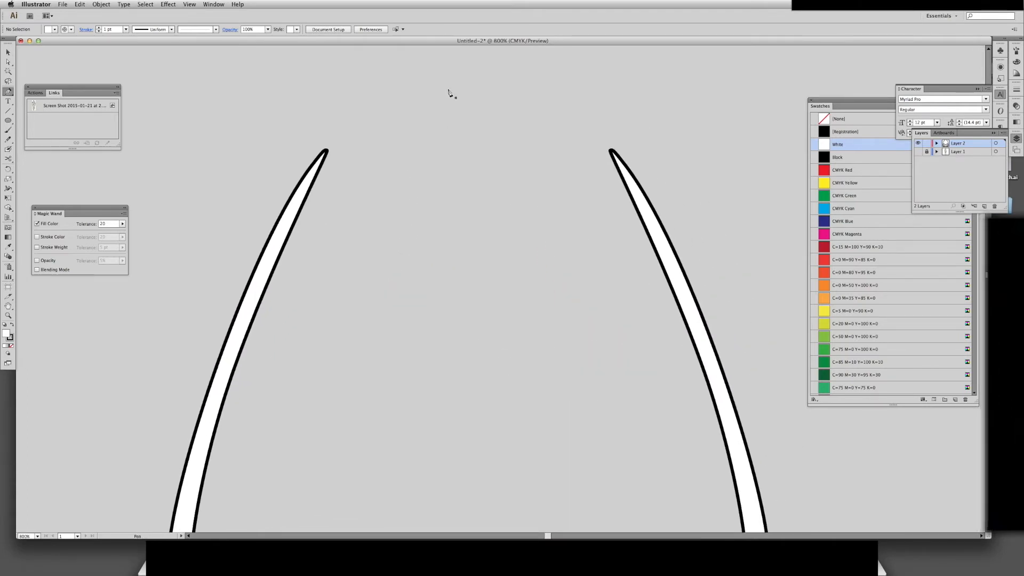
pyautogui.click(326, 151)
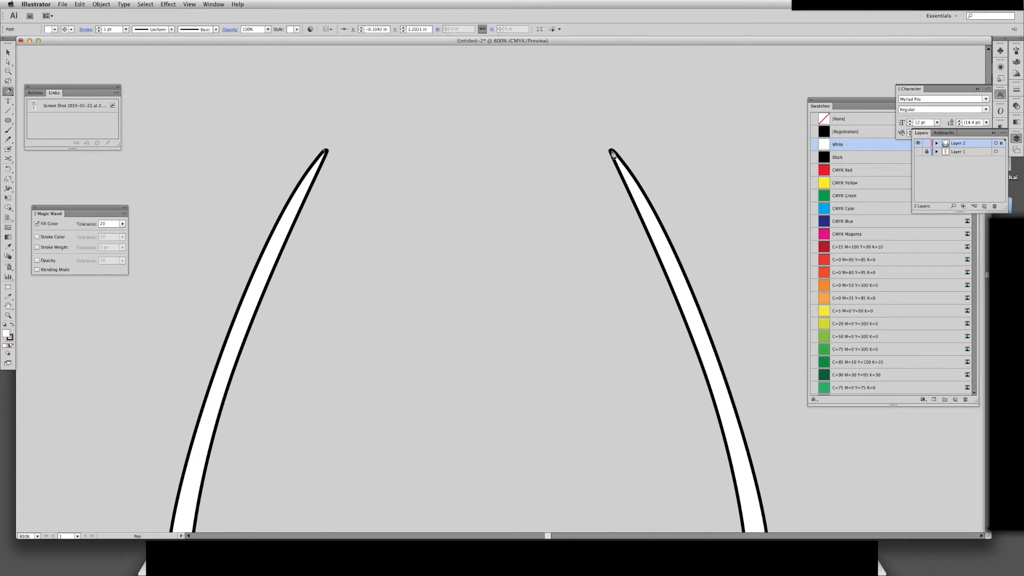
pyautogui.click(611, 151)
pyautogui.click(619, 167)
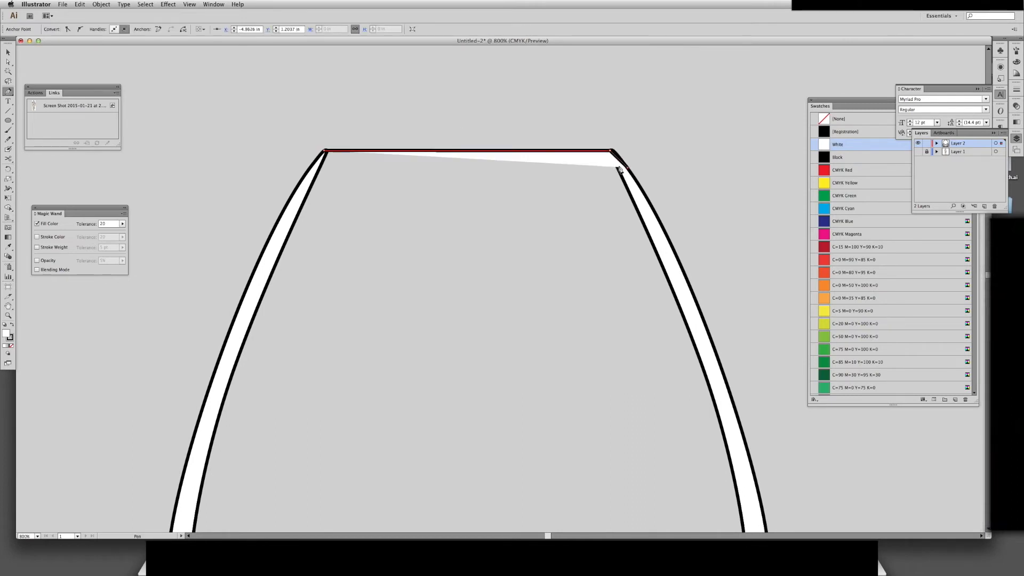
pyautogui.click(308, 168)
pyautogui.click(326, 151)
# Give the back strap's stroke round caps and round corners, and place it behind the shoulder straps
pyautogui.press('v')
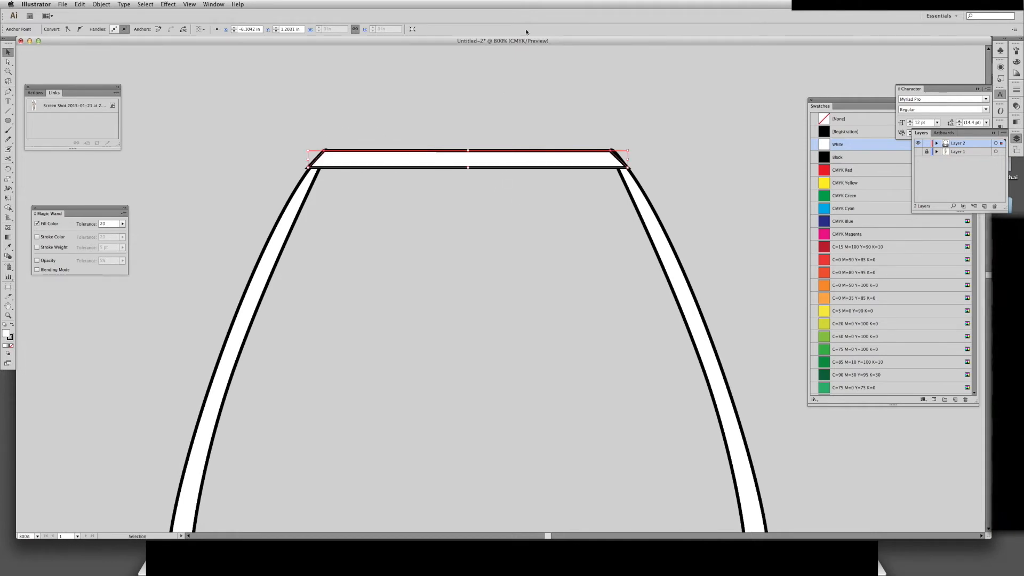
pyautogui.click(1017, 89)
pyautogui.click(955, 114)
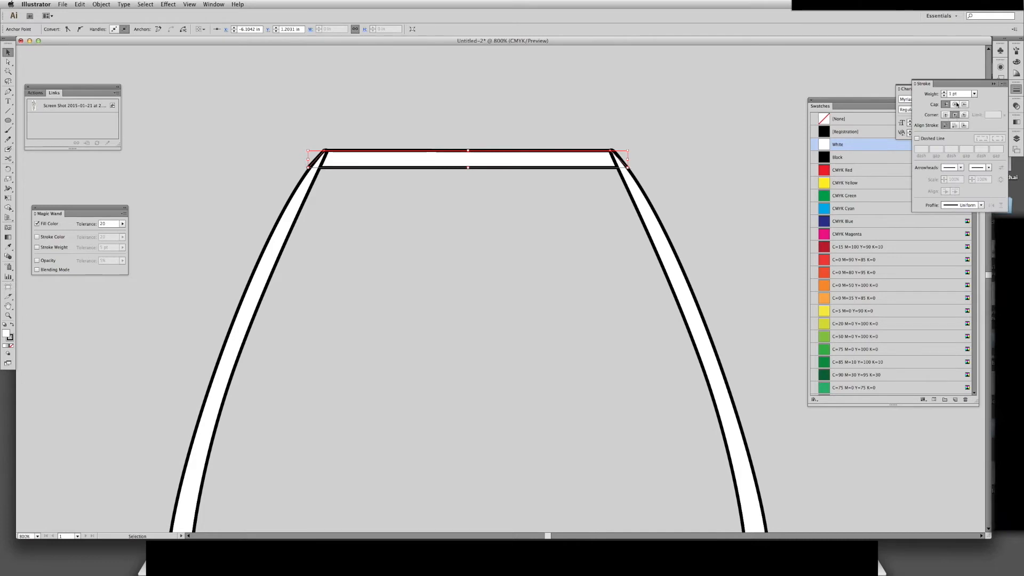
pyautogui.click(955, 104)
# Round the back strap's two upper corner points with direction handles so its top edge bows upward
pyautogui.press('a')
pyautogui.click(627, 134)
pyautogui.click(328, 167)
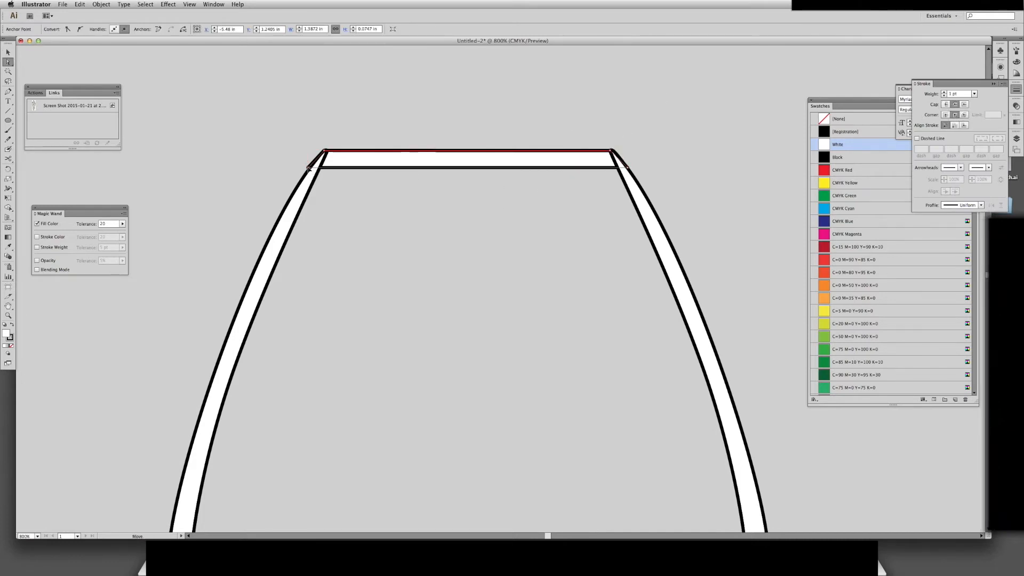
pyautogui.click(309, 168)
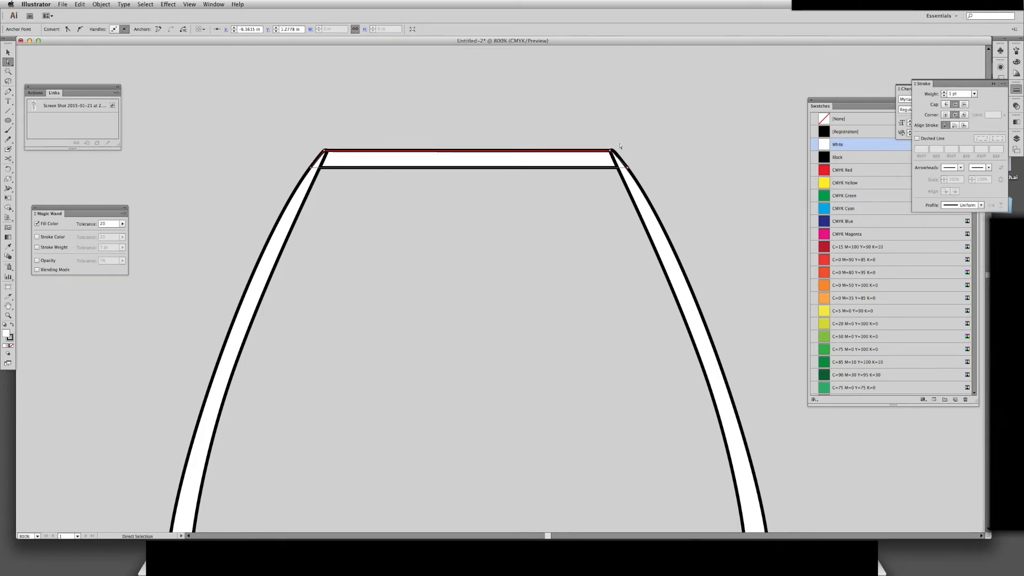
pyautogui.press('p')
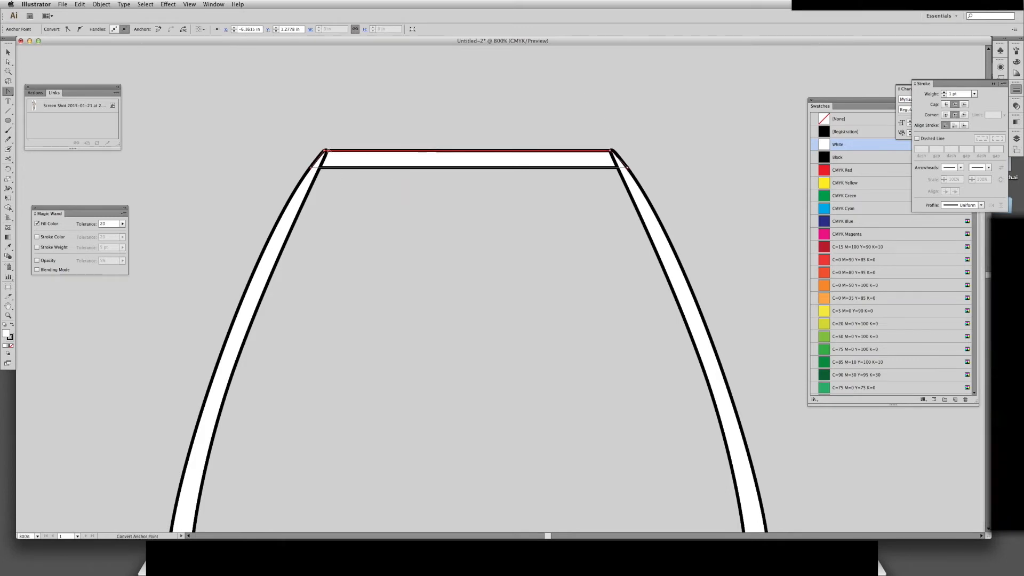
pyautogui.moveTo(326, 150)
pyautogui.mouseDown()
pyautogui.moveTo(314, 160)
pyautogui.moveTo(344, 129)
pyautogui.mouseUp()
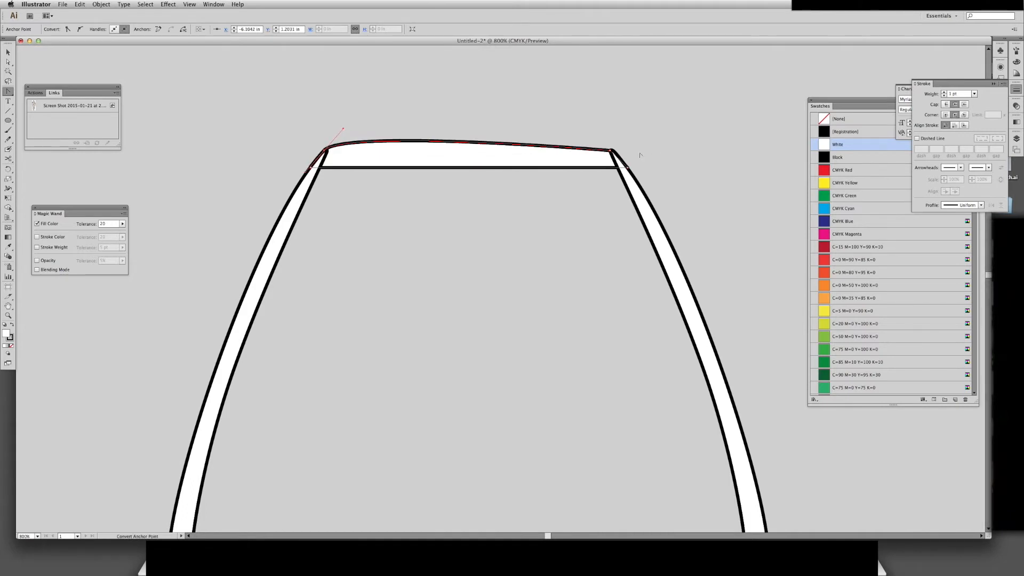
pyautogui.moveTo(610, 151); pyautogui.dragTo(622, 161)
# Refine the right upper corner of the back strap so its curve flows smoothly into the right shoulder strap
pyautogui.press('a')
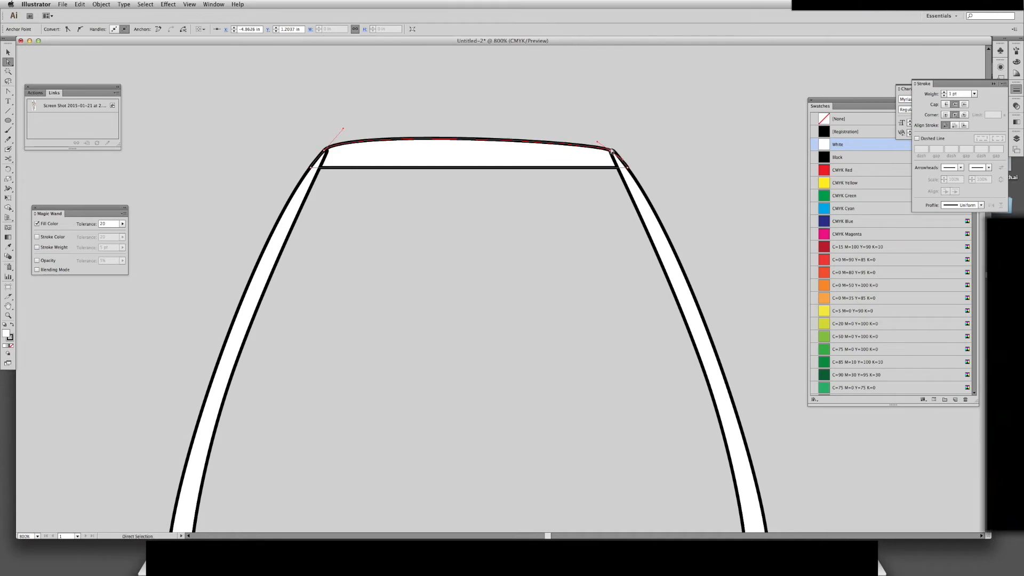
pyautogui.click(590, 196)
pyautogui.click(610, 150)
pyautogui.moveTo(611, 151); pyautogui.dragTo(613, 149)
pyautogui.click(628, 166)
pyautogui.hotkey('shift', 'c')
pyautogui.moveTo(625, 159); pyautogui.dragTo(617, 154)
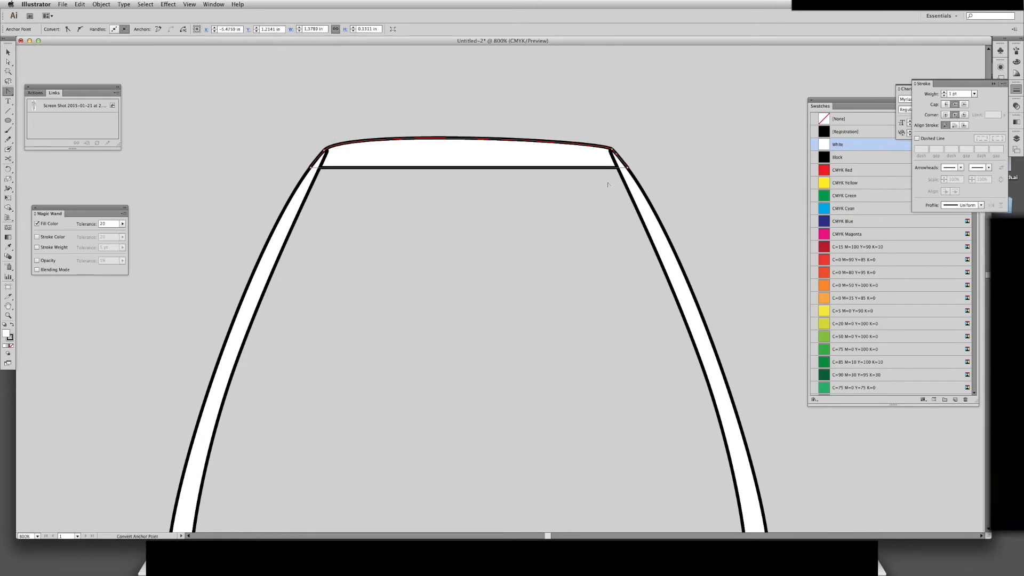
# Add an anchor point at the middle of the back strap's lower edge and raise it into an arch parallel to the top edge
pyautogui.press('+')
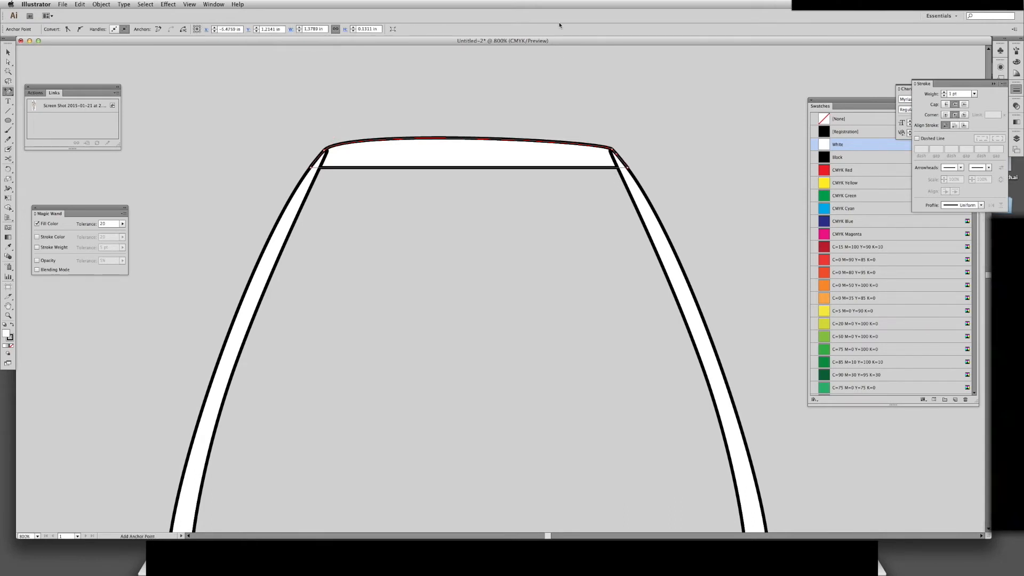
pyautogui.click(462, 168)
pyautogui.press('a')
pyautogui.click(462, 191)
pyautogui.moveTo(463, 168); pyautogui.dragTo(356, 151)
pyautogui.hotkey('shift', 'c')
pyautogui.press('a')
pyautogui.click(650, 138)
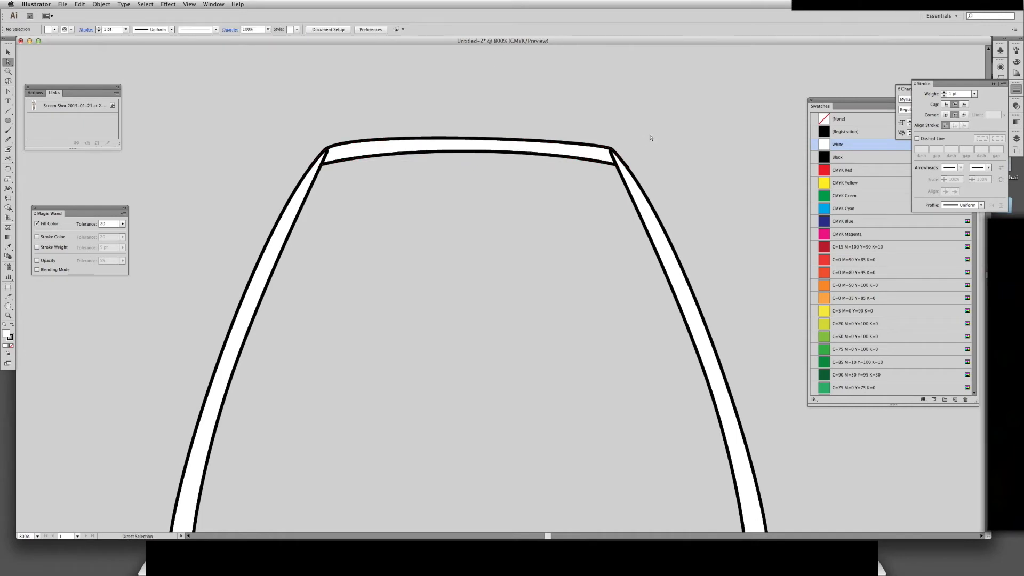
# Examine the curved back strap's joins with the shoulder straps, both up close and in the context of the whole bustier
pyautogui.press('super+minus')
pyautogui.press('super+plus')
pyautogui.press('super+plus')
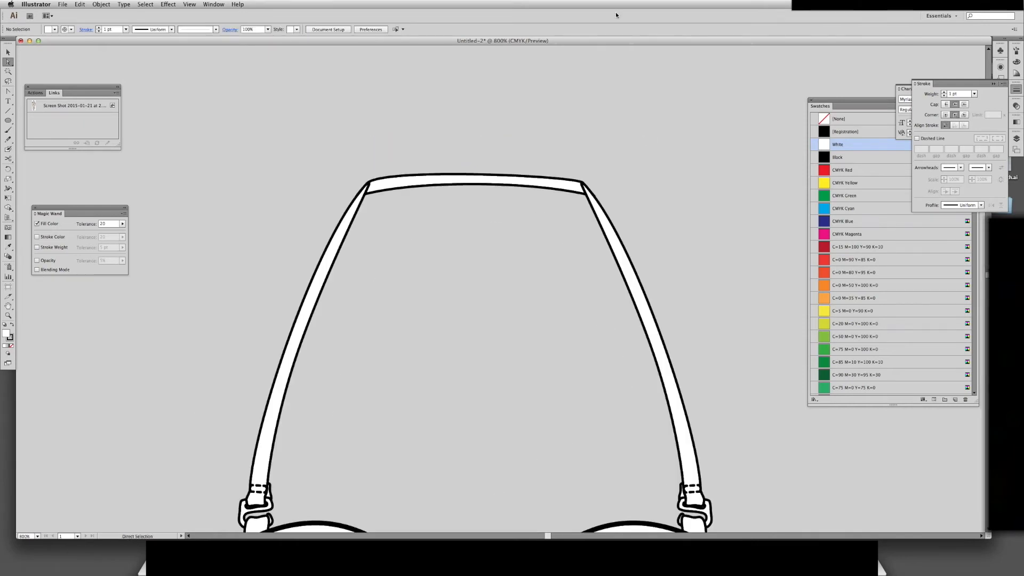
pyautogui.moveTo(519, 203); pyautogui.dragTo(526, 231)
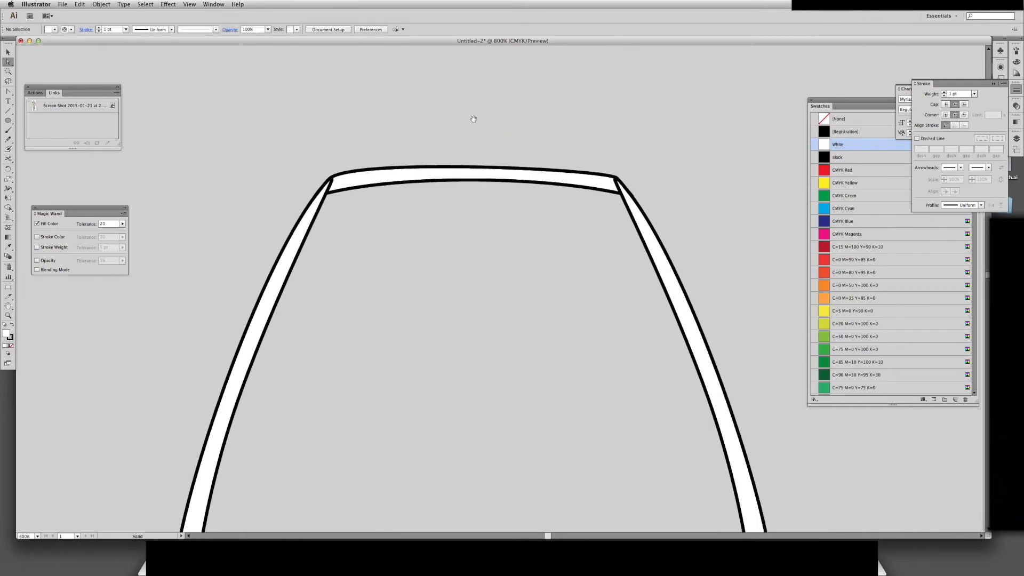
pyautogui.click(332, 184)
pyautogui.click(332, 224)
pyautogui.keyDown('super'); pyautogui.click(338, 179); pyautogui.keyUp('super')
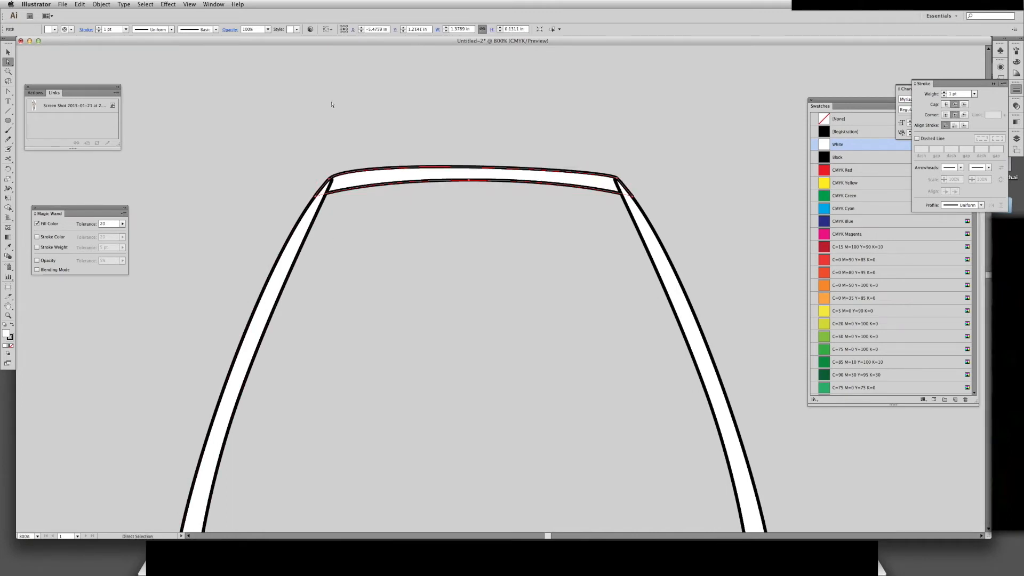
pyautogui.press('v')
pyautogui.click(487, 158)
pyautogui.press('super+minus')
pyautogui.press('super+minus')
pyautogui.press('super+minus')
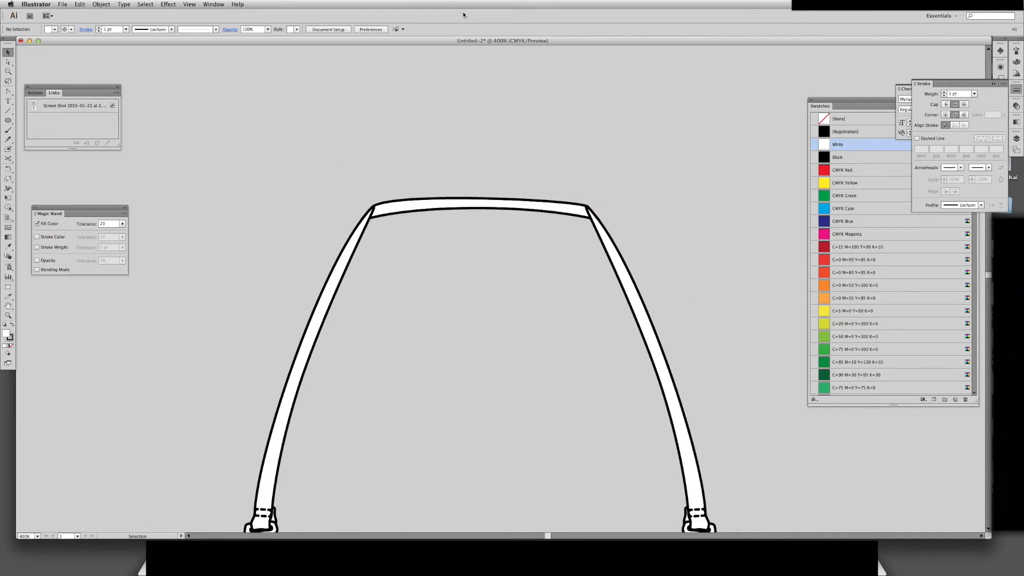
pyautogui.press('super+minus')
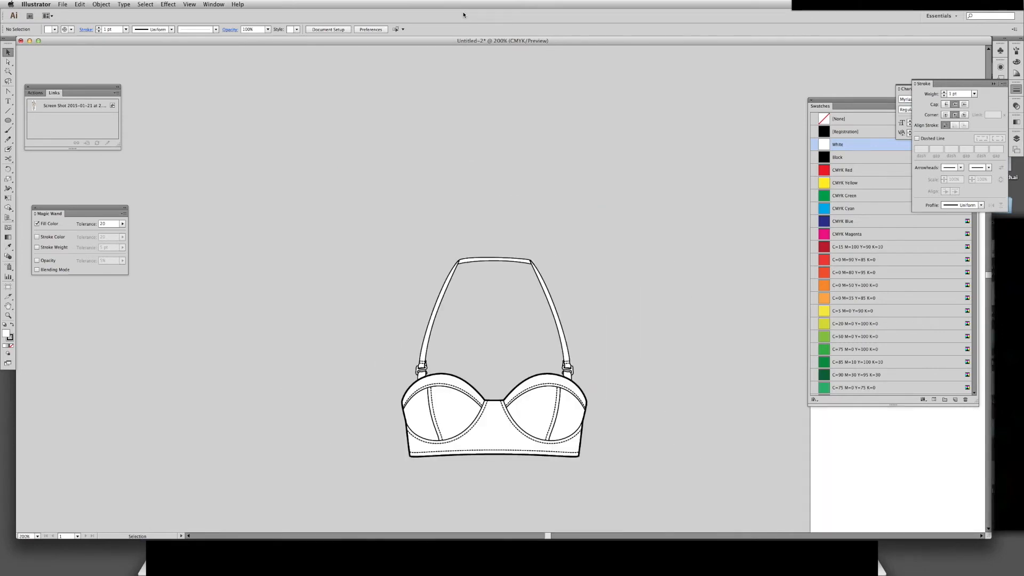
pyautogui.press('super+plus')
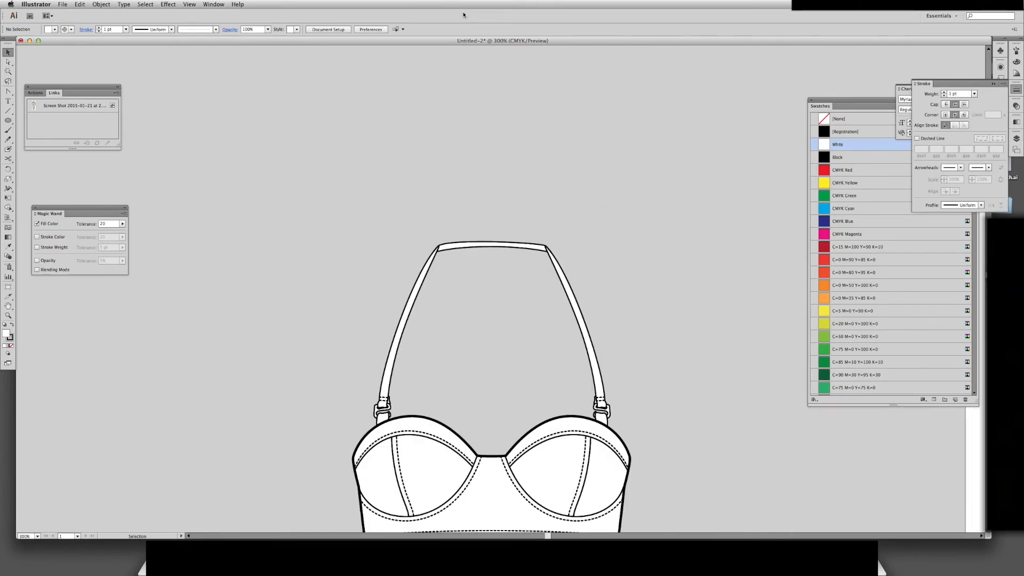
pyautogui.press('super+plus')
pyautogui.press('super+plus')
pyautogui.moveTo(429, 255); pyautogui.dragTo(428, 292)
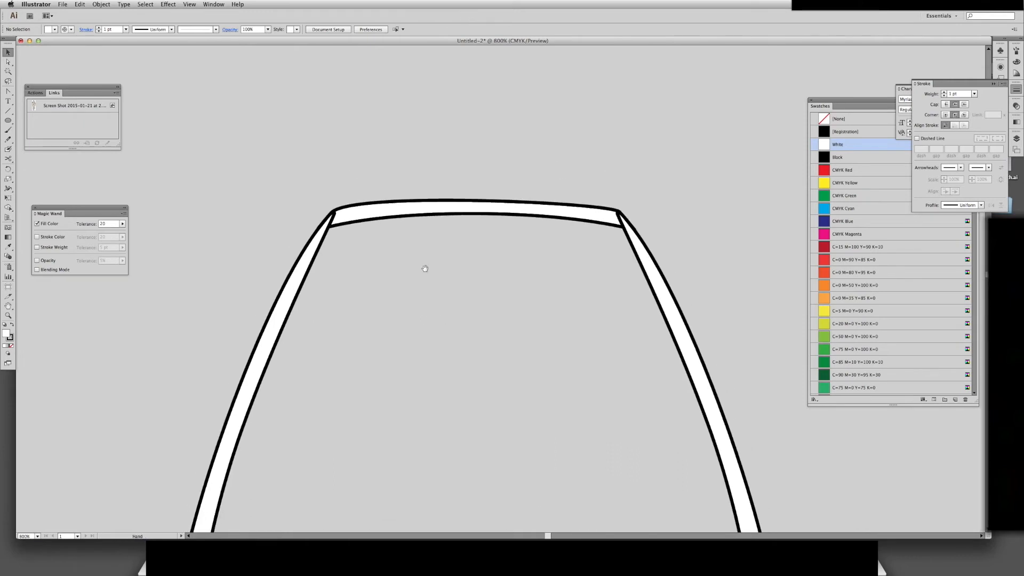
# Even out the back strap's top edge by adjusting its left corner handle and adding a raised anchor point at the center
pyautogui.press('a')
pyautogui.click(352, 201)
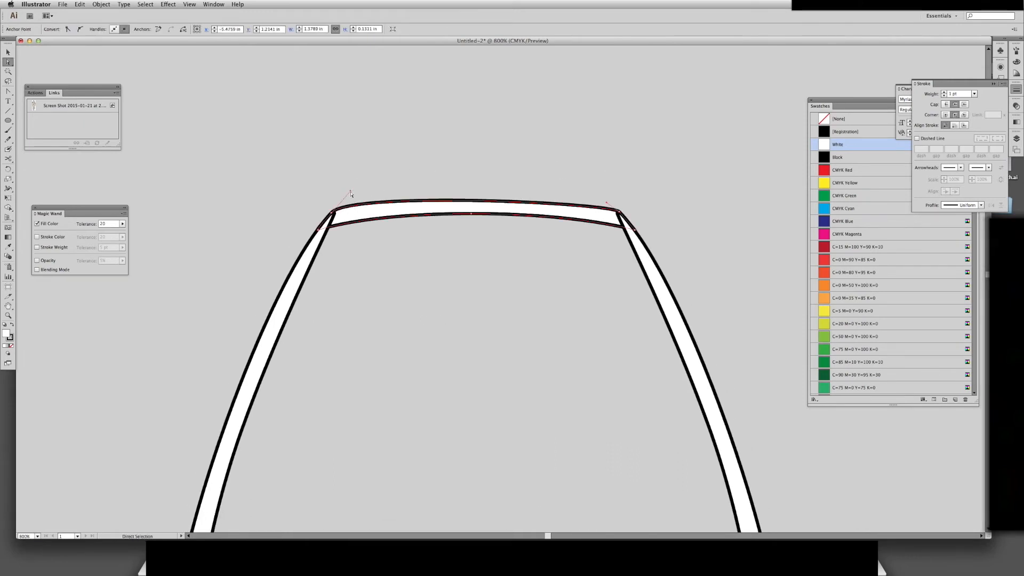
pyautogui.hotkey('shift', 'c')
pyautogui.moveTo(351, 191); pyautogui.dragTo(368, 196)
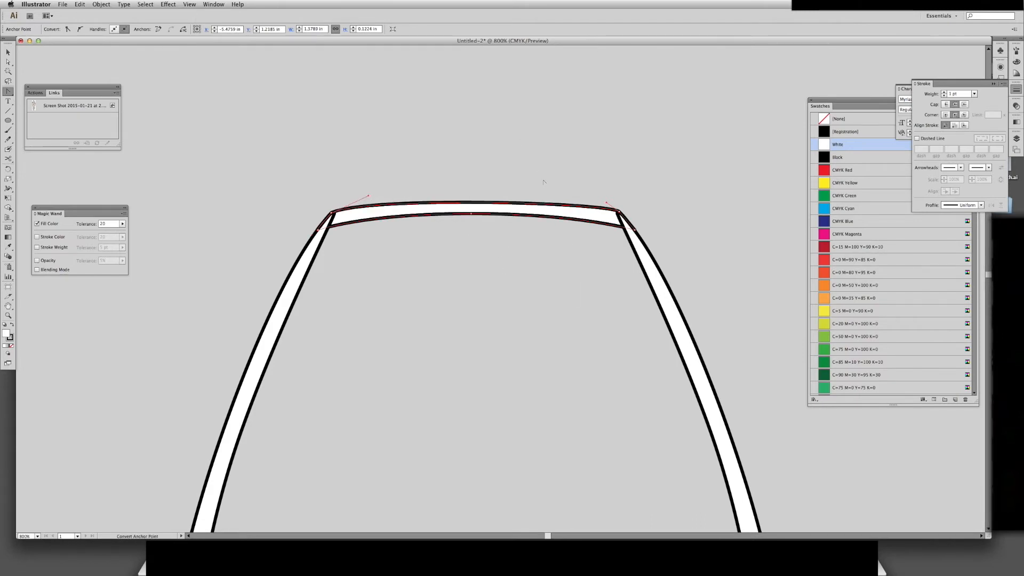
pyautogui.click(473, 202)
pyautogui.press('a')
pyautogui.click(480, 188)
pyautogui.click(473, 203)
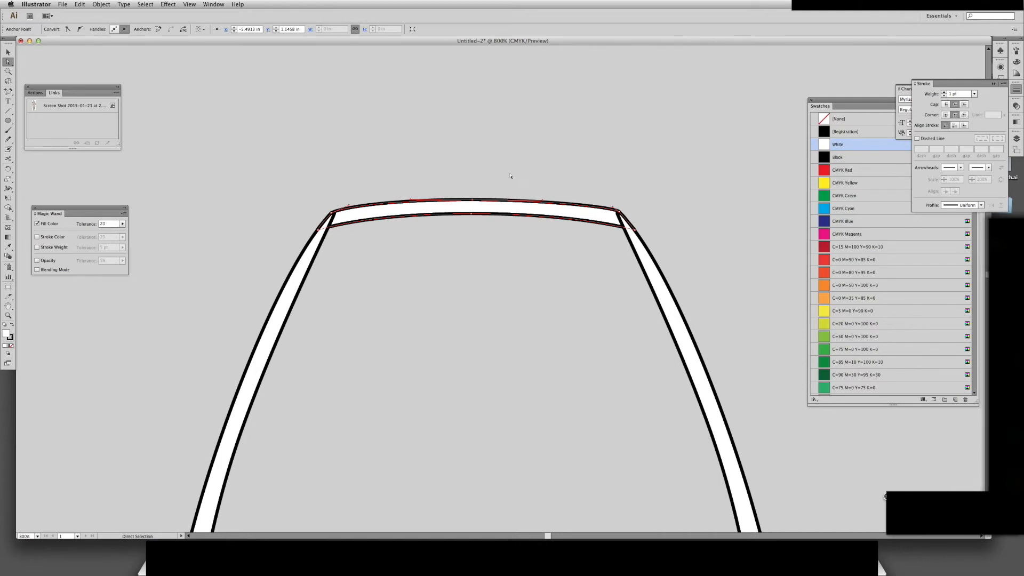
pyautogui.click(508, 174)
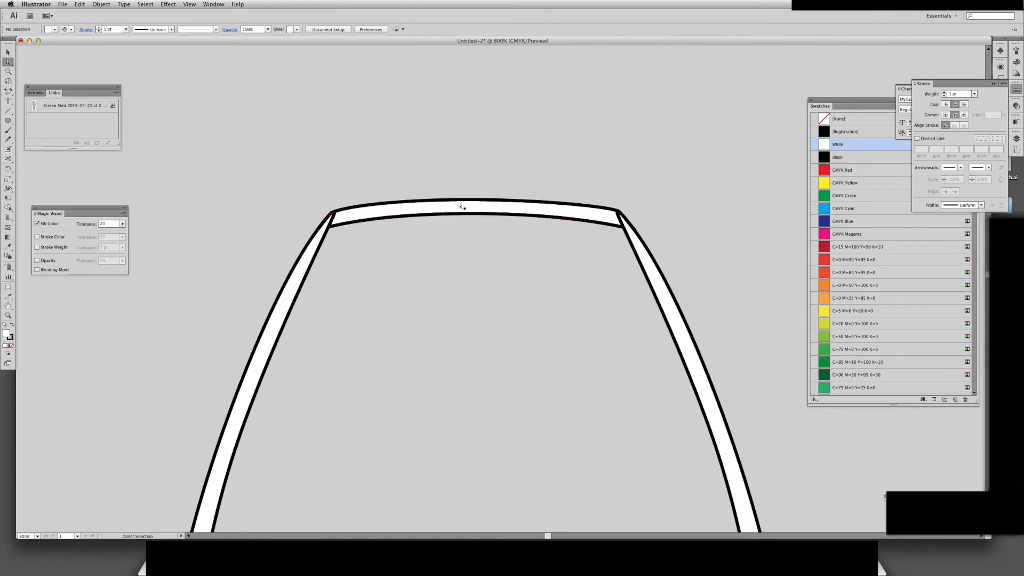
pyautogui.click(613, 228)
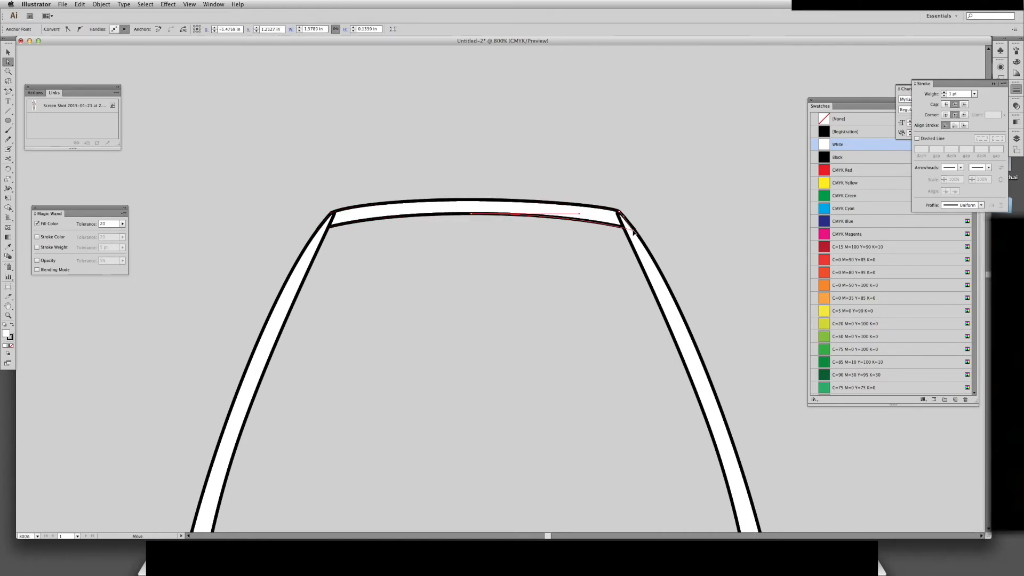
pyautogui.click(657, 218)
# Copy the back strap's top edge, paste it in front, shift it down inside the strap, and give it no fill and a 0.5 pt stroke
pyautogui.click(472, 201)
pyautogui.press('super+c')
pyautogui.press('super+f')
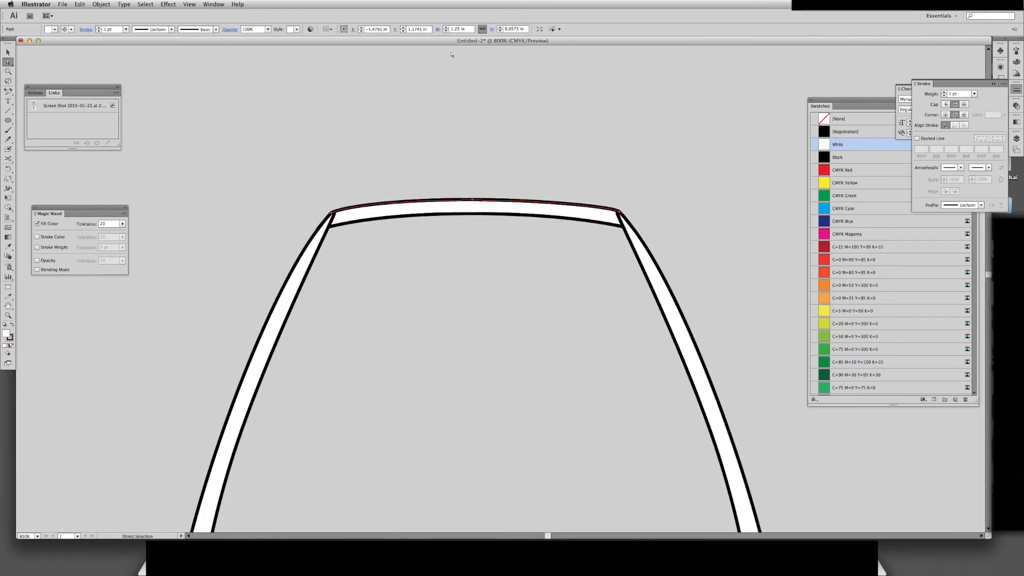
pyautogui.press('Down')
pyautogui.press('Down')
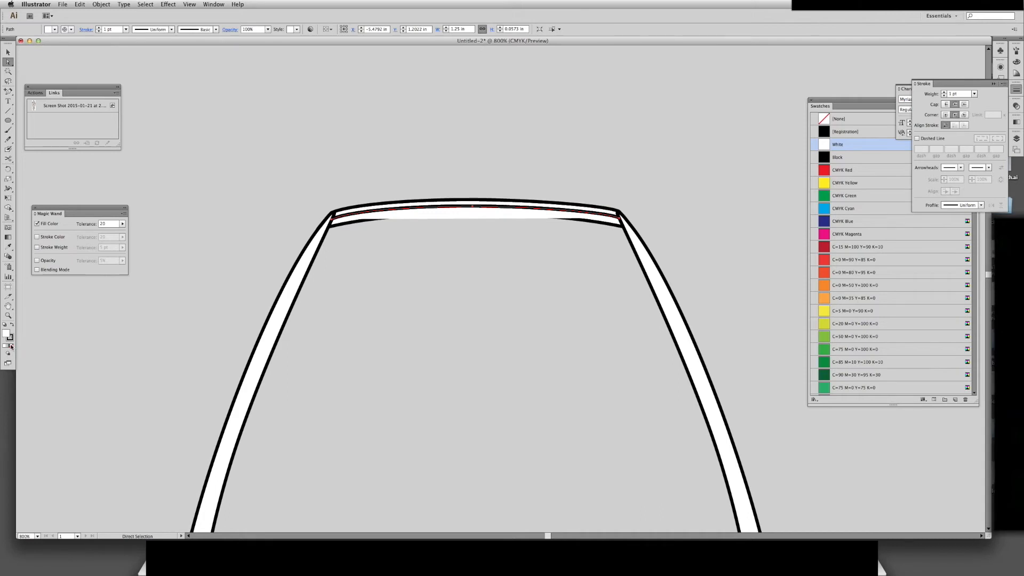
pyautogui.click(11, 346)
pyautogui.click(976, 95)
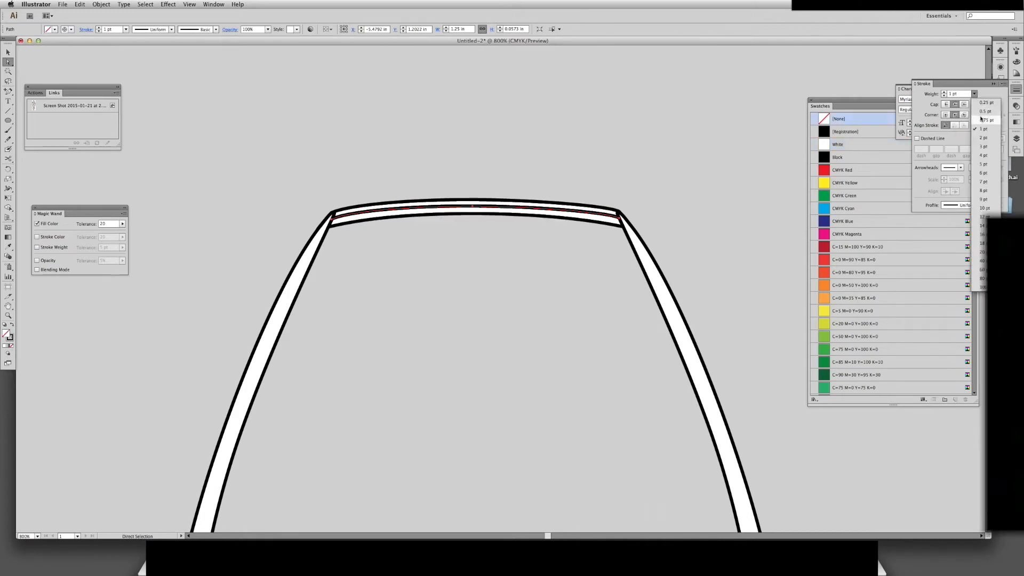
pyautogui.click(984, 110)
pyautogui.press('v')
pyautogui.click(706, 195)
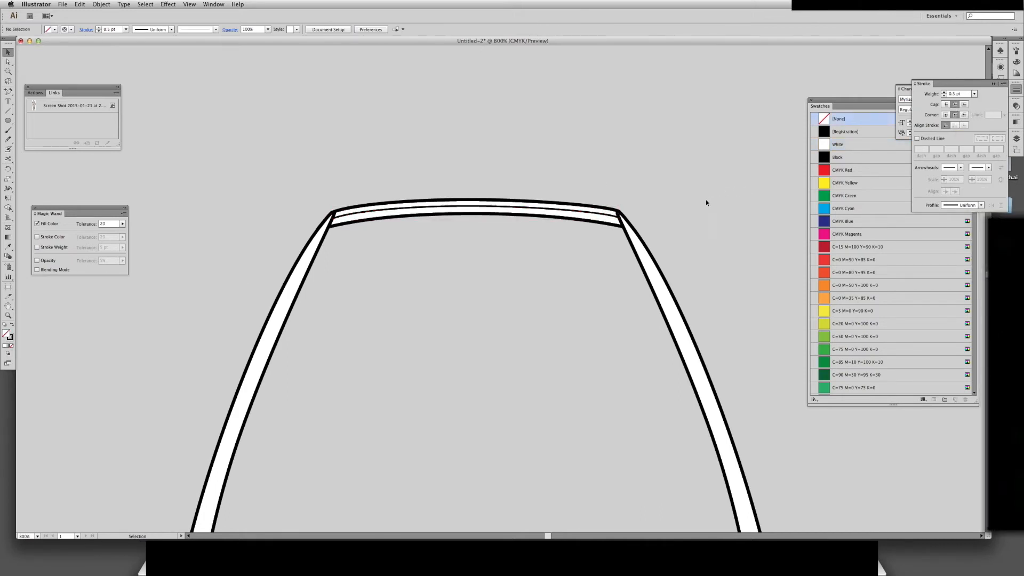
# Show the dress form layer, Layer 1, behind the finished bustier
pyautogui.moveTo(658, 411); pyautogui.dragTo(659, 378)
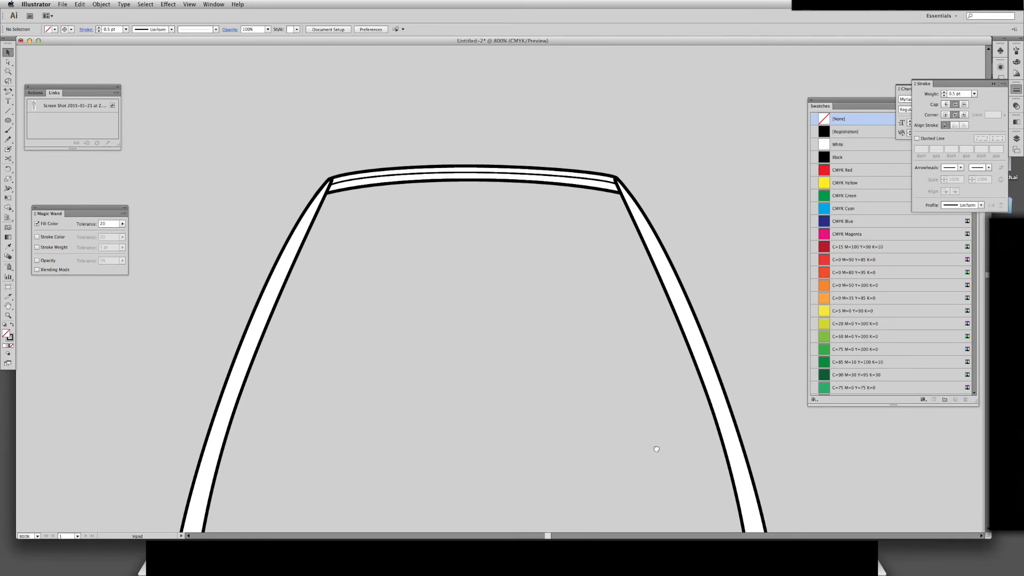
pyautogui.press('super+minus')
pyautogui.moveTo(606, 355); pyautogui.dragTo(535, 170)
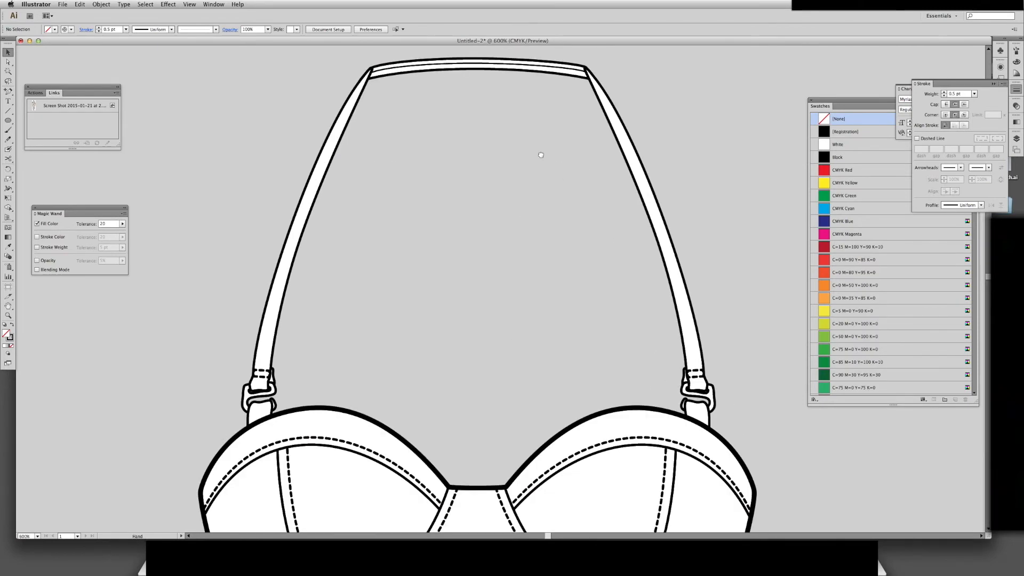
pyautogui.press('super+minus')
pyautogui.press('super+minus')
pyautogui.press('super+minus')
pyautogui.press('super+minus')
pyautogui.press('super+minus')
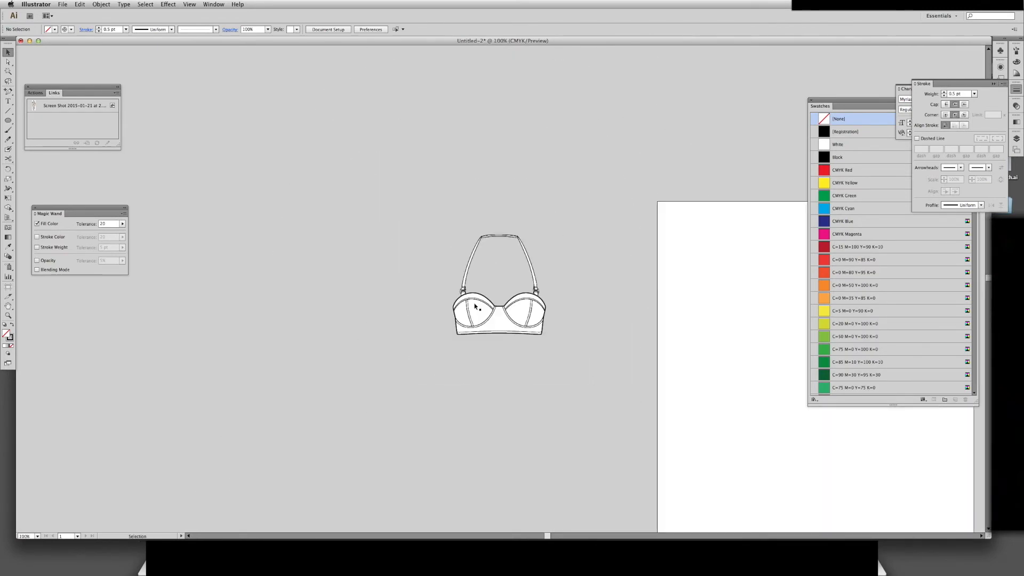
pyautogui.scroll(2, 614, 304)
pyautogui.click(1017, 139)
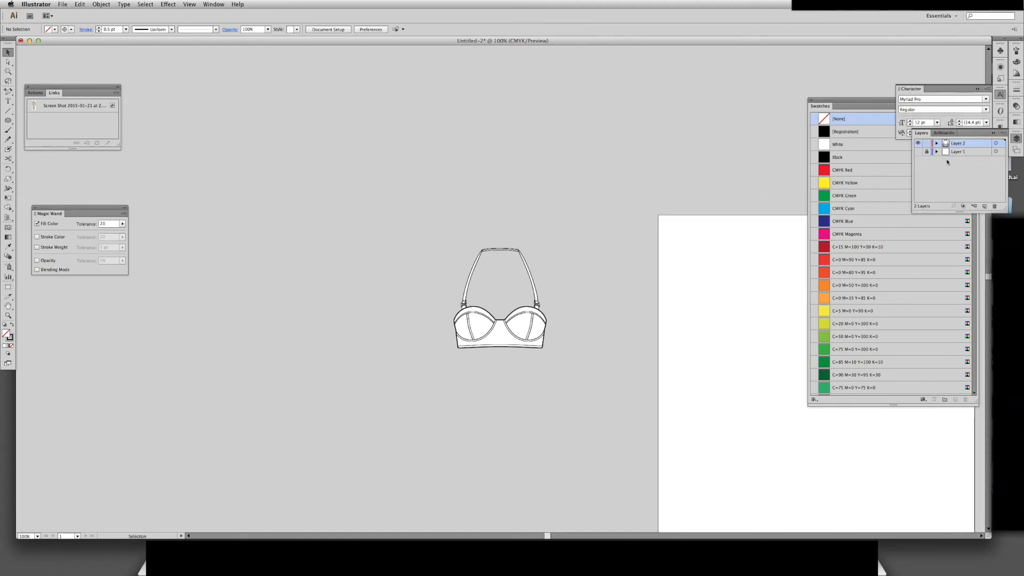
pyautogui.click(918, 152)
pyautogui.hscroll(-2, 631, 334)
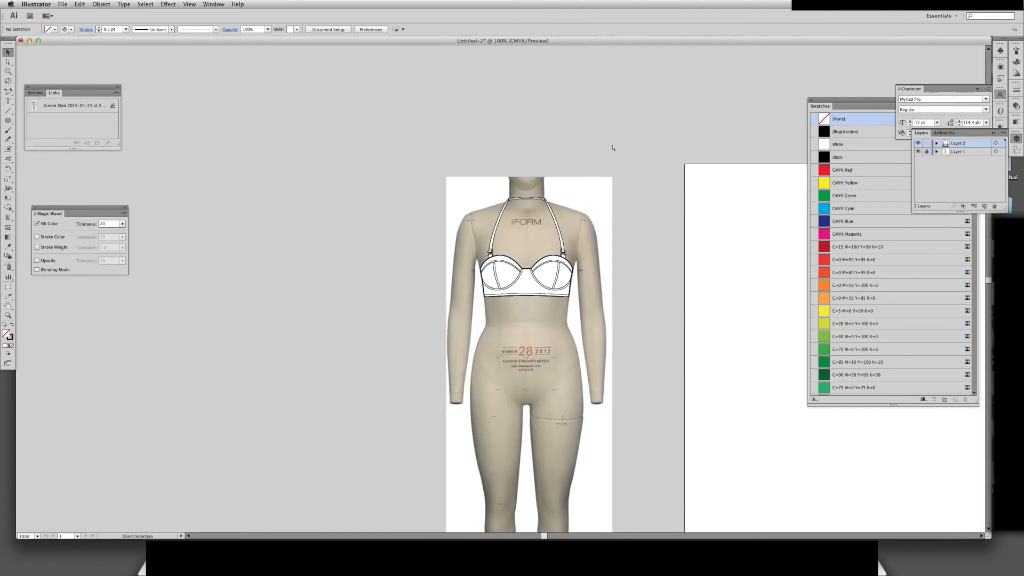
# Start a new Pen path on the dress form's center line, between the bustier's hem and the waistline
pyautogui.press('super+plus')
pyautogui.press('super+plus')
pyautogui.press('super+plus')
pyautogui.press('super+plus')
pyautogui.scroll(-8, 534, 139)
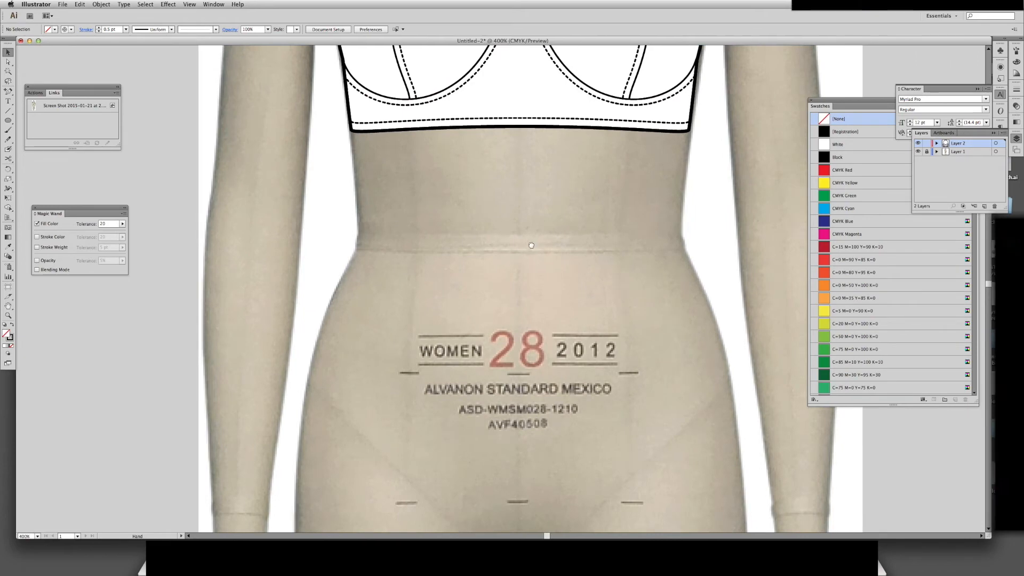
pyautogui.moveTo(493, 185); pyautogui.dragTo(531, 245)
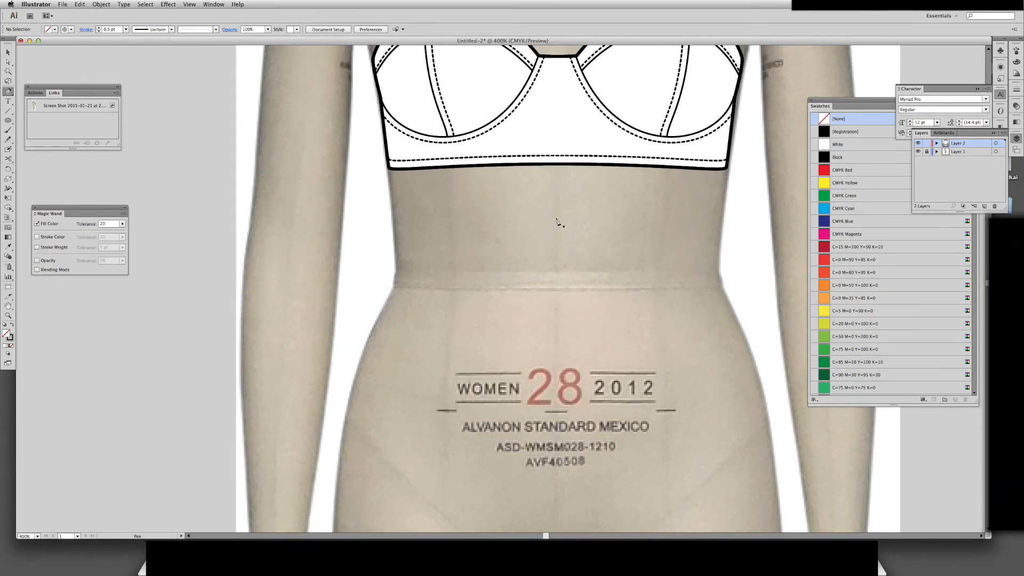
pyautogui.click(556, 217)
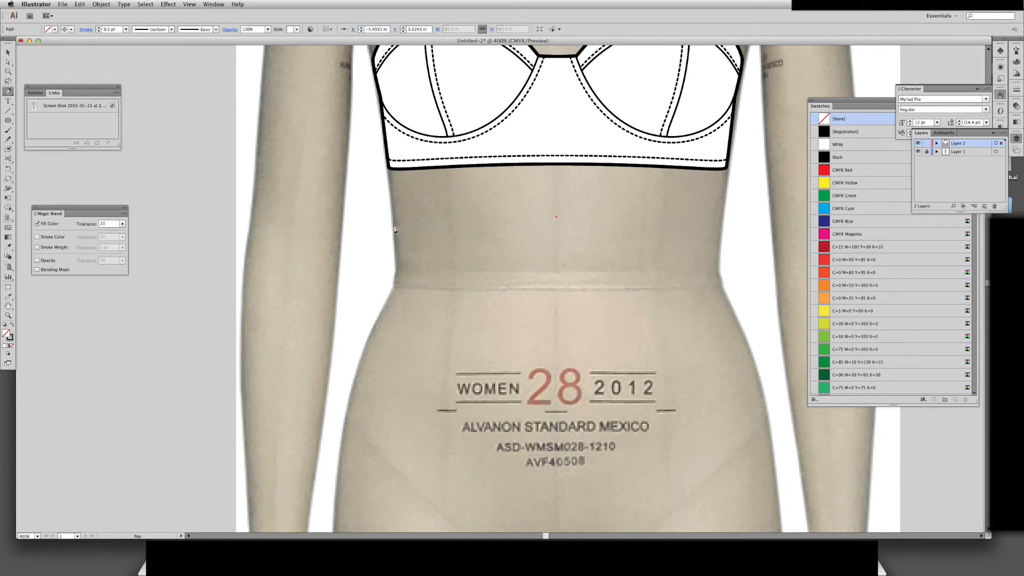
pyautogui.click(392, 226)
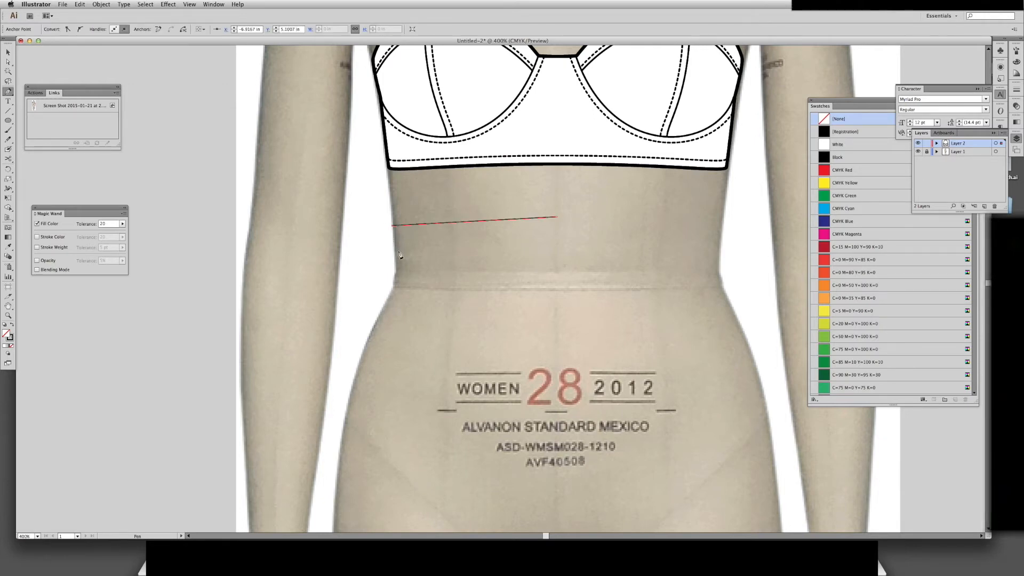
pyautogui.moveTo(402, 357); pyautogui.dragTo(402, 268)
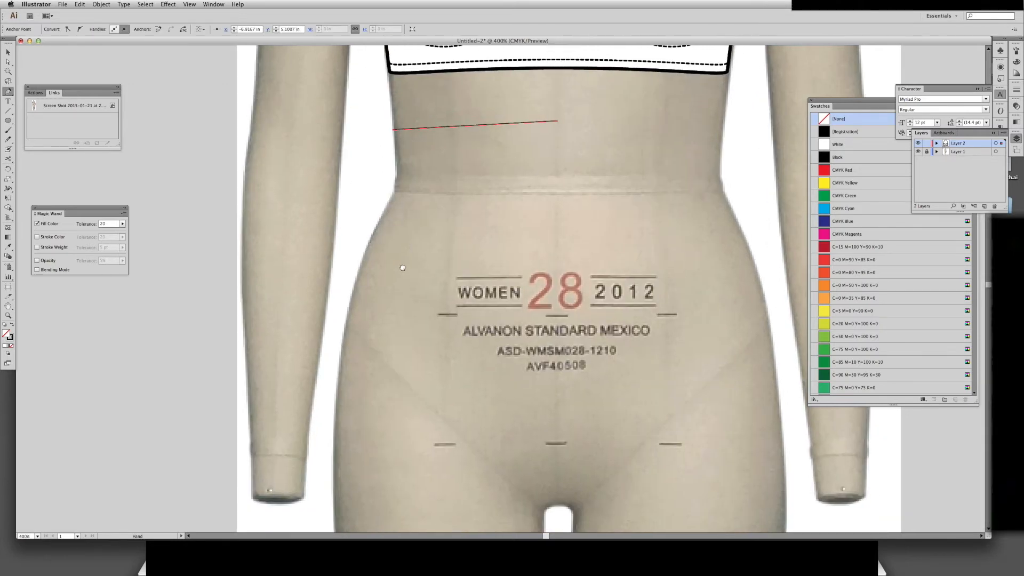
pyautogui.press('Delete')
pyautogui.press('Delete')
# Draw half a high-waist brief with the Pen tool, from waist centre to side waist, hip and crotch, ending at the centre line
pyautogui.click(558, 176)
pyautogui.click(396, 175)
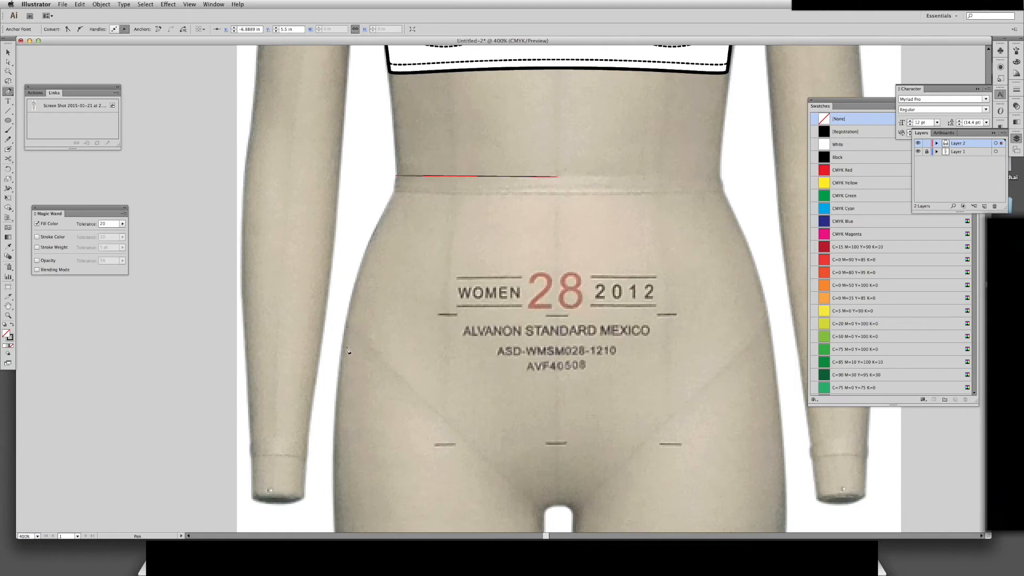
pyautogui.click(336, 418)
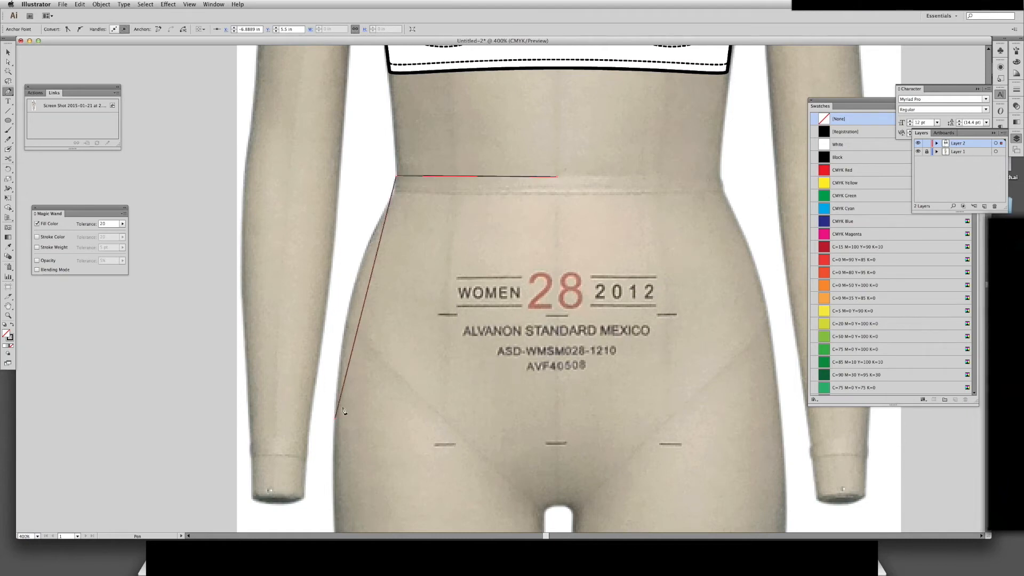
pyautogui.scroll(-5, 503, 396)
pyautogui.hscroll(2, 503, 396)
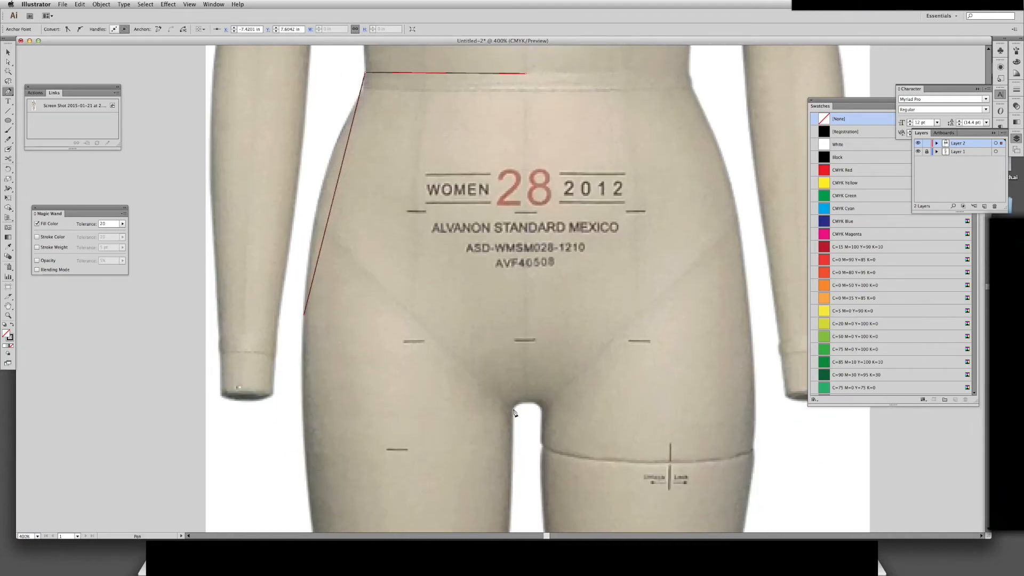
pyautogui.click(514, 410)
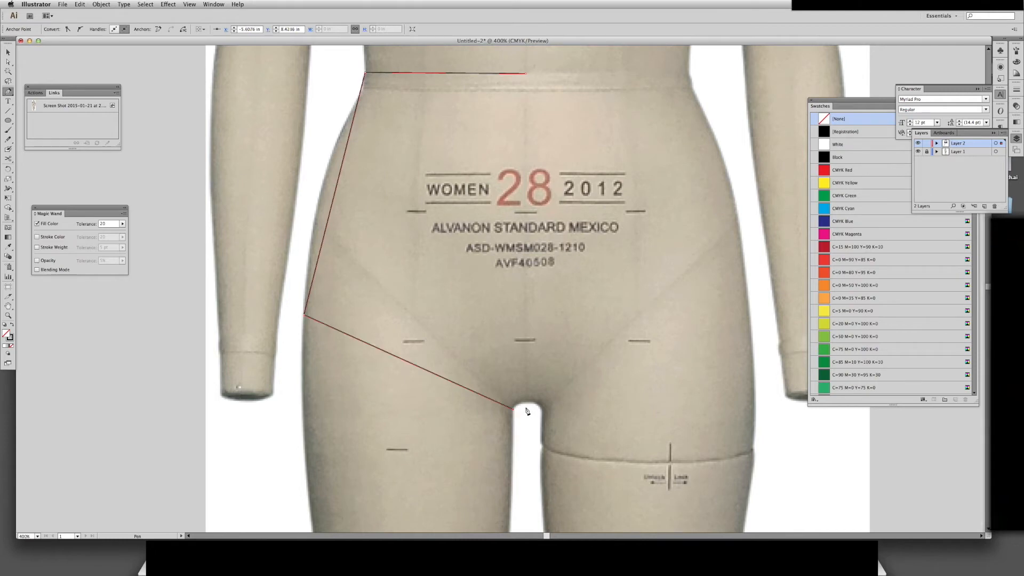
pyautogui.click(526, 407)
# Convert the anchors at the waistline and the outer hip corner so their segments become gentle curves
pyautogui.moveTo(511, 171); pyautogui.dragTo(523, 304)
pyautogui.hotkey('shift', 'c')
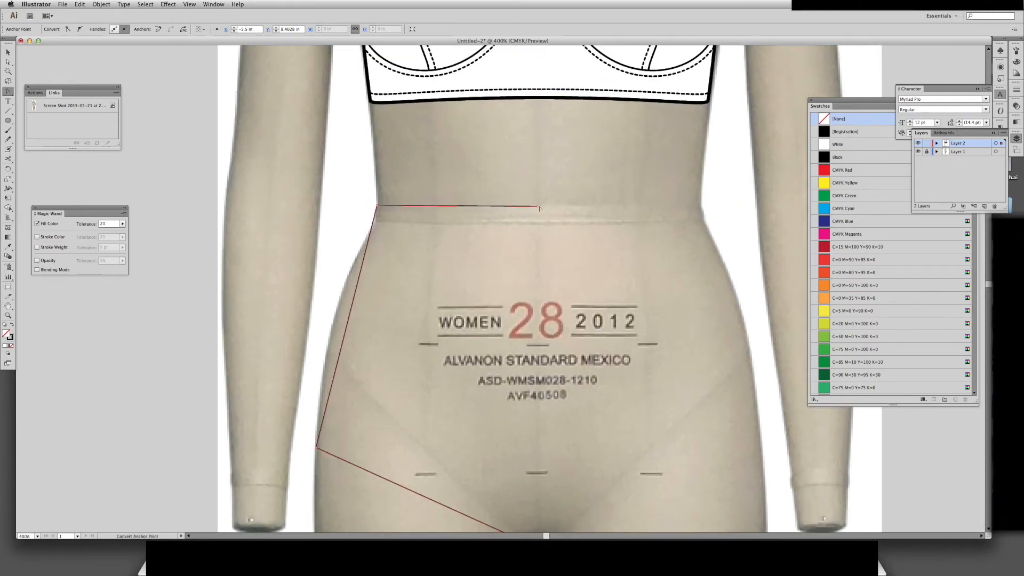
pyautogui.moveTo(538, 206); pyautogui.dragTo(370, 208)
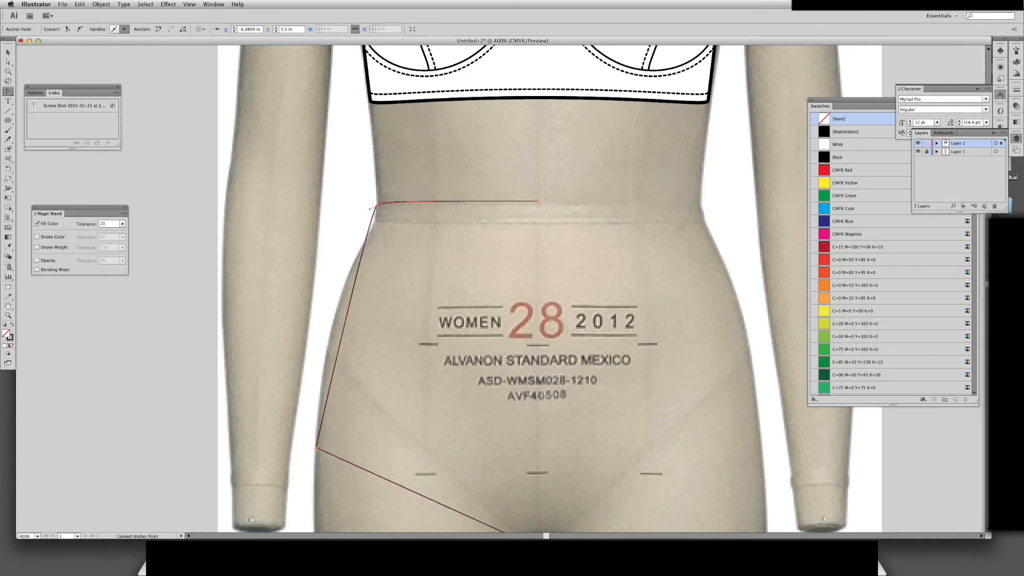
pyautogui.moveTo(317, 449); pyautogui.dragTo(338, 373)
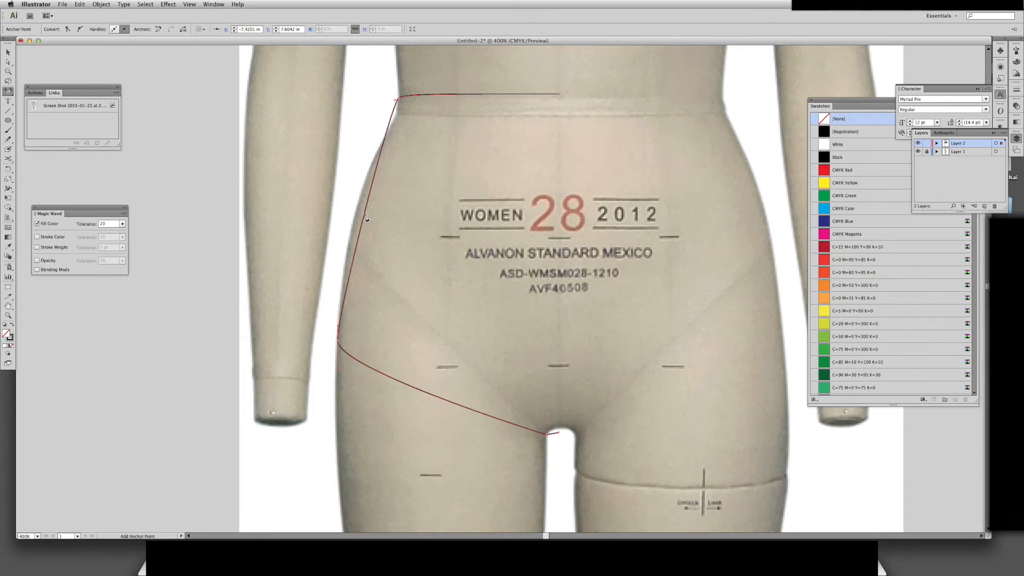
# Pull the middle of the side edge outward so it follows the mannequin's hip contour
pyautogui.press('a')
pyautogui.moveTo(365, 218); pyautogui.dragTo(356, 212)
pyautogui.moveTo(417, 191); pyautogui.dragTo(419, 260)
# Add an anchor on the side edge just below the waist corner and move it inward onto the mannequin's contour
pyautogui.press('+')
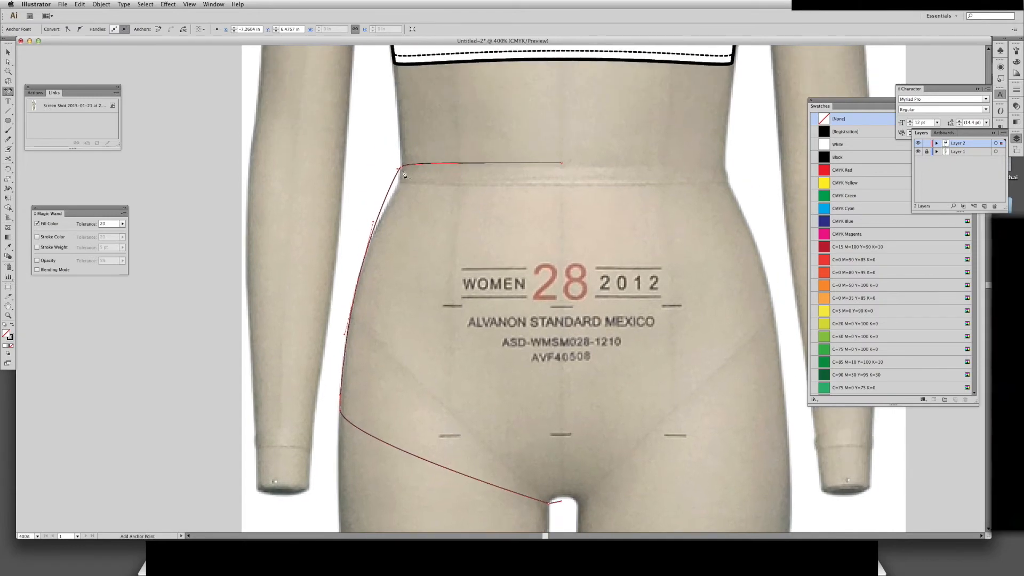
pyautogui.click(395, 180)
pyautogui.press('a')
pyautogui.click(394, 181)
pyautogui.moveTo(394, 182); pyautogui.dragTo(399, 186)
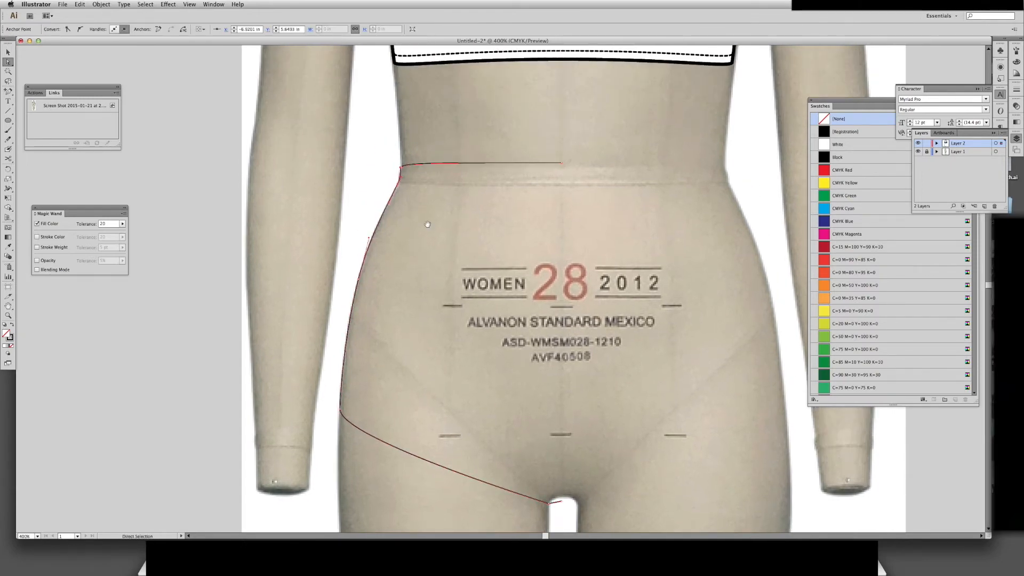
pyautogui.scroll(3, 410, 202)
pyautogui.press('+')
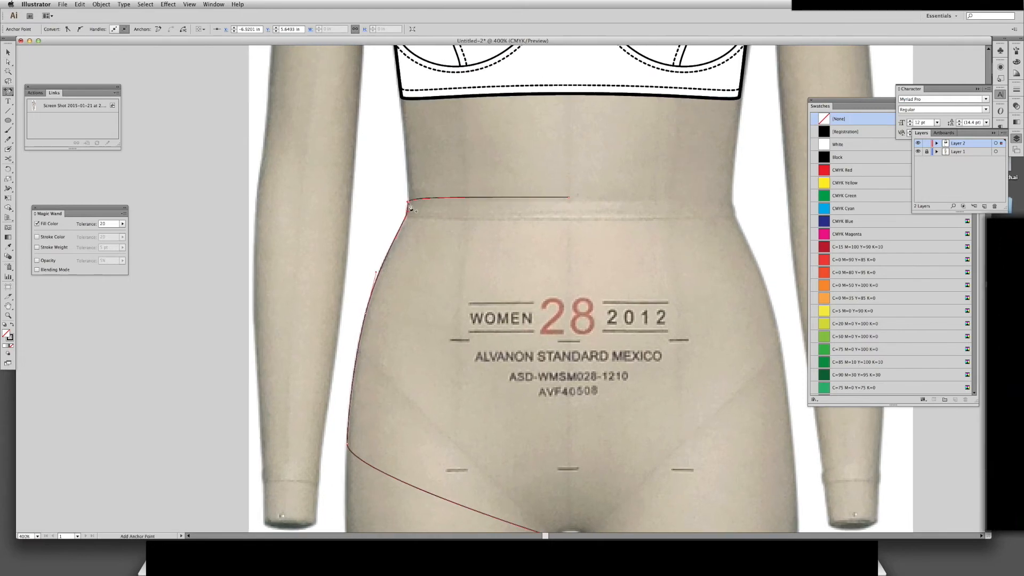
pyautogui.press('a')
pyautogui.click(409, 211)
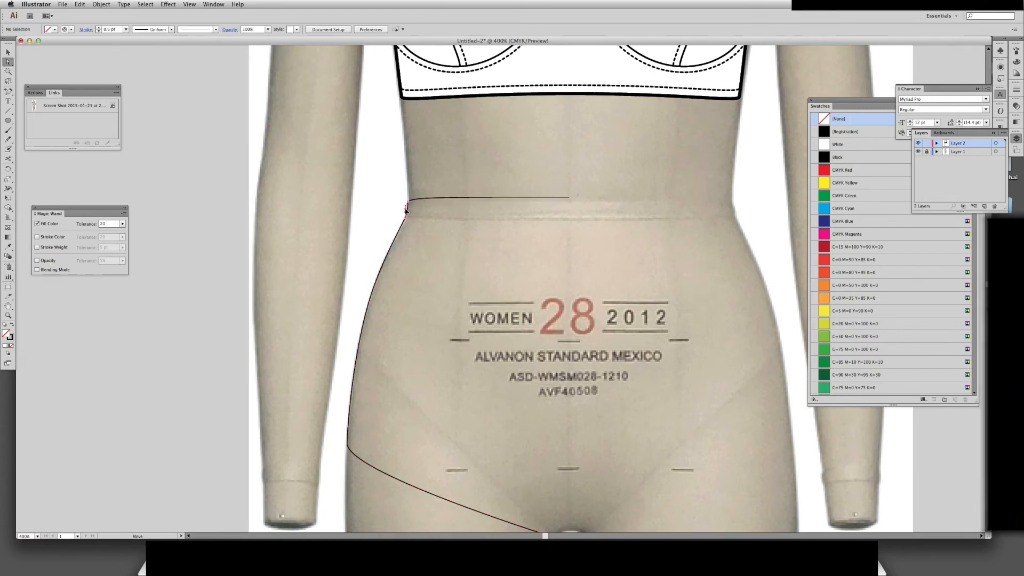
# Curve the short crotch segment between the inner-thigh corner and the centre line
pyautogui.scroll(-5, 464, 381)
pyautogui.hscroll(2, 464, 381)
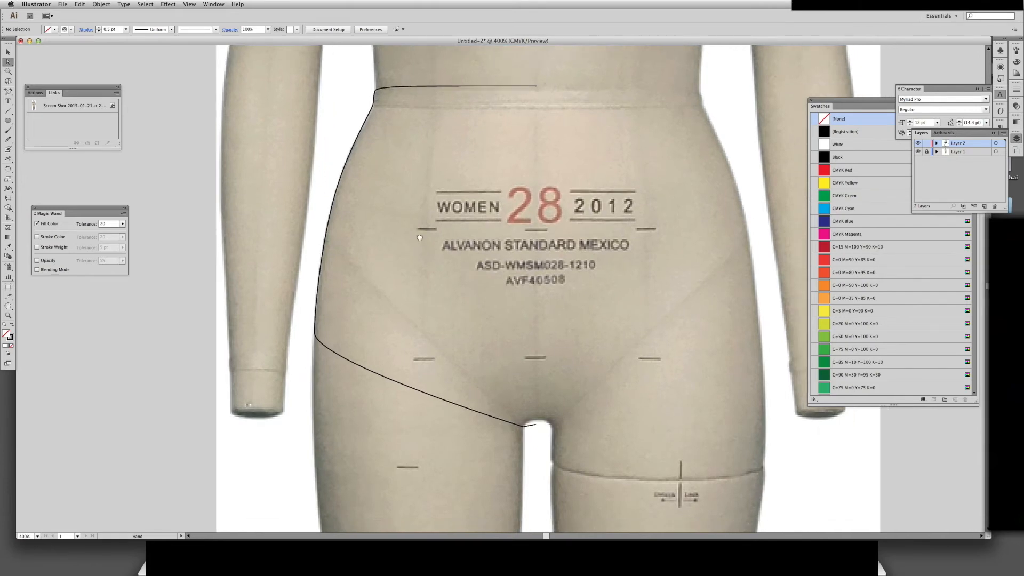
pyautogui.click(524, 397)
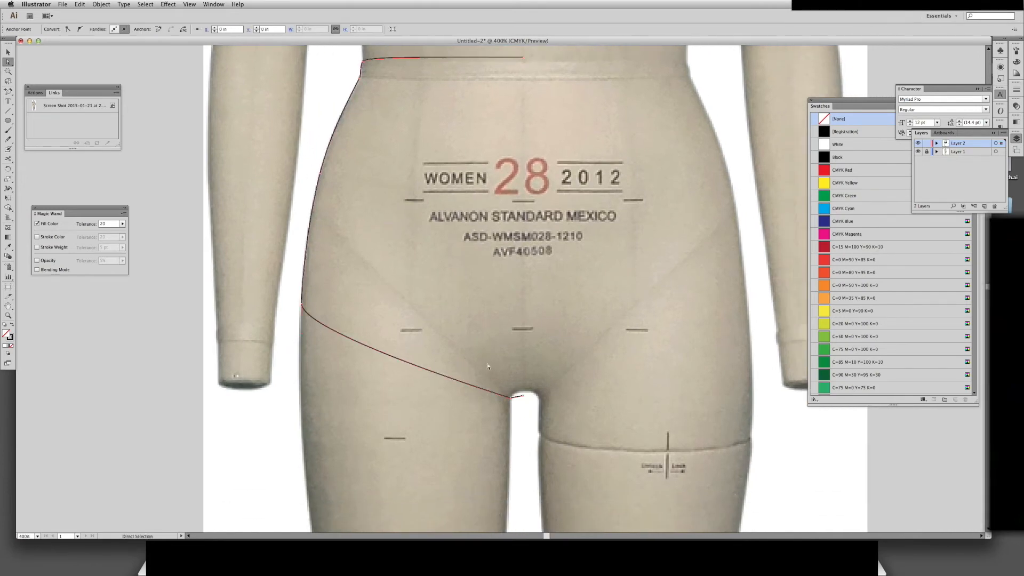
pyautogui.press('p')
pyautogui.click(525, 398)
pyautogui.moveTo(528, 398); pyautogui.dragTo(512, 399)
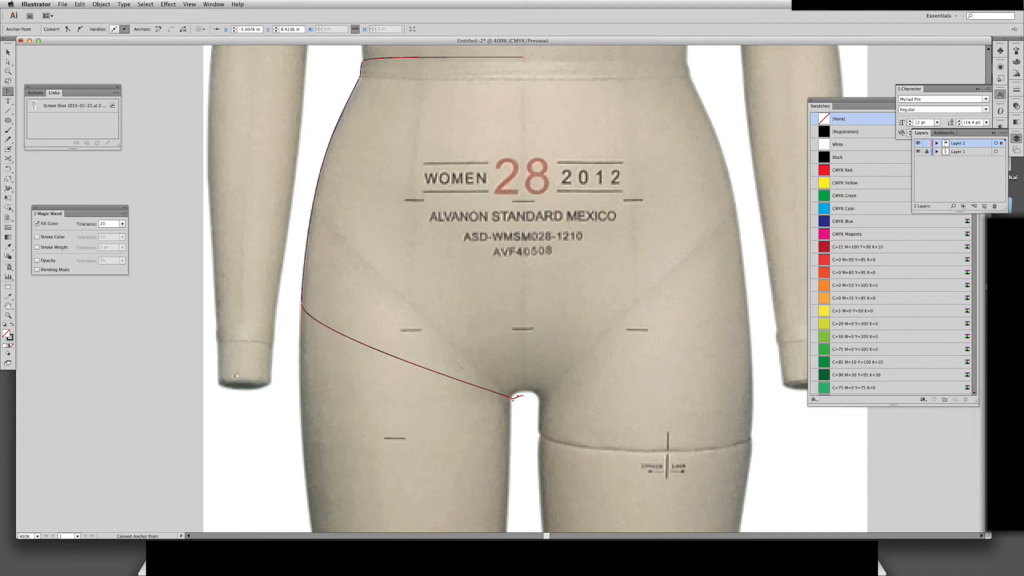
pyautogui.press('a')
pyautogui.moveTo(469, 378); pyautogui.dragTo(409, 328)
pyautogui.press('super+z')
# Add an anchor midway along the leg opening and raise it so the edge arches up from crotch to hip
pyautogui.press('+')
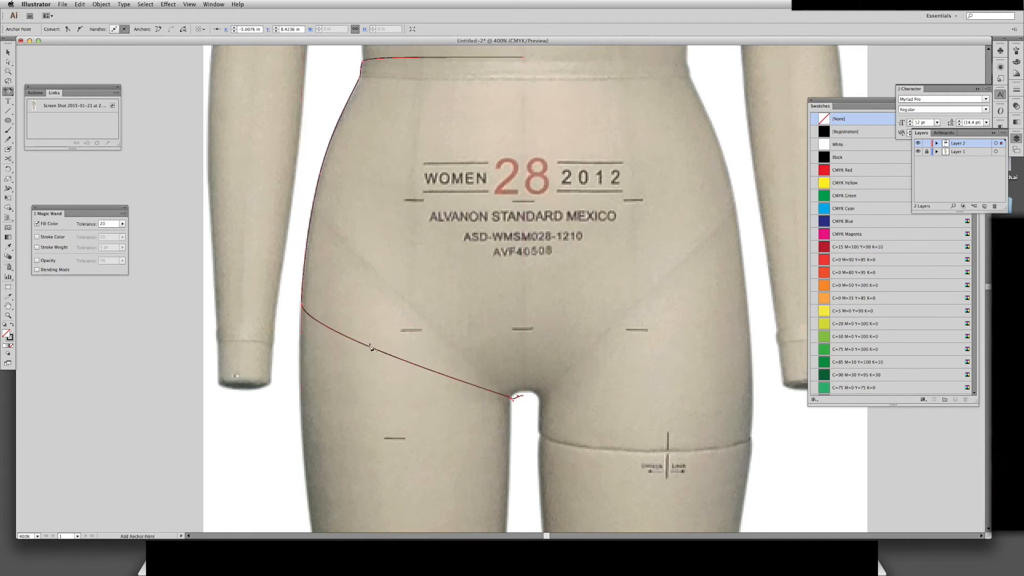
pyautogui.press('a')
pyautogui.click(398, 361)
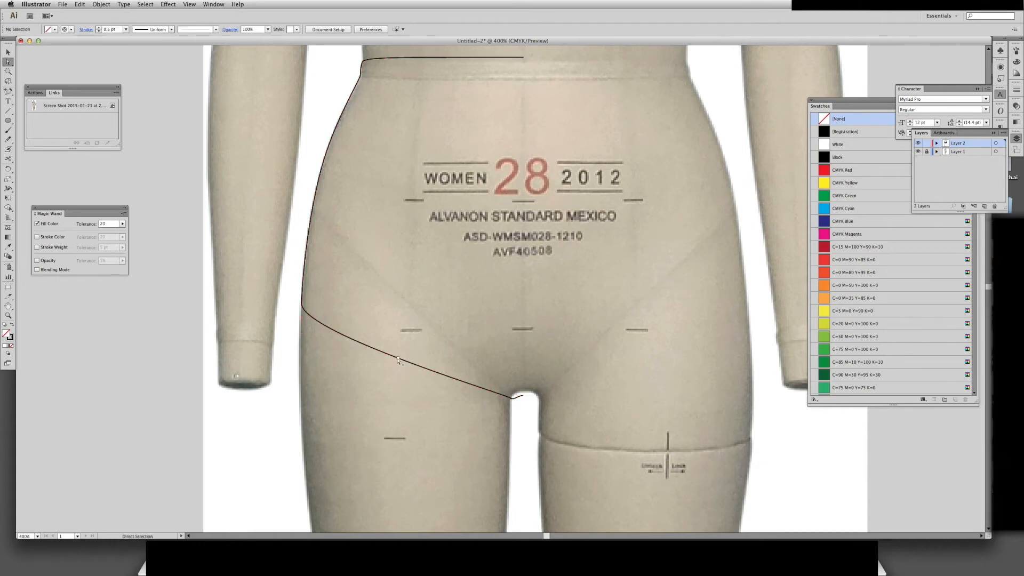
pyautogui.moveTo(398, 360); pyautogui.dragTo(401, 321)
pyautogui.moveTo(302, 308); pyautogui.dragTo(302, 310)
pyautogui.click(335, 349)
# Smooth the leg-opening curve with its direction handles and raise the inner crotch corner slightly
pyautogui.scroll(2, 384, 352)
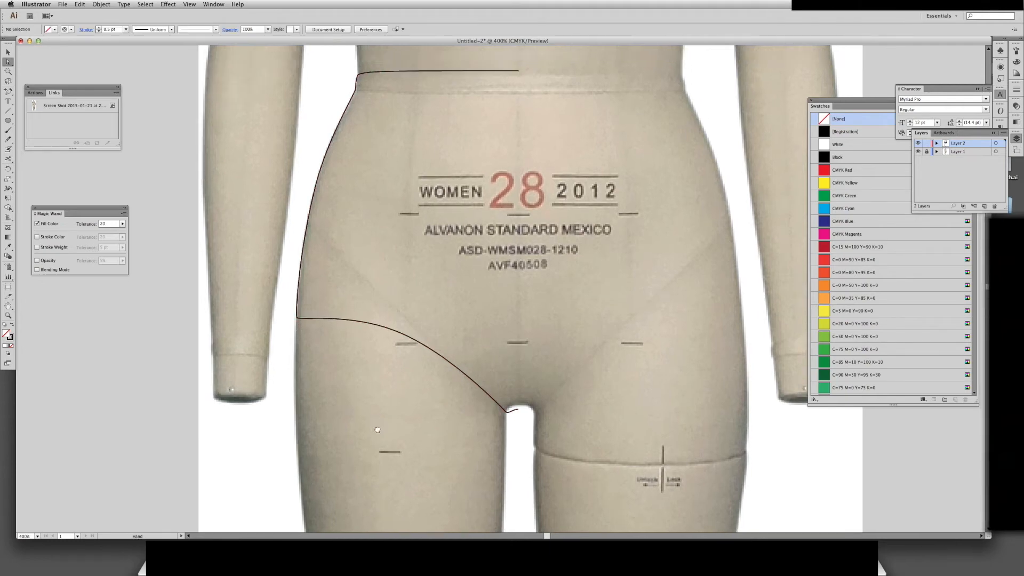
pyautogui.click(434, 363)
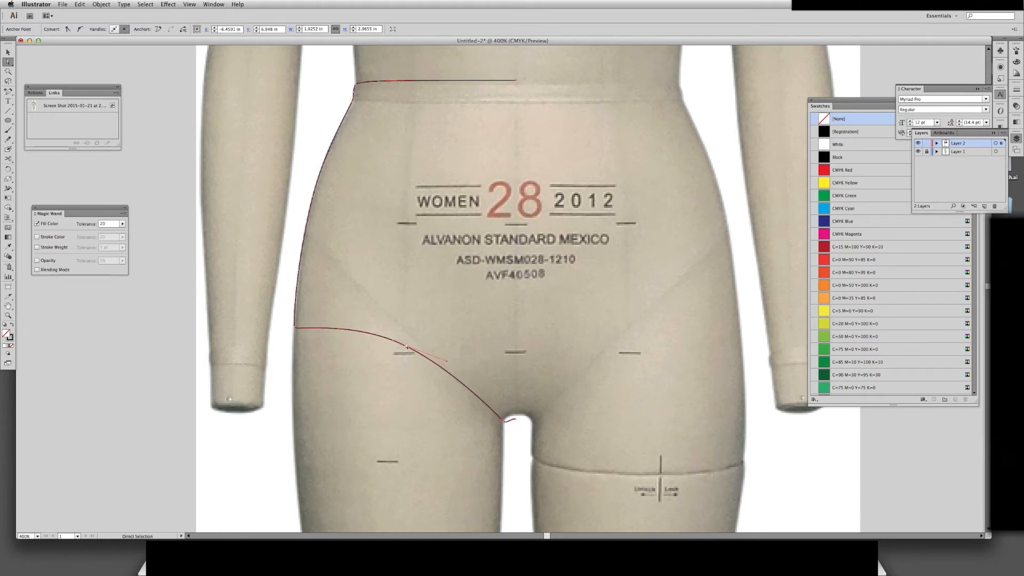
pyautogui.moveTo(394, 343); pyautogui.dragTo(340, 323)
pyautogui.click(434, 431)
pyautogui.hscroll(2, 480, 448)
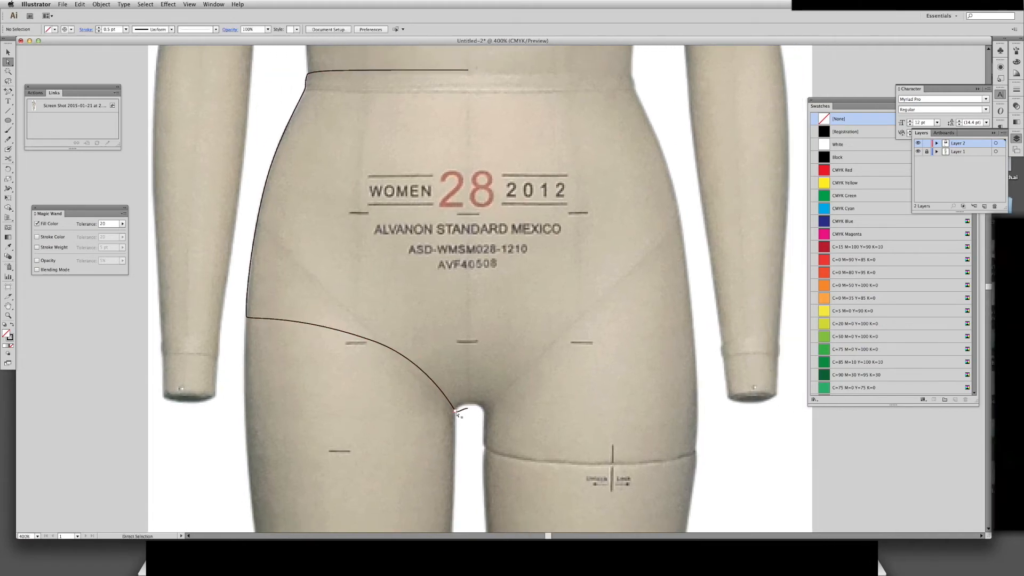
pyautogui.moveTo(456, 411); pyautogui.dragTo(468, 407)
pyautogui.click(501, 426)
# Make a reflected copy of the half-brief path across the vertical axis
pyautogui.press('v')
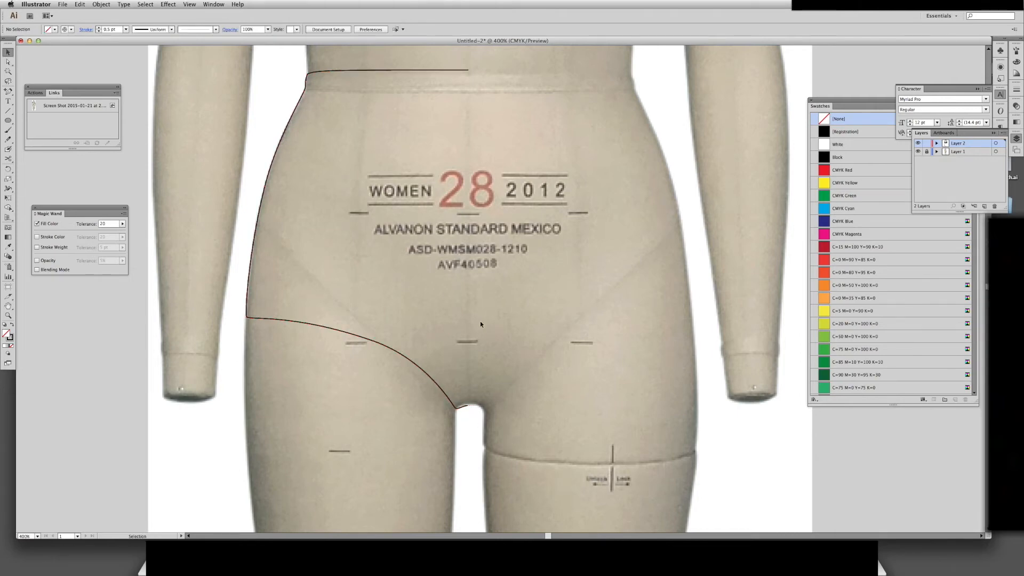
pyautogui.scroll(2, 453, 363)
pyautogui.click(417, 401)
pyautogui.rightClick(418, 401)
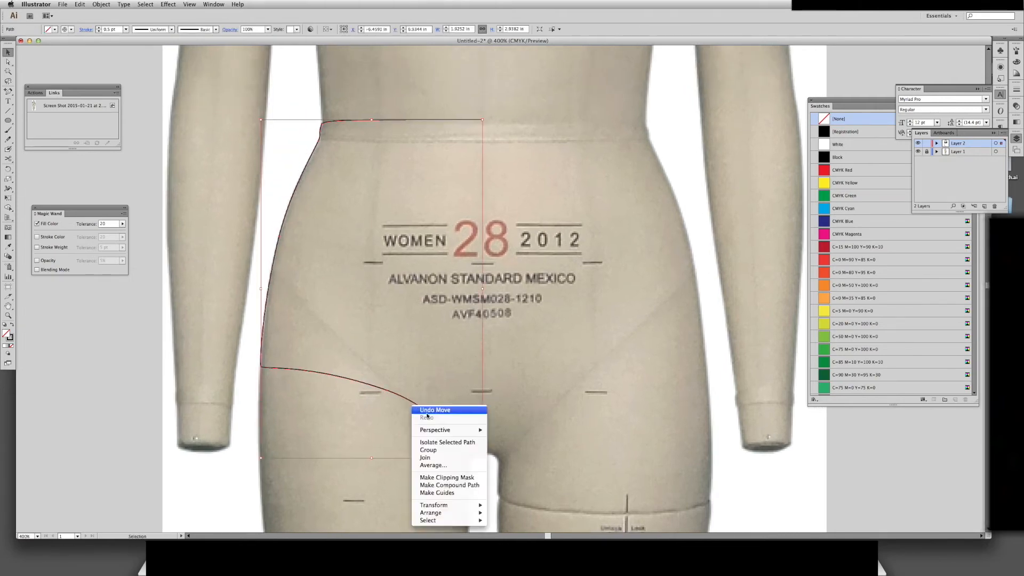
pyautogui.moveTo(456, 505)
pyautogui.click(521, 493)
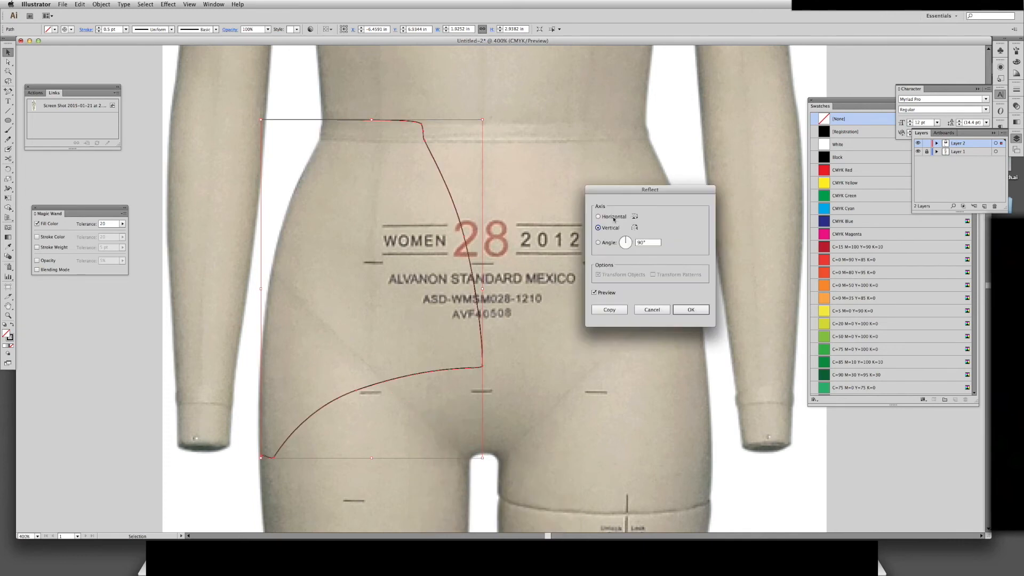
pyautogui.click(610, 311)
# Move the mirrored half onto the mannequin's other side so its ends meet the original at the centre line
pyautogui.click(544, 350)
pyautogui.moveTo(478, 368); pyautogui.dragTo(715, 367)
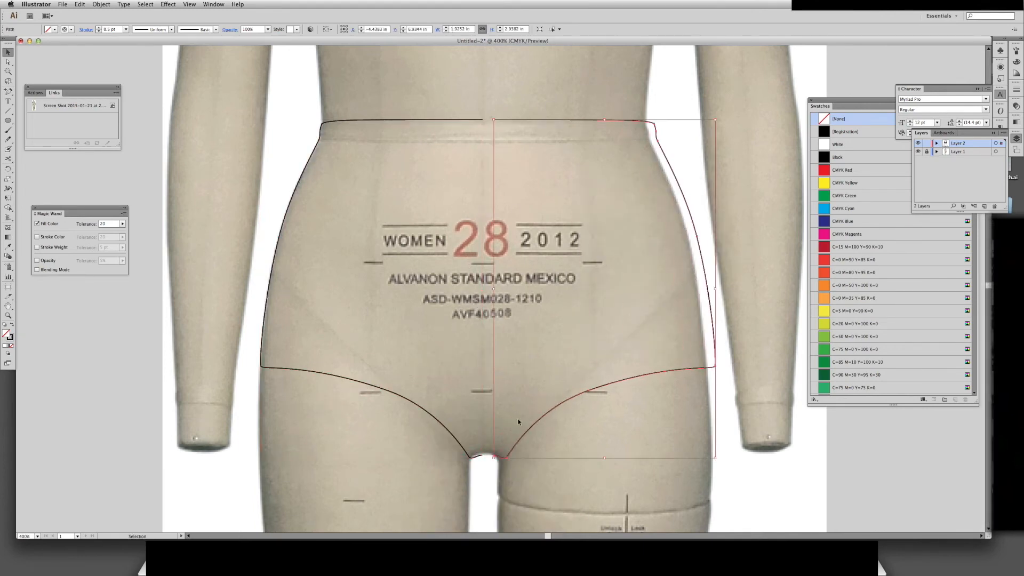
pyautogui.moveTo(520, 446); pyautogui.dragTo(509, 447)
pyautogui.click(437, 422)
# Join the two halves' endpoints at the waist centre and crotch into one closed brief outline
pyautogui.press('a')
pyautogui.press('super+a')
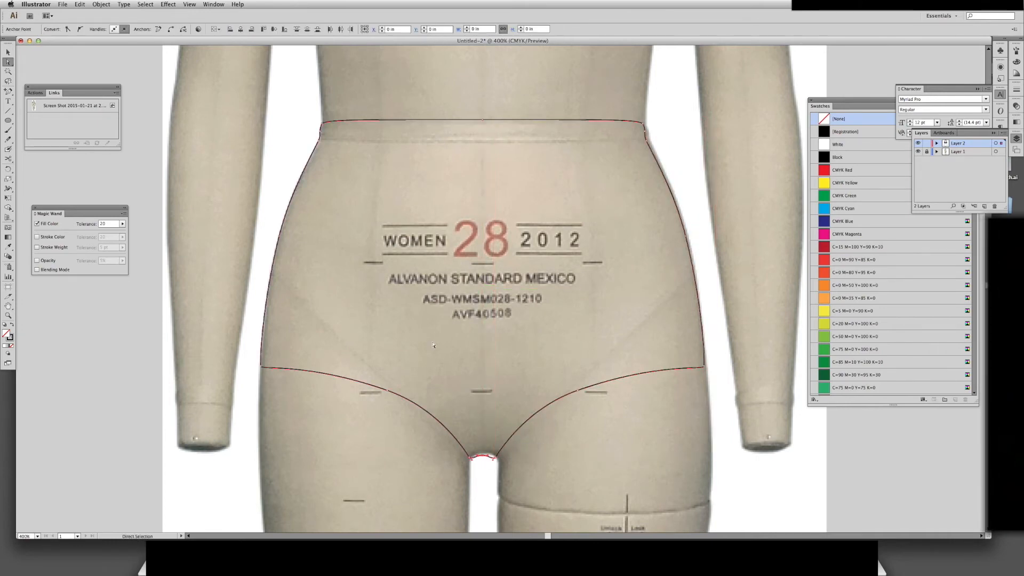
pyautogui.press('super+alt+j')
pyautogui.press('Return')
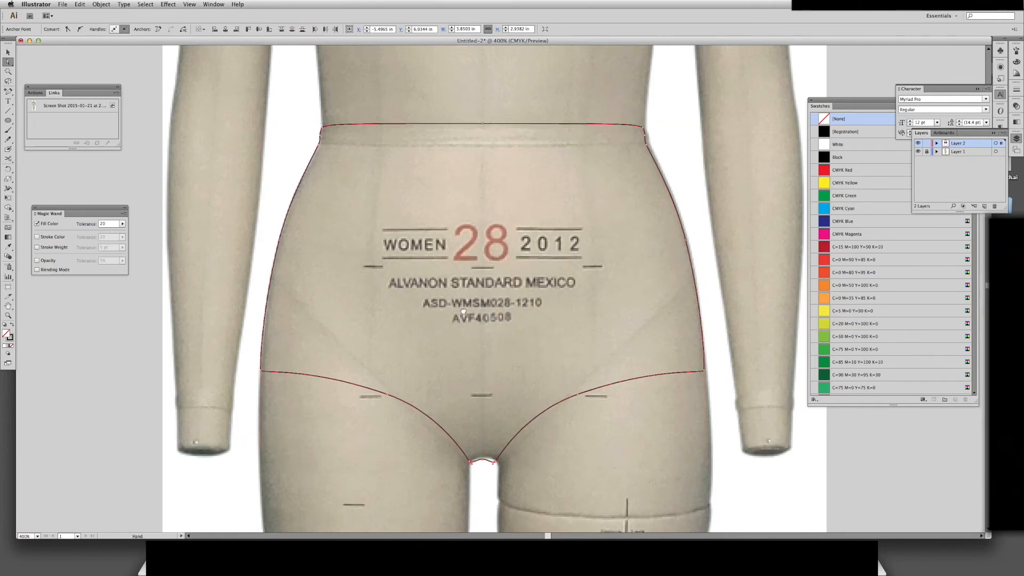
# Apply the bikini top's white fill and 2 pt black stroke to the brief outline with the Eyedropper
pyautogui.scroll(3, 438, 323)
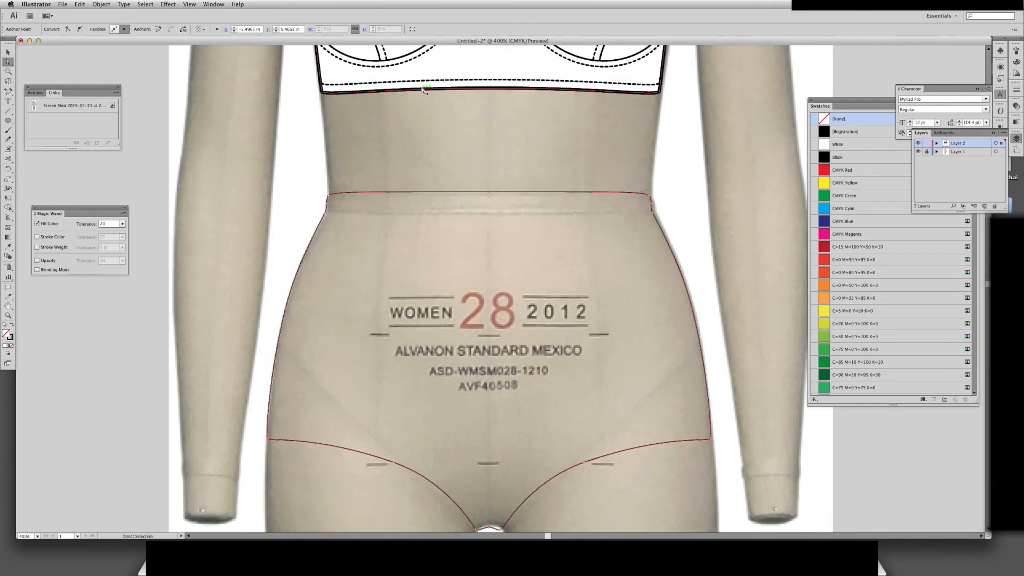
pyautogui.press('v')
pyautogui.scroll(-1, 520, 353)
pyautogui.hscroll(2, 520, 353)
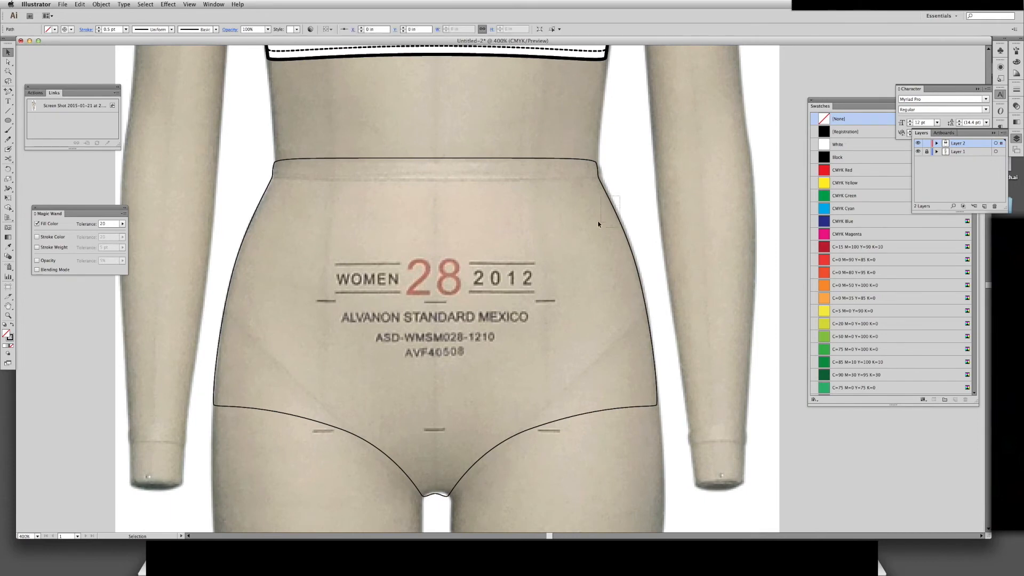
pyautogui.moveTo(549, 192); pyautogui.dragTo(568, 321)
pyautogui.press('i')
pyautogui.click(510, 160)
pyautogui.press('v')
pyautogui.click(631, 301)
pyautogui.press('super+minus')
pyautogui.press('super+minus')
pyautogui.press('super+minus')
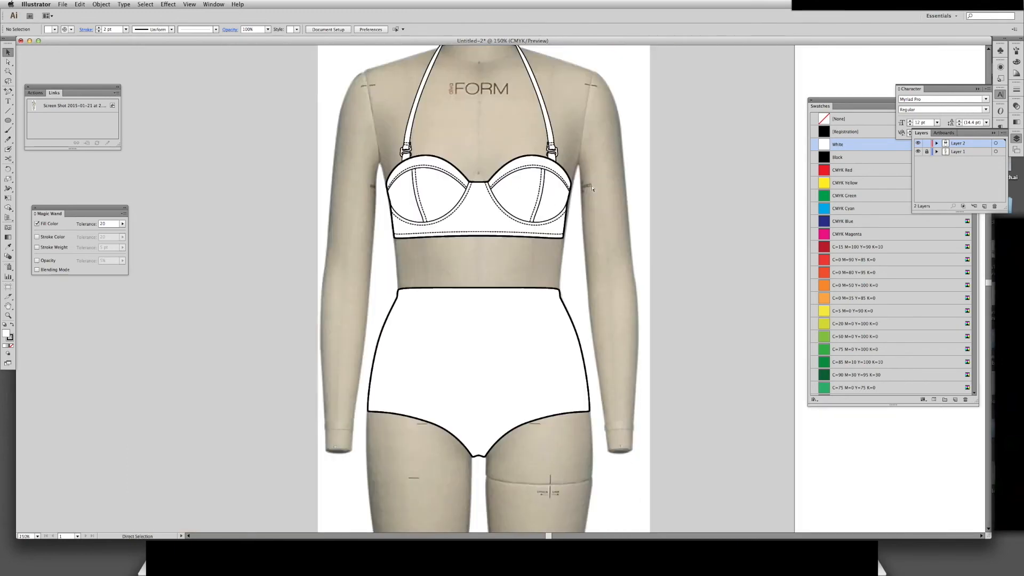
# Set the brief shape's fill to none, keeping its black outline over the mannequin
pyautogui.press('super+equal')
pyautogui.press('super+equal')
pyautogui.press('super+equal')
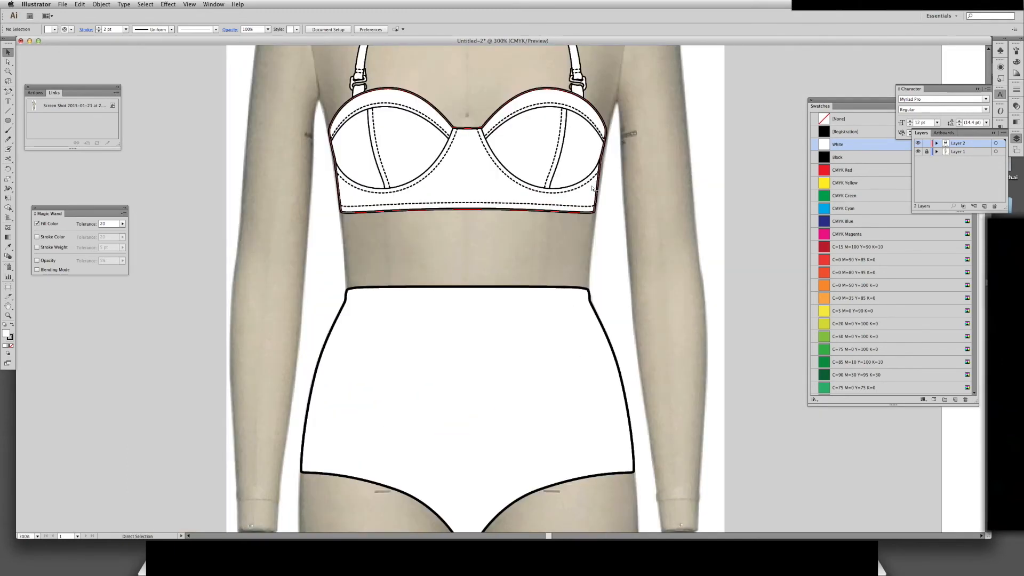
pyautogui.scroll(-3, 441, 222)
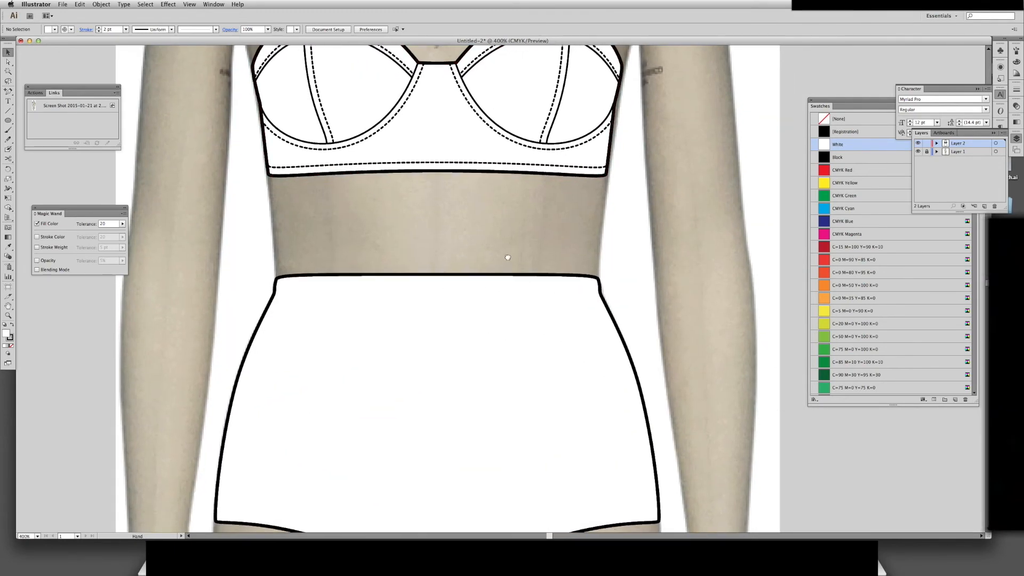
pyautogui.moveTo(552, 280); pyautogui.dragTo(571, 240)
pyautogui.click(533, 224)
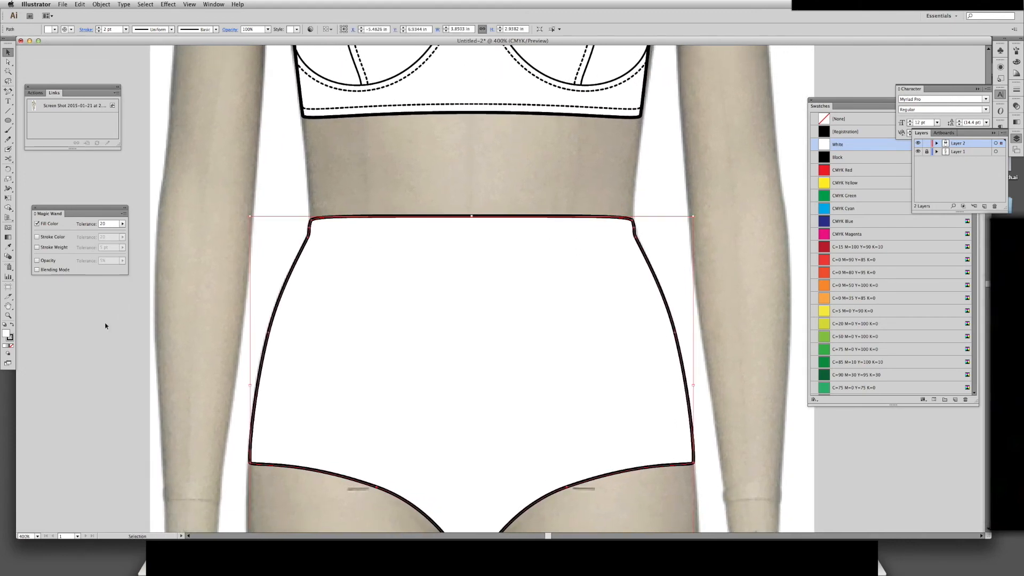
pyautogui.click(12, 346)
pyautogui.click(97, 322)
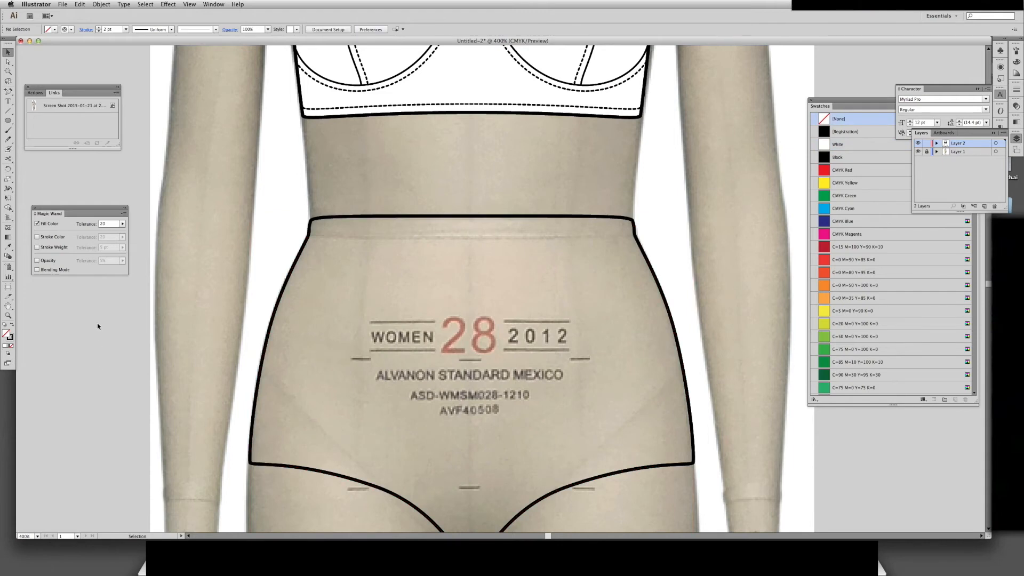
# Draw a straight Pen line across the waist between the brief's two upper corners
pyautogui.press('p')
pyautogui.click(312, 219)
pyautogui.click(632, 218)
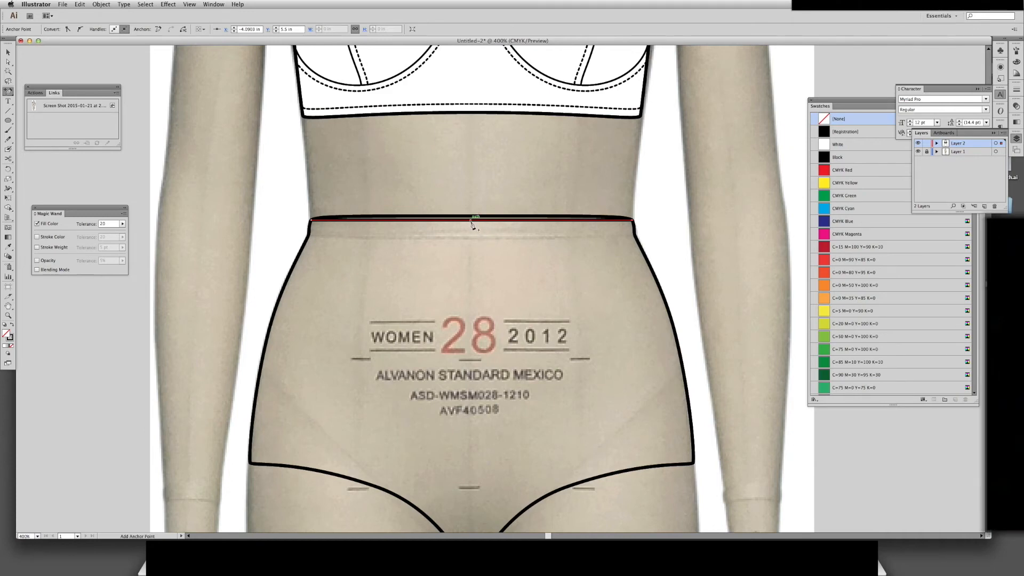
# Add a midpoint to the straight waist line, lower it slightly and smooth it into a downward curve
pyautogui.press('a')
pyautogui.click(475, 258)
pyautogui.moveTo(471, 220); pyautogui.dragTo(615, 233)
pyautogui.hotkey('shift', 'c')
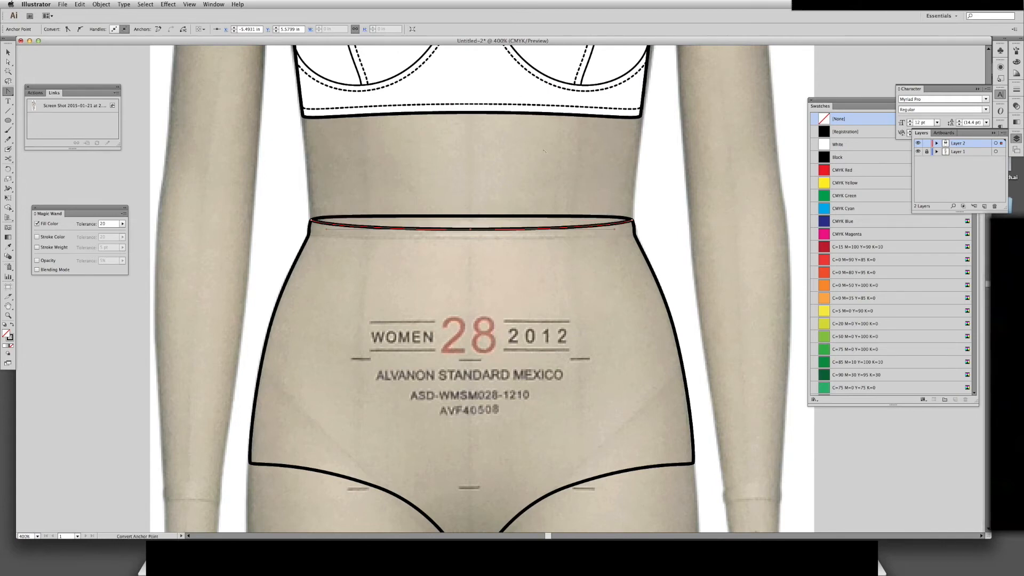
# Apply the bikini top's white fill and 2 pt stroke to the brief outline, and set the curved front waist line's fill to none
pyautogui.press('v')
pyautogui.press('i')
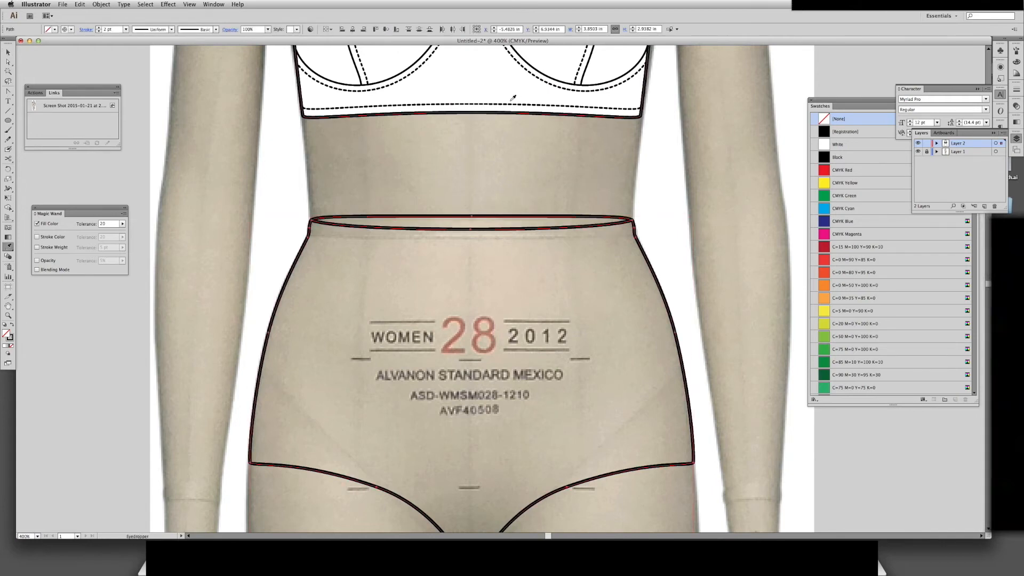
pyautogui.click(493, 114)
pyautogui.press('a')
pyautogui.click(520, 229)
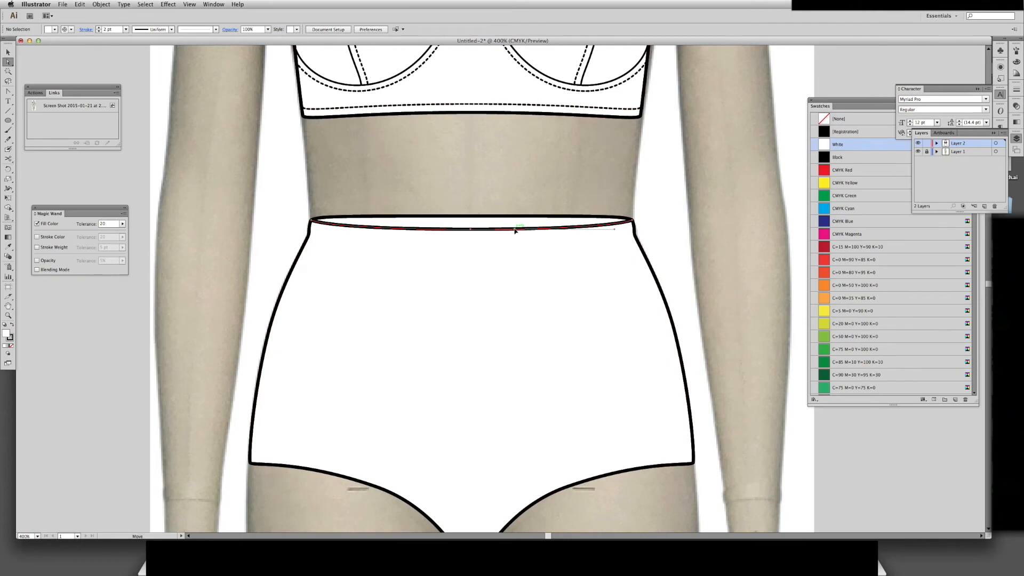
pyautogui.click(11, 345)
pyautogui.press('v')
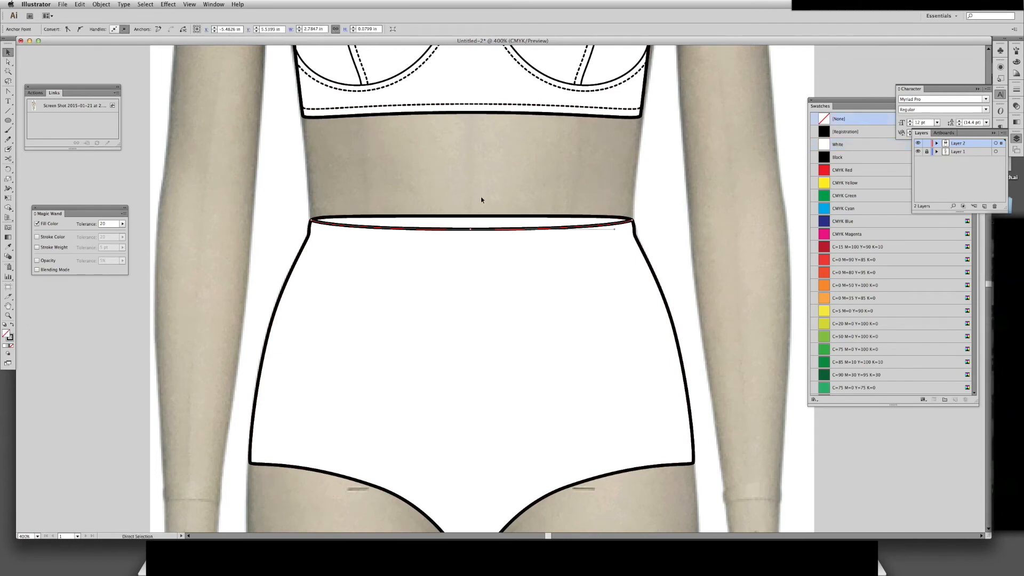
# Duplicate the curved waist line just below itself and apply the bikini top's dashed stitch style to the copy
pyautogui.click(482, 201)
pyautogui.moveTo(470, 232); pyautogui.dragTo(478, 245)
pyautogui.press('i')
pyautogui.click(511, 104)
pyautogui.press('a')
pyautogui.click(506, 176)
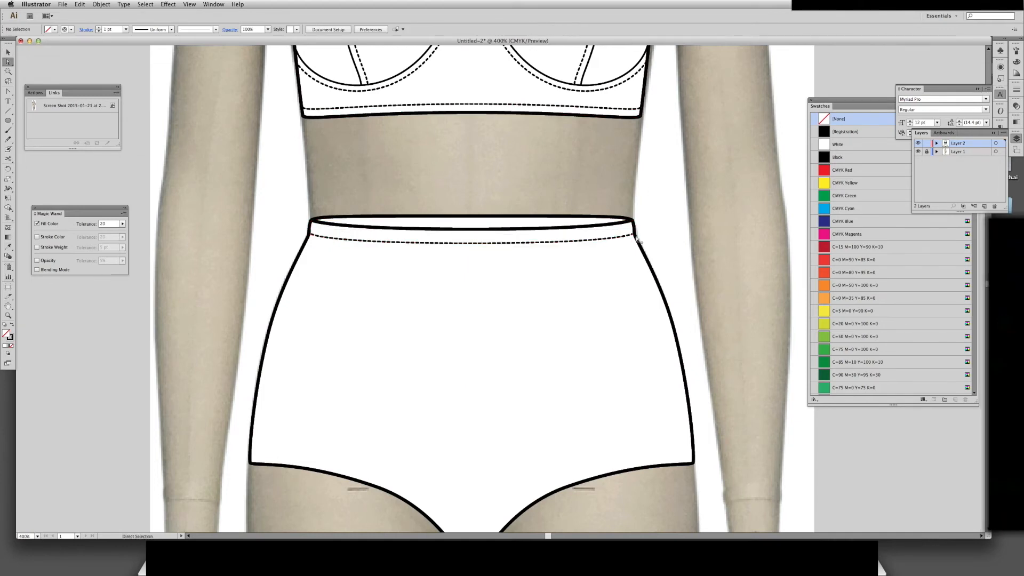
# Copy the brief's right-hand leg opening segment and paste it in front as a separate path
pyautogui.press('space')
pyautogui.moveTo(649, 242)
pyautogui.mouseDown()
pyautogui.moveTo(652, 309)
pyautogui.moveTo(619, 161)
pyautogui.mouseUp()
pyautogui.moveTo(541, 346); pyautogui.dragTo(533, 324)
pyautogui.click(536, 391)
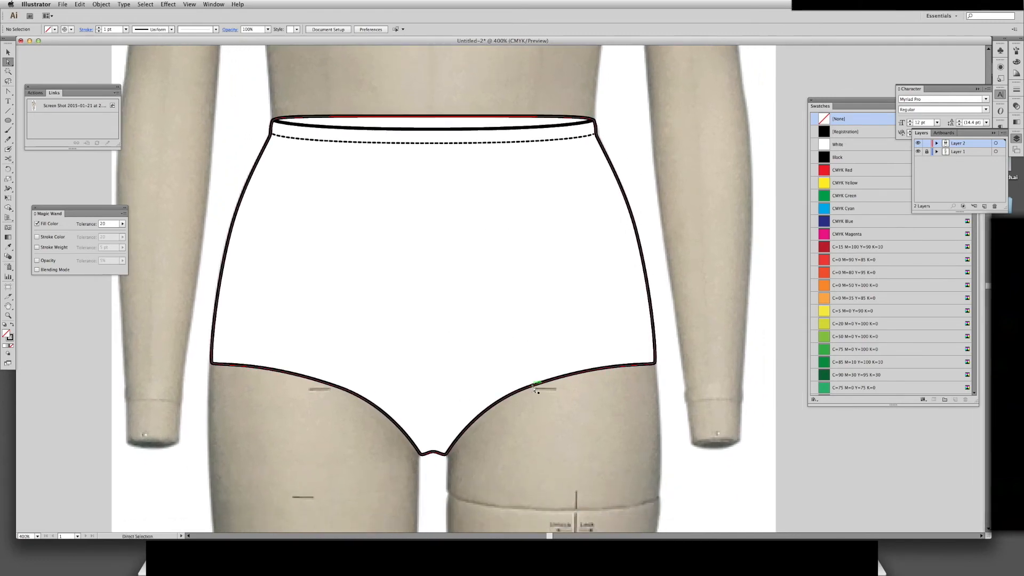
pyautogui.press('super+c')
pyautogui.press('super+f')
pyautogui.press('v')
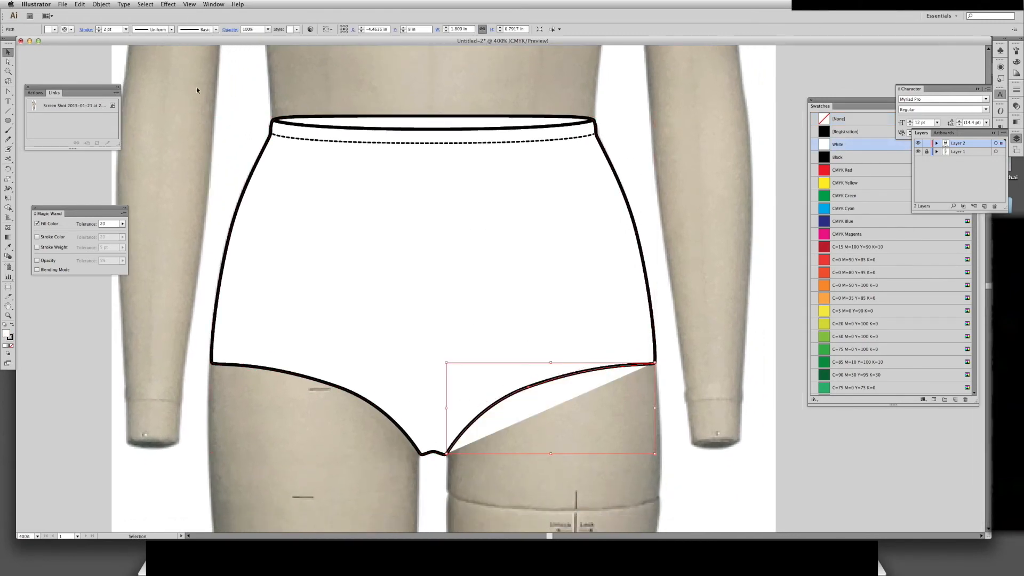
# Try offsetting the copied leg curve by -0.05 in with round joins and giving it the waist's dashed stitch style
pyautogui.click(99, 4)
pyautogui.moveTo(120, 156)
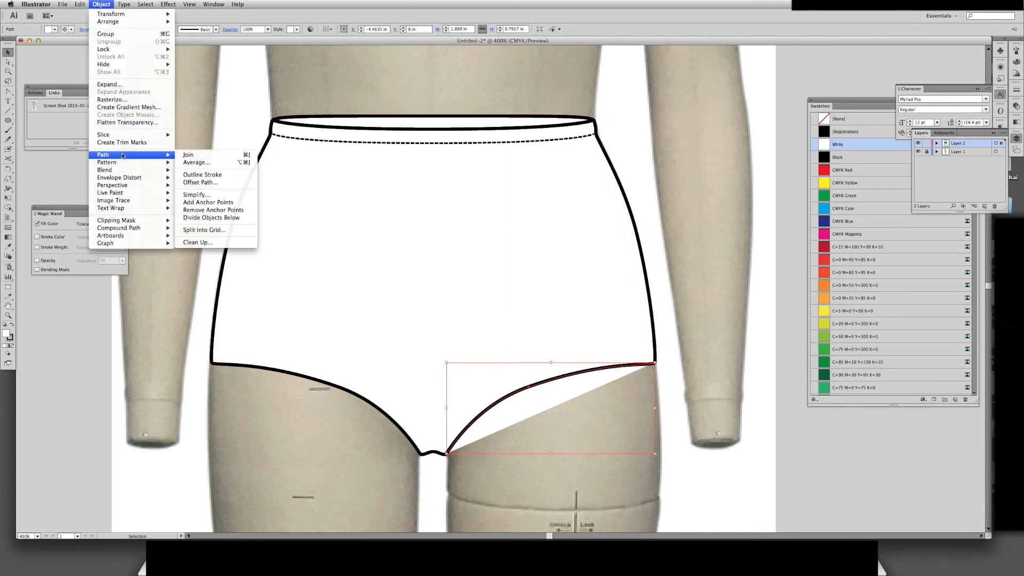
pyautogui.click(200, 182)
pyautogui.click(649, 348)
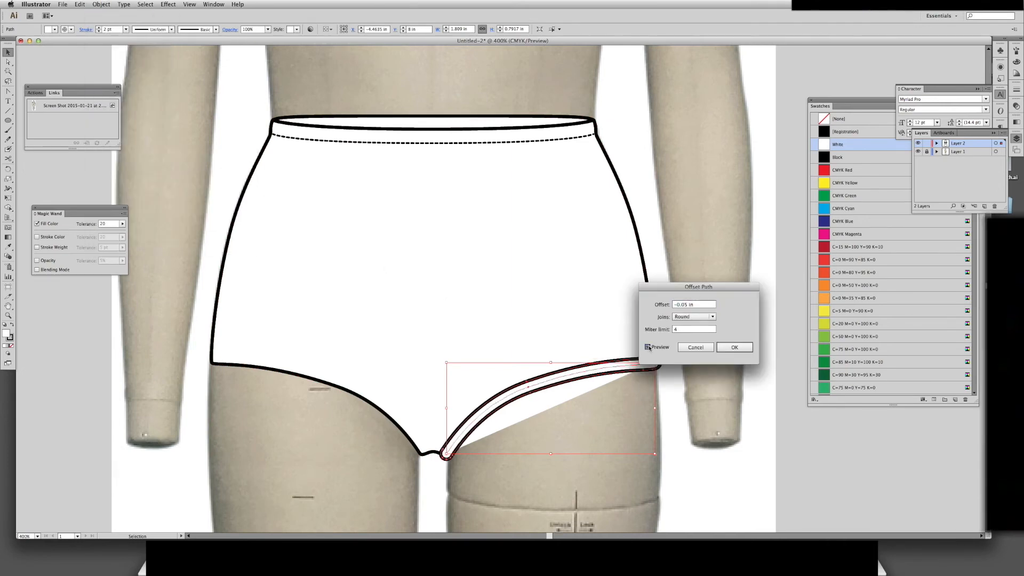
pyautogui.click(648, 348)
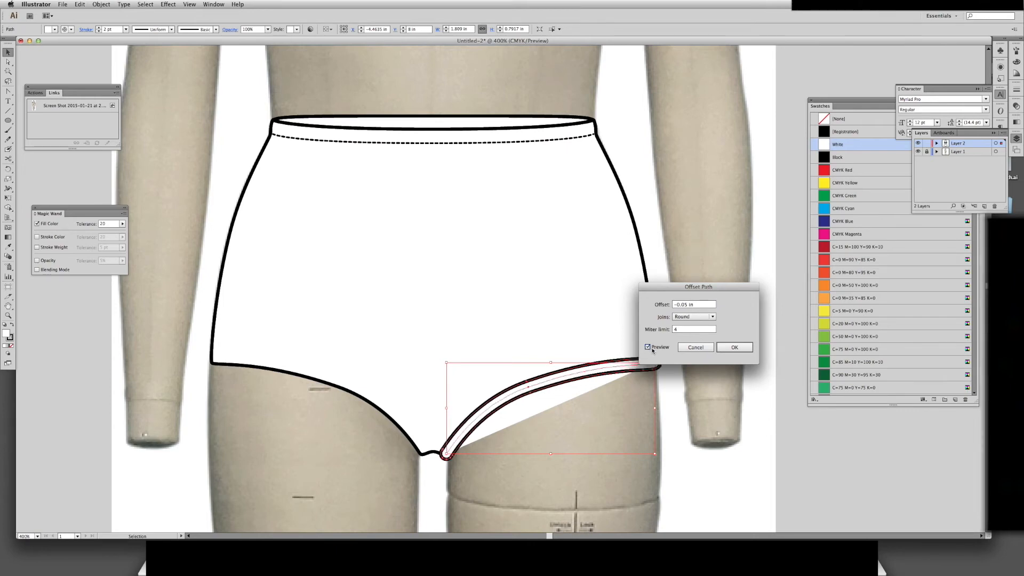
pyautogui.click(734, 347)
pyautogui.press('i')
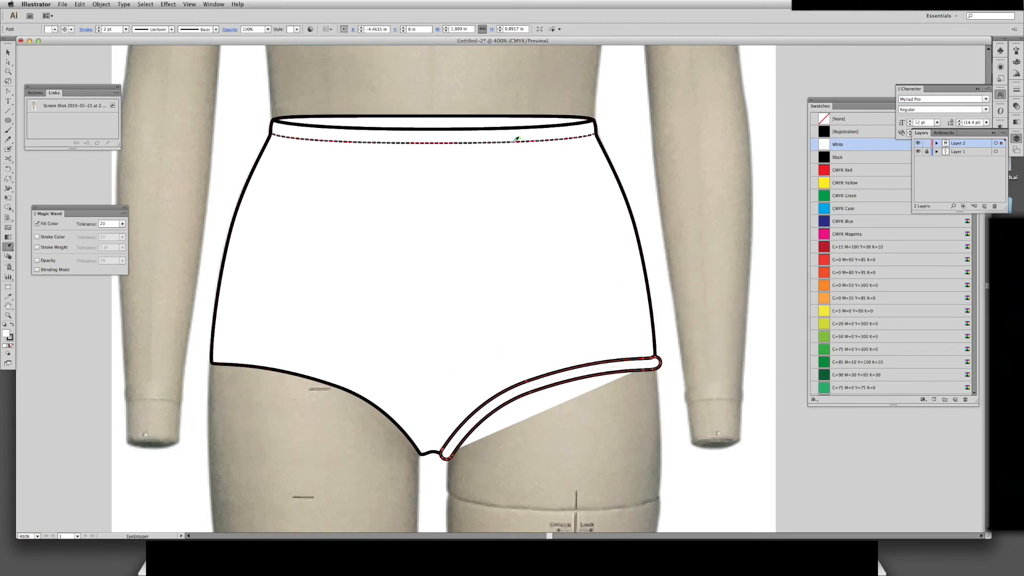
pyautogui.click(515, 141)
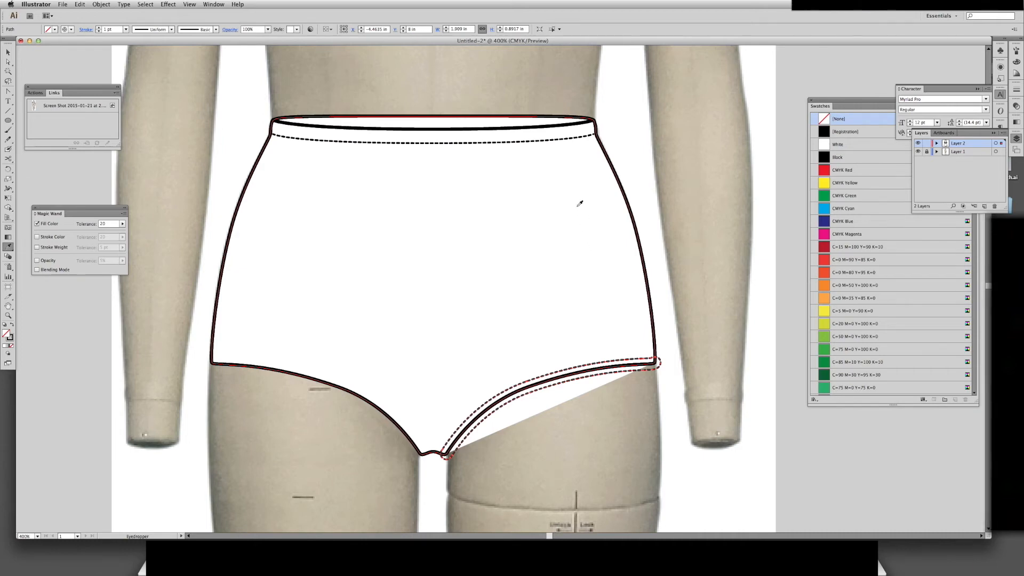
pyautogui.click(573, 175)
pyautogui.press('v')
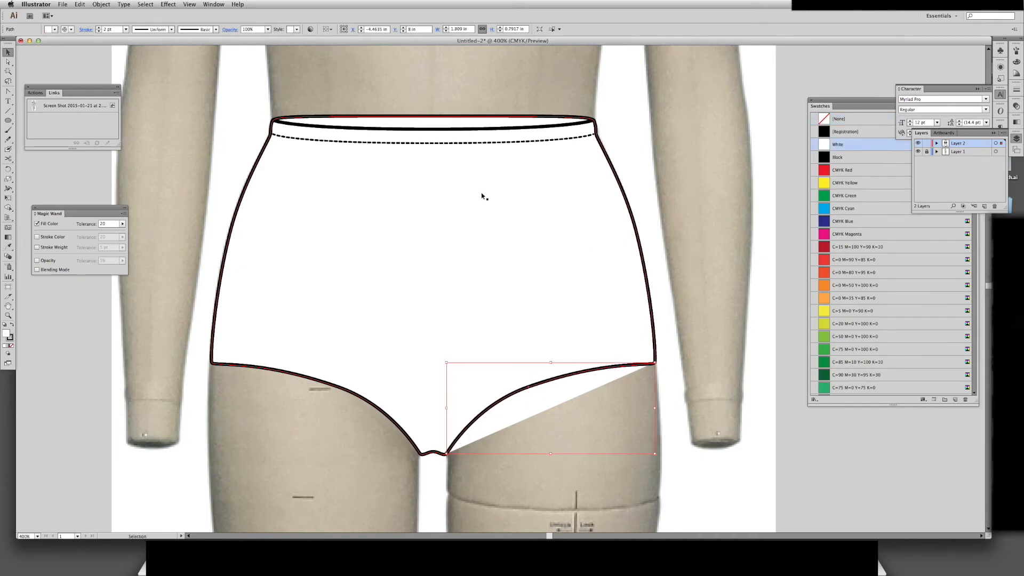
# Offset the copied leg curve by slightly more than 0.05 in with round joins, and apply the waist's dashed stitch style
pyautogui.click(101, 5)
pyautogui.moveTo(137, 155)
pyautogui.click(217, 180)
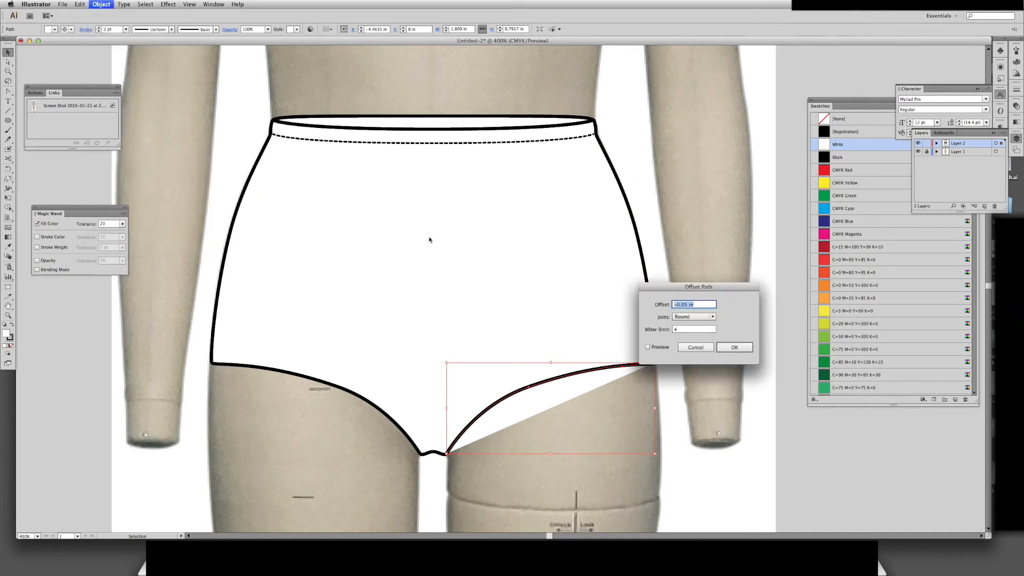
pyautogui.click(686, 305)
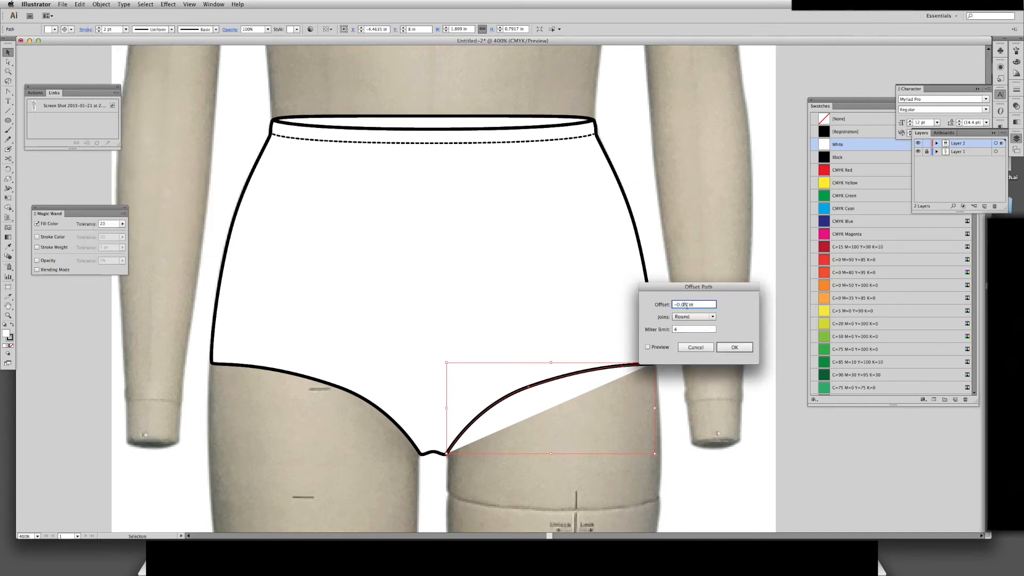
pyautogui.click(648, 347)
pyautogui.click(731, 348)
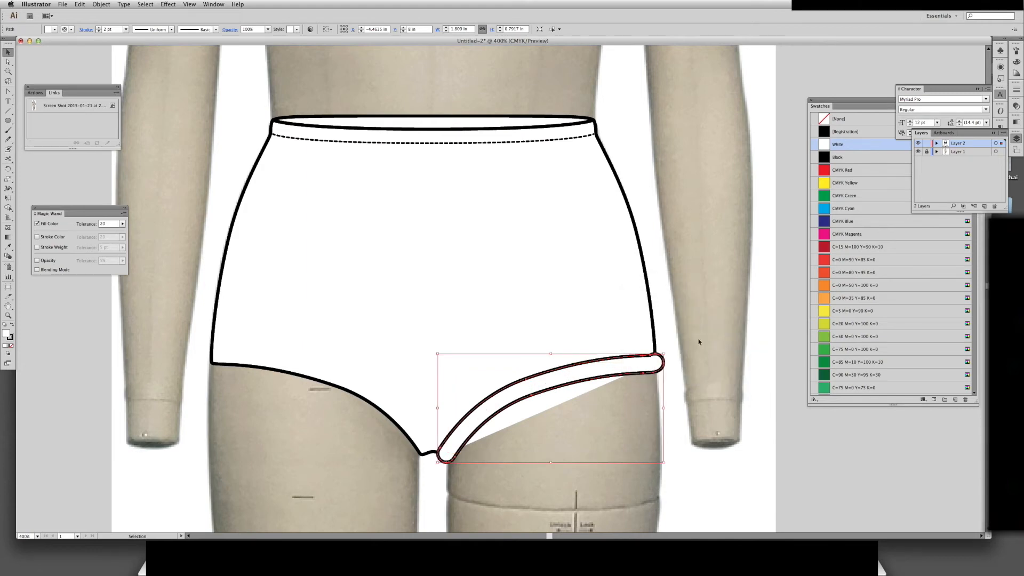
pyautogui.press('i')
pyautogui.click(558, 137)
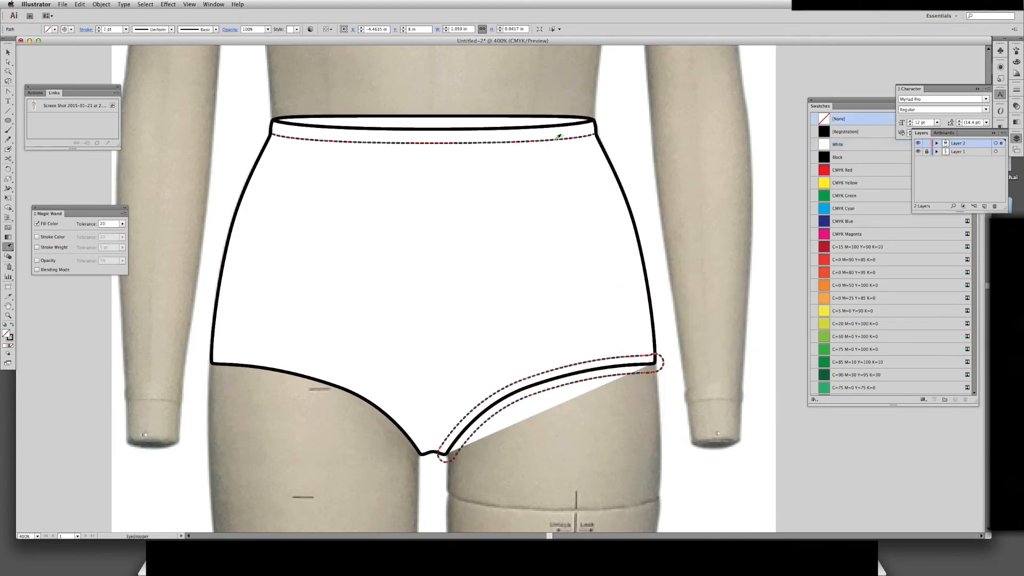
# Cut the dashed offset outline at the crotch and side edge with Scissors, delete its outer part, and align the remaining end to the side edge
pyautogui.press('c')
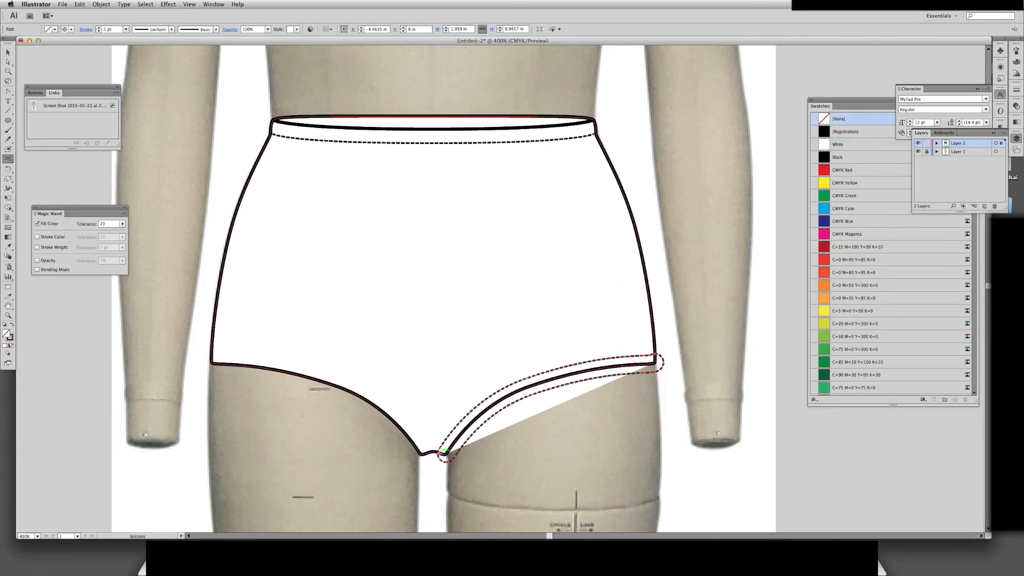
pyautogui.click(439, 452)
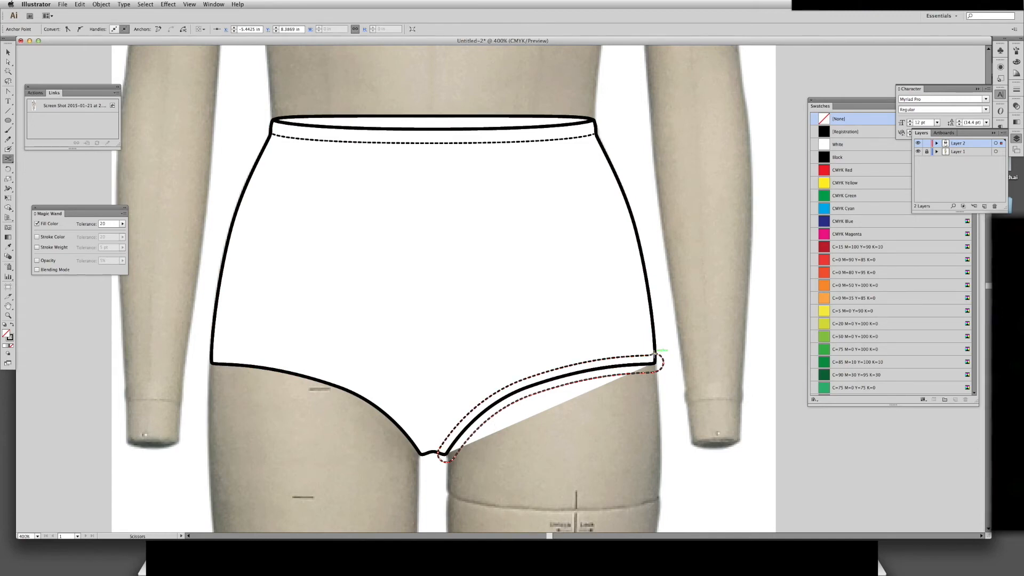
pyautogui.press('Delete')
pyautogui.press('a')
pyautogui.moveTo(654, 355); pyautogui.dragTo(655, 355)
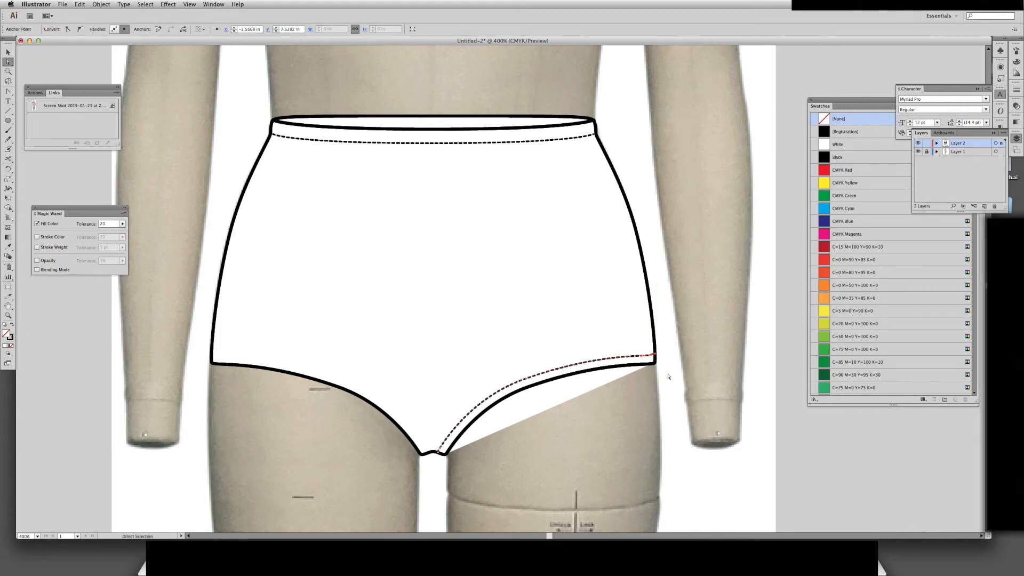
# Delete the solid white-filled copy of the leg curve, keeping the brief outline and dashed stitching
pyautogui.click(668, 373)
pyautogui.moveTo(532, 327); pyautogui.dragTo(555, 311)
pyautogui.click(588, 364)
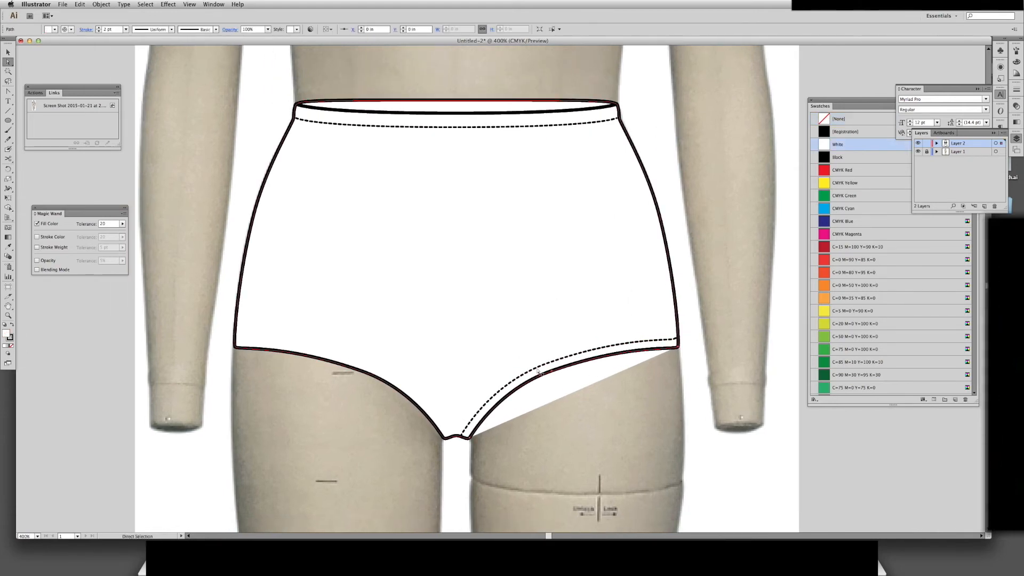
pyautogui.press('Delete')
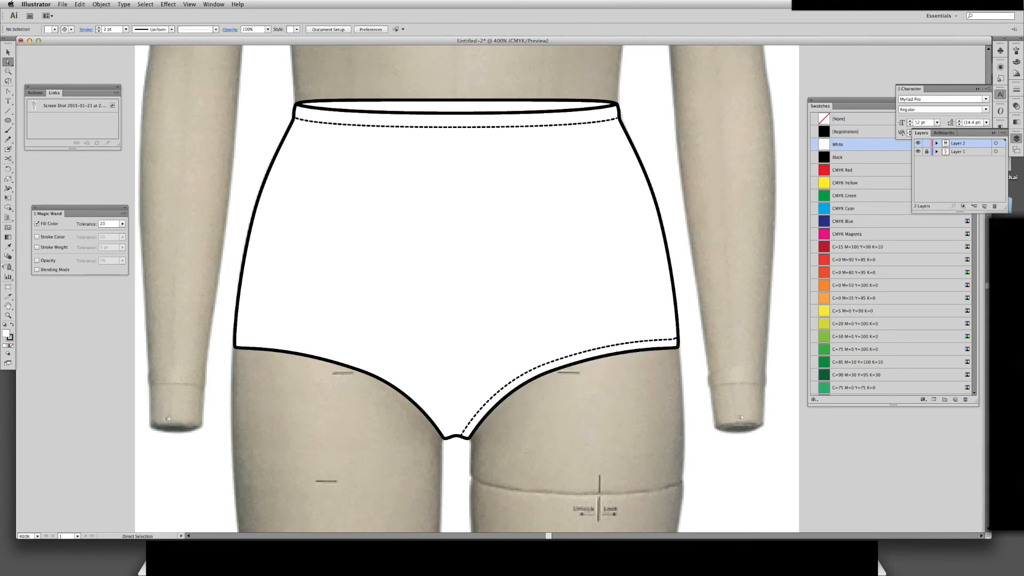
# Reflect a copy of the dashed leg stitching and place it along the opposite leg opening
pyautogui.press('v')
pyautogui.click(540, 368)
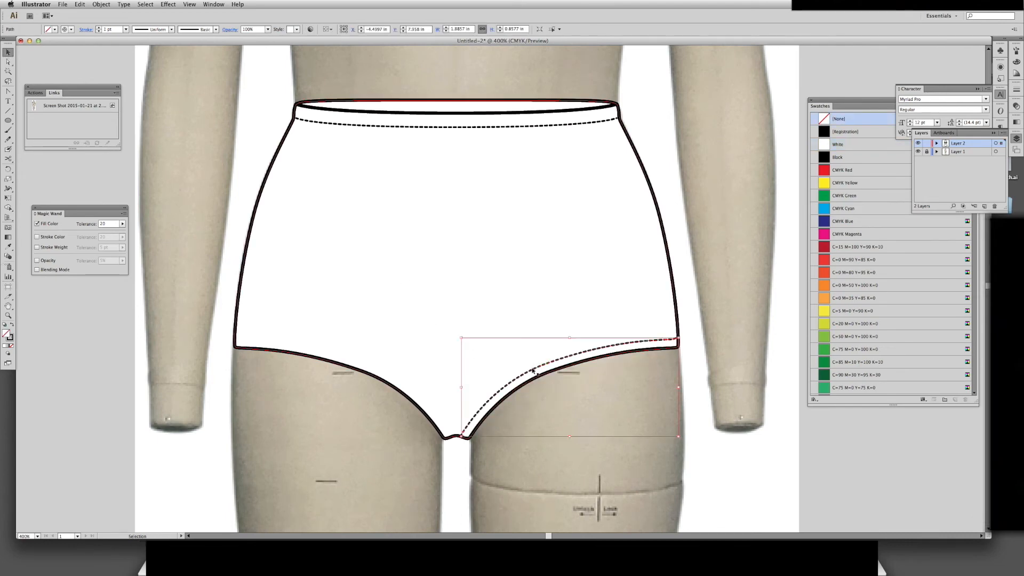
pyautogui.rightClick(532, 369)
pyautogui.moveTo(557, 470)
pyautogui.click(616, 494)
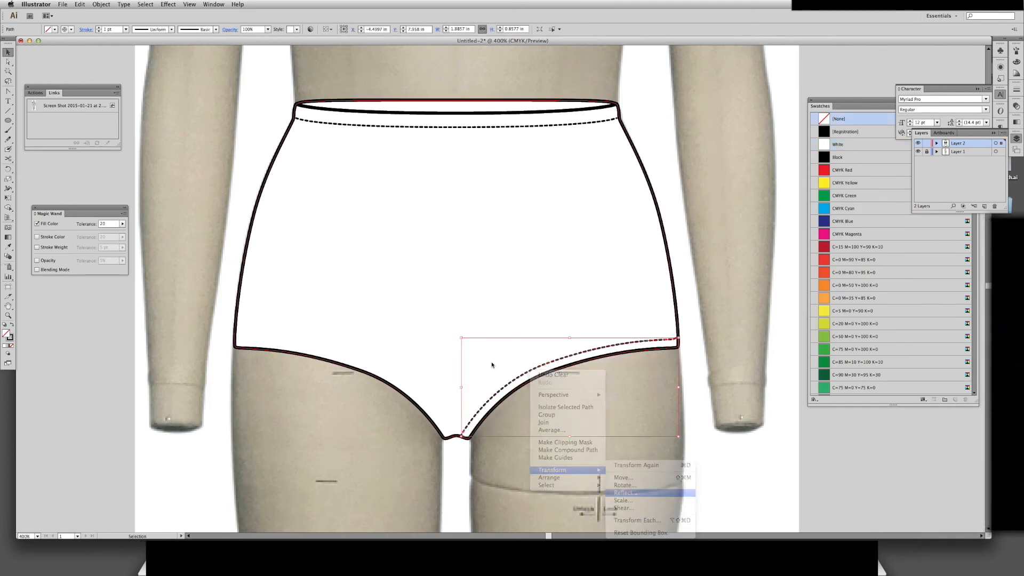
pyautogui.click(612, 311)
pyautogui.moveTo(626, 386); pyautogui.dragTo(412, 373)
pyautogui.click(523, 464)
# Try making a separate copy of the brief's back waist edge and nudging it down into the waistband
pyautogui.scroll(6, 577, 260)
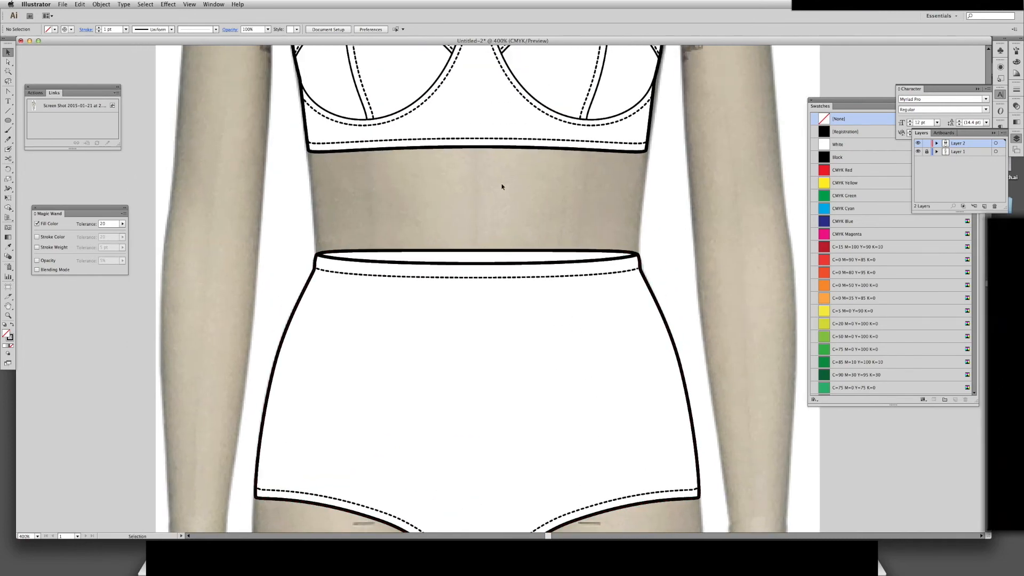
pyautogui.scroll(2, 517, 275)
pyautogui.press('a')
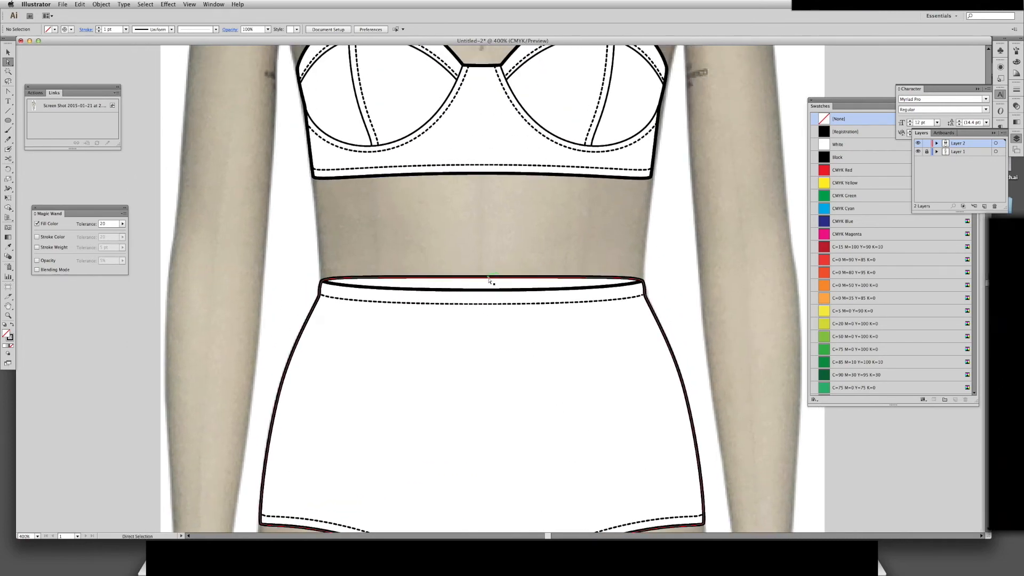
pyautogui.click(489, 279)
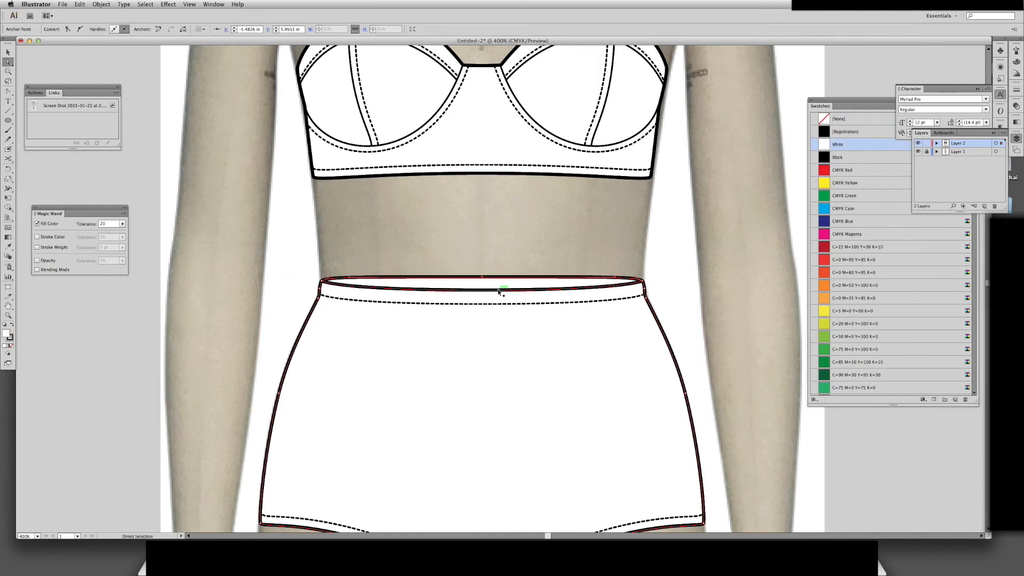
pyautogui.click(571, 169)
pyautogui.press('Down')
pyautogui.press('Down')
pyautogui.press('Down')
pyautogui.press('Down')
pyautogui.press('Down')
pyautogui.press('Down')
pyautogui.press('Down')
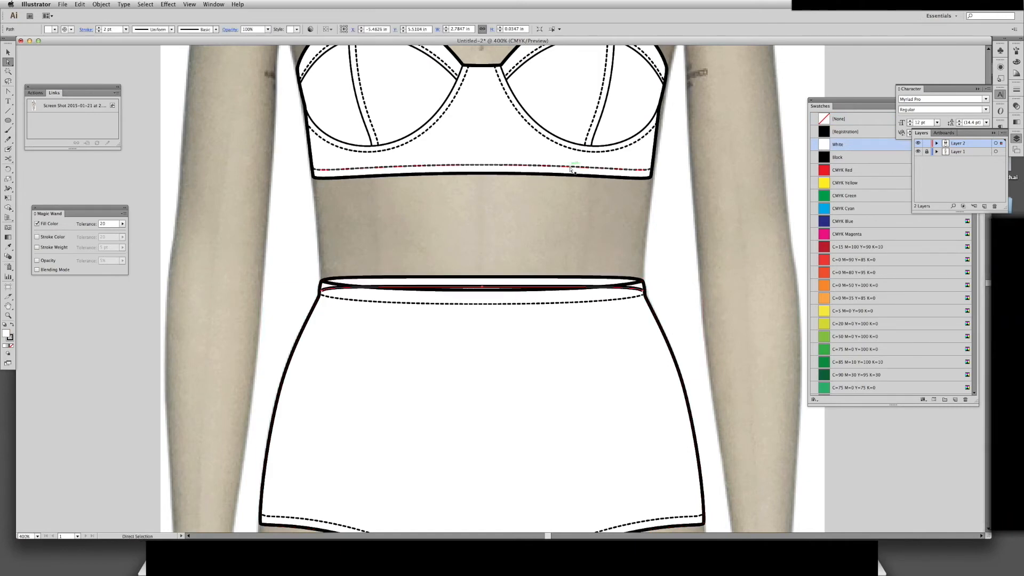
pyautogui.press('Down')
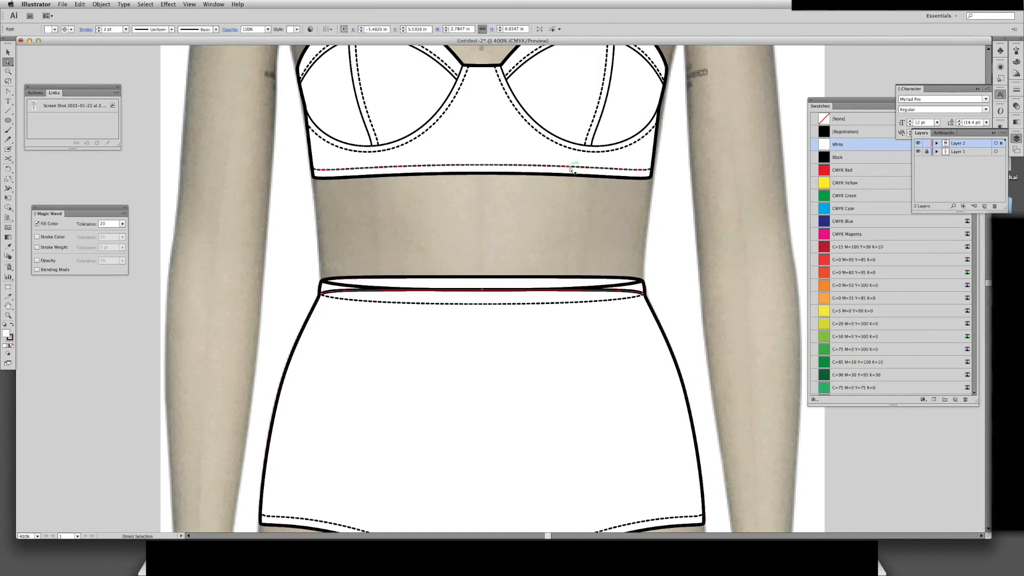
# Try the waist's dashed stitch style on the lowered back waist copy, and delete that copy
pyautogui.press('i')
pyautogui.click(525, 302)
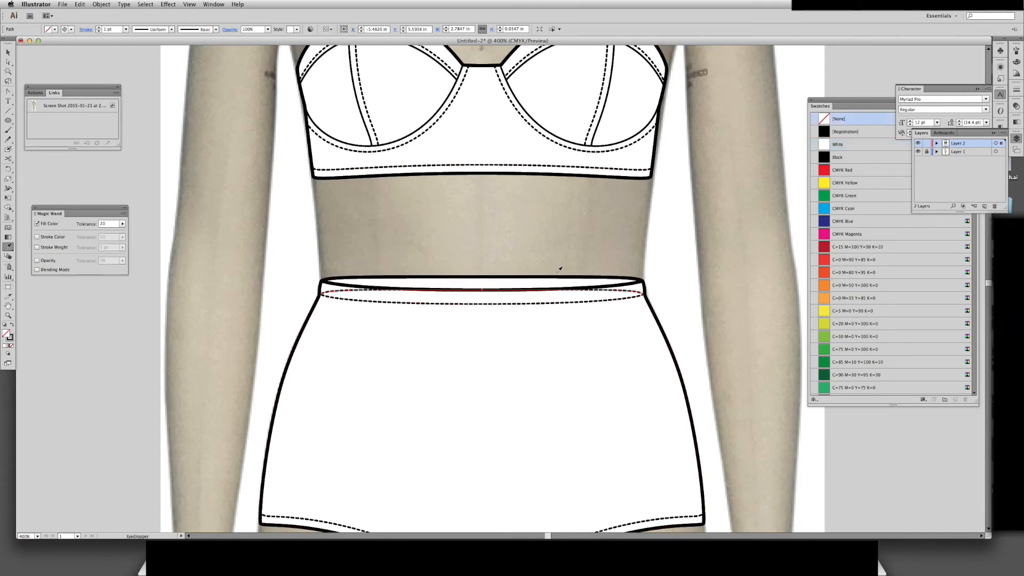
pyautogui.press('v')
pyautogui.click(630, 293)
pyautogui.press('Delete')
# Draw a curved vertical seam with the Pen tool from the left part of the front waist edge down to the leg opening
pyautogui.moveTo(490, 335); pyautogui.dragTo(524, 241)
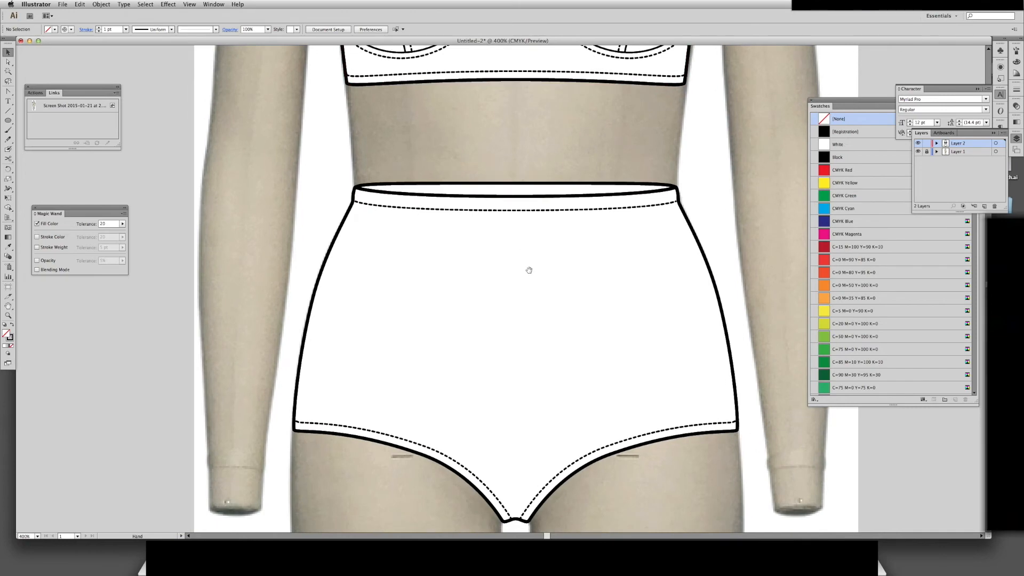
pyautogui.moveTo(513, 94); pyautogui.dragTo(507, 104)
pyautogui.press('p')
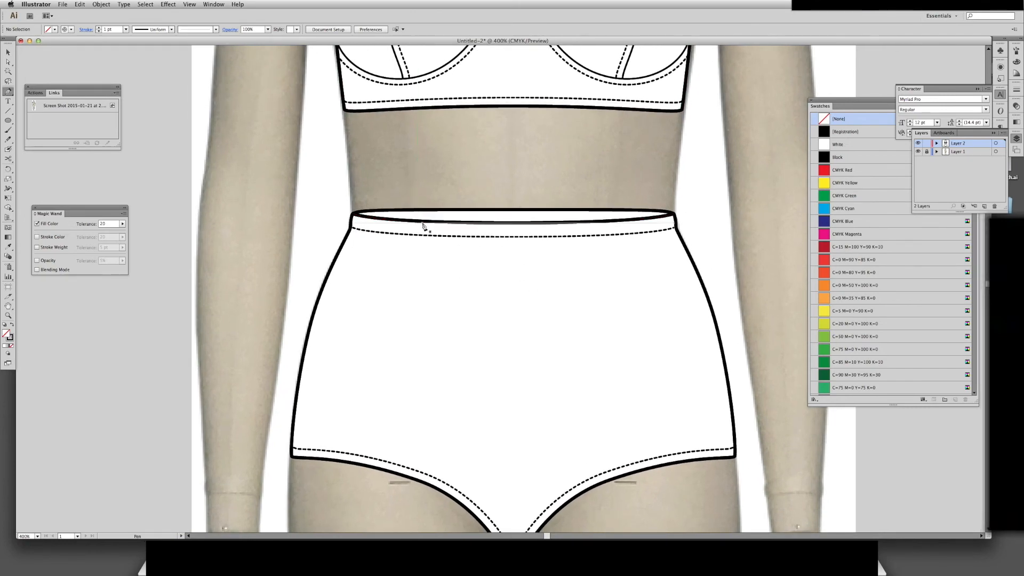
pyautogui.click(423, 221)
pyautogui.click(423, 235)
pyautogui.scroll(-5, 430, 288)
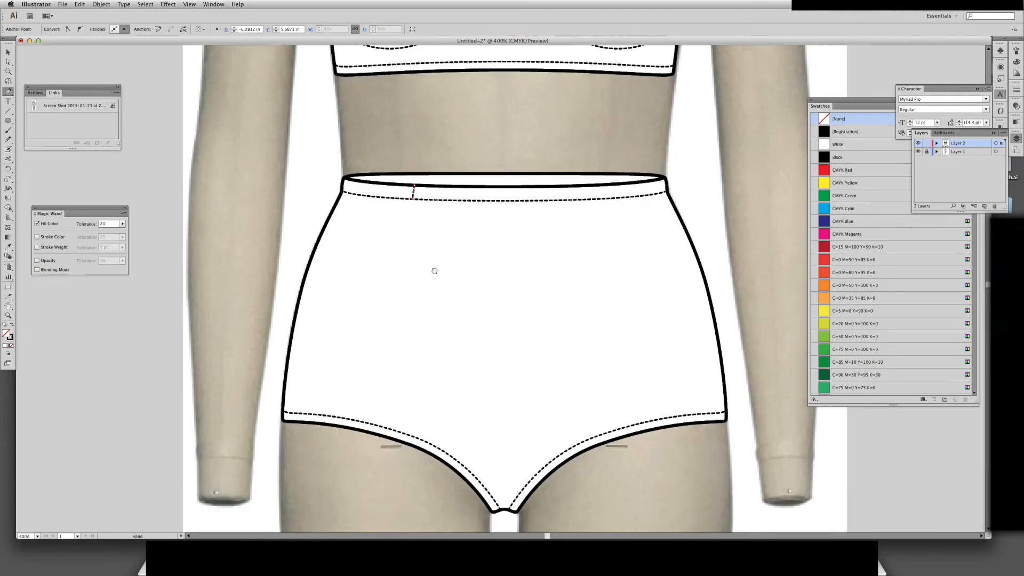
pyautogui.moveTo(387, 364); pyautogui.dragTo(385, 478)
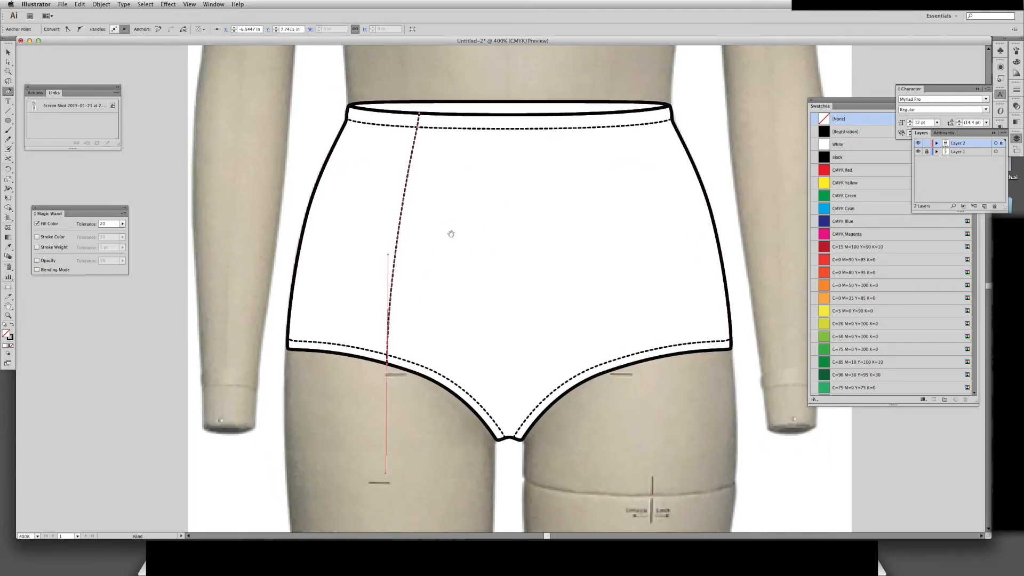
pyautogui.scroll(4, 437, 290)
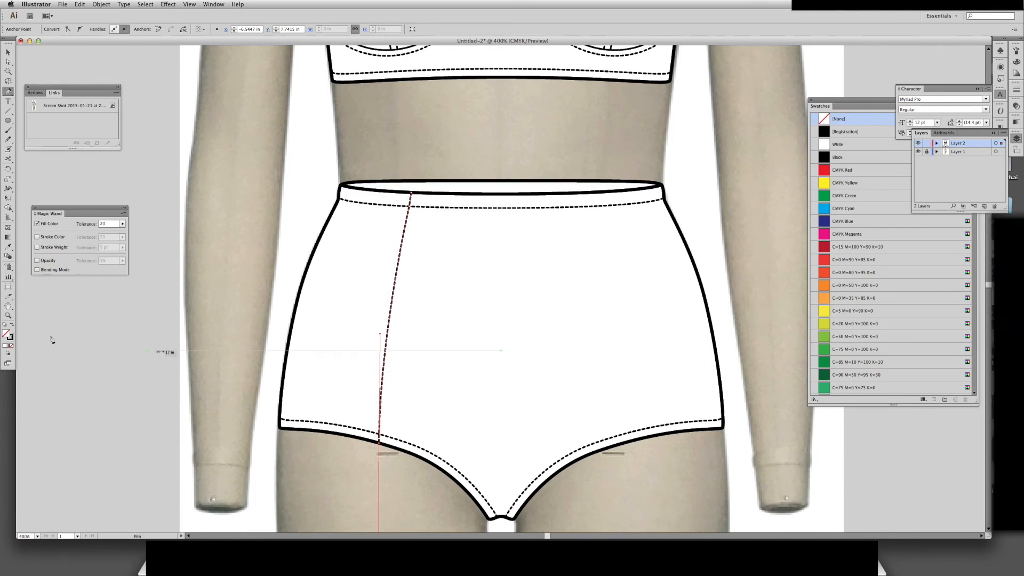
# Duplicate the dashed vertical seam and place the copy a short distance to its left
pyautogui.press('v')
pyautogui.click(401, 481)
pyautogui.moveTo(385, 430); pyautogui.dragTo(412, 446)
pyautogui.moveTo(378, 362); pyautogui.dragTo(399, 379)
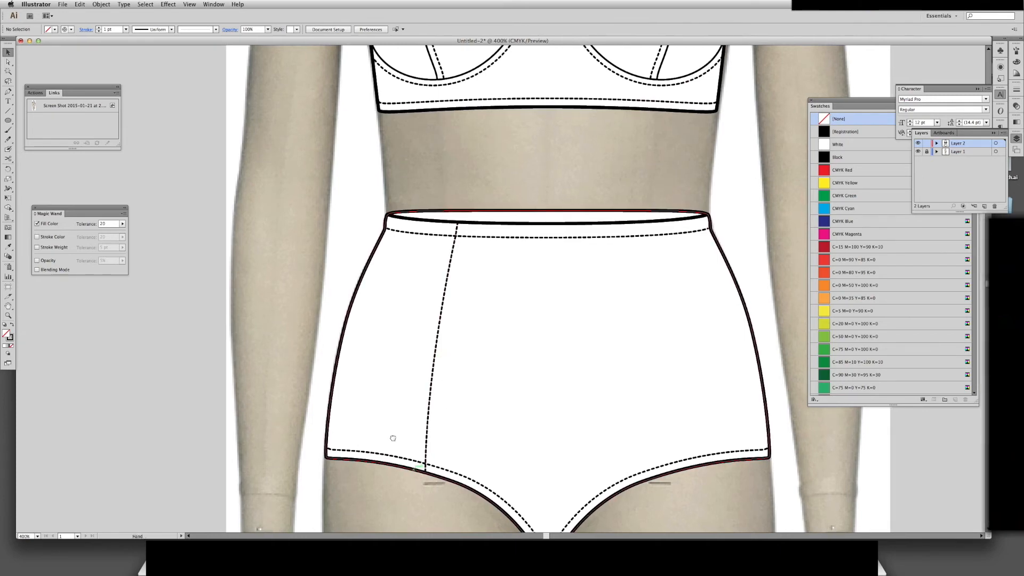
pyautogui.scroll(-3, 408, 446)
pyautogui.click(406, 367)
pyautogui.moveTo(404, 368); pyautogui.dragTo(394, 367)
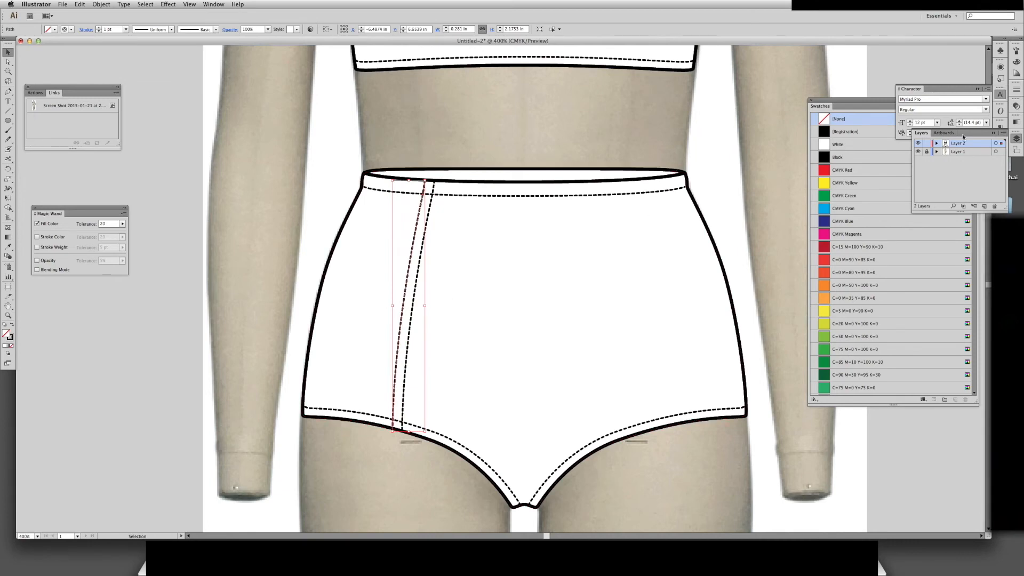
# Turn off the dashed line on the seam copy so it becomes a solid 1 pt line
pyautogui.click(1017, 89)
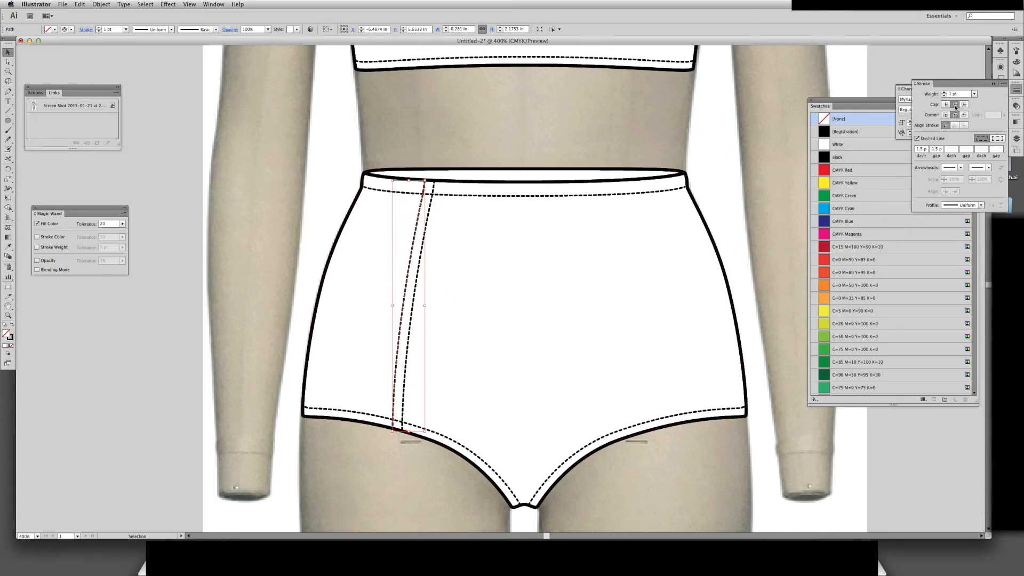
pyautogui.click(919, 138)
pyautogui.click(743, 187)
pyautogui.scroll(1, 744, 187)
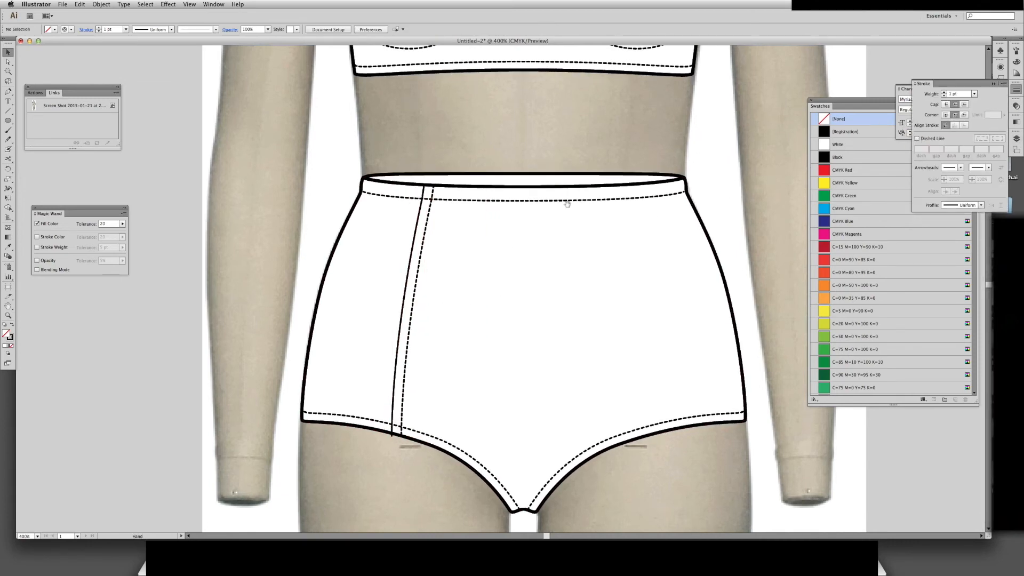
# Nudge the solid and dashed seam lines together slightly towards the center front
pyautogui.click(407, 352)
pyautogui.keyDown('shift'); pyautogui.click(396, 354); pyautogui.keyUp('shift')
pyautogui.press('Right')
pyautogui.press('Right')
pyautogui.press('Right')
pyautogui.press('Right')
pyautogui.press('Right')
pyautogui.press('Right')
pyautogui.press('Right')
pyautogui.press('Right')
pyautogui.press('Right')
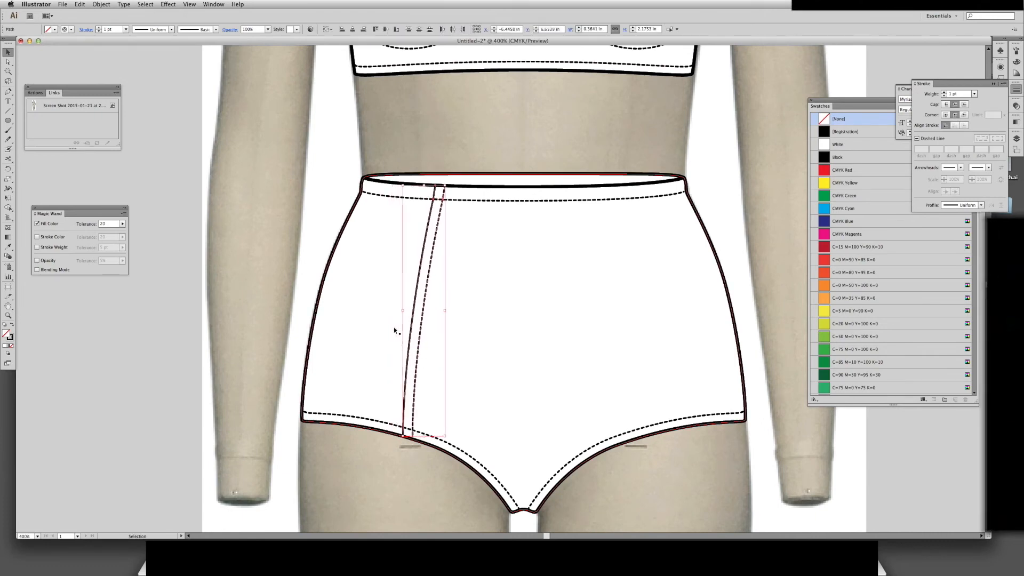
# Extend the lower ends of the seam lines down to meet the leg opening edge
pyautogui.press('a')
pyautogui.click(411, 464)
pyautogui.moveTo(414, 436); pyautogui.dragTo(414, 441)
pyautogui.press('v')
# Reflect the solid and dashed seam pair and place the mirrored copy on the opposite side of the brief, keeping the original pair
pyautogui.click(460, 492)
pyautogui.moveTo(388, 399); pyautogui.dragTo(426, 423)
pyautogui.keyDown('shift'); pyautogui.click(436, 421); pyautogui.keyUp('shift')
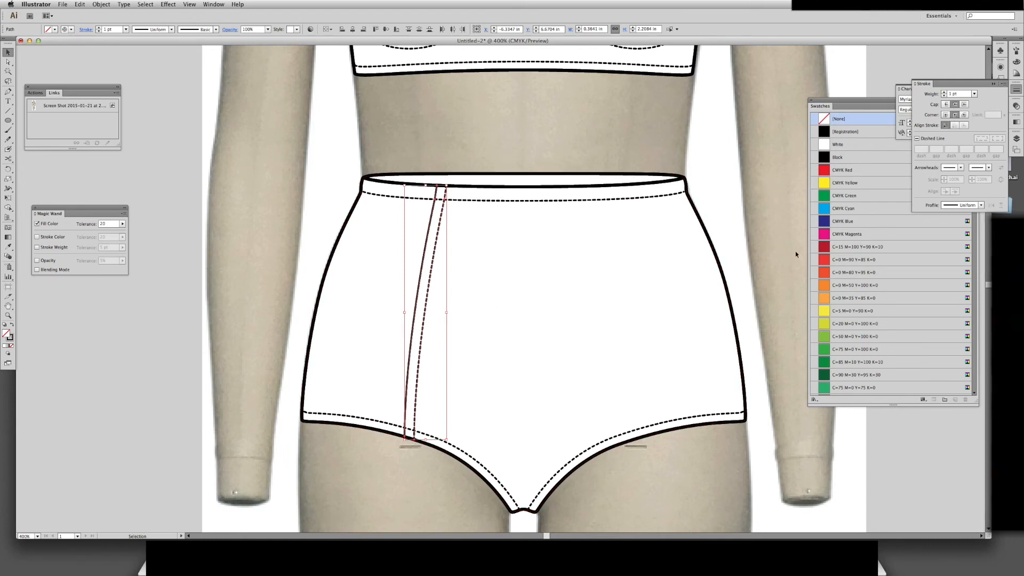
pyautogui.rightClick(417, 363)
pyautogui.moveTo(437, 457)
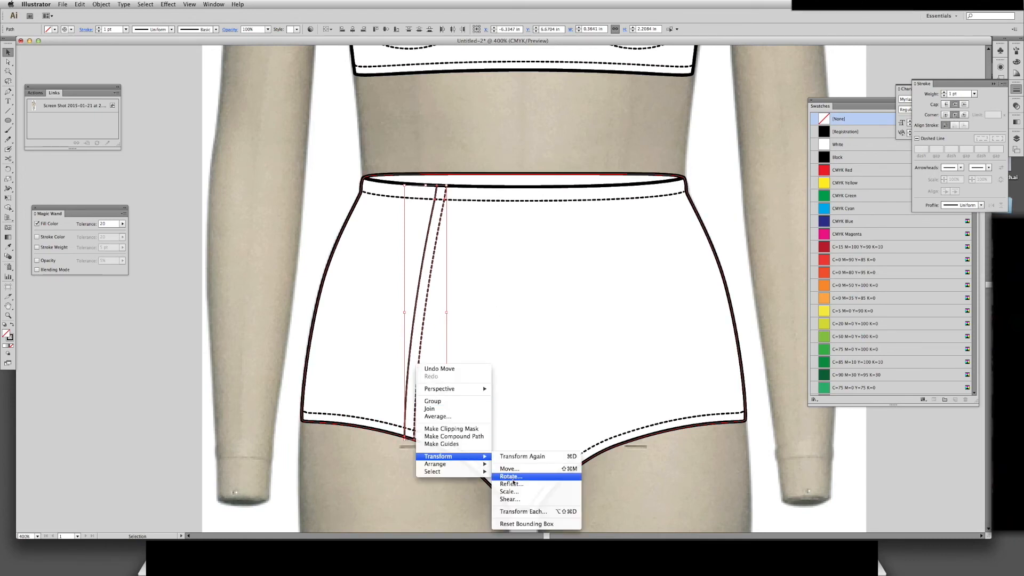
pyautogui.click(513, 484)
pyautogui.click(600, 310)
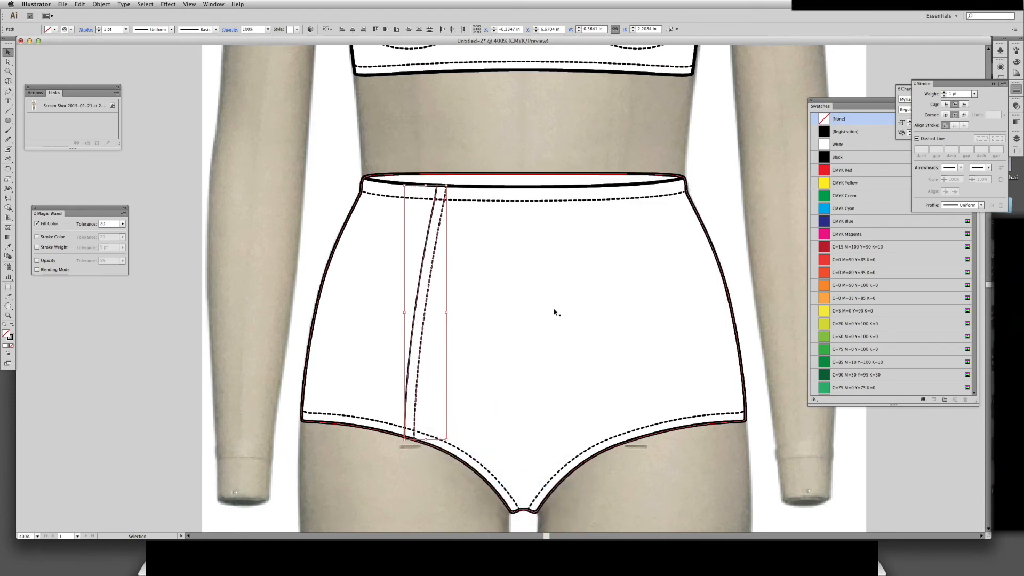
pyautogui.moveTo(433, 405); pyautogui.dragTo(633, 394)
pyautogui.keyDown('shift'); pyautogui.click(414, 372); pyautogui.keyUp('shift')
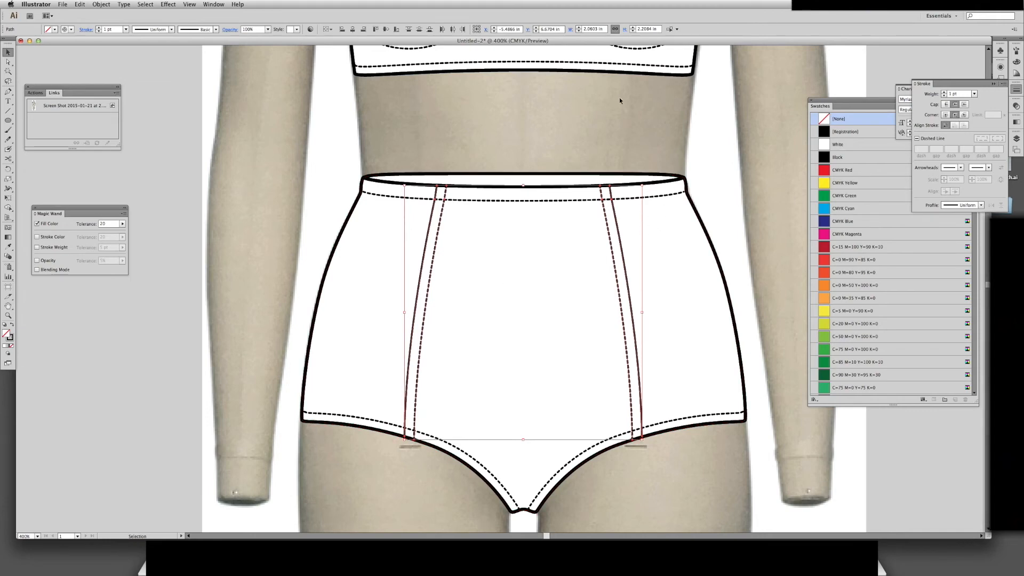
pyautogui.click(715, 185)
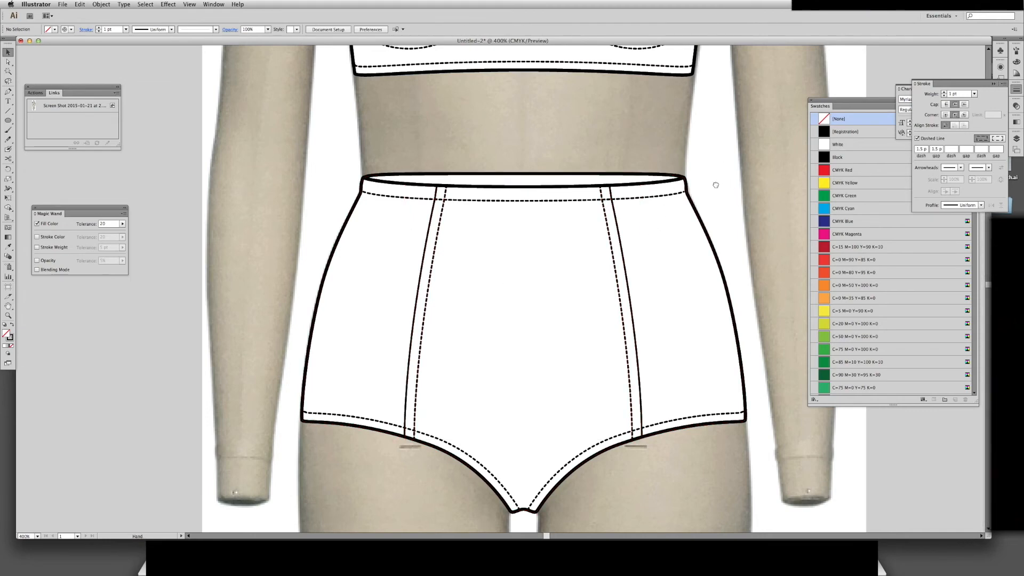
# Hide Layer 1 with the mannequin template to show the finished bikini sketch alone
pyautogui.moveTo(716, 185); pyautogui.dragTo(708, 145)
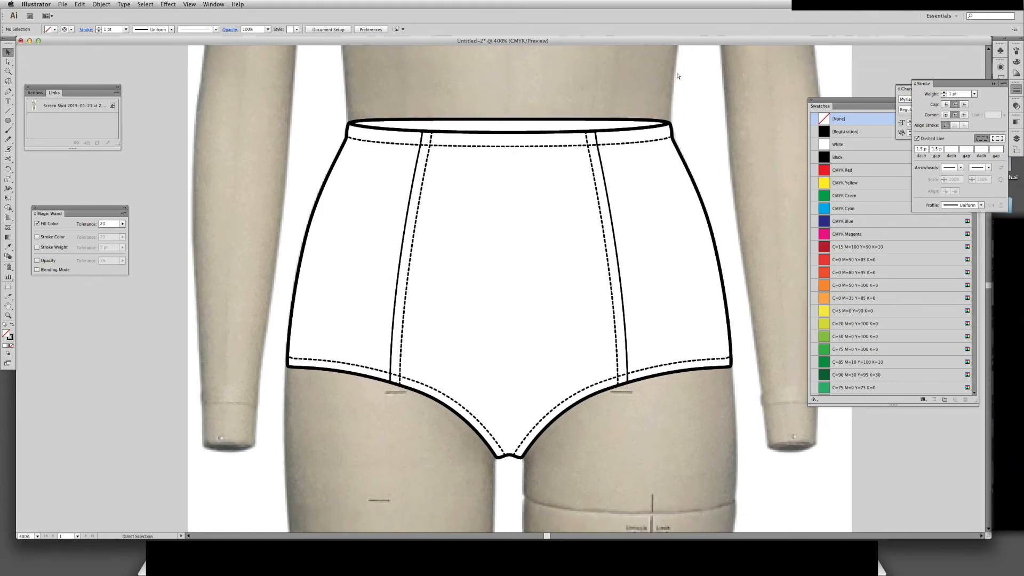
pyautogui.press('super+1')
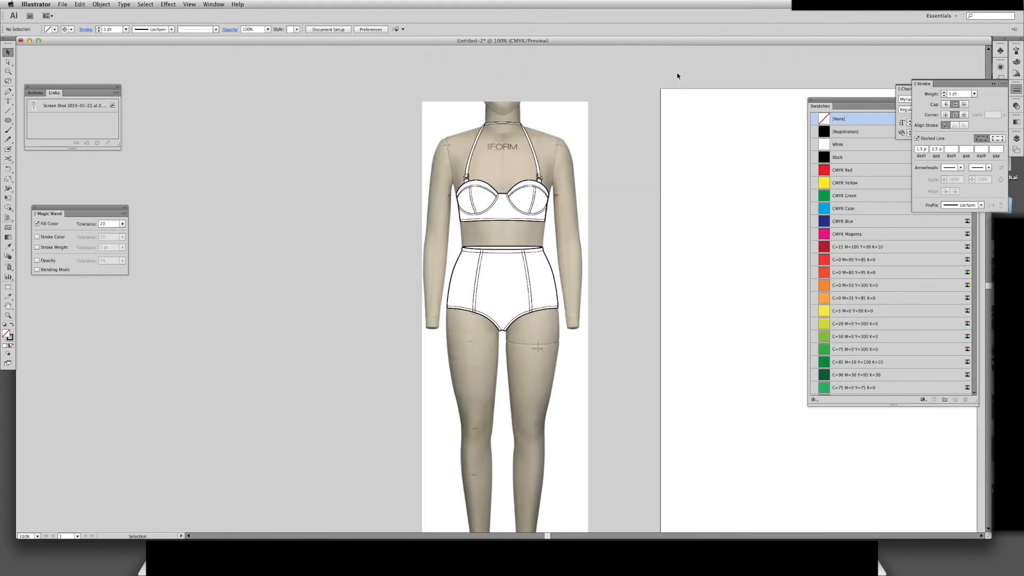
pyautogui.click(1017, 140)
pyautogui.click(918, 152)
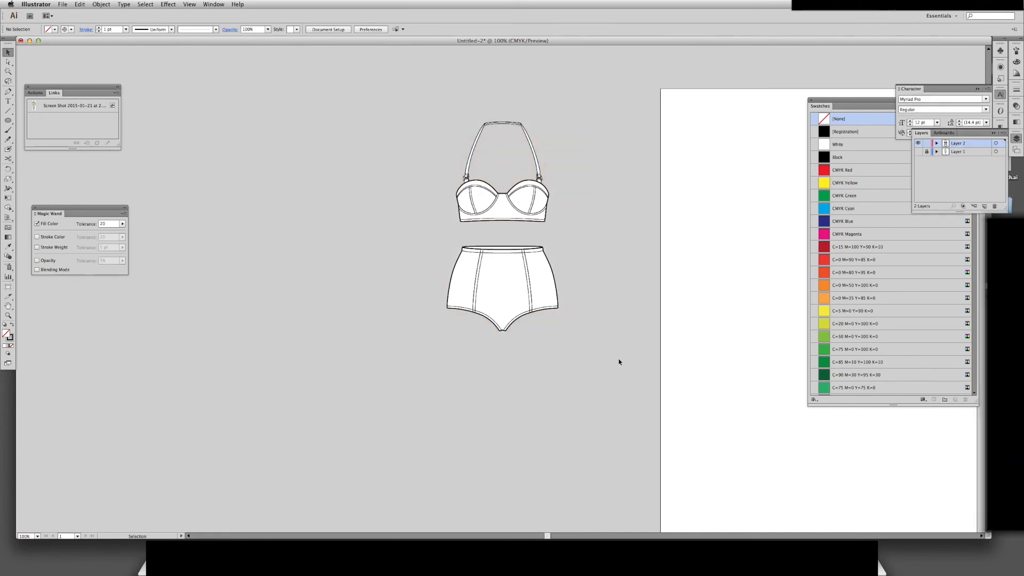
pyautogui.scroll(2, 629, 354)
pyautogui.hscroll(-1, 630, 354)
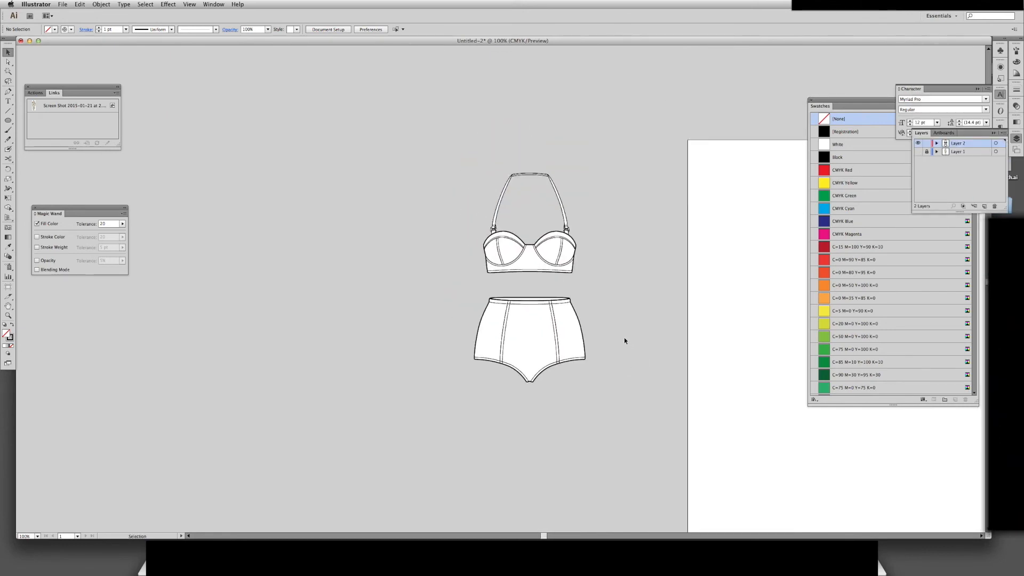
pyautogui.moveTo(652, 380); pyautogui.dragTo(651, 394)
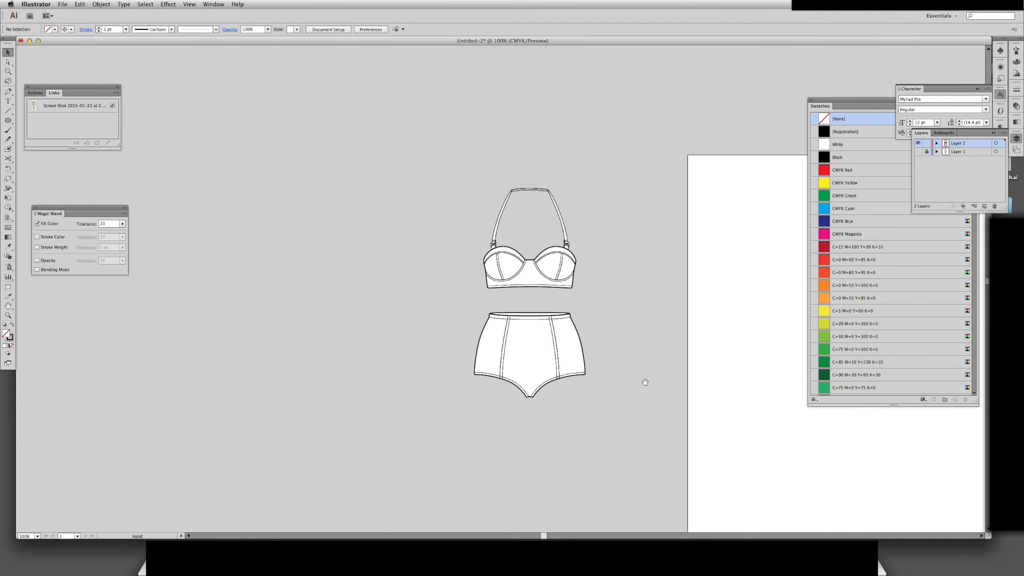
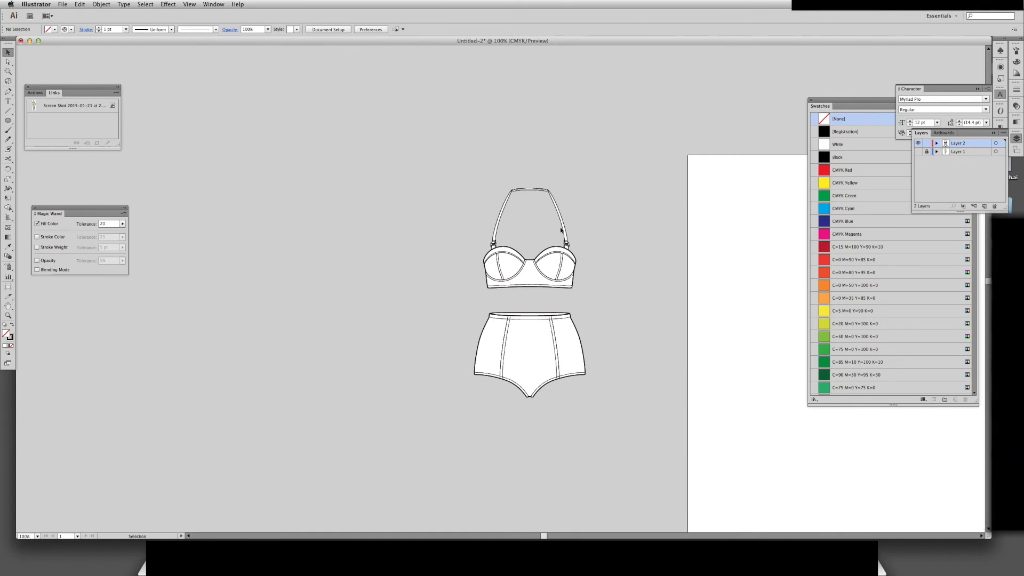
# Select the complete bikini top and bottom and move them onto the artboard
pyautogui.press('super+minus')
pyautogui.moveTo(604, 277); pyautogui.dragTo(601, 266)
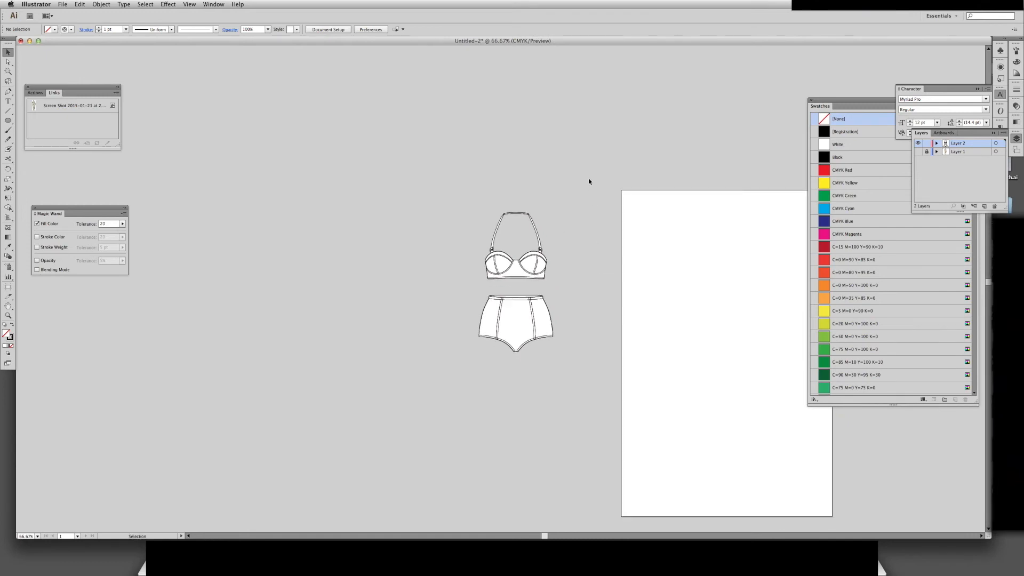
pyautogui.moveTo(597, 177); pyautogui.dragTo(469, 384)
pyautogui.moveTo(535, 421); pyautogui.dragTo(451, 405)
pyautogui.moveTo(464, 299); pyautogui.dragTo(677, 322)
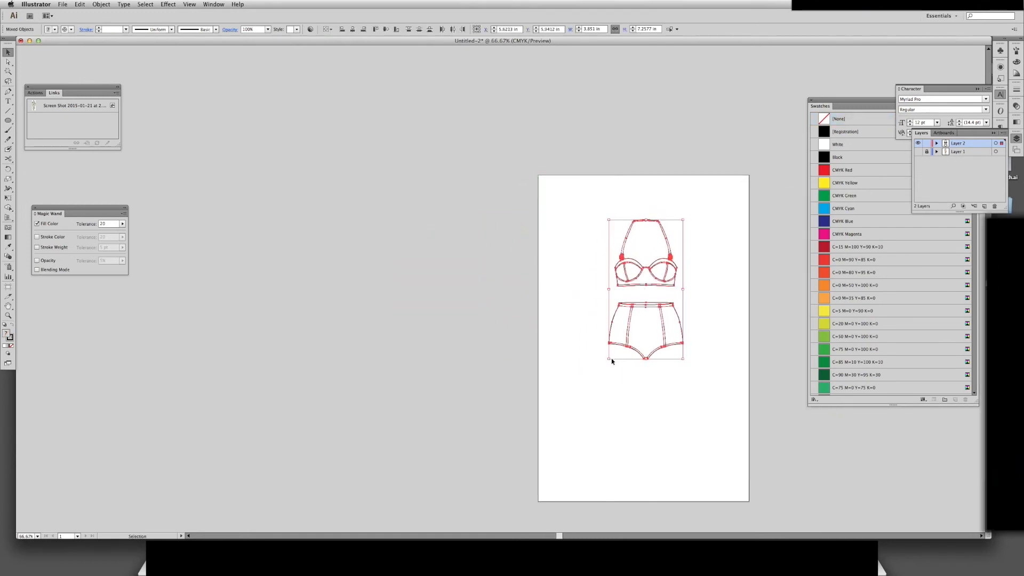
# Scale the bikini set uniformly to 200% including strokes and effects, and shift it down to fit within the artboard
pyautogui.doubleClick(7, 179)
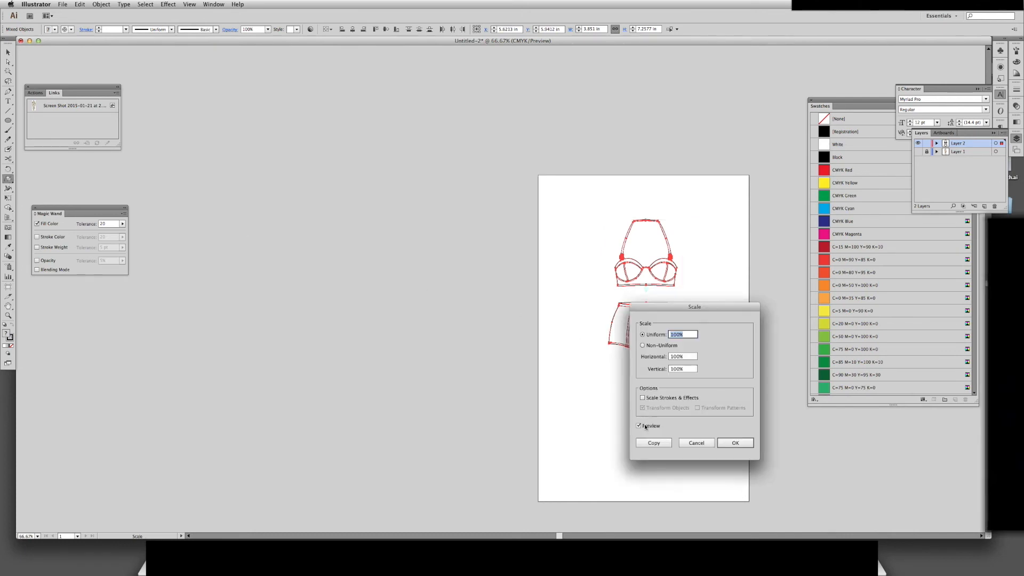
pyautogui.click(643, 398)
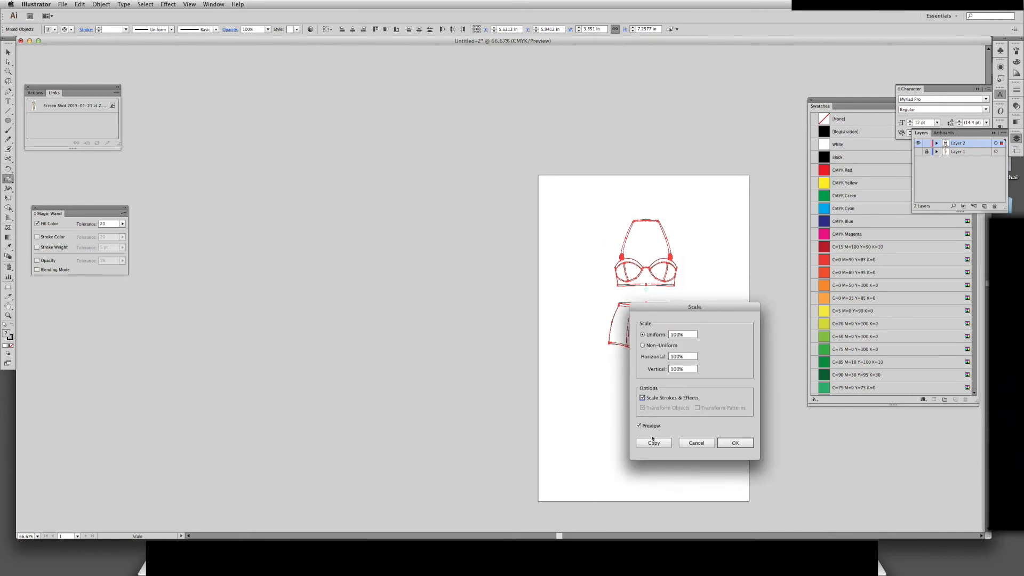
pyautogui.click(689, 334)
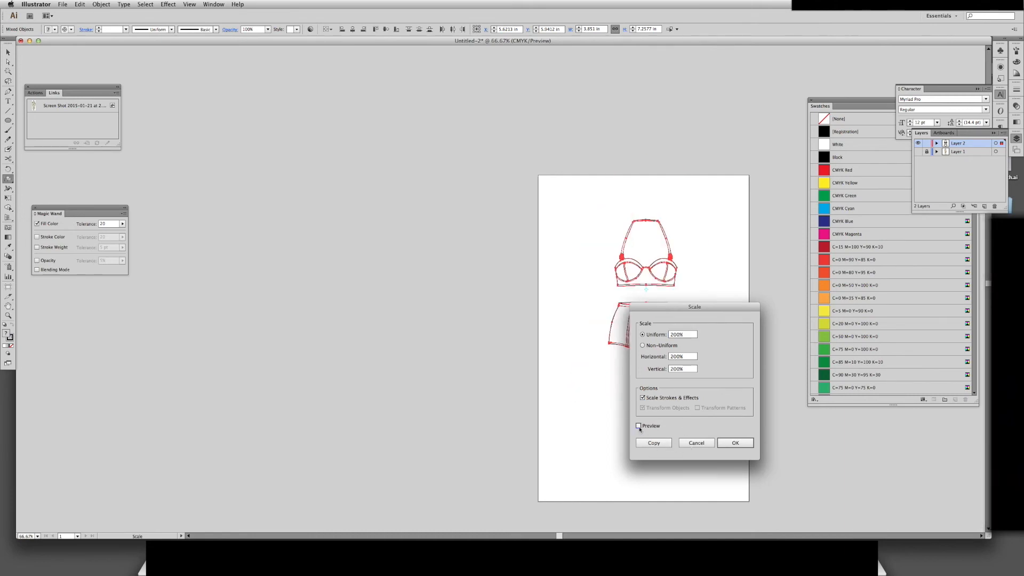
pyautogui.click(639, 426)
pyautogui.click(735, 443)
pyautogui.press('v')
pyautogui.moveTo(669, 431); pyautogui.dragTo(668, 464)
pyautogui.click(761, 434)
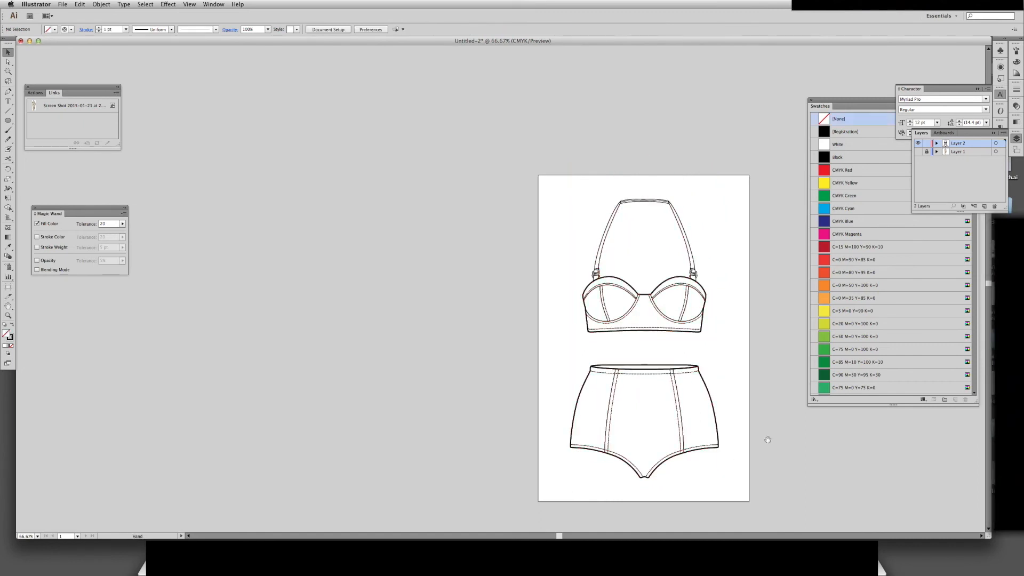
# Draw a circle about 0.6 in wide in the empty area to the right of the artboard
pyautogui.hscroll(3, 640, 374)
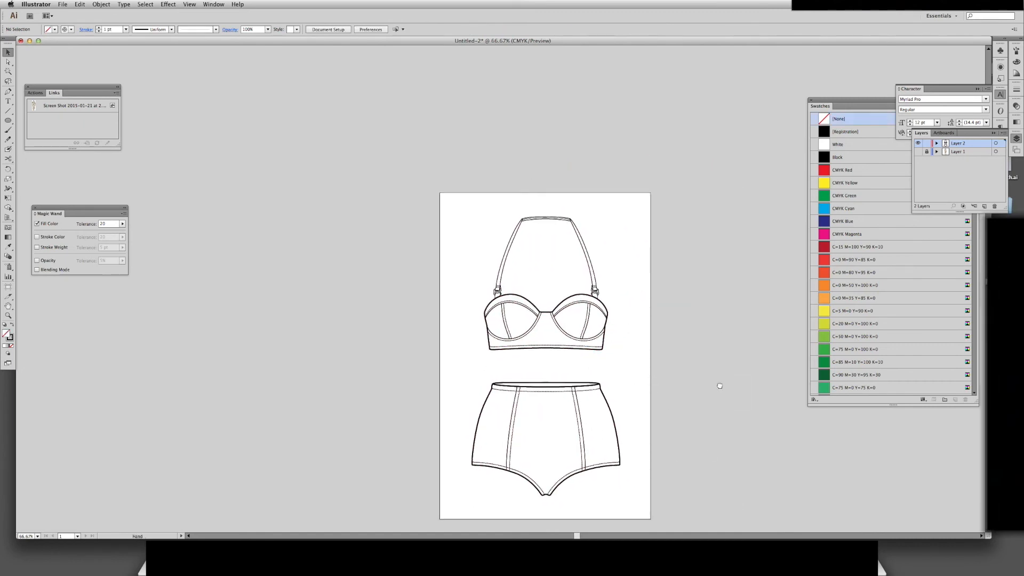
pyautogui.hscroll(3, 720, 386)
pyautogui.press('super+plus')
pyautogui.press('super+plus')
pyautogui.moveTo(639, 229); pyautogui.dragTo(502, 241)
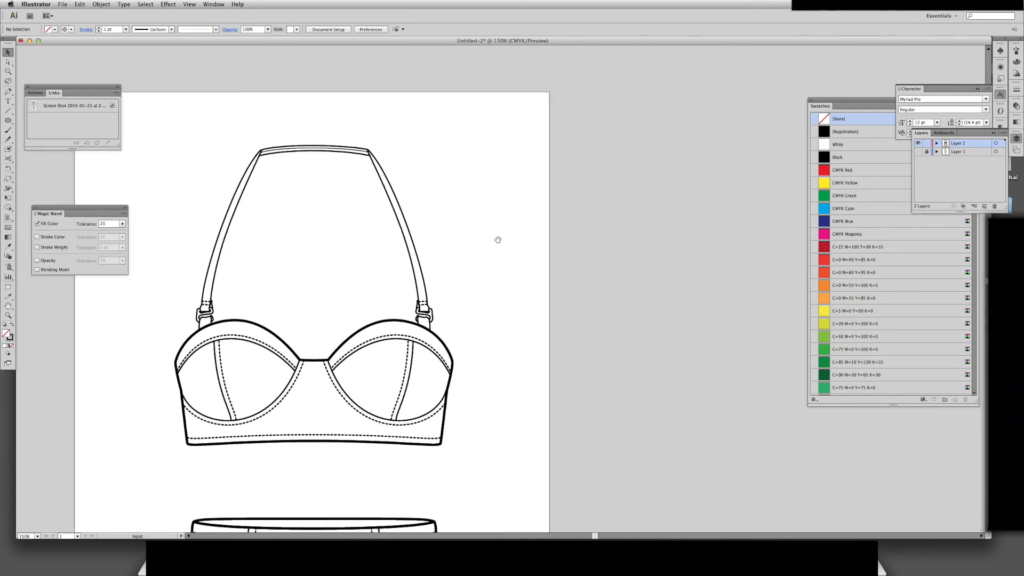
pyautogui.moveTo(669, 260); pyautogui.dragTo(638, 262)
pyautogui.moveTo(619, 188); pyautogui.dragTo(549, 288)
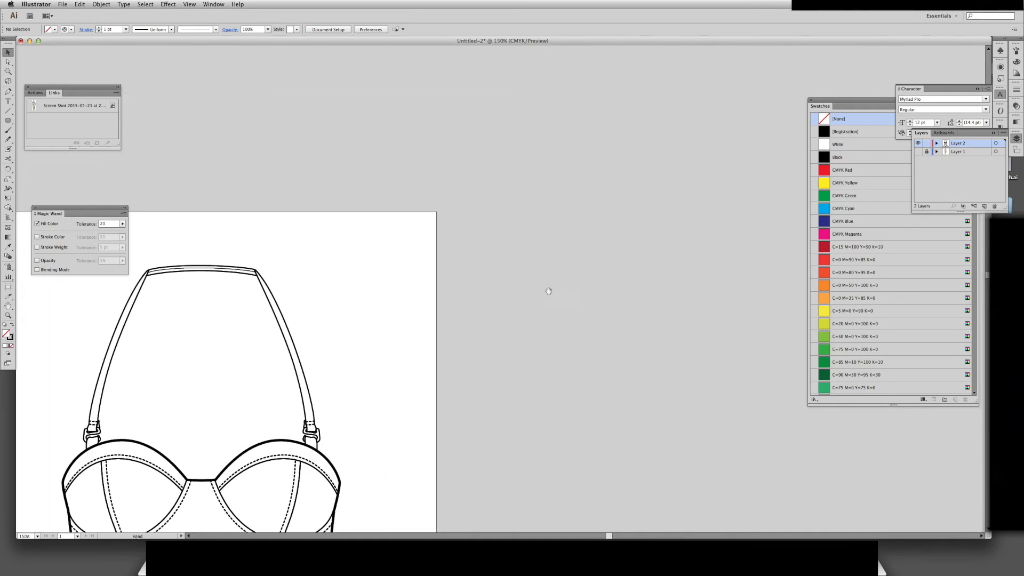
pyautogui.press('l')
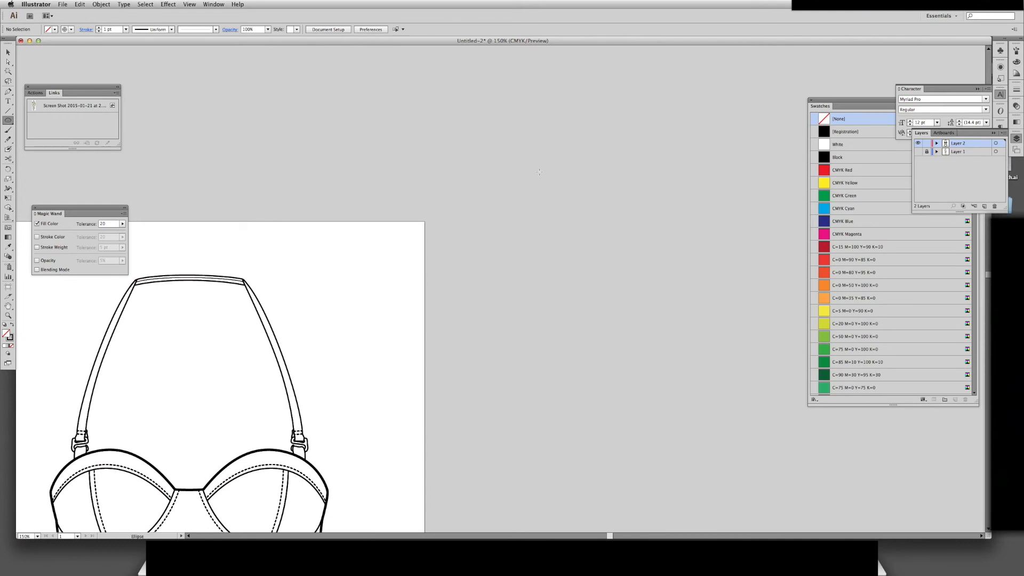
pyautogui.moveTo(556, 145); pyautogui.dragTo(583, 172)
pyautogui.press('v')
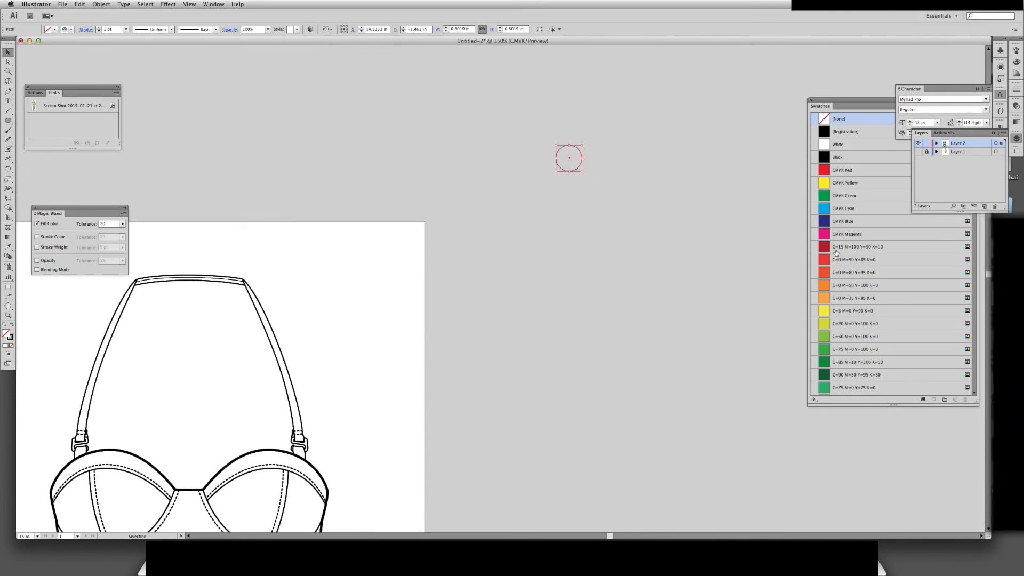
# Fill the circle with CMYK Magenta softened to pink EA86C6, and remove its stroke
pyautogui.click(826, 235)
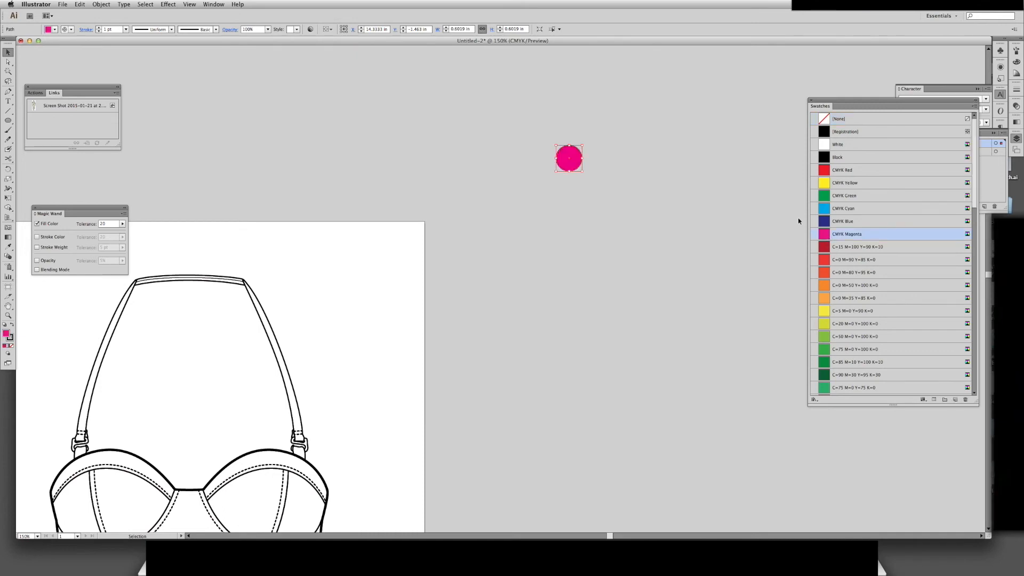
pyautogui.click(12, 346)
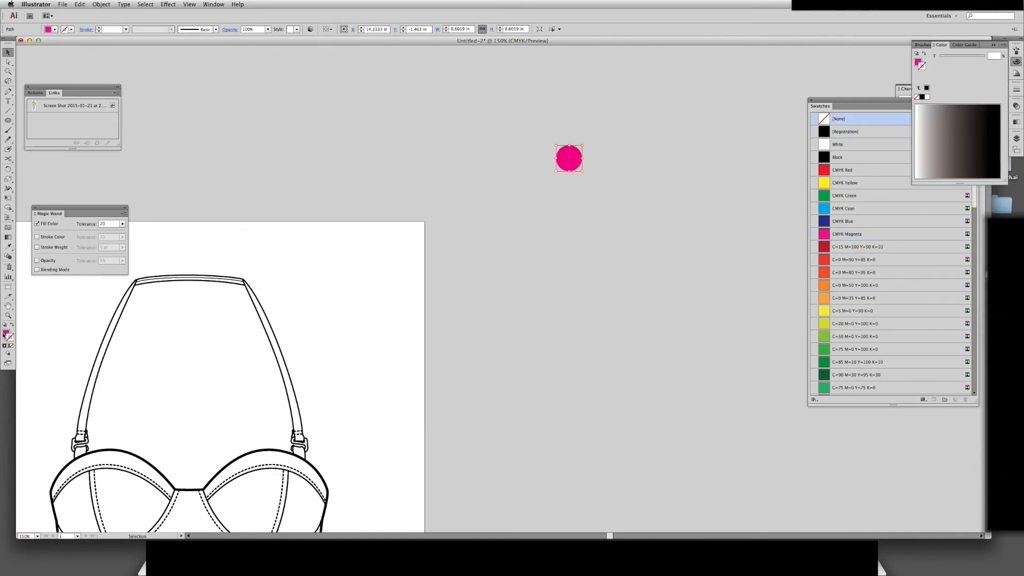
pyautogui.click(5, 333)
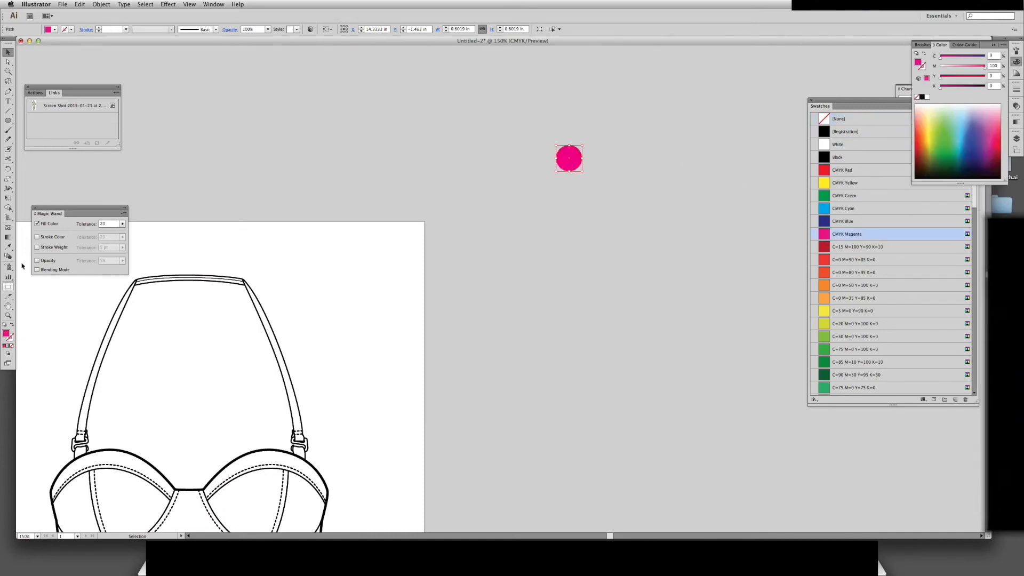
pyautogui.doubleClick(5, 335)
pyautogui.moveTo(493, 184); pyautogui.dragTo(495, 240)
pyautogui.click(562, 185)
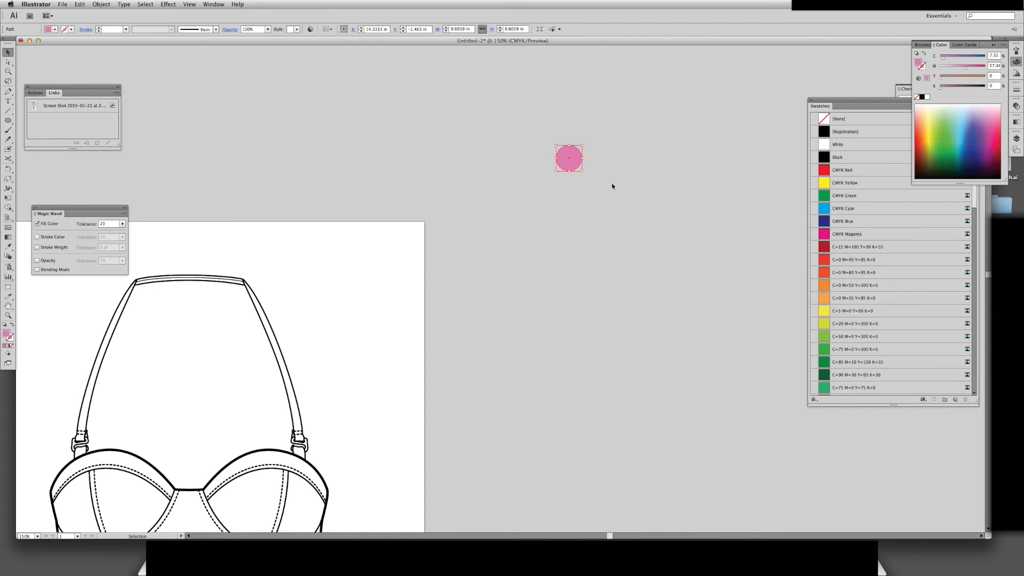
# Duplicate the pink circle so the copy overlaps it slightly below and to the right
pyautogui.scroll(3, 581, 224)
pyautogui.hscroll(2, 581, 224)
pyautogui.moveTo(519, 232); pyautogui.dragTo(534, 246)
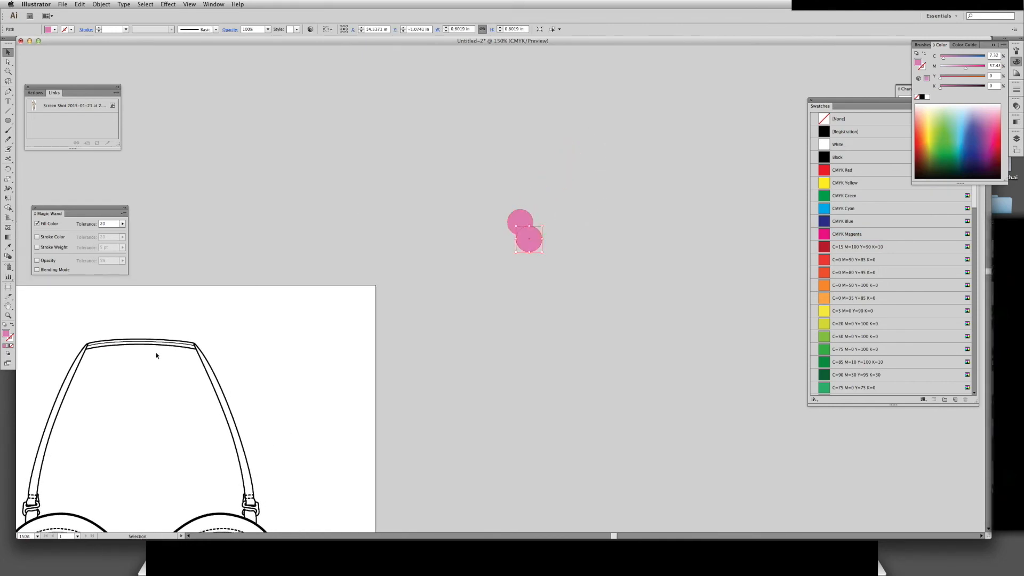
# Recolor the duplicated circle purple by shifting its fill hue to 278°
pyautogui.doubleClick(6, 335)
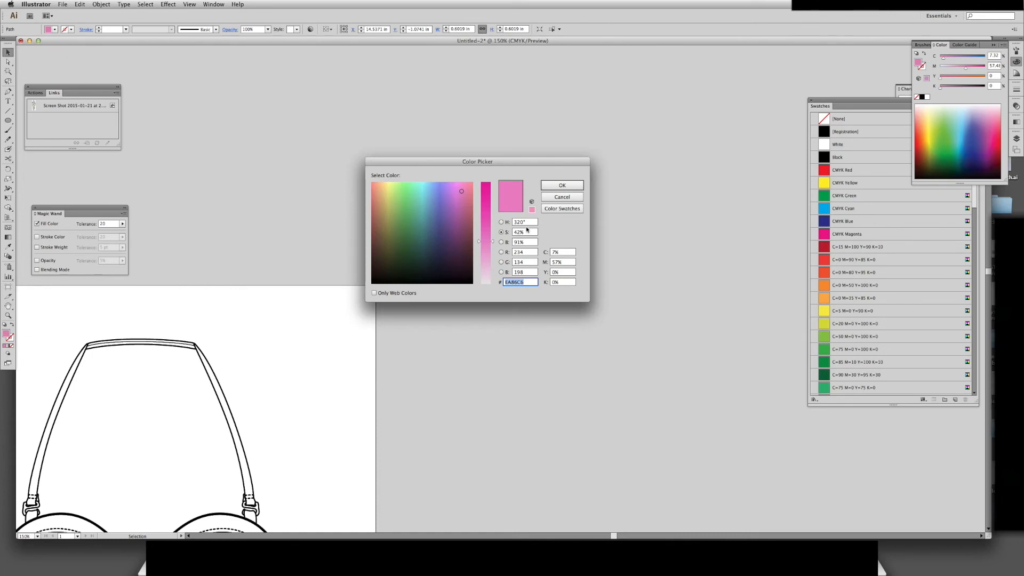
pyautogui.click(502, 243)
pyautogui.click(501, 222)
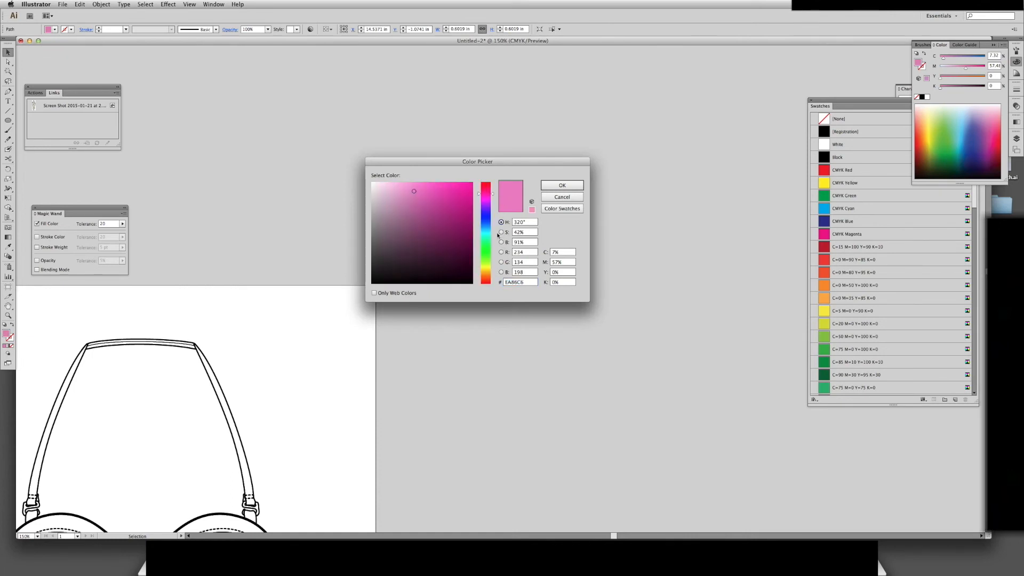
pyautogui.moveTo(495, 202); pyautogui.dragTo(496, 206)
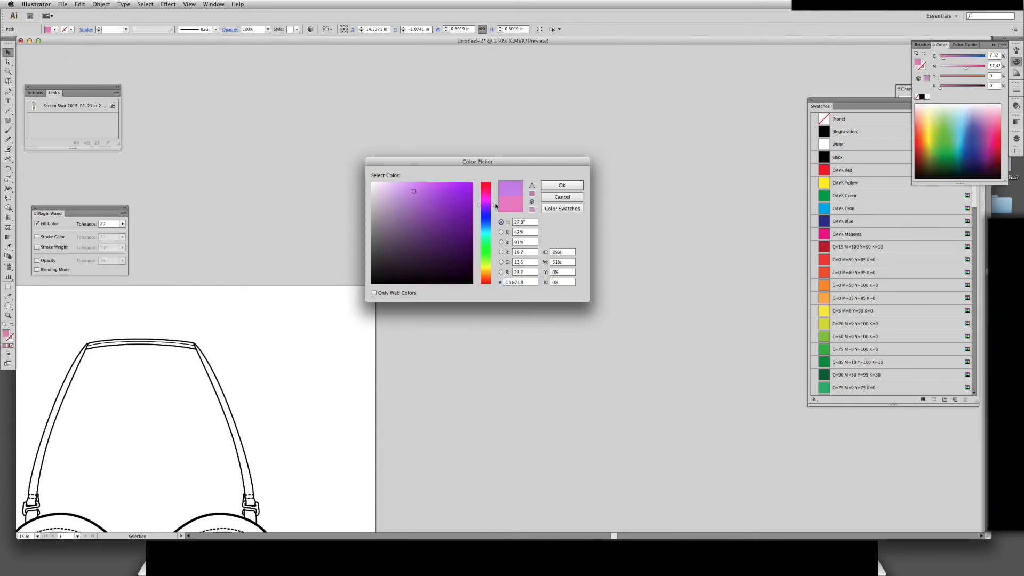
pyautogui.click(566, 185)
# Set the blending mode of both the pink and purple circles to Multiply
pyautogui.press('super+a')
pyautogui.click(1015, 105)
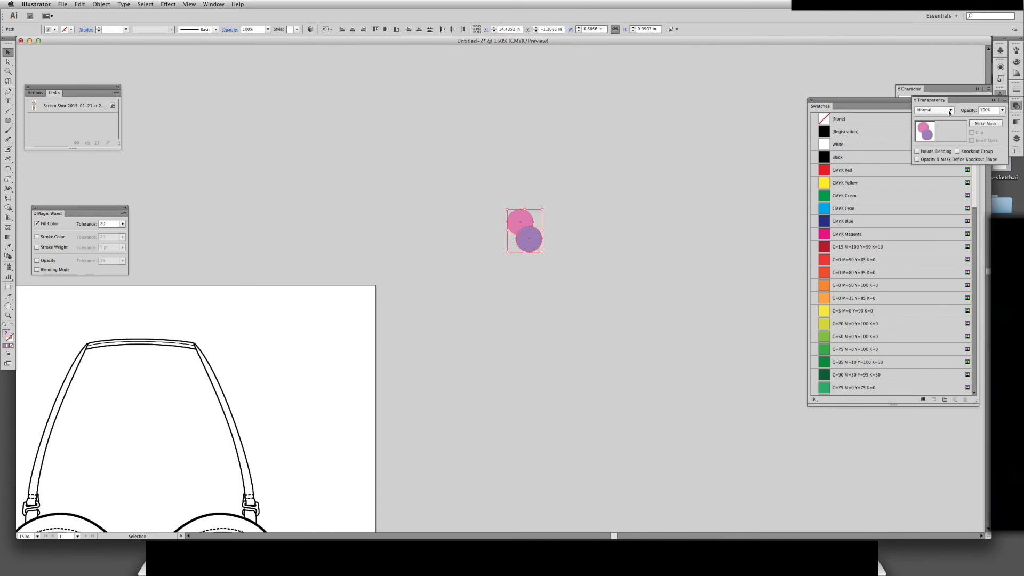
pyautogui.click(933, 110)
pyautogui.click(940, 138)
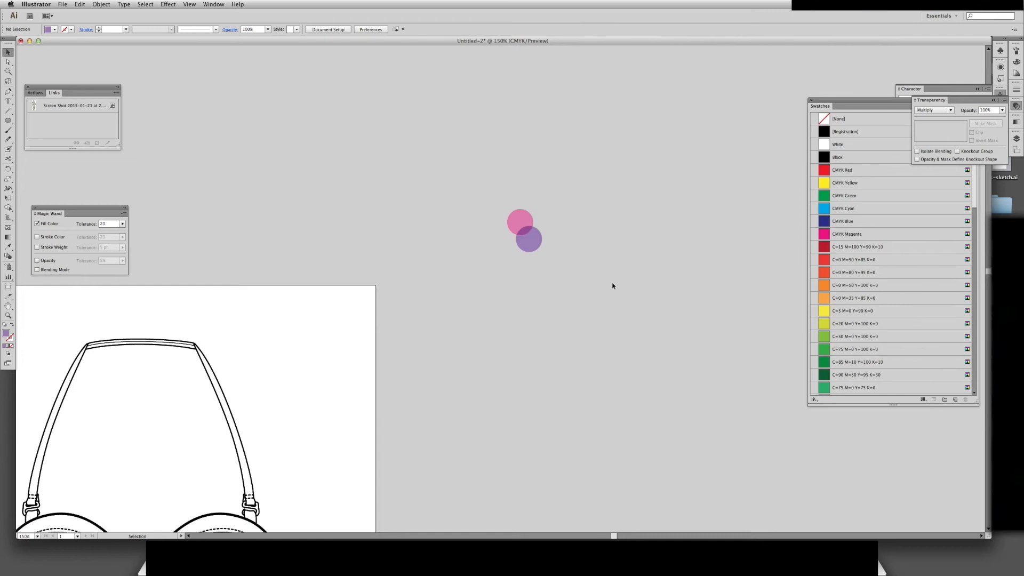
pyautogui.scroll(3, 586, 277)
# Duplicate the purple circle up and to the right so it overlaps the other two, and recolor the copy a more saturated blue
pyautogui.click(554, 297)
pyautogui.click(541, 306)
pyautogui.moveTo(541, 307); pyautogui.dragTo(552, 283)
pyautogui.doubleClick(6, 335)
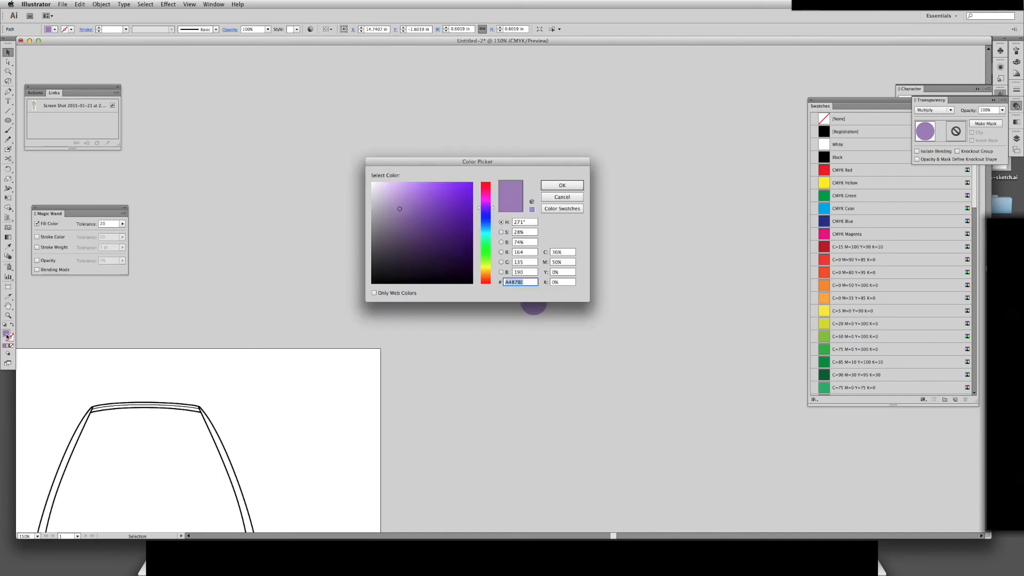
pyautogui.moveTo(494, 209)
pyautogui.mouseDown()
pyautogui.moveTo(499, 241)
pyautogui.moveTo(507, 228)
pyautogui.moveTo(495, 243)
pyautogui.mouseUp()
pyautogui.click(501, 233)
pyautogui.click(562, 186)
pyautogui.click(603, 288)
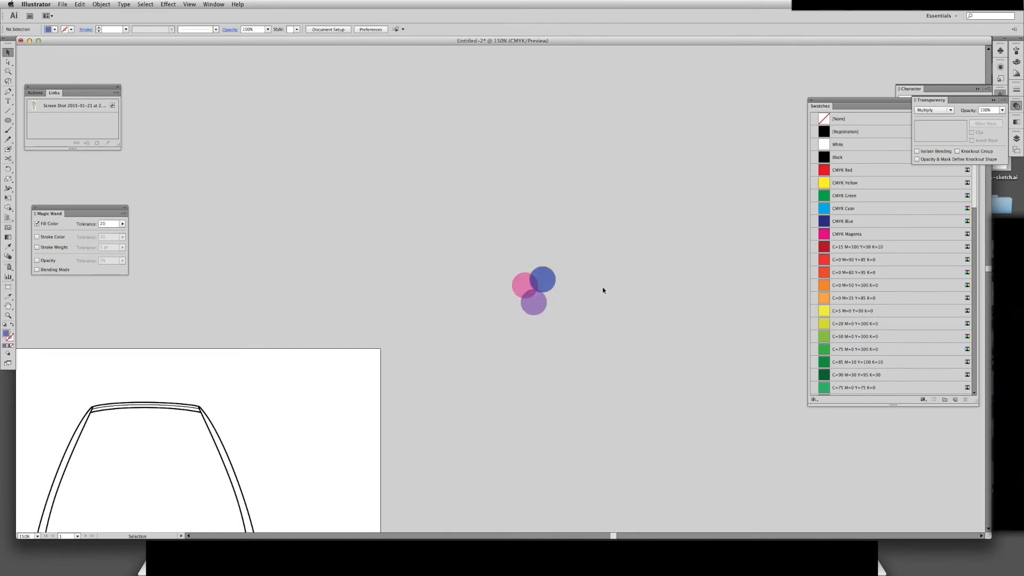
# Lower the blue circle slightly so it sits level with the pink one in the overlapping trio
pyautogui.press('space')
pyautogui.moveTo(568, 211); pyautogui.dragTo(570, 216)
pyautogui.moveTo(551, 289); pyautogui.dragTo(550, 295)
pyautogui.click(596, 283)
pyautogui.press('space')
pyautogui.moveTo(646, 328); pyautogui.dragTo(629, 345)
pyautogui.moveTo(569, 237); pyautogui.dragTo(463, 354)
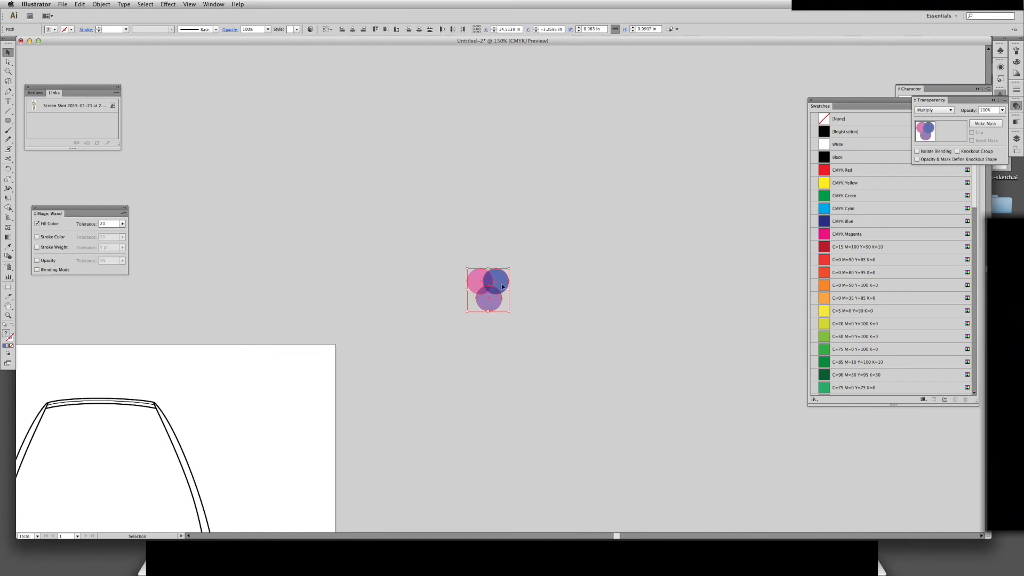
pyautogui.click(529, 232)
# Draw a rectangle about 6.58 by 7.11 in around the circles, fill it White, and send it to the back
pyautogui.press('super+minus')
pyautogui.press('m')
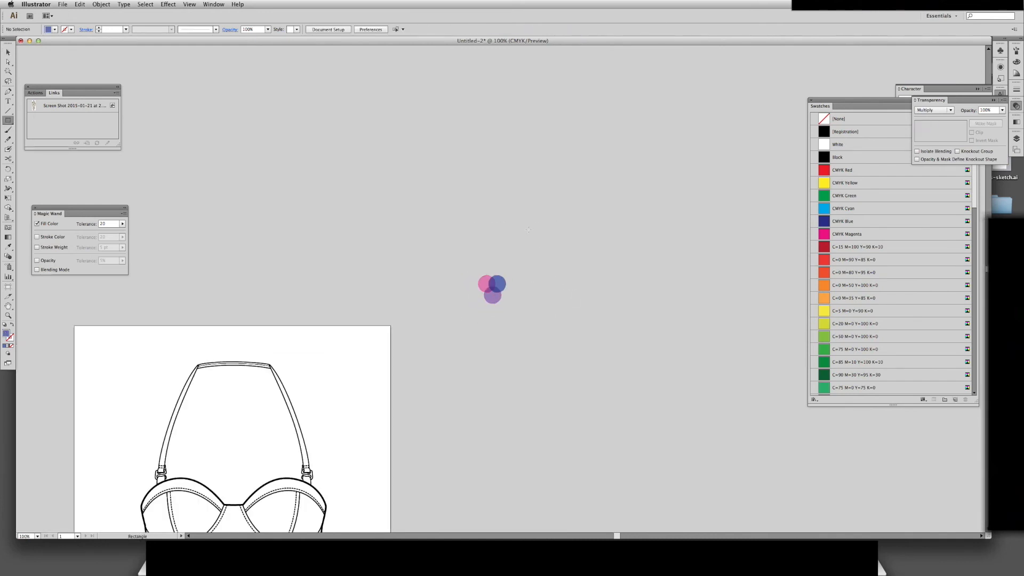
pyautogui.moveTo(441, 201); pyautogui.dragTo(630, 406)
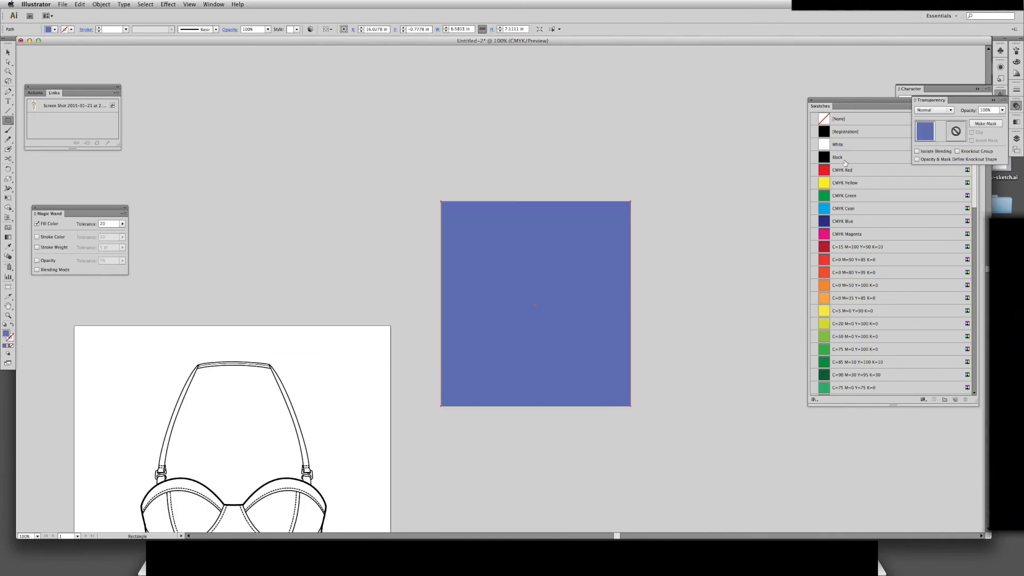
pyautogui.click(830, 141)
pyautogui.press('v')
pyautogui.press('super+shift+bracketleft')
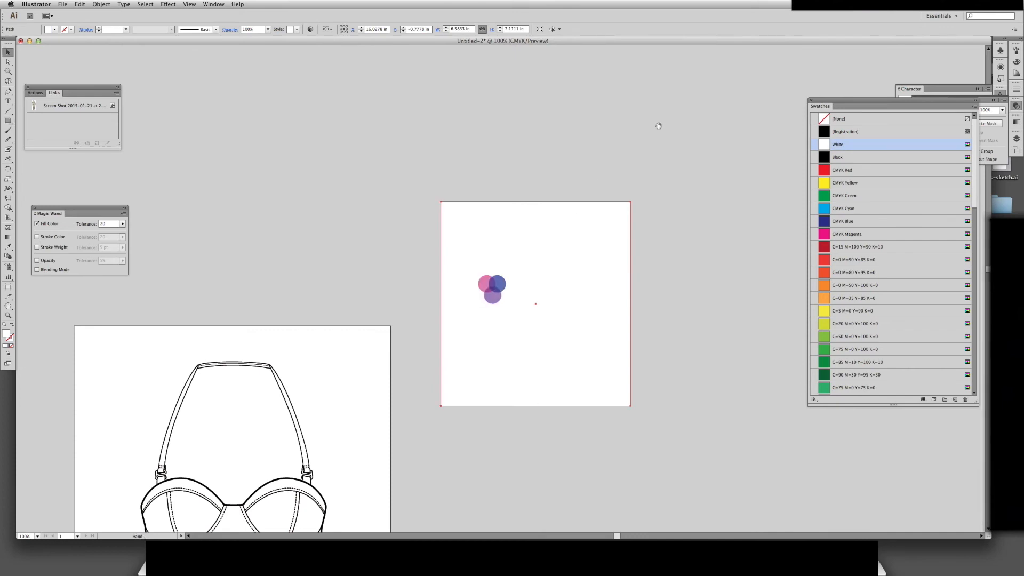
pyautogui.scroll(2, 673, 155)
pyautogui.click(661, 180)
# Scatter copies of the blue circle across the white rectangle
pyautogui.click(511, 303)
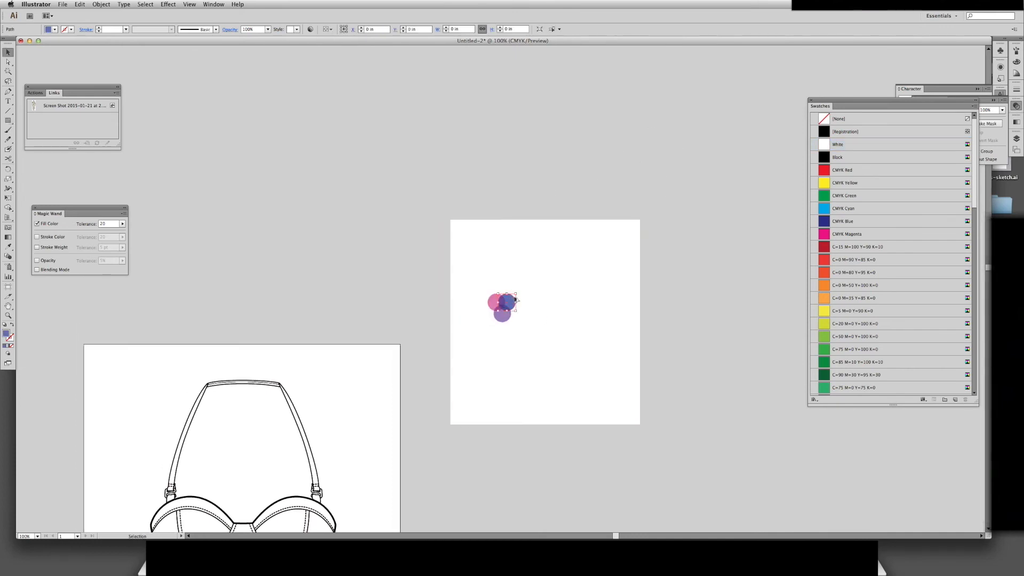
pyautogui.moveTo(510, 303); pyautogui.dragTo(551, 255)
pyautogui.moveTo(549, 254); pyautogui.dragTo(632, 417)
# Scatter copies of the pink circle in the spaces between the blue dots
pyautogui.click(492, 302)
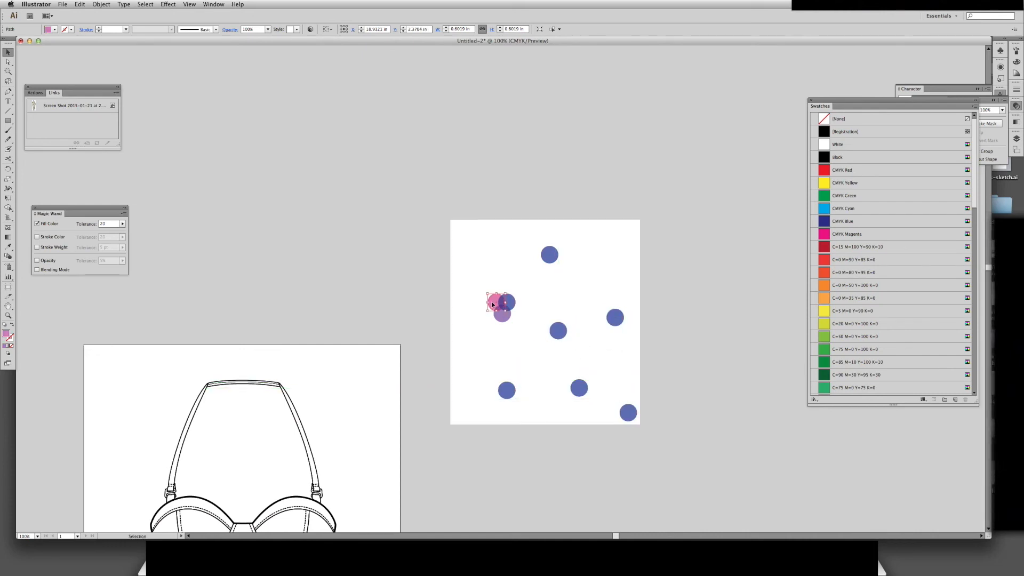
pyautogui.moveTo(494, 302); pyautogui.dragTo(607, 369)
pyautogui.moveTo(607, 369); pyautogui.dragTo(543, 417)
pyautogui.moveTo(544, 416); pyautogui.dragTo(492, 393)
pyautogui.moveTo(469, 375); pyautogui.dragTo(580, 283)
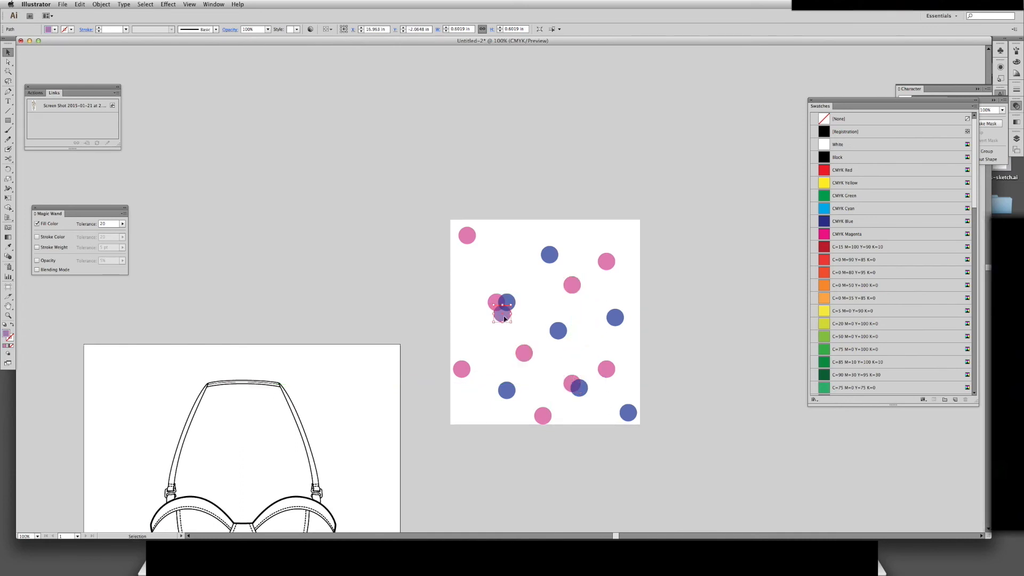
# Scatter copies of the purple circle over the rectangle, and fill remaining gaps with a few extra blue and pink dots
pyautogui.moveTo(506, 320); pyautogui.dragTo(495, 256)
pyautogui.click(628, 414)
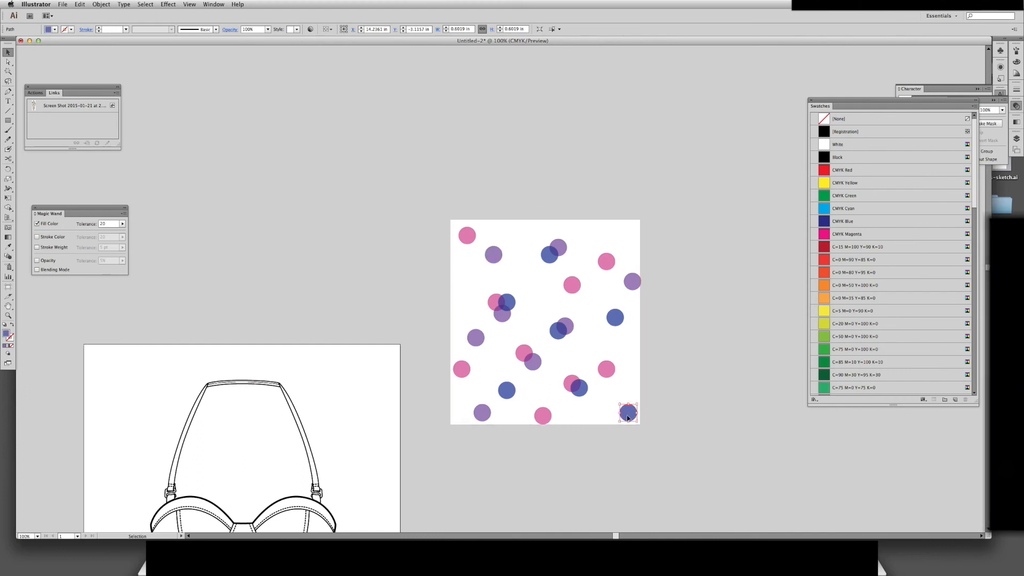
pyautogui.moveTo(632, 419); pyautogui.dragTo(504, 403)
pyautogui.click(577, 291)
# Try to duplicate the whole dotted rectangle directly beside the original
pyautogui.moveTo(689, 193); pyautogui.dragTo(432, 422)
pyautogui.moveTo(495, 396); pyautogui.dragTo(660, 386)
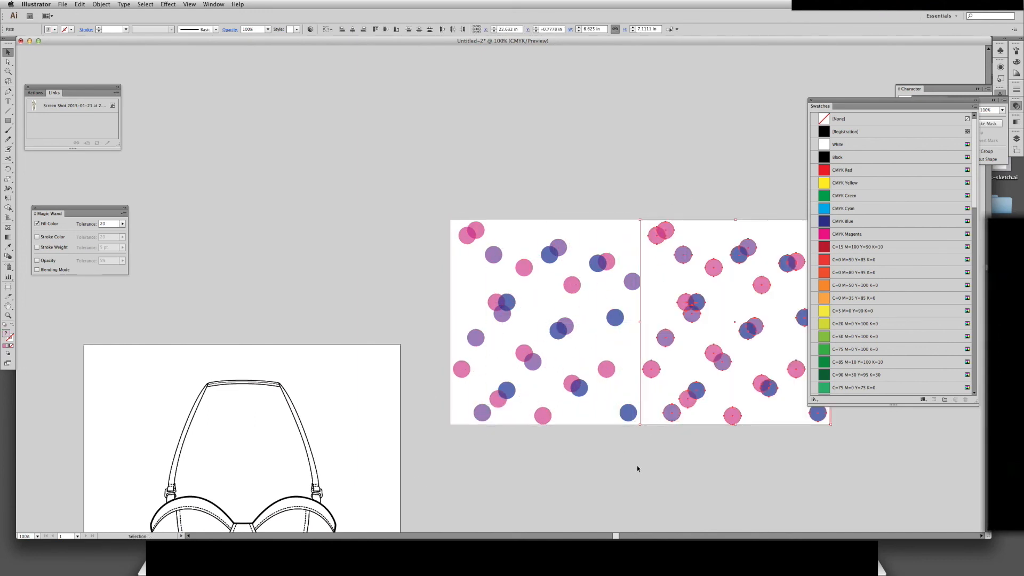
pyautogui.click(637, 465)
pyautogui.hscroll(5, 560, 455)
pyautogui.scroll(-2, 561, 455)
pyautogui.press('super+z')
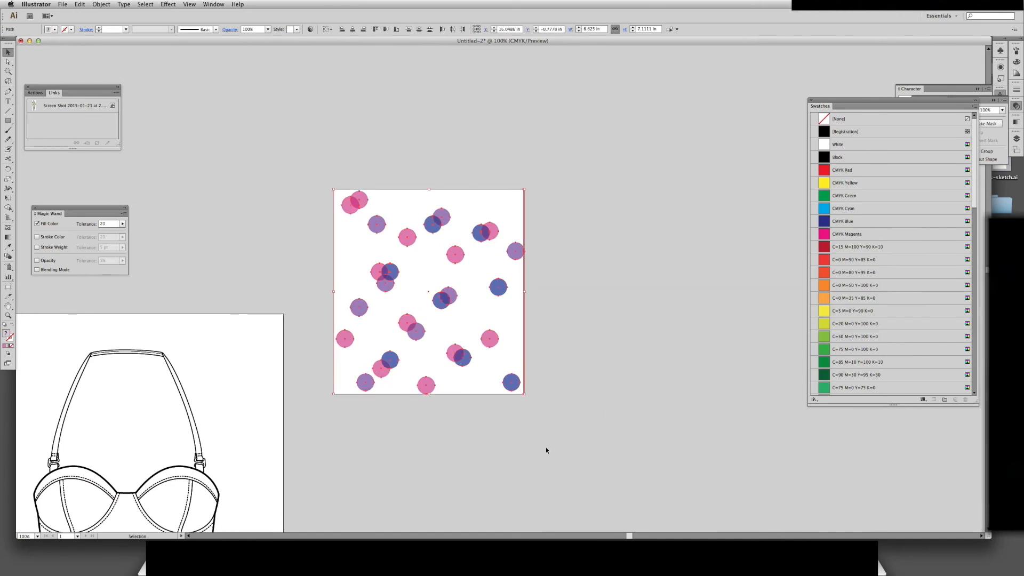
pyautogui.hscroll(-4, 546, 447)
pyautogui.click(585, 430)
# Enlarge the white background rectangle to about 14.8 in wide, extending it above, beside and well below the dots
pyautogui.press('super+minus')
pyautogui.scroll(3, 625, 235)
pyautogui.hscroll(2, 624, 236)
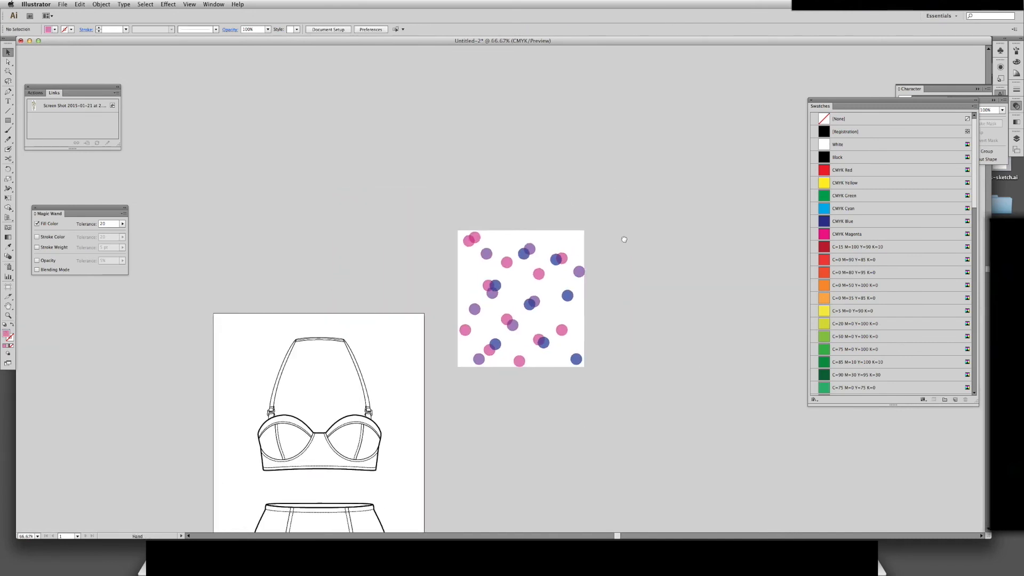
pyautogui.click(560, 262)
pyautogui.moveTo(609, 299); pyautogui.dragTo(566, 289)
pyautogui.moveTo(522, 245); pyautogui.dragTo(679, 111)
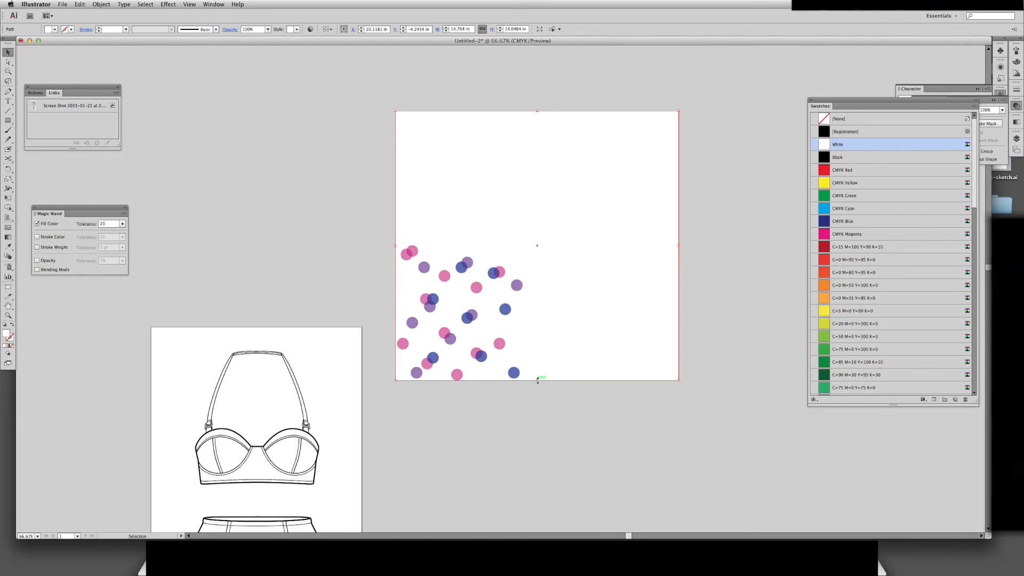
pyautogui.moveTo(538, 381); pyautogui.dragTo(537, 491)
pyautogui.click(737, 178)
# Duplicate the block of dots to its right so the two blocks form a continuous scatter
pyautogui.moveTo(748, 137); pyautogui.dragTo(645, 267)
pyautogui.moveTo(377, 236); pyautogui.dragTo(537, 381)
pyautogui.moveTo(419, 331); pyautogui.dragTo(516, 335)
pyautogui.click(714, 192)
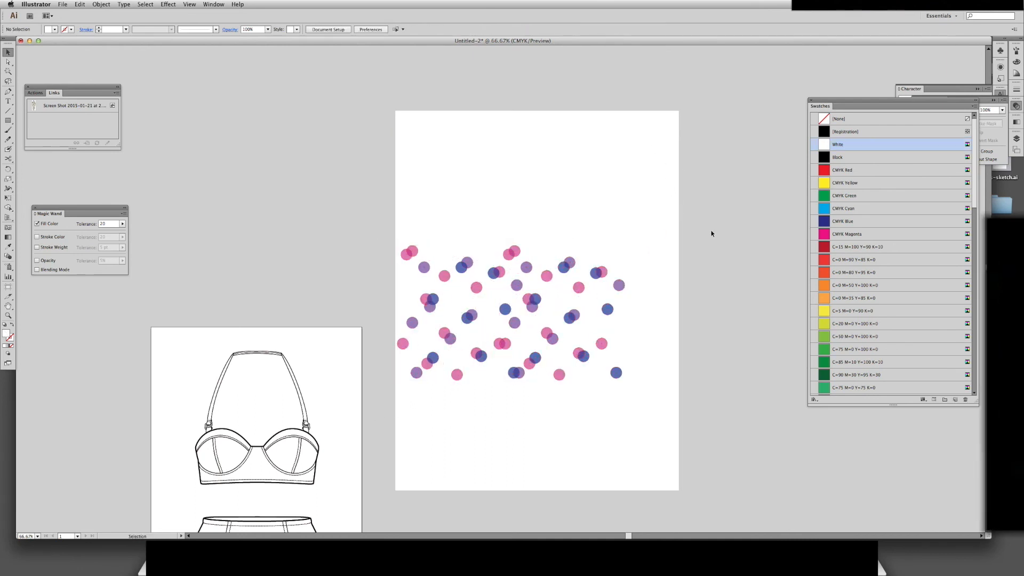
# Duplicate both blocks of dots straight down to continue the pattern below
pyautogui.moveTo(715, 219); pyautogui.dragTo(408, 424)
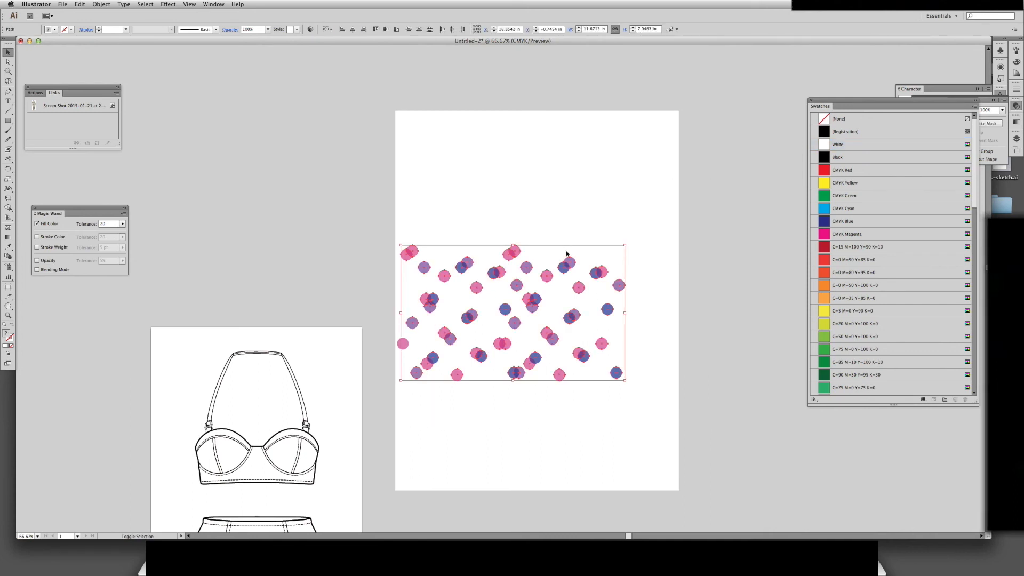
pyautogui.moveTo(557, 281); pyautogui.dragTo(559, 409)
pyautogui.click(703, 270)
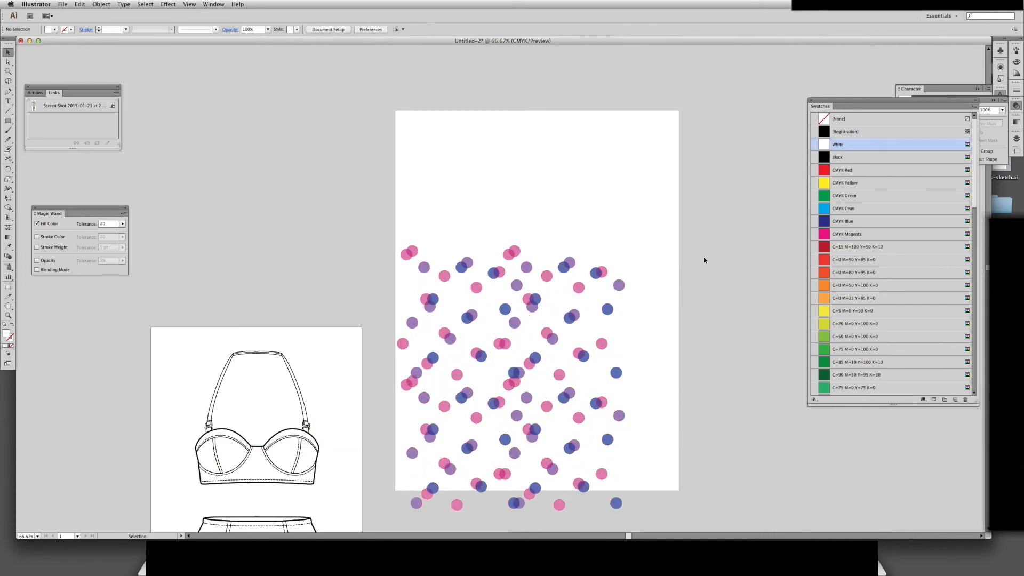
# Move all the dots up and slightly right so they sit centered on the white background
pyautogui.scroll(-3, 661, 277)
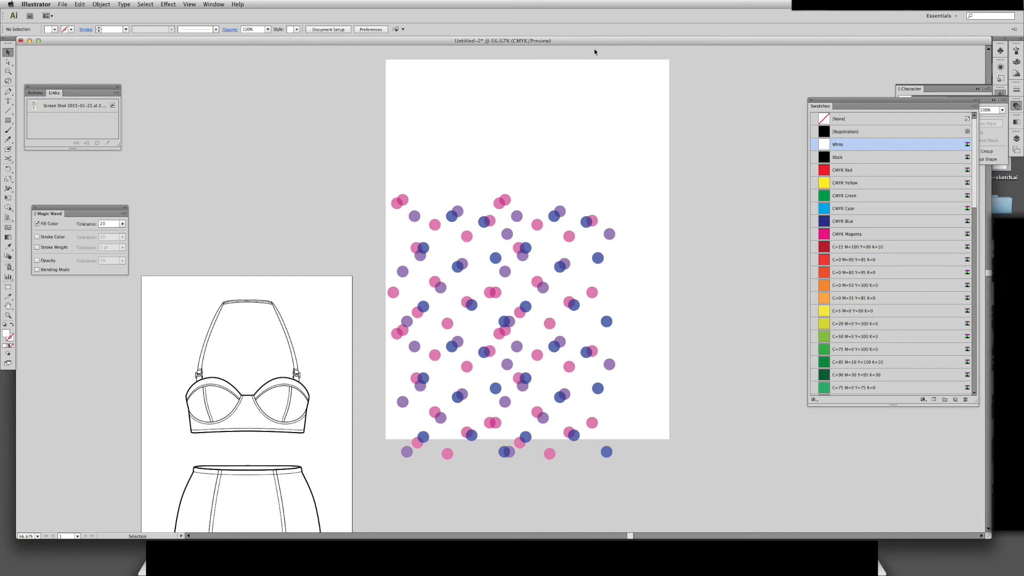
pyautogui.press('m')
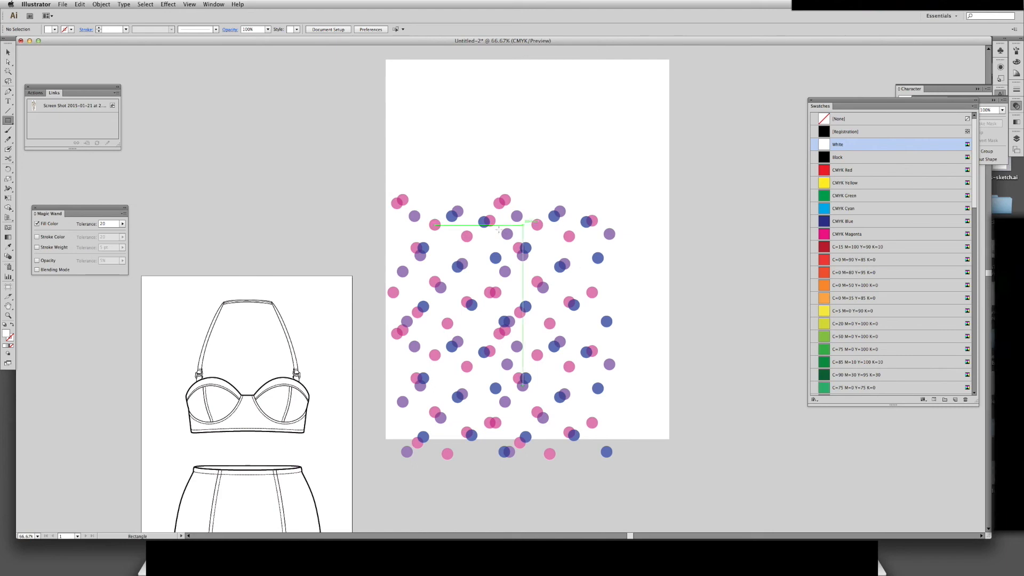
pyautogui.press('v')
pyautogui.moveTo(383, 160); pyautogui.dragTo(646, 483)
pyautogui.moveTo(559, 345); pyautogui.dragTo(583, 264)
pyautogui.click(699, 224)
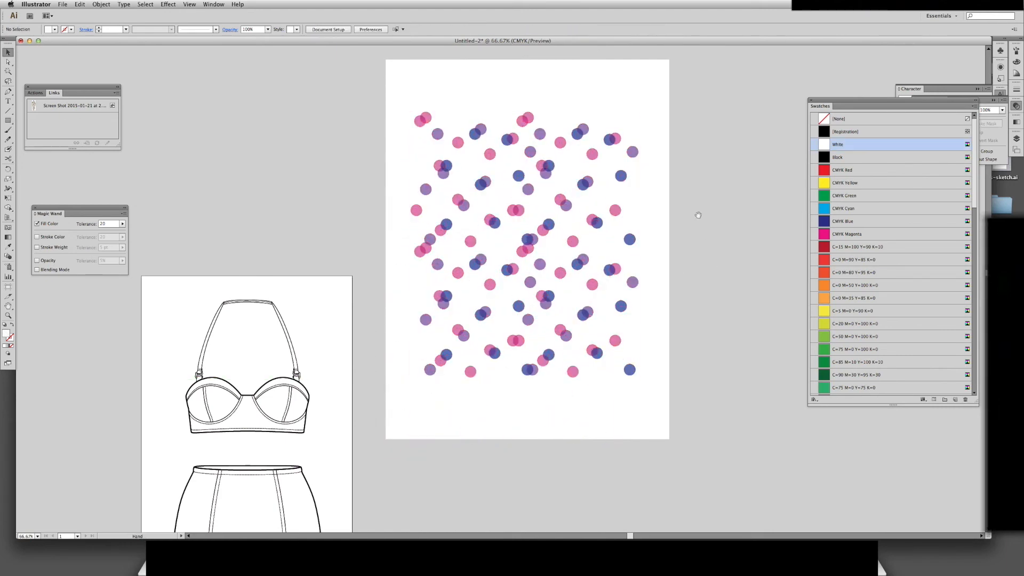
# Draw a rectangle about 10.3 by 14.1 in over the dots and remove its fill
pyautogui.moveTo(683, 205); pyautogui.dragTo(697, 278)
pyautogui.press('m')
pyautogui.moveTo(428, 179); pyautogui.dragTo(626, 450)
pyautogui.press('v')
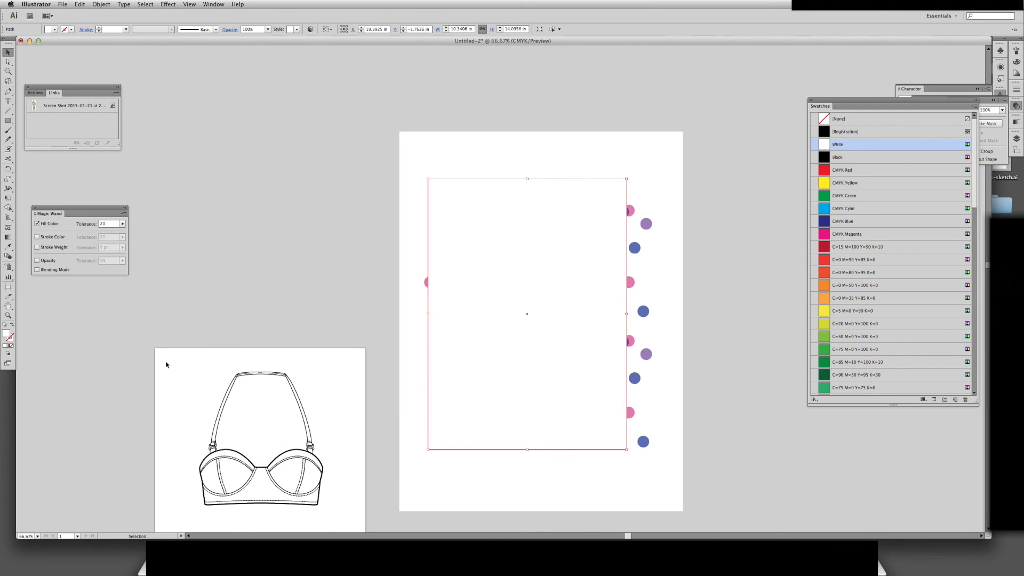
pyautogui.click(11, 345)
pyautogui.press('super+1')
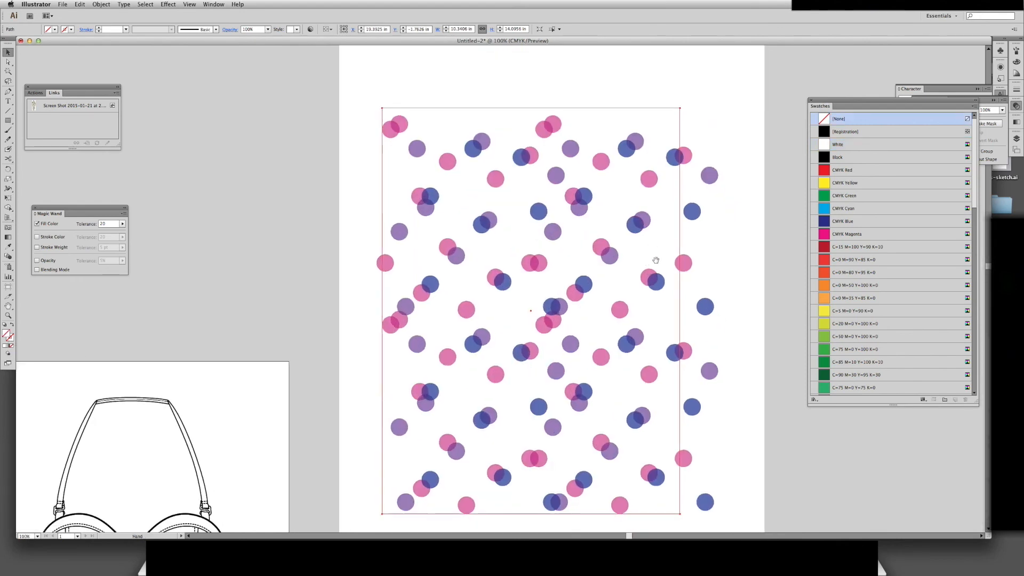
# Shrink the unfilled rectangle to about 5.33 by 6.79 in and center it over the dot pattern as a repeat frame
pyautogui.moveTo(681, 311); pyautogui.dragTo(667, 353)
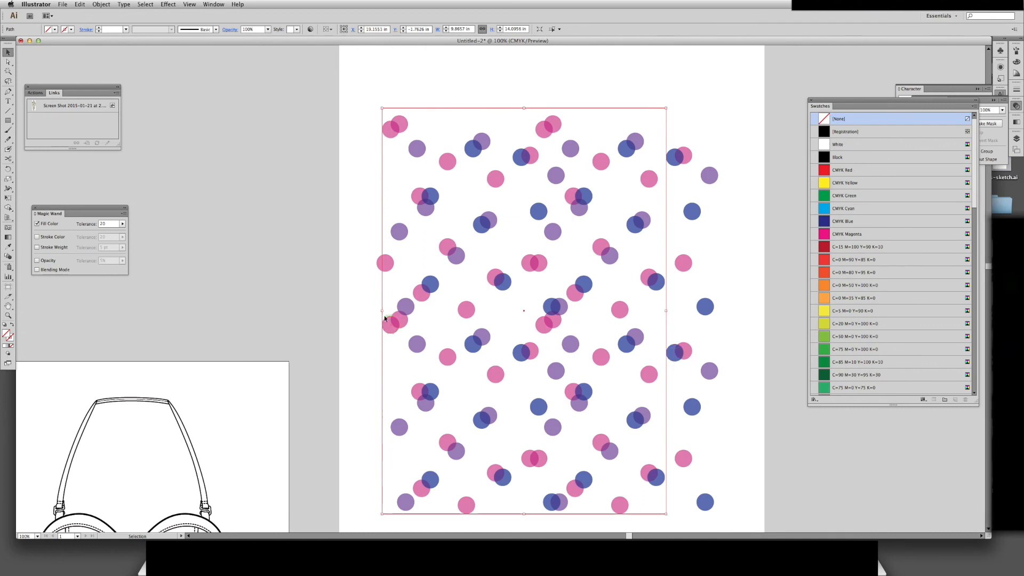
pyautogui.moveTo(383, 311); pyautogui.dragTo(512, 349)
pyautogui.moveTo(591, 109); pyautogui.dragTo(582, 217)
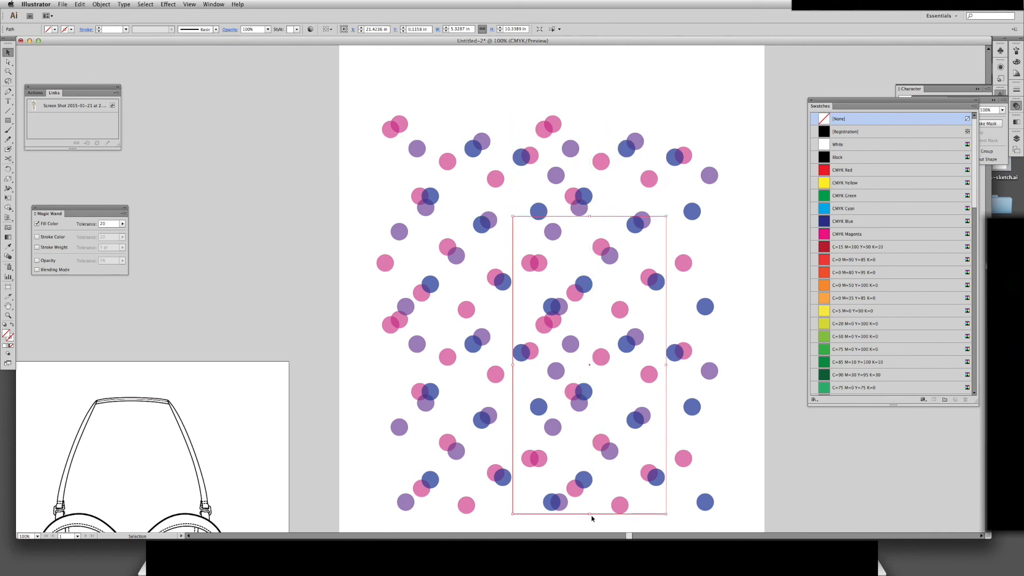
pyautogui.moveTo(591, 513); pyautogui.dragTo(580, 411)
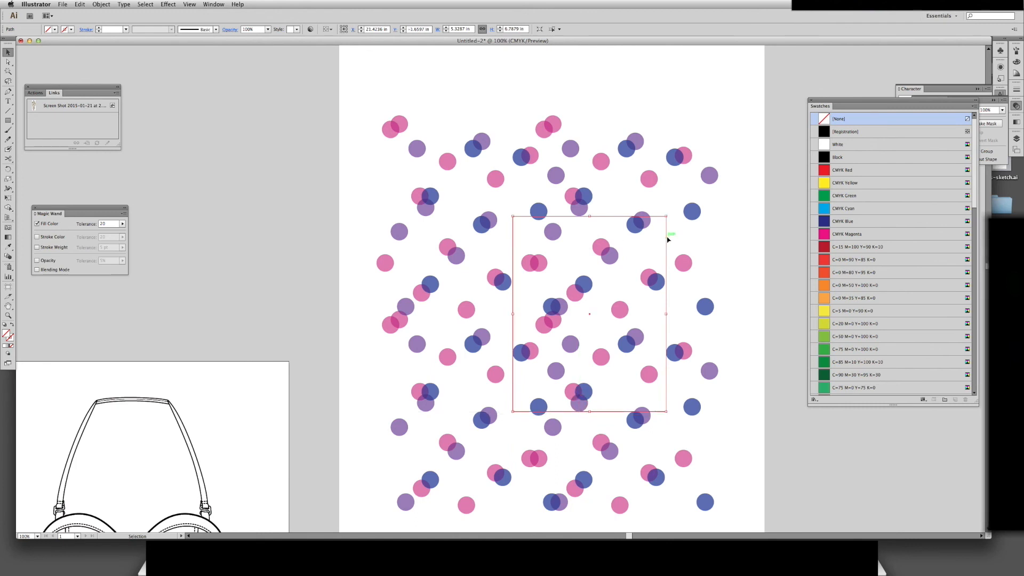
pyautogui.moveTo(667, 243); pyautogui.dragTo(613, 230)
# Give the repeat frame an orange stroke with the C=0 M=50 Y=100 K=0 swatch
pyautogui.click(11, 338)
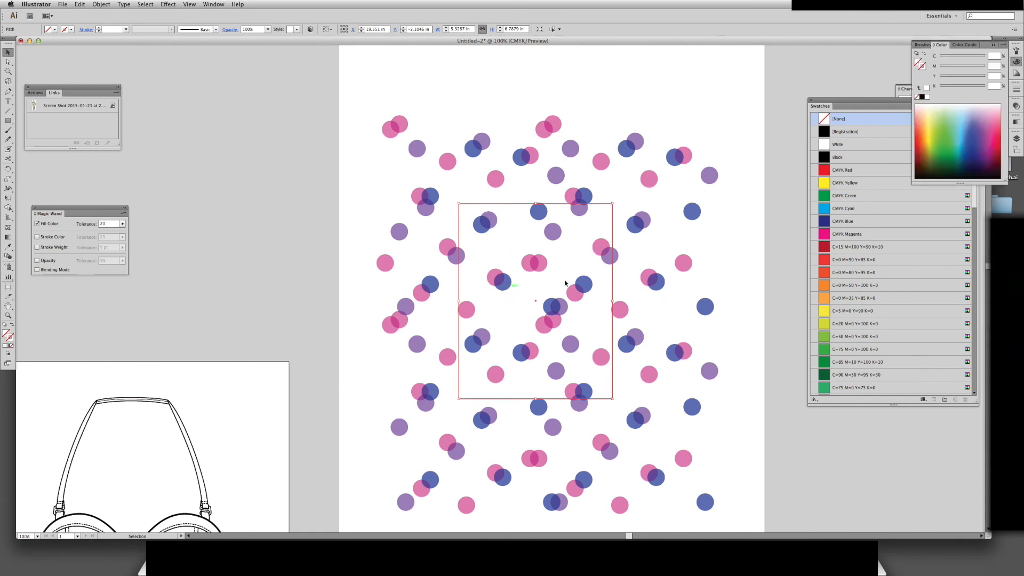
pyautogui.click(826, 288)
pyautogui.click(785, 368)
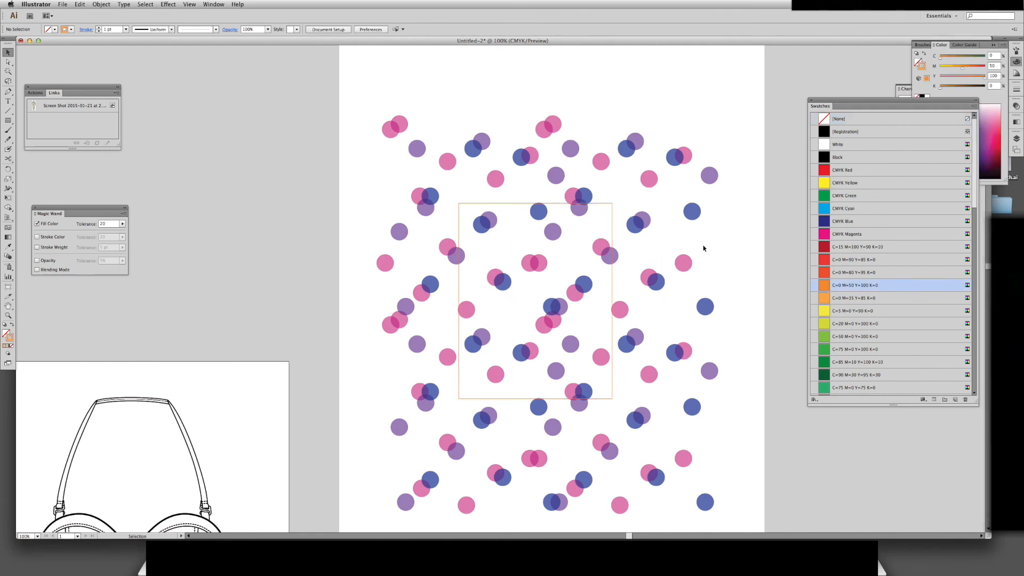
# Place copies of the pink and purple dots in empty gaps inside the orange repeat frame
pyautogui.scroll(2, 651, 318)
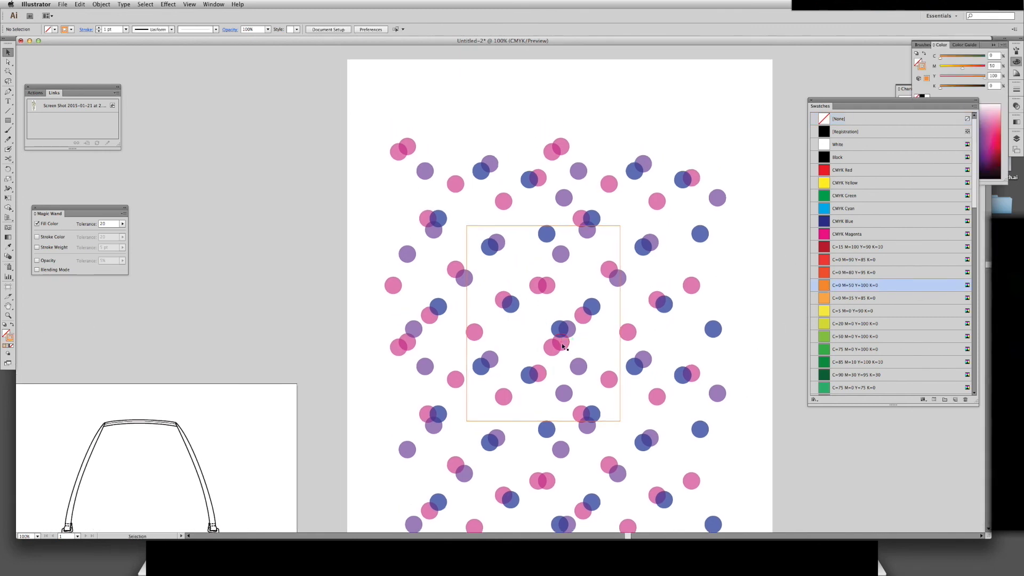
pyautogui.moveTo(567, 343); pyautogui.dragTo(532, 258)
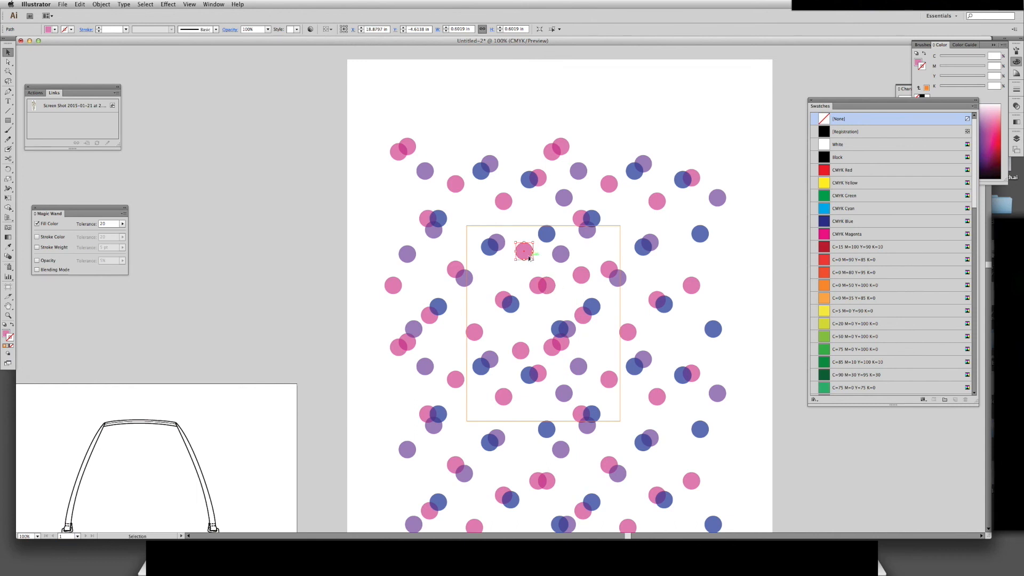
pyautogui.click(565, 394)
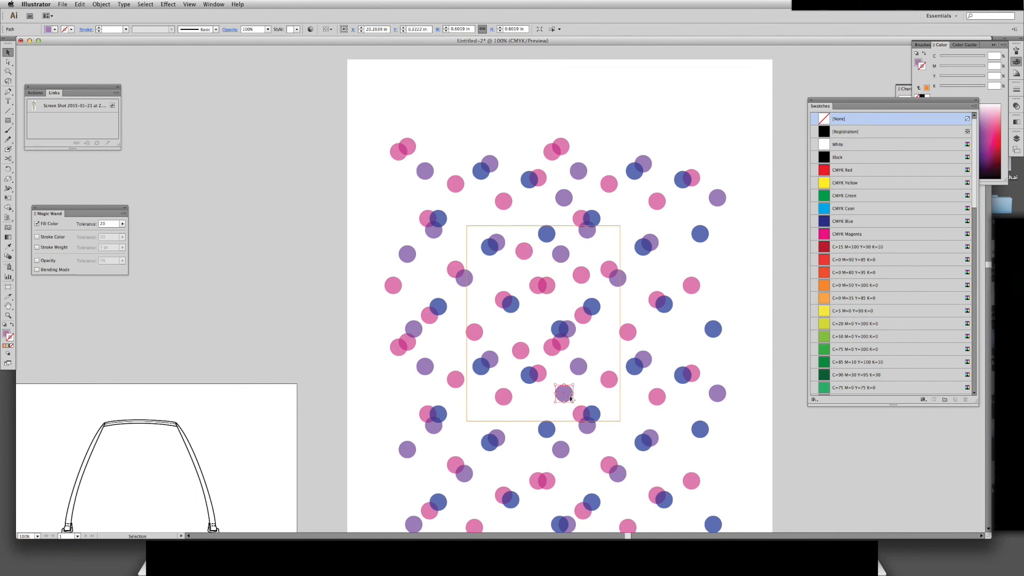
pyautogui.moveTo(563, 388); pyautogui.dragTo(484, 412)
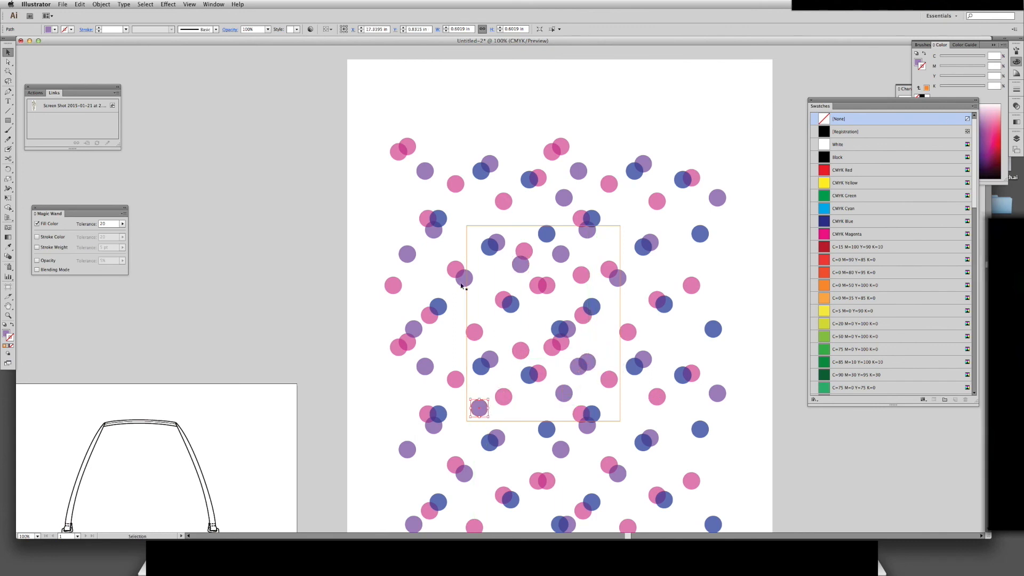
# Fill the remaining gaps inside the repeat frame with copies of the blue dot and additional pink dots
pyautogui.click(527, 379)
pyautogui.moveTo(530, 379); pyautogui.dragTo(505, 331)
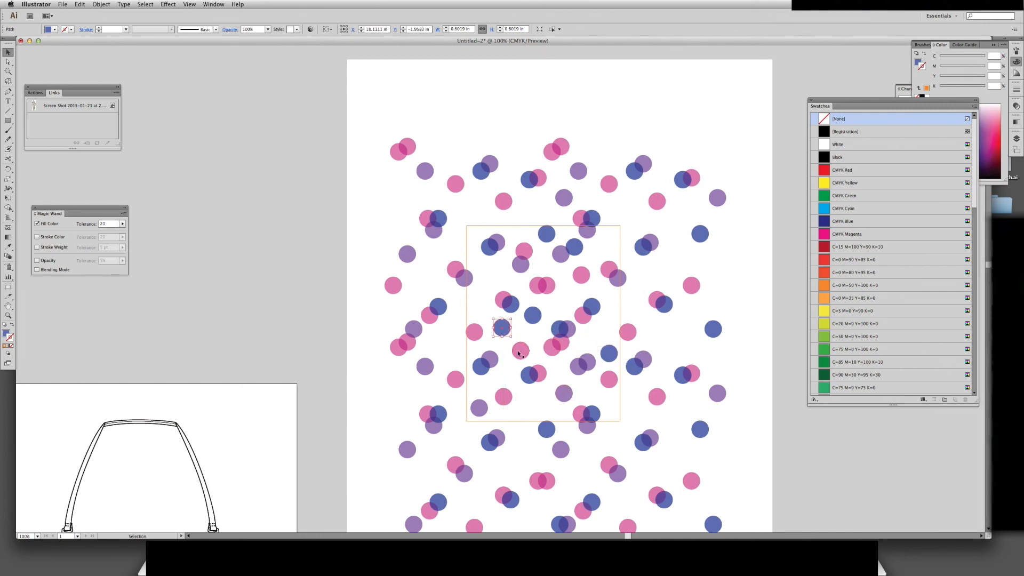
pyautogui.doubleClick(520, 353)
pyautogui.doubleClick(779, 245)
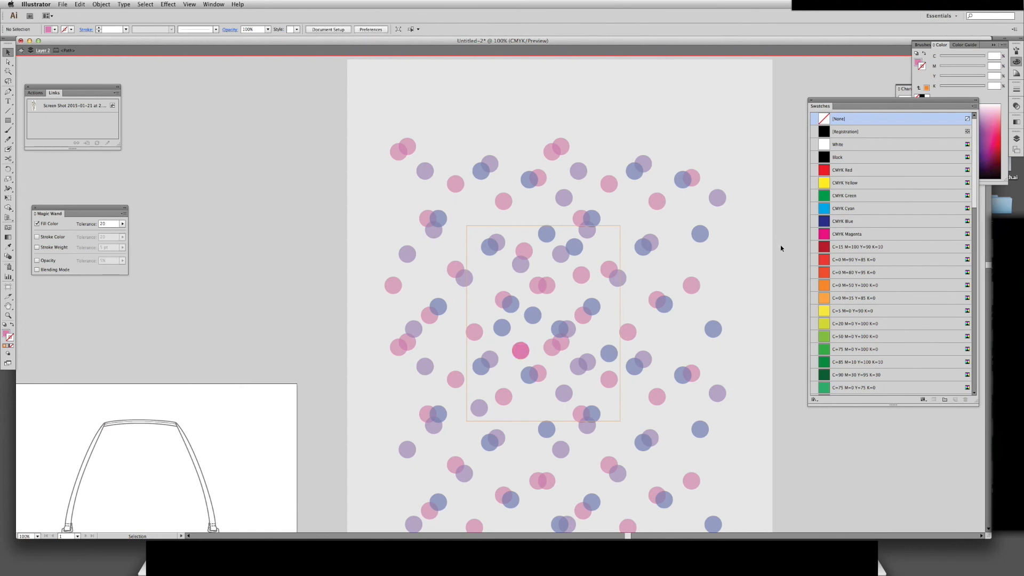
pyautogui.click(526, 355)
pyautogui.moveTo(524, 353); pyautogui.dragTo(485, 313)
pyautogui.moveTo(485, 313); pyautogui.dragTo(533, 417)
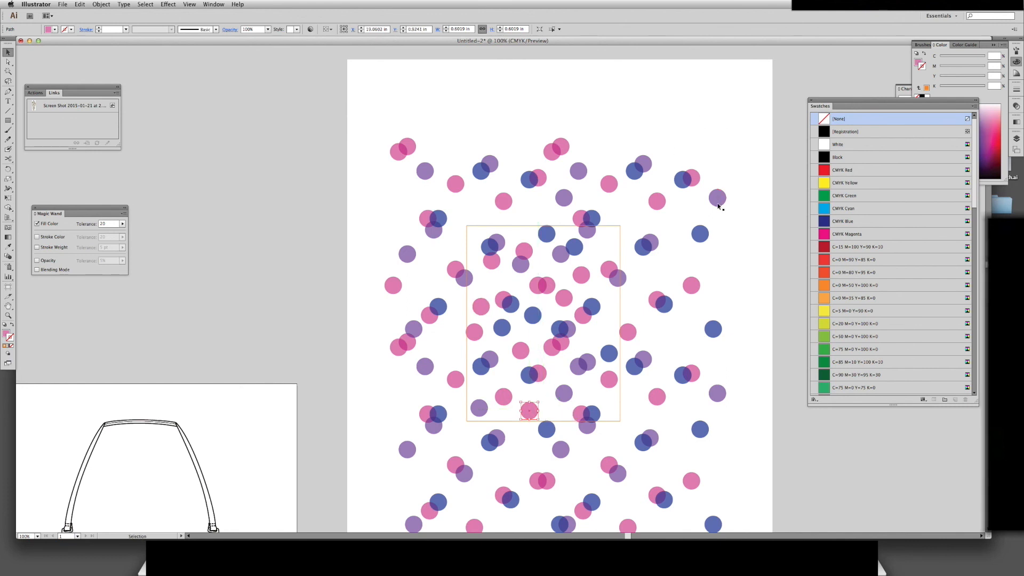
# Remove the orange stroke from the repeat frame so it has neither fill nor stroke
pyautogui.moveTo(704, 260); pyautogui.dragTo(643, 248)
pyautogui.click(773, 178)
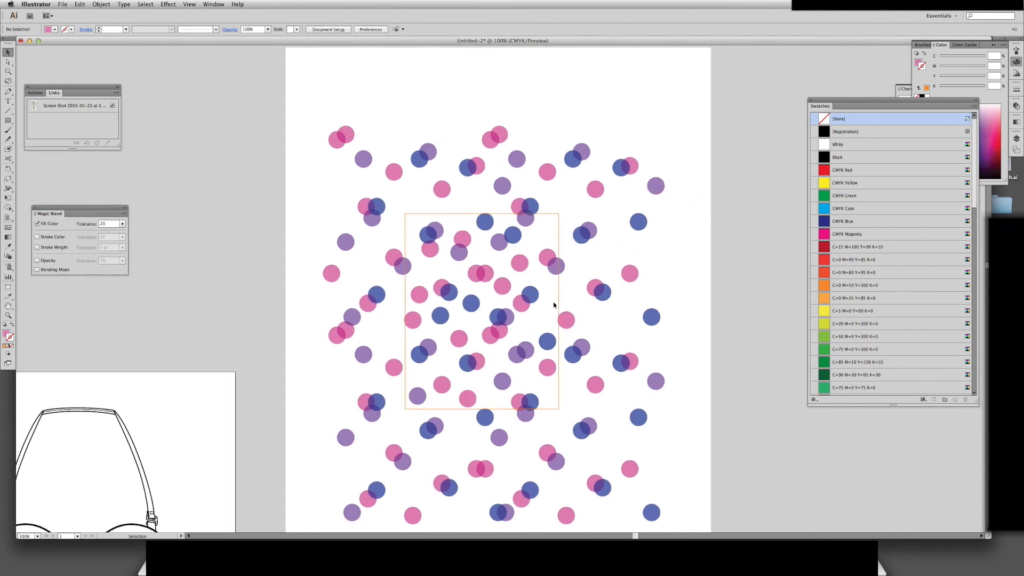
pyautogui.click(559, 306)
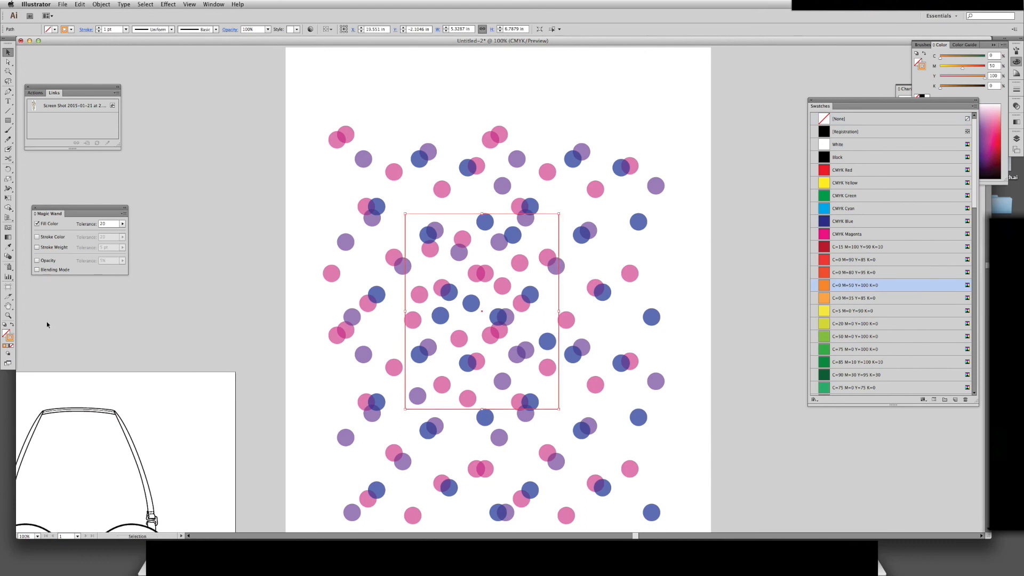
pyautogui.click(11, 346)
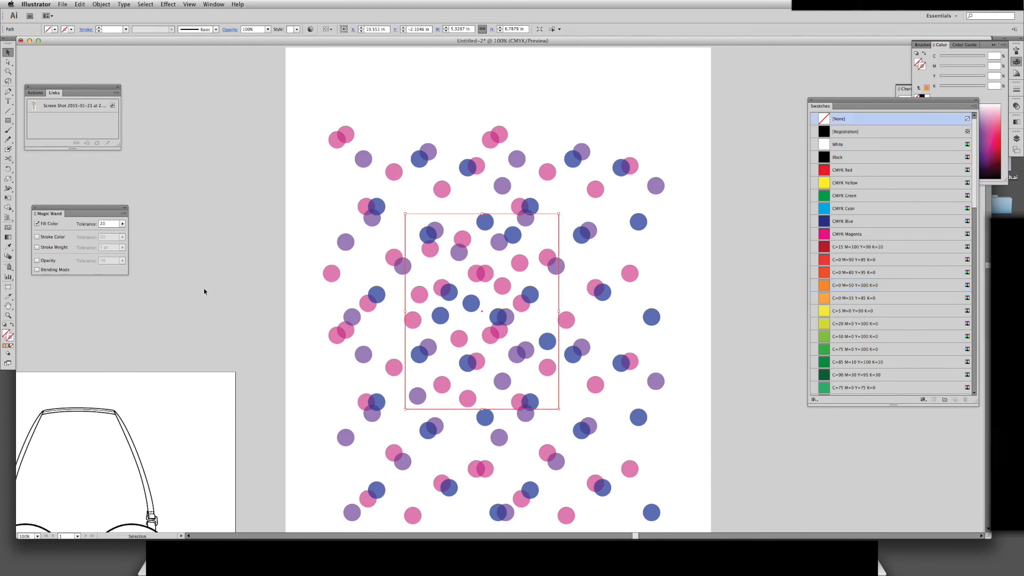
# Select the whole dot arrangement with its invisible repeat frame and save it as a new pattern swatch
pyautogui.moveTo(269, 148); pyautogui.dragTo(699, 460)
pyautogui.moveTo(974, 170); pyautogui.dragTo(976, 304)
pyautogui.moveTo(540, 299); pyautogui.dragTo(843, 305)
pyautogui.moveTo(977, 174); pyautogui.dragTo(976, 310)
pyautogui.click(703, 144)
# Fill the high-waisted bottom's outline with New Pattern Swatch 1 and deselect it
pyautogui.press('super+minus')
pyautogui.press('super+minus')
pyautogui.moveTo(398, 296); pyautogui.dragTo(605, 172)
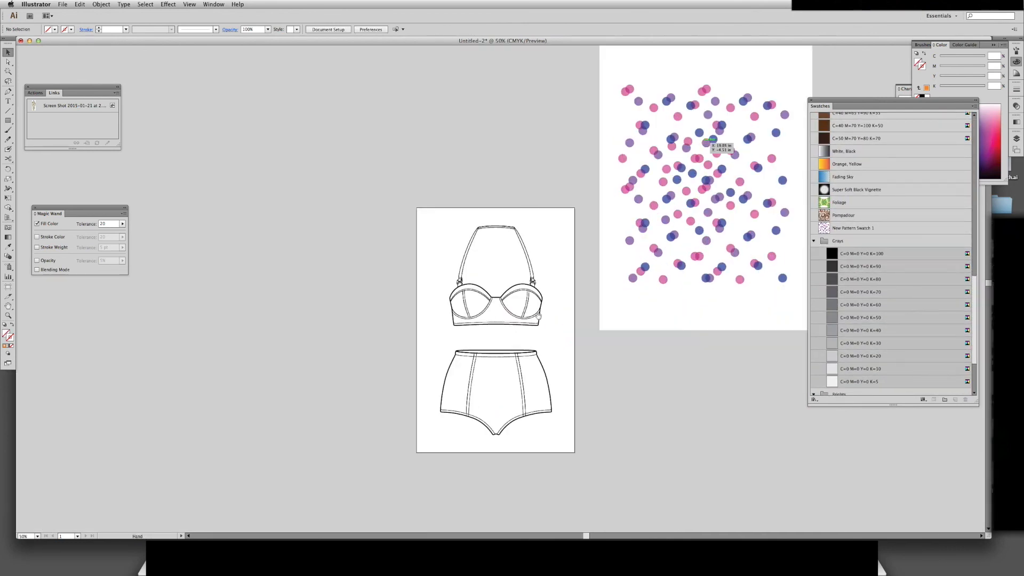
pyautogui.press('a')
pyautogui.click(550, 386)
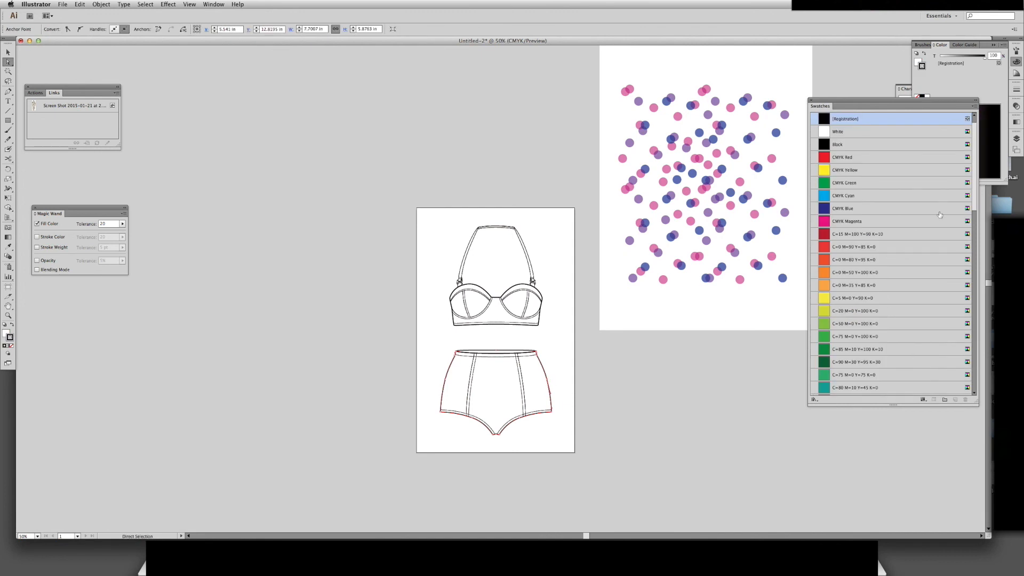
pyautogui.scroll(-15, 865, 224)
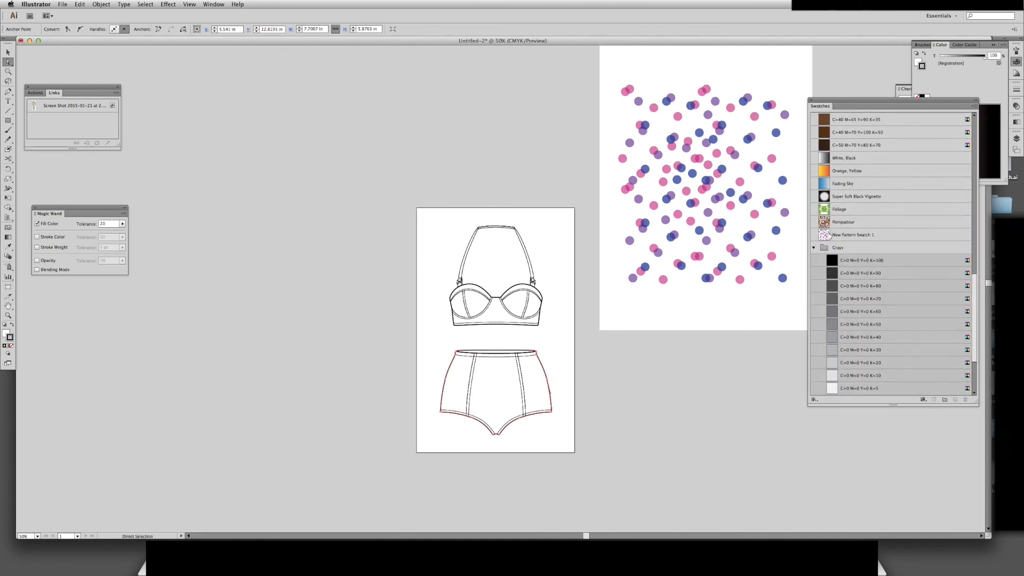
pyautogui.click(4, 325)
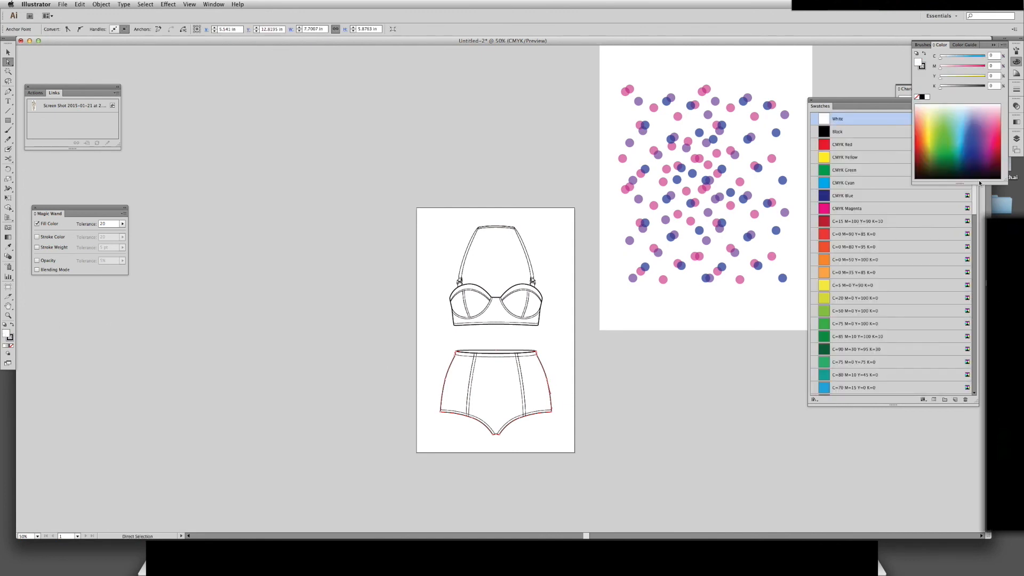
pyautogui.moveTo(972, 212); pyautogui.dragTo(972, 333)
pyautogui.click(840, 303)
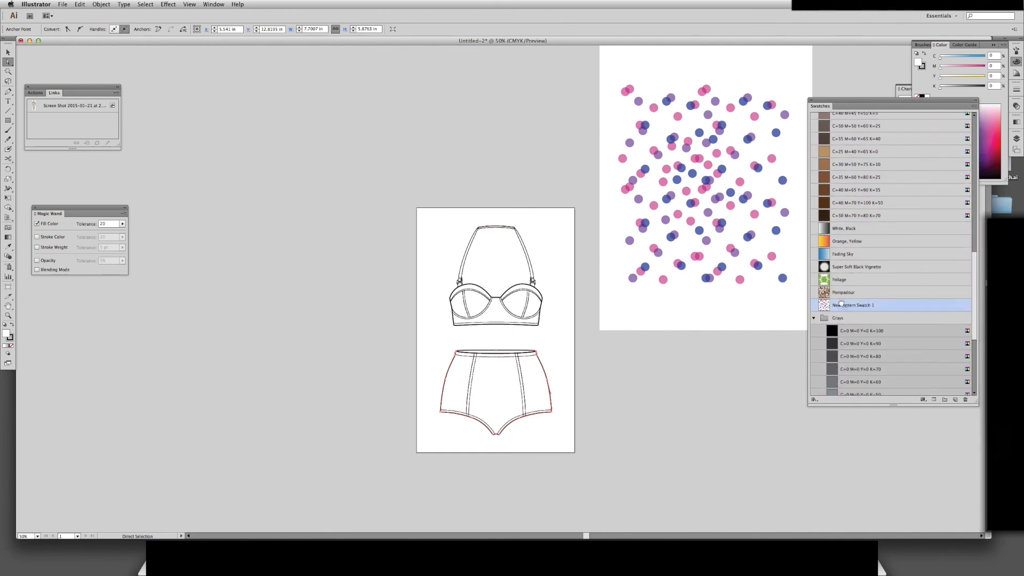
pyautogui.scroll(-10, 907, 240)
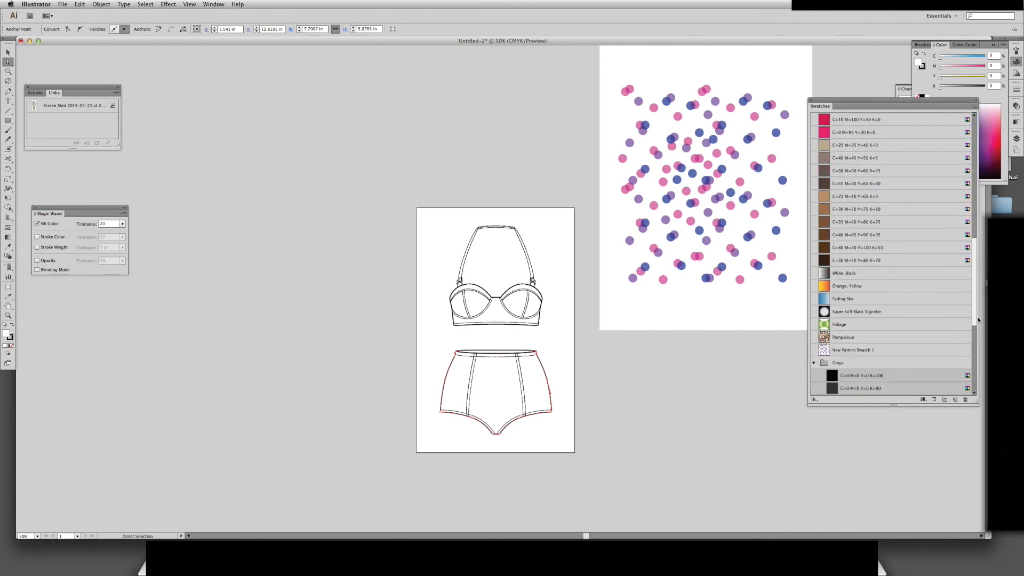
pyautogui.click(824, 299)
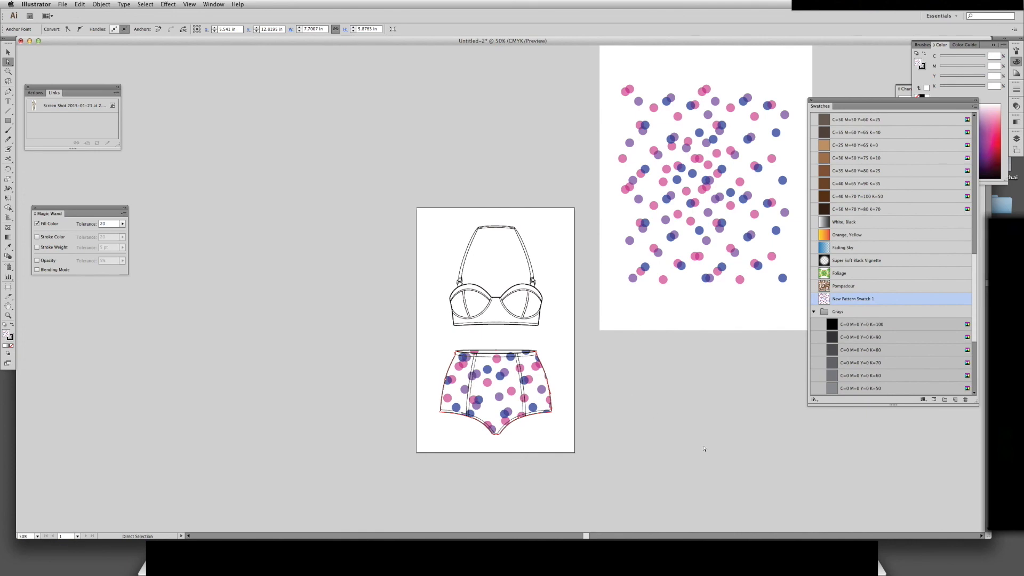
pyautogui.press('v')
pyautogui.click(645, 439)
# Apply the bottom's dot pattern fill to the bra top outline with the Eyedropper and deselect it
pyautogui.hscroll(-2, 596, 268)
pyautogui.scroll(1, 596, 268)
pyautogui.press('super+equal')
pyautogui.press('super+equal')
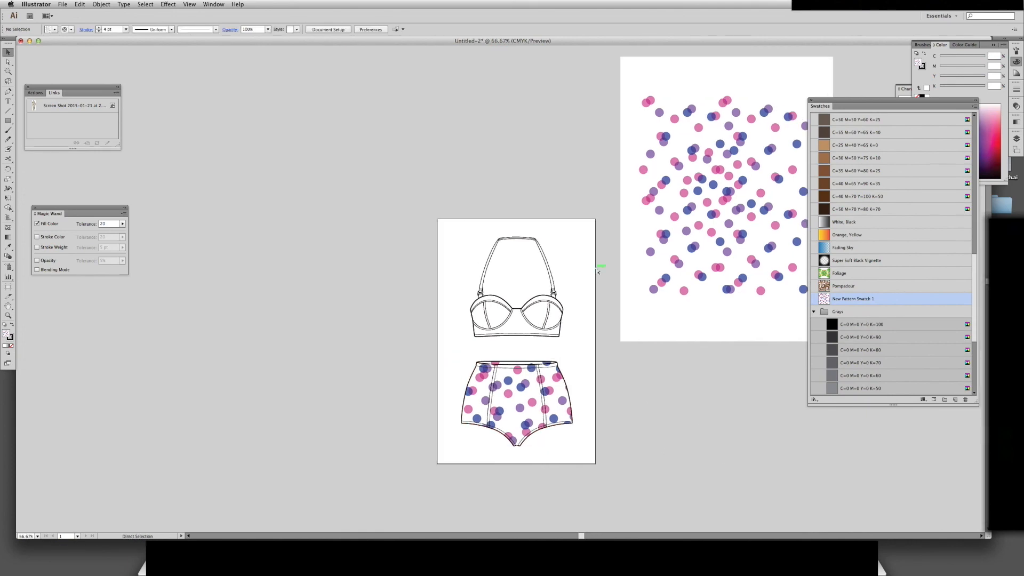
pyautogui.press('space')
pyautogui.moveTo(630, 264); pyautogui.dragTo(533, 165)
pyautogui.moveTo(583, 306); pyautogui.dragTo(600, 336)
pyautogui.moveTo(556, 287); pyautogui.dragTo(585, 260)
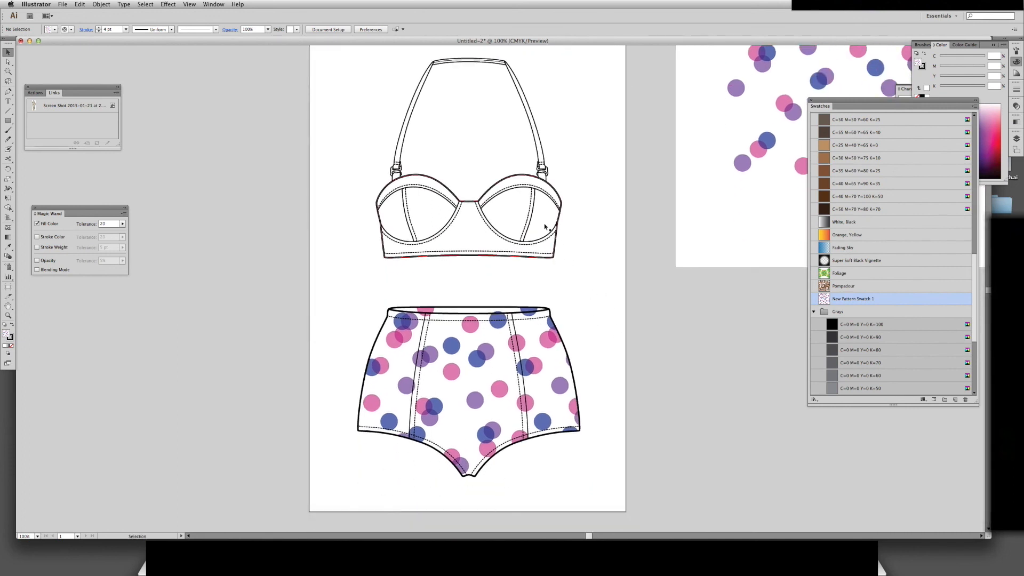
pyautogui.scroll(3, 585, 354)
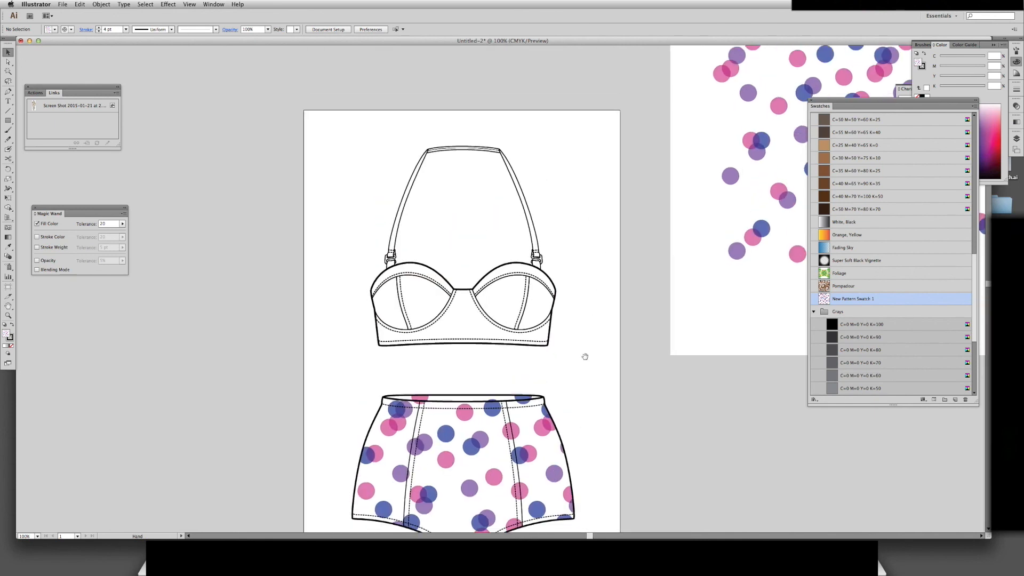
pyautogui.click(552, 335)
pyautogui.press('i')
pyautogui.click(540, 463)
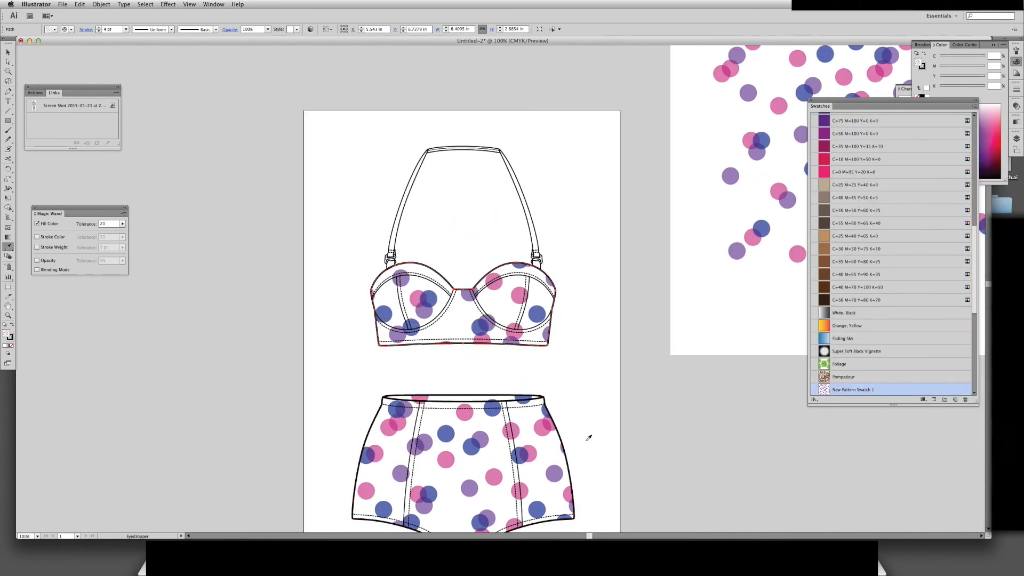
pyautogui.press('v')
pyautogui.click(578, 375)
# Select the bra top outline and both cup seam curves, and place a copy beside the artboard
pyautogui.moveTo(593, 356); pyautogui.dragTo(589, 430)
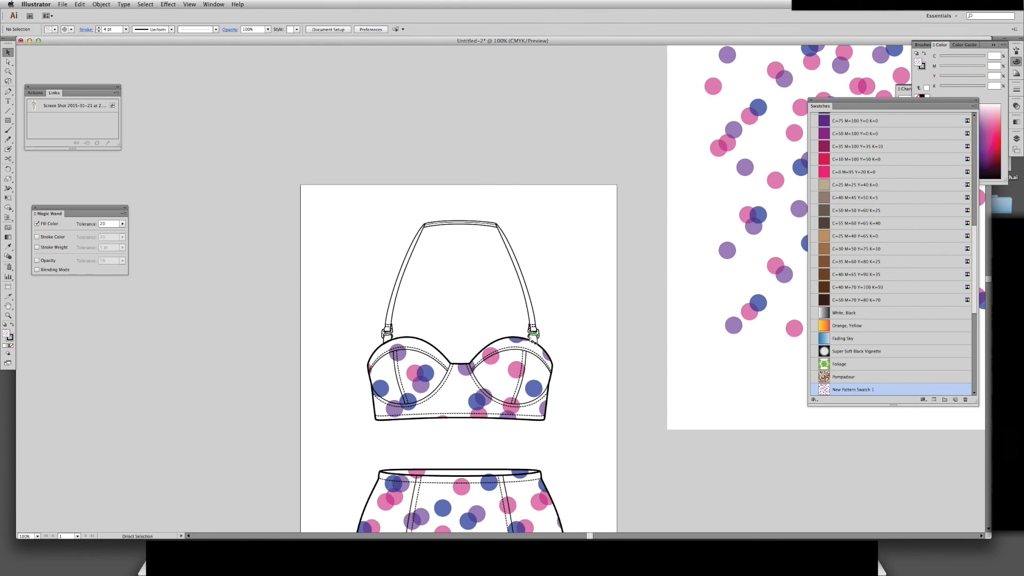
pyautogui.press('super+=')
pyautogui.press('super+=')
pyautogui.moveTo(626, 374); pyautogui.dragTo(531, 311)
pyautogui.click(479, 361)
pyautogui.keyDown('shift'); pyautogui.click(280, 374); pyautogui.keyUp('shift')
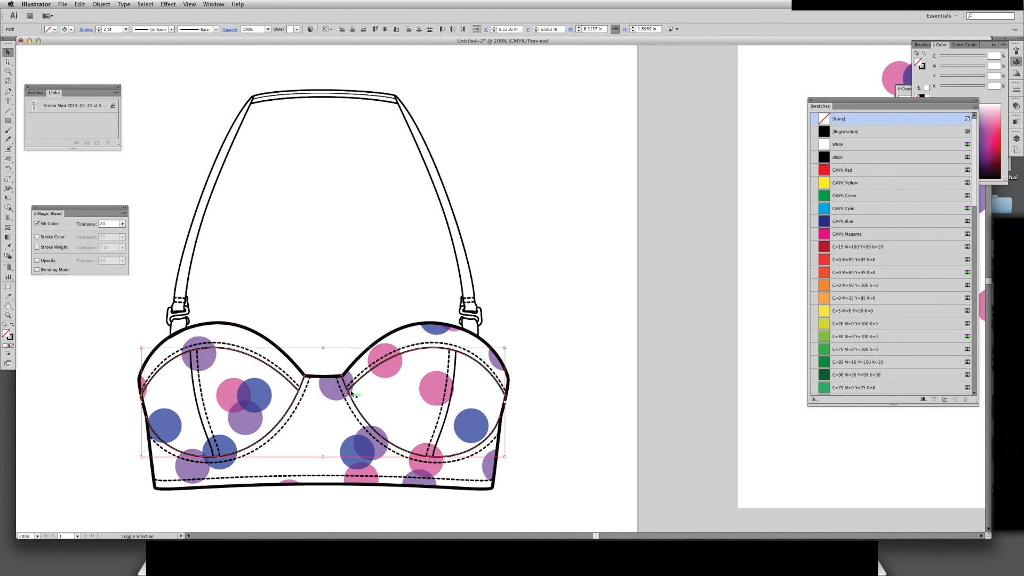
pyautogui.keyDown('shift'); pyautogui.click(350, 369); pyautogui.keyUp('shift')
pyautogui.hscroll(-10, 534, 346)
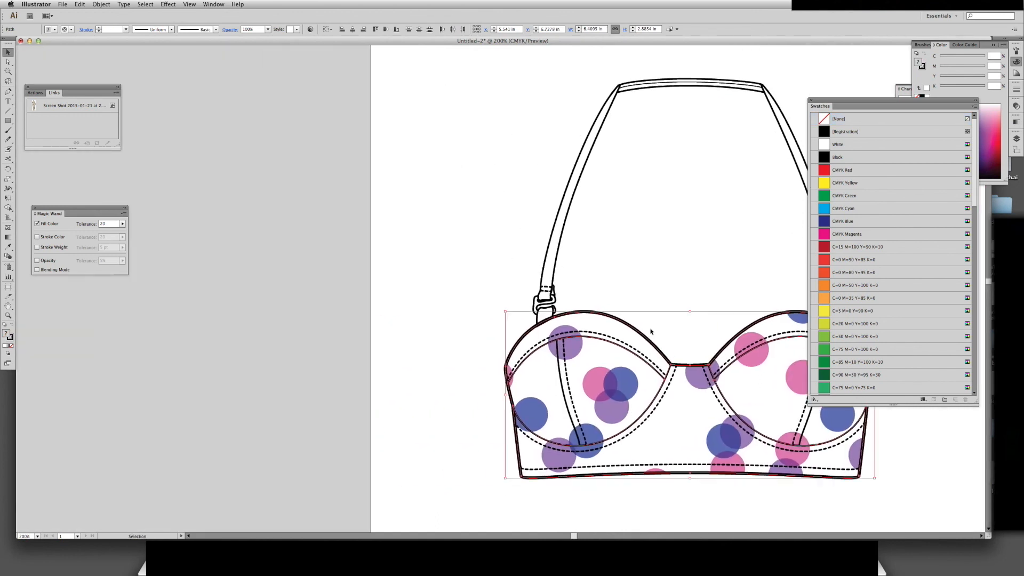
pyautogui.moveTo(646, 336); pyautogui.dragTo(217, 354)
# Draw a short Pen line across the center of the copied bra top, joining the upper curves of both cups
pyautogui.moveTo(343, 312); pyautogui.dragTo(534, 310)
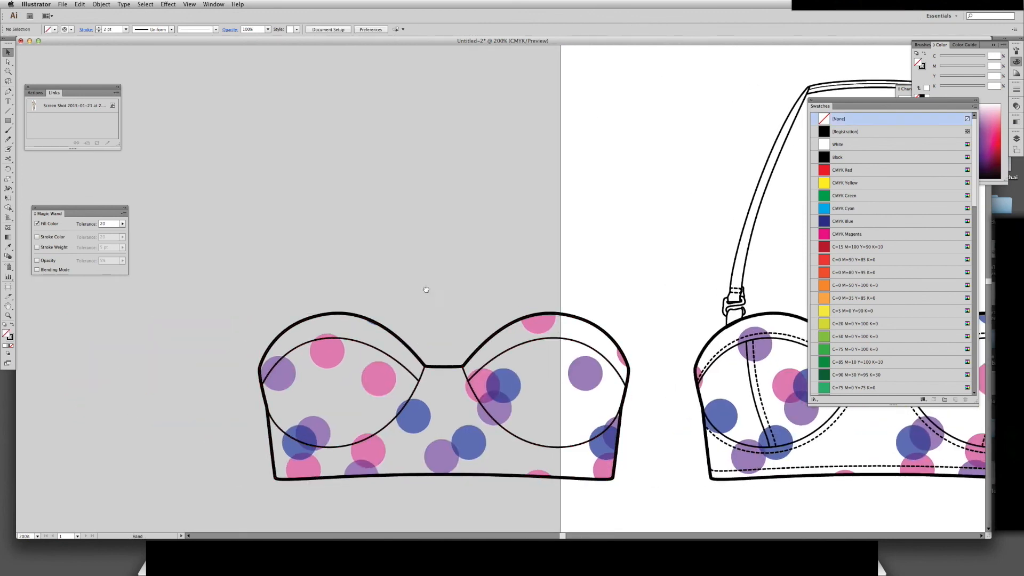
pyautogui.moveTo(427, 290); pyautogui.dragTo(397, 295)
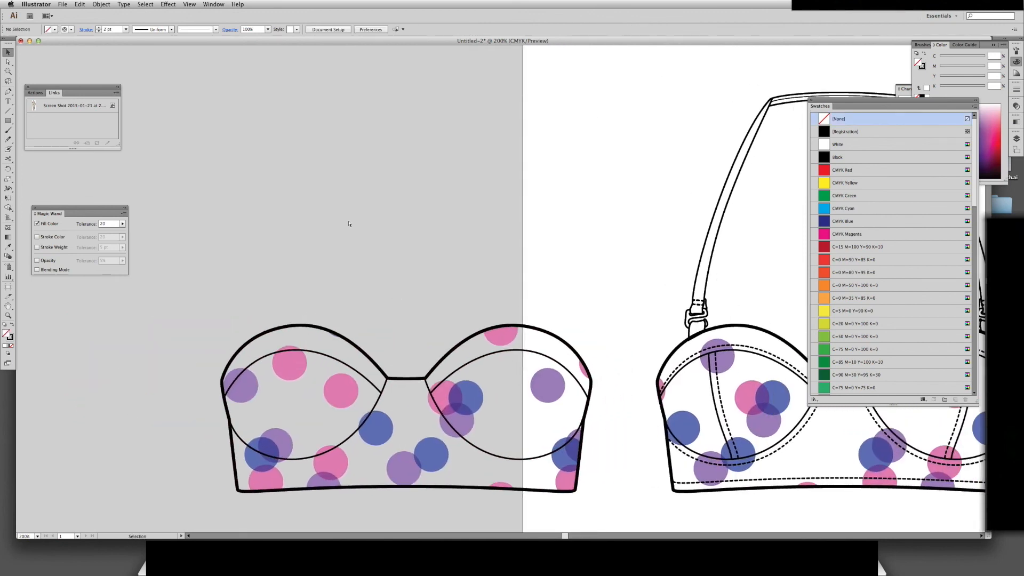
pyautogui.press('super+minus')
pyautogui.press('super+minus')
pyautogui.moveTo(768, 247); pyautogui.dragTo(497, 255)
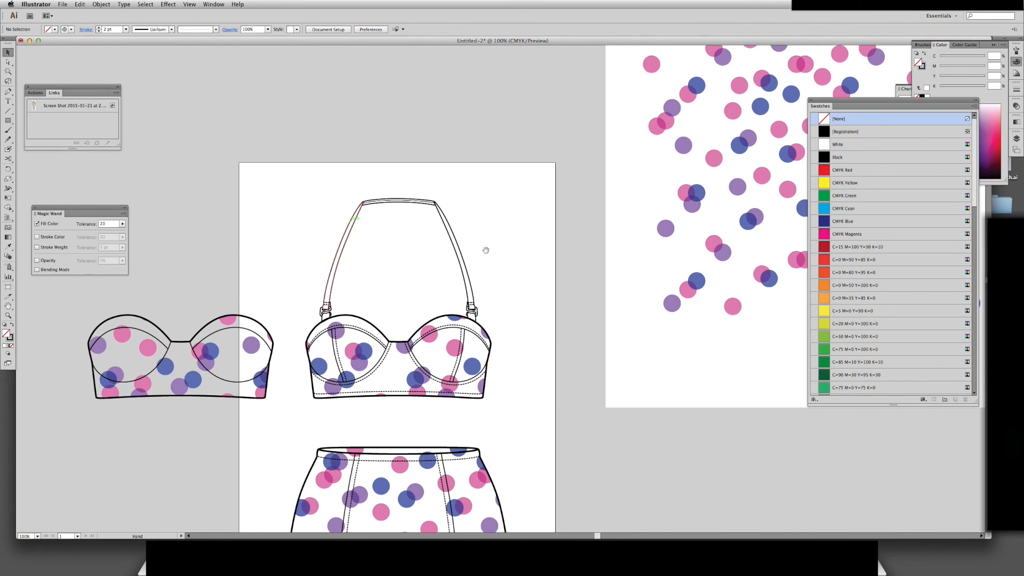
pyautogui.moveTo(414, 262); pyautogui.dragTo(478, 278)
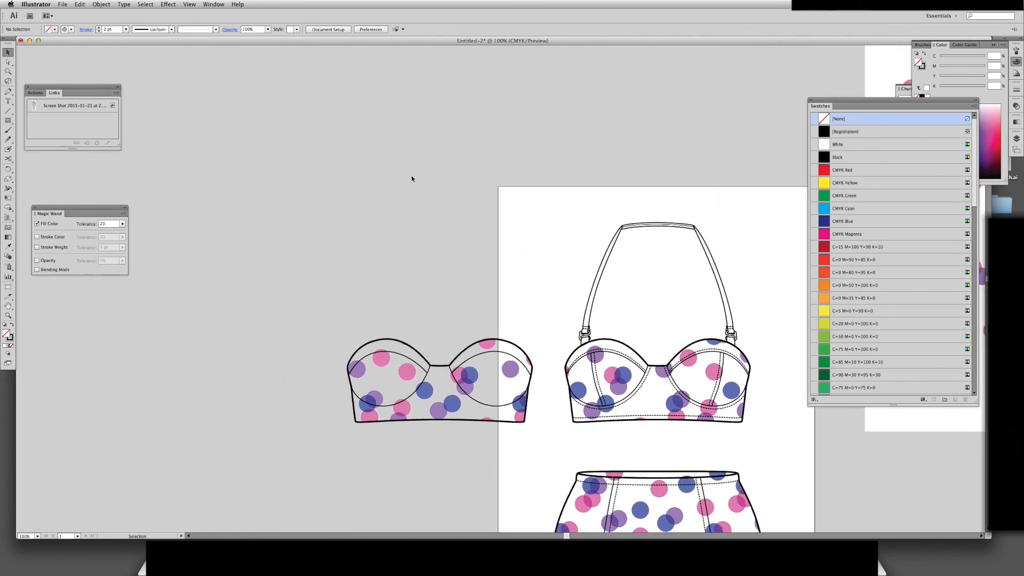
pyautogui.click(419, 350)
pyautogui.click(427, 320)
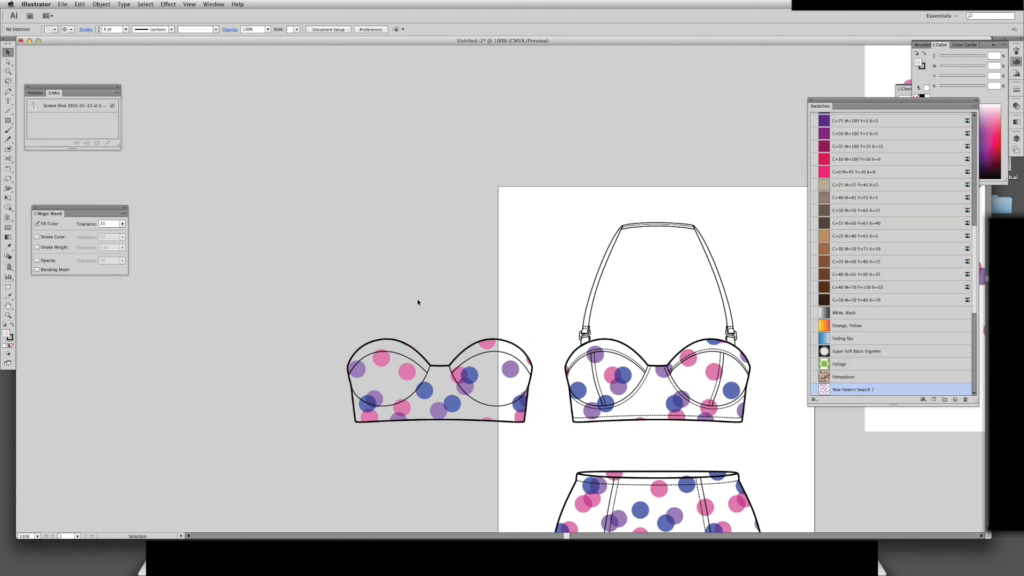
pyautogui.hotkey('ctrl', '=')
pyautogui.press('p')
pyautogui.click(437, 415)
pyautogui.click(473, 415)
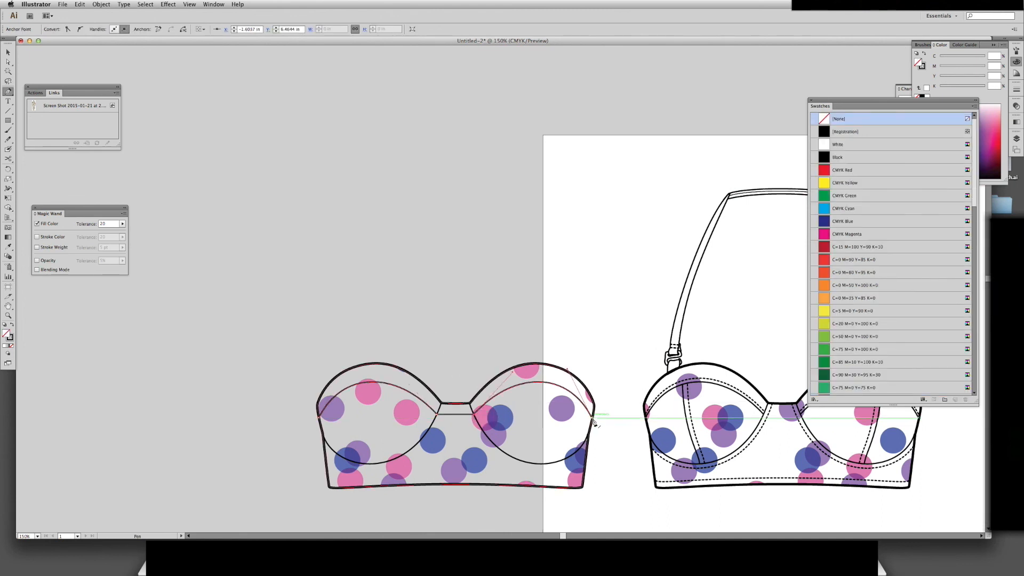
# Continue the Pen path from the outer cup edge around above the copied bra top and close it at the opposite edge
pyautogui.click(591, 418)
pyautogui.click(636, 310)
pyautogui.click(344, 257)
pyautogui.click(262, 385)
pyautogui.click(296, 433)
pyautogui.click(319, 418)
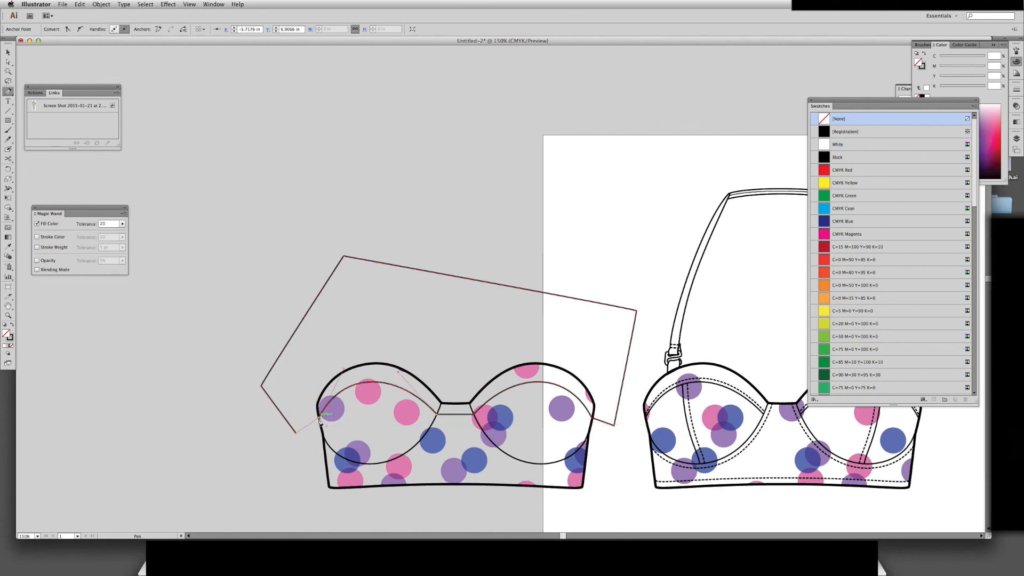
# Select the copied bra top with the closed path and split off the band above each cup with Shape Builder
pyautogui.press('v')
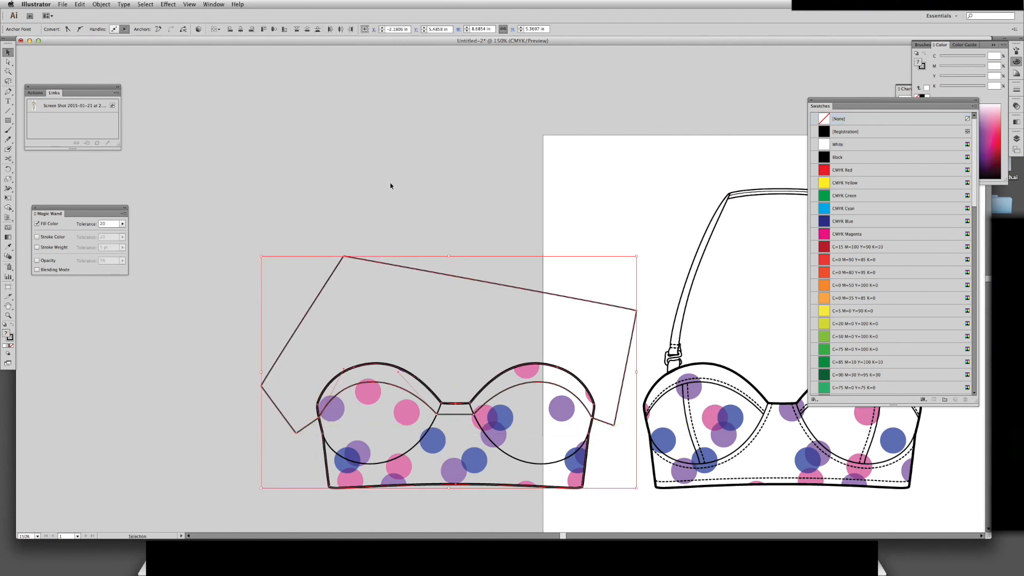
pyautogui.scroll(-2, 502, 426)
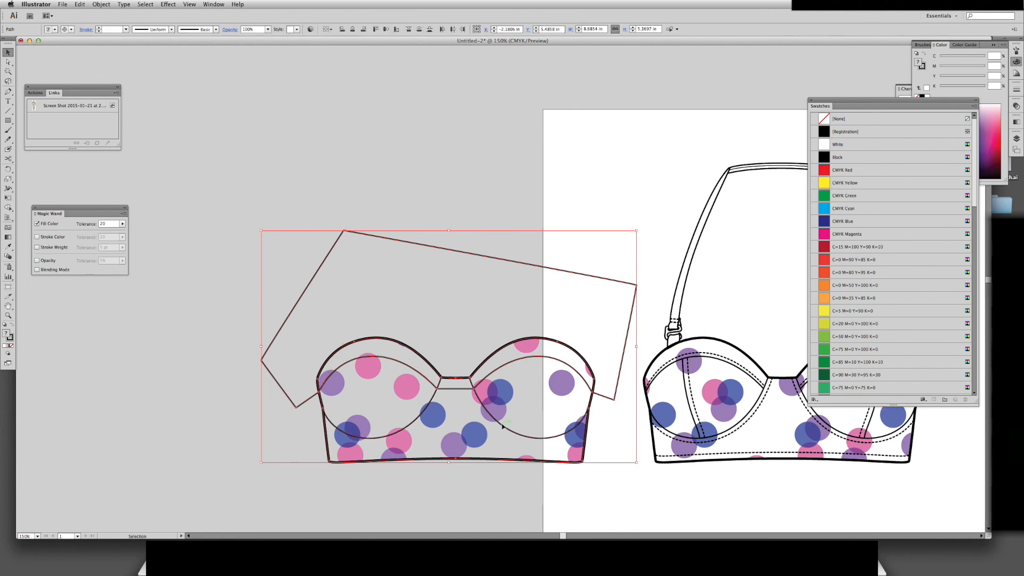
pyautogui.hotkey('shift', 'm')
pyautogui.click(380, 350)
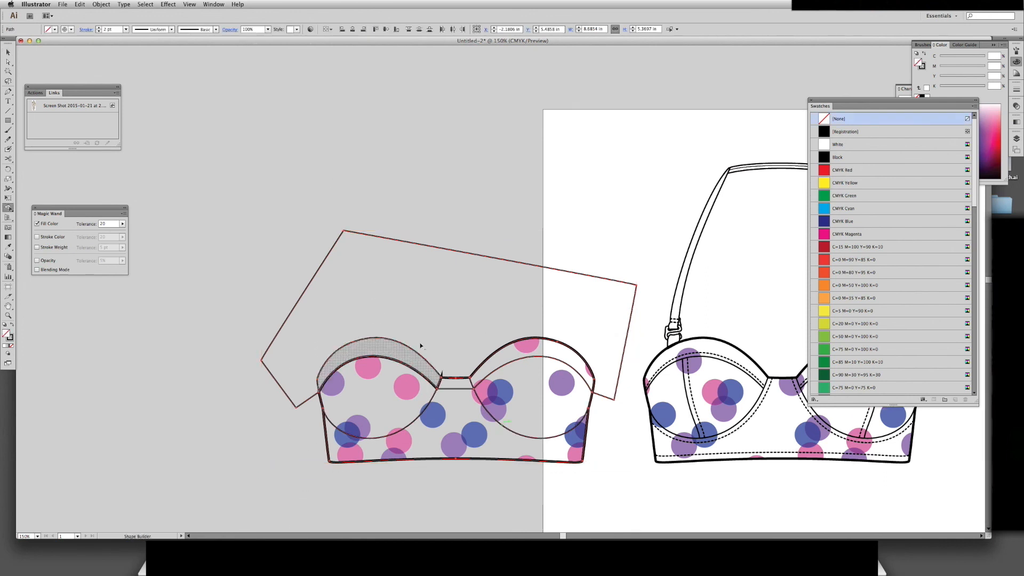
pyautogui.click(531, 348)
# Delete the large leftover shape surrounding the top of the copied bra
pyautogui.press('v')
pyautogui.click(491, 318)
pyautogui.keyDown('shift'); pyautogui.click(411, 343); pyautogui.keyUp('shift')
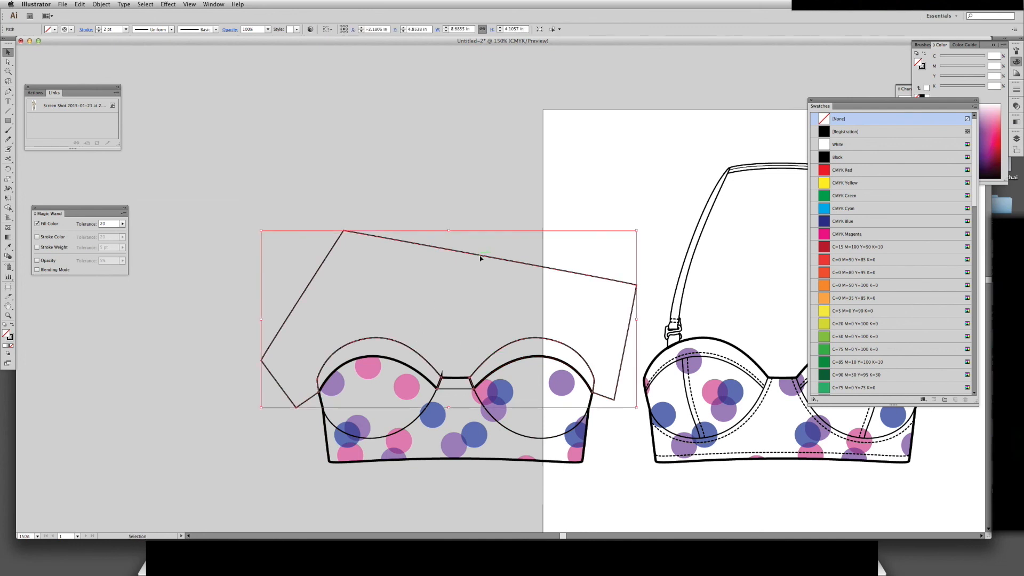
pyautogui.press('Delete')
# Move both separated cup bands from the copy onto the upper cup edges of the original bra top
pyautogui.click(488, 358)
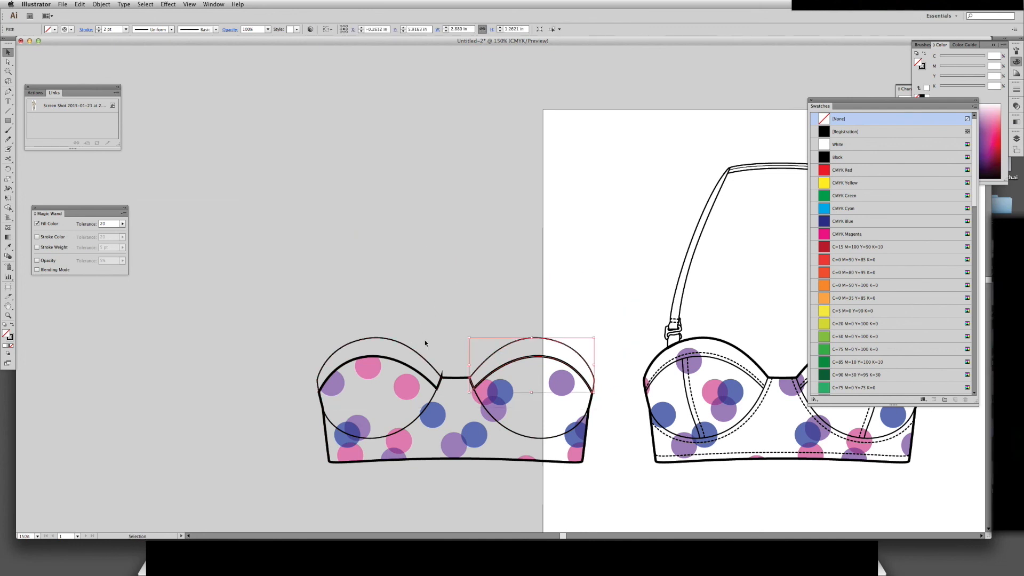
pyautogui.keyDown('shift'); pyautogui.click(404, 348); pyautogui.keyUp('shift')
pyautogui.hscroll(8, 406, 349)
pyautogui.moveTo(388, 374); pyautogui.dragTo(718, 363)
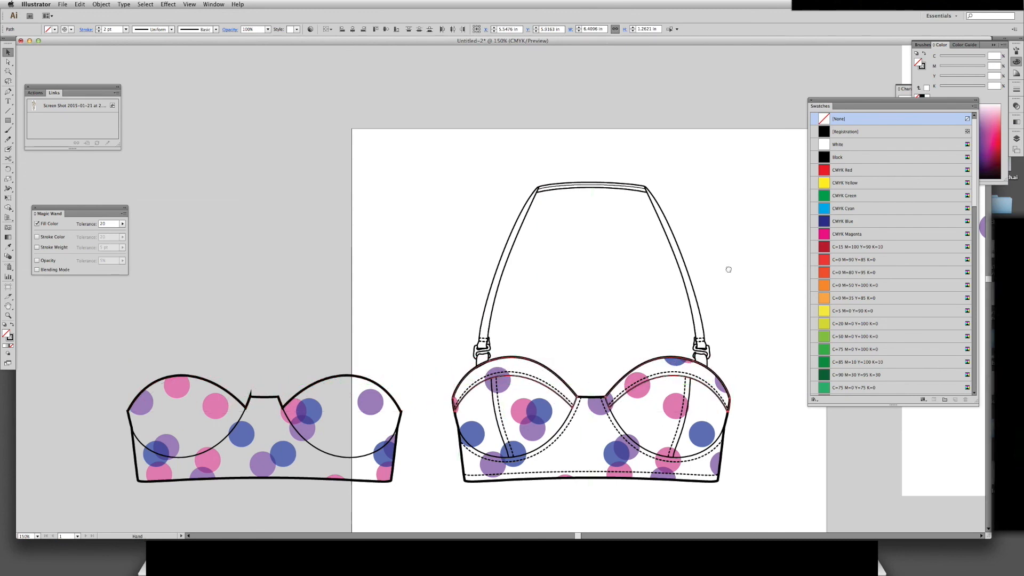
# Fill both cup bands with the blue sampled by Eyedropper from a dot in the pattern artwork
pyautogui.hscroll(10, 750, 263)
pyautogui.scroll(4, 750, 263)
pyautogui.press('i')
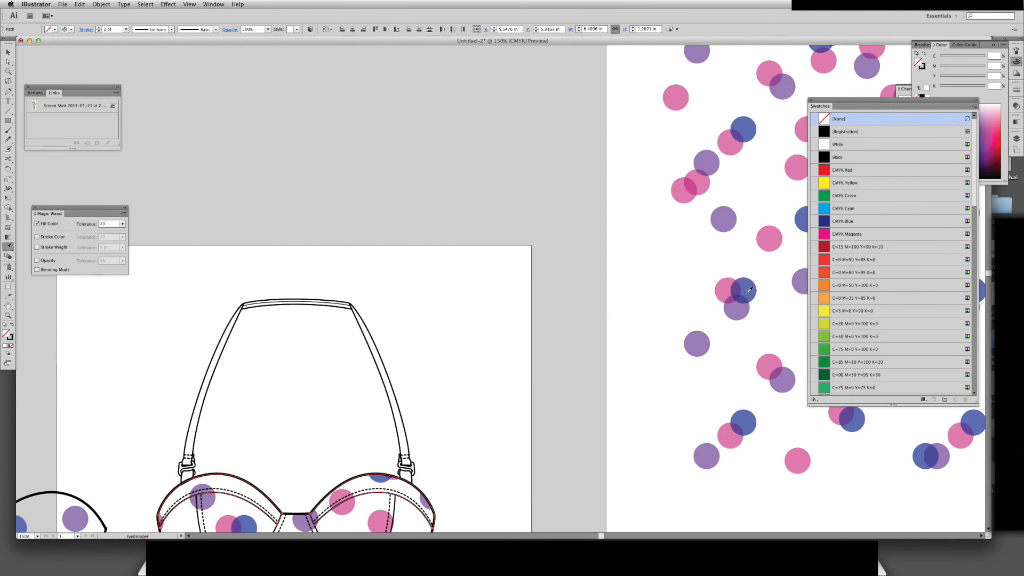
pyautogui.click(749, 290)
pyautogui.press('super+minus')
pyautogui.moveTo(578, 370); pyautogui.dragTo(591, 383)
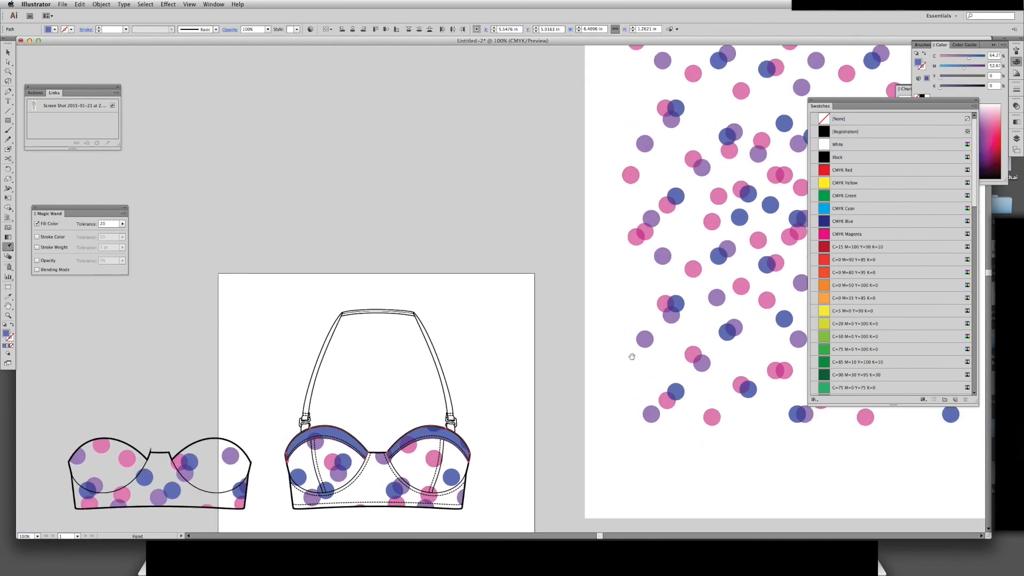
# Set the cup bands' blending mode to Normal and stack them above the dotted fill but beneath the stitching
pyautogui.click(1016, 108)
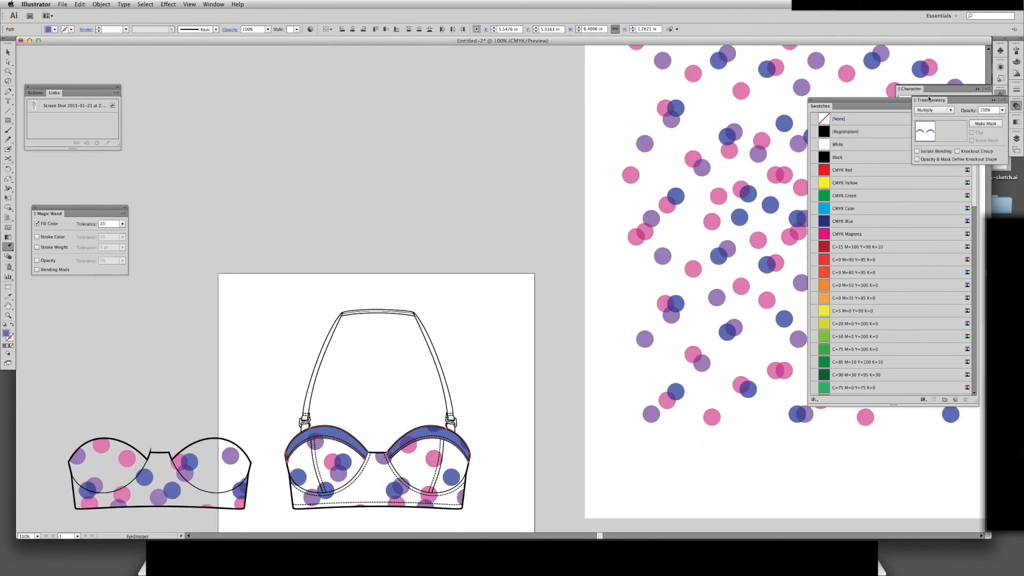
pyautogui.click(947, 110)
pyautogui.click(929, 106)
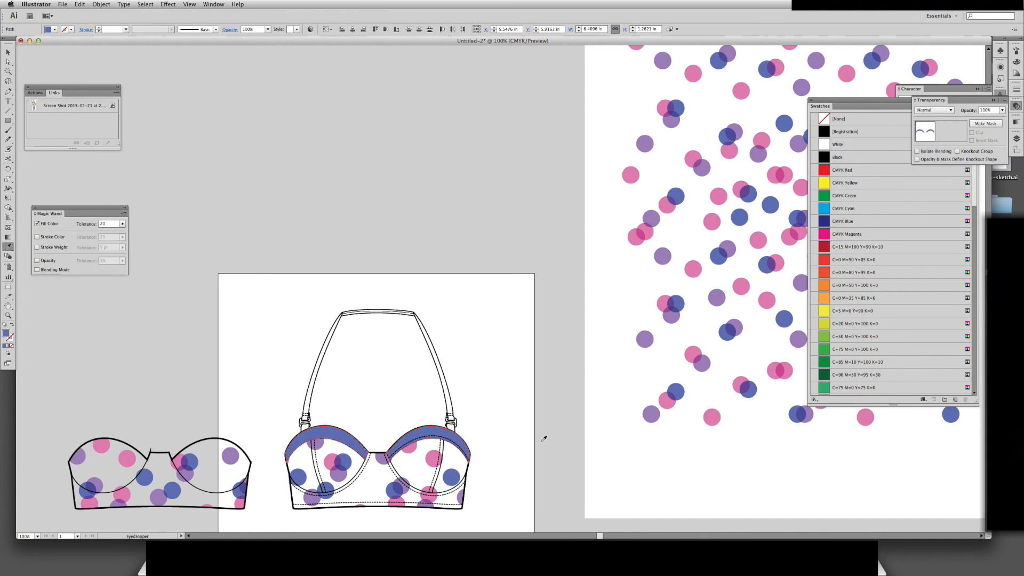
pyautogui.press('v')
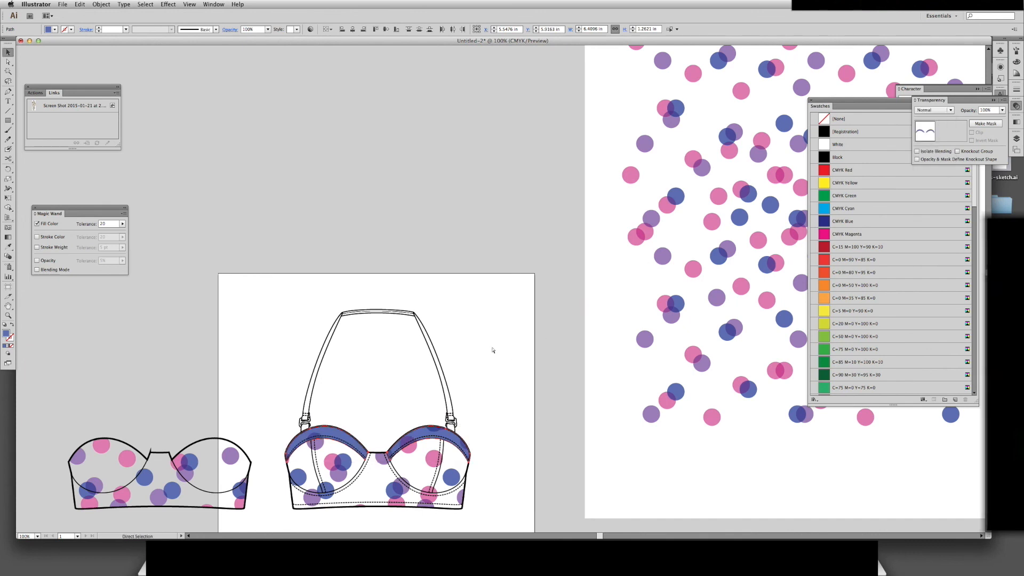
pyautogui.press('super+]')
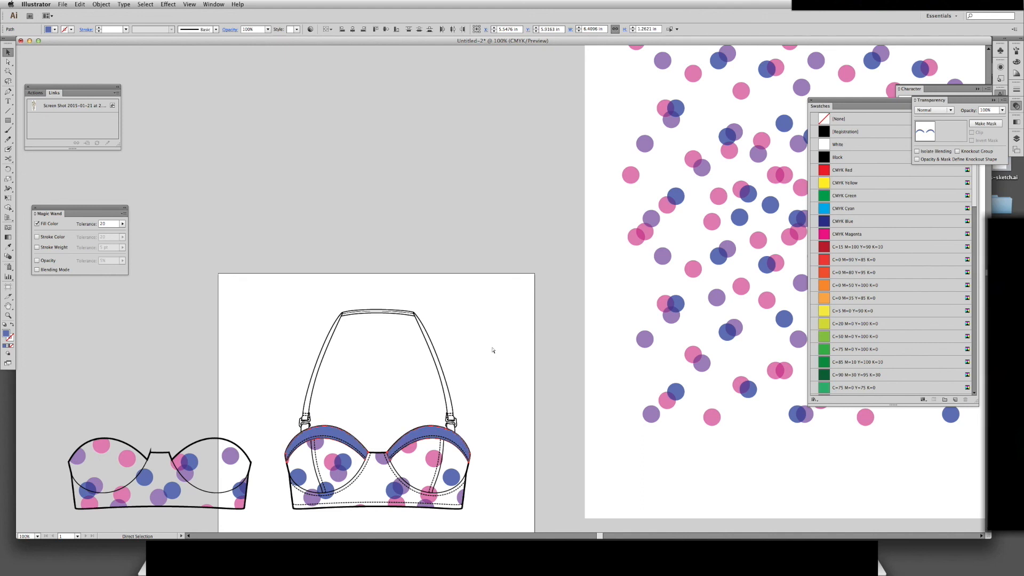
pyautogui.click(441, 203)
pyautogui.moveTo(437, 252); pyautogui.dragTo(522, 234)
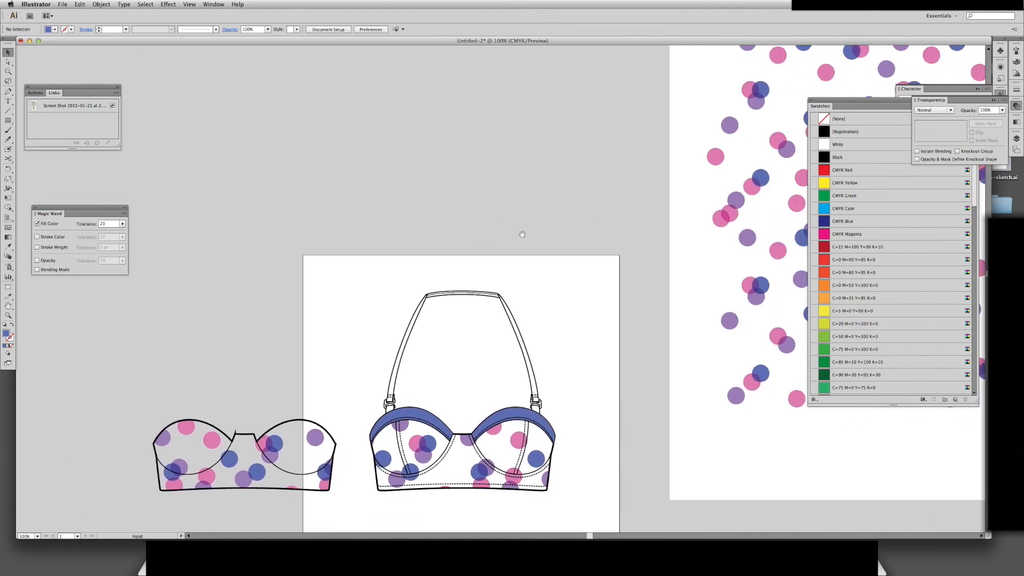
# Select all the strap and neckband pieces and give them the blue fill sampled from a cup band
pyautogui.click(522, 338)
pyautogui.keyDown('shift'); pyautogui.click(471, 296); pyautogui.keyUp('shift')
pyautogui.keyDown('shift'); pyautogui.click(402, 359); pyautogui.keyUp('shift')
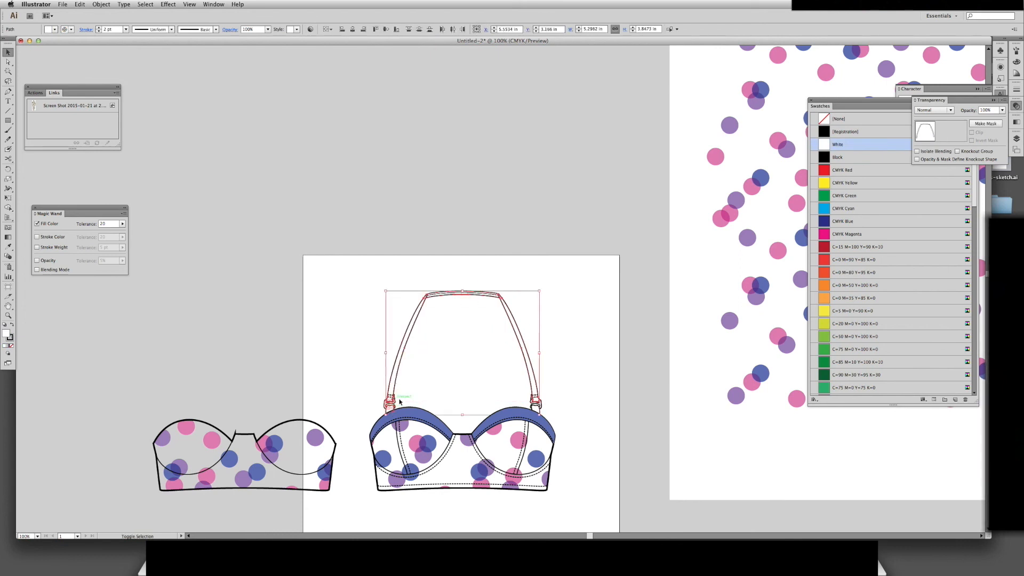
pyautogui.press('i')
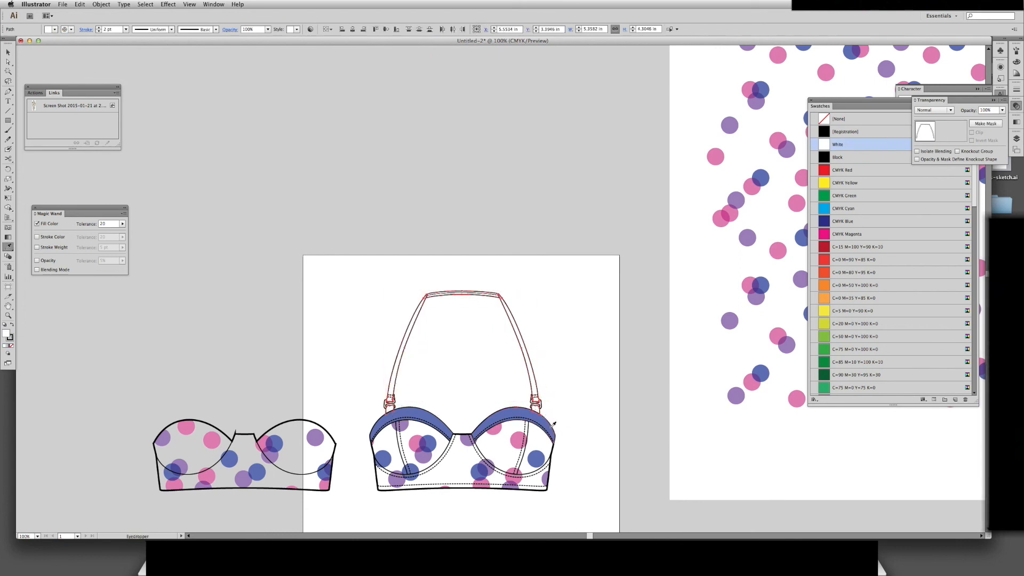
pyautogui.click(549, 422)
pyautogui.press('v')
pyautogui.click(558, 233)
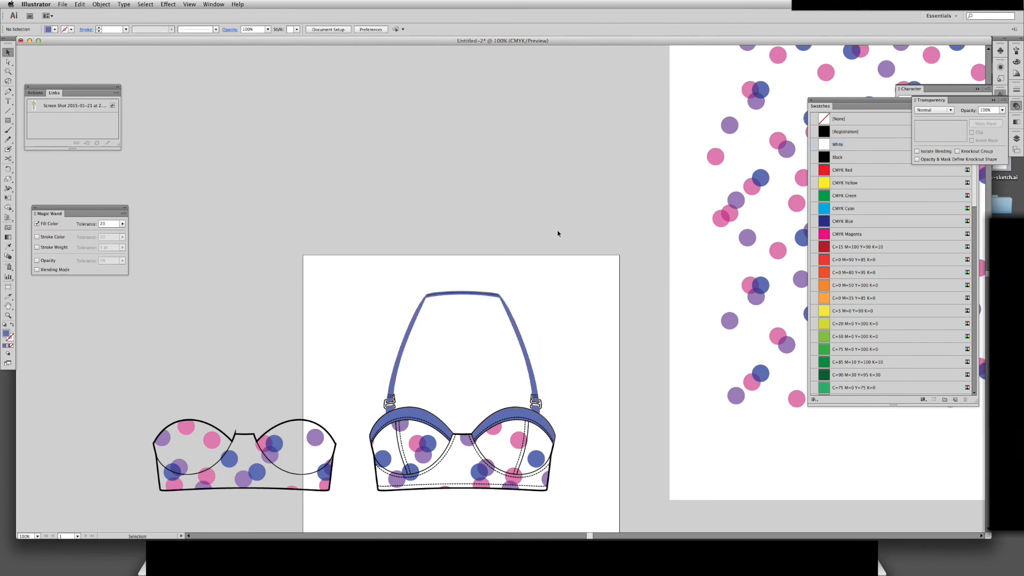
# Select all the blue strap and neckband pieces and give them a 1 pt outline
pyautogui.press('super+equal')
pyautogui.press('super+equal')
pyautogui.moveTo(563, 267); pyautogui.dragTo(660, 189)
pyautogui.moveTo(362, 338); pyautogui.dragTo(423, 374)
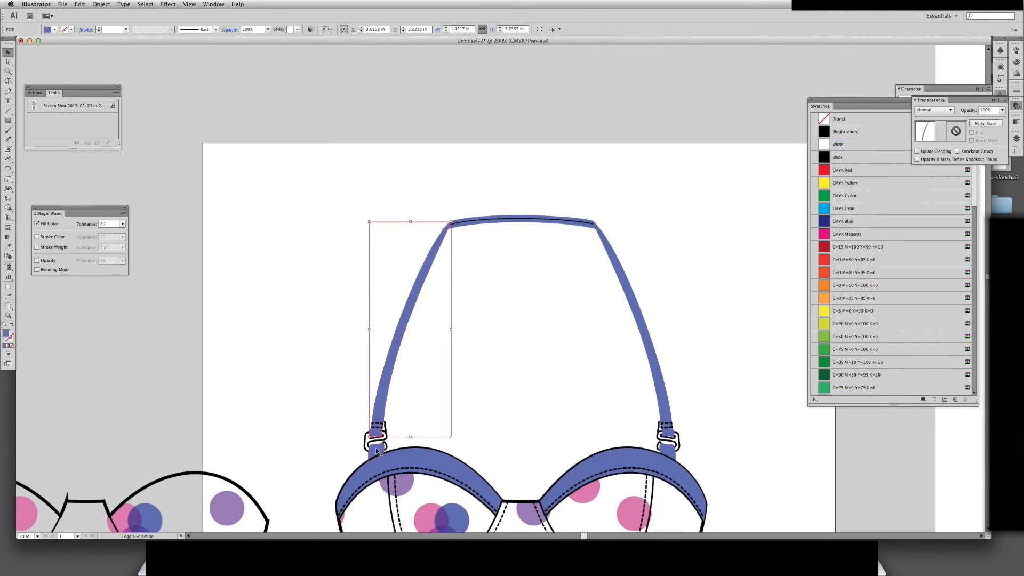
pyautogui.keyDown('shift'); pyautogui.click(560, 224); pyautogui.keyUp('shift')
pyautogui.keyDown('shift'); pyautogui.click(615, 256); pyautogui.keyUp('shift')
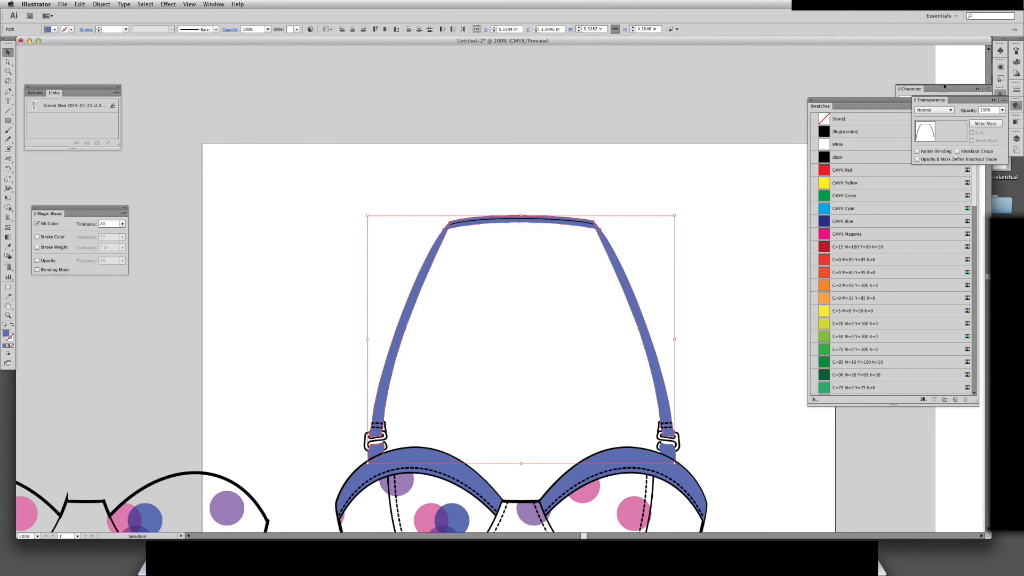
pyautogui.click(1017, 91)
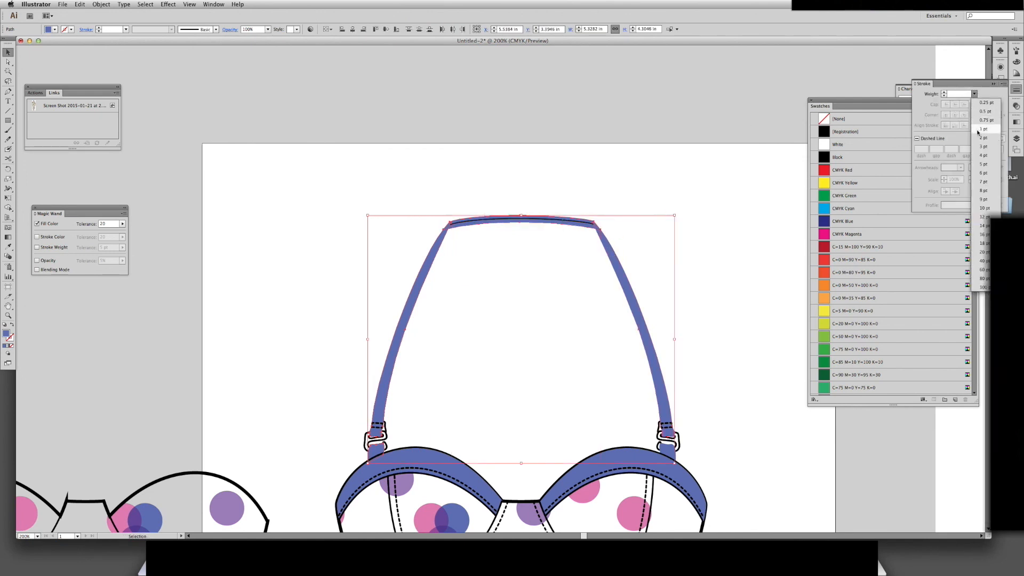
pyautogui.click(734, 308)
pyautogui.moveTo(734, 334); pyautogui.dragTo(704, 266)
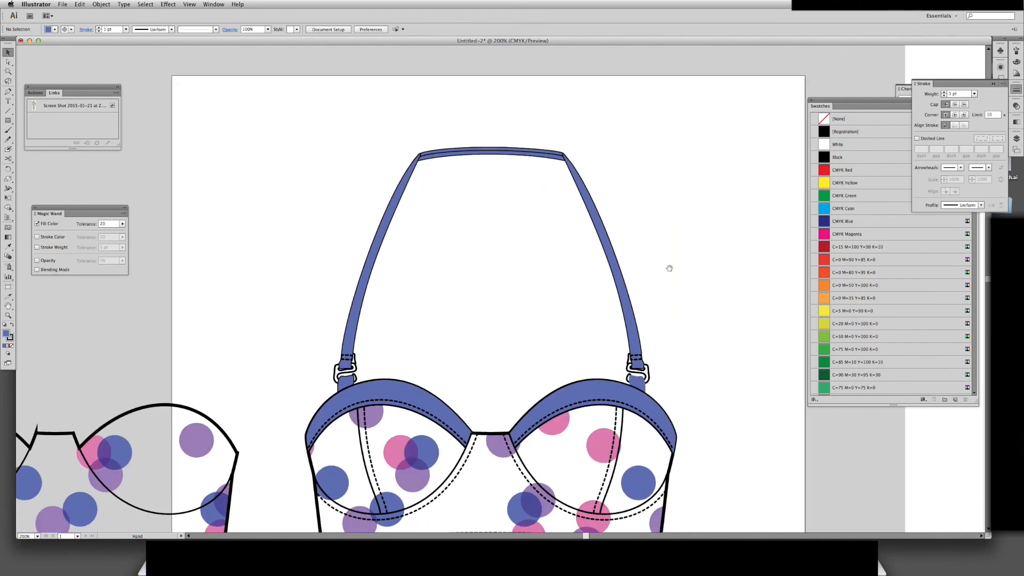
# Match the short strap tab above the right cup to the outlined blue style of the strap above it
pyautogui.click(637, 379)
pyautogui.press('i')
pyautogui.click(637, 335)
pyautogui.press('v')
pyautogui.click(699, 356)
pyautogui.press('super+minus')
pyautogui.press('super+minus')
pyautogui.press('super+minus')
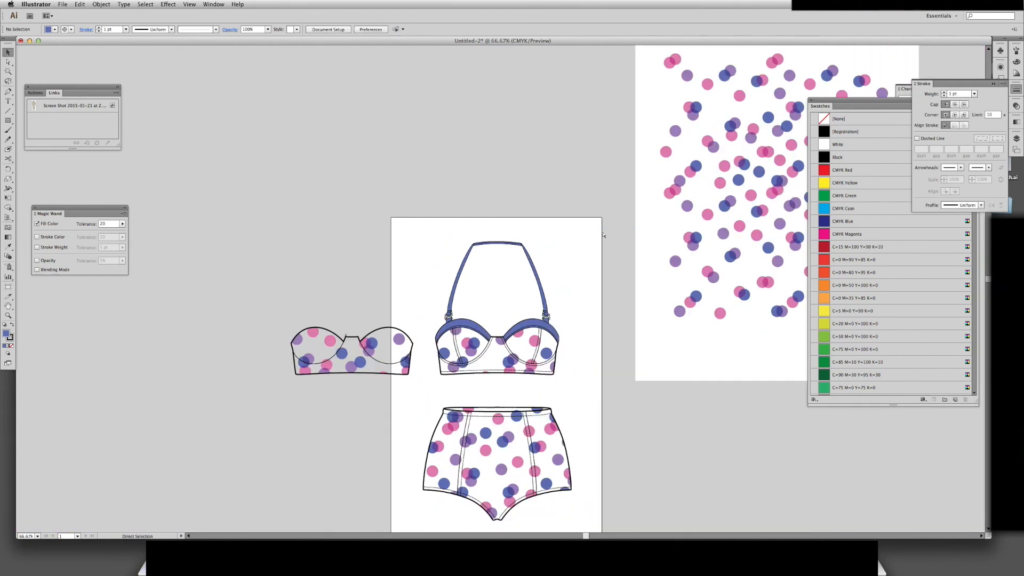
# Give the strap buckles and stitched strap ends the strap's blue fill, with a 2 pt outline
pyautogui.press('super+plus')
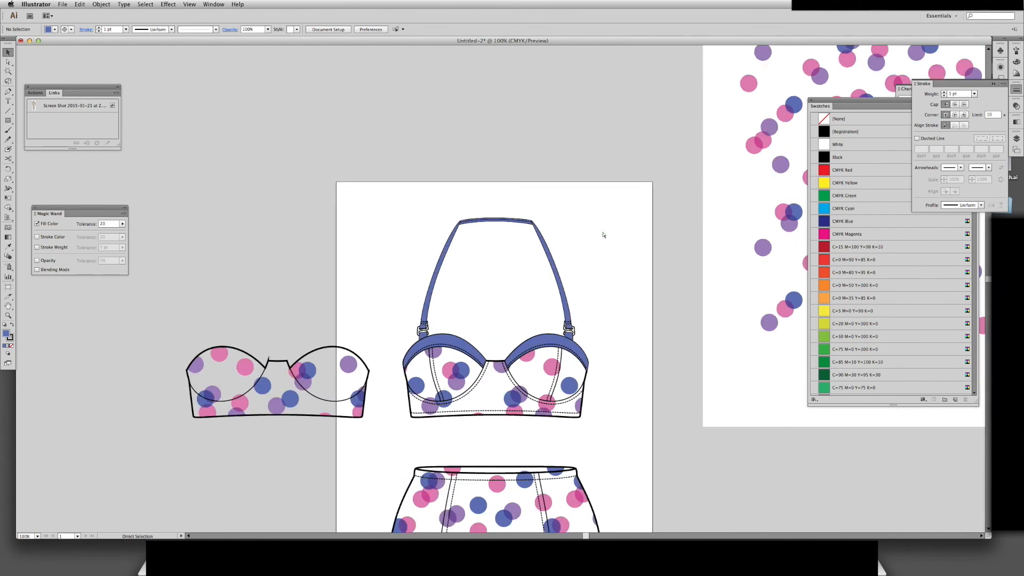
pyautogui.press('super+plus')
pyautogui.click(351, 358)
pyautogui.keyDown('shift'); pyautogui.click(635, 362); pyautogui.keyUp('shift')
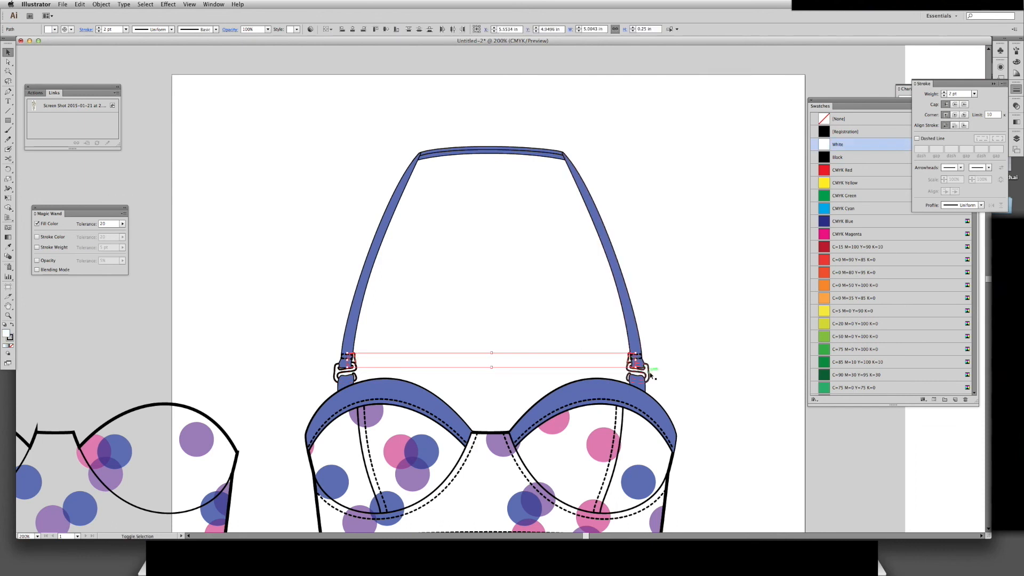
pyautogui.press('i')
pyautogui.click(358, 326)
pyautogui.press('v')
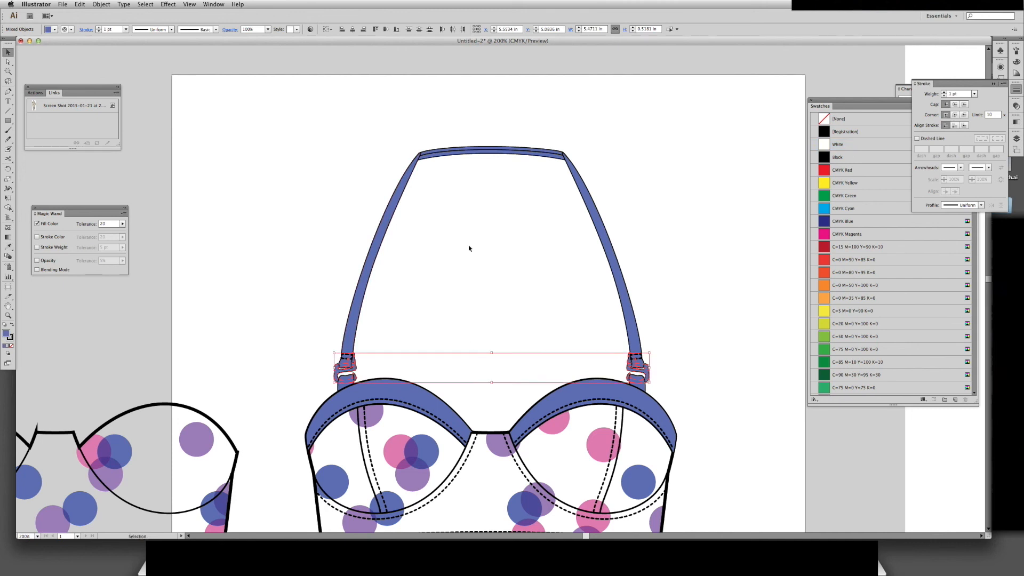
pyautogui.click(974, 95)
pyautogui.click(984, 138)
pyautogui.click(699, 317)
pyautogui.hscroll(-1, 685, 327)
# Select the straps, neckband and lower strap tabs and set their outline weight to 2 pt
pyautogui.click(637, 381)
pyautogui.keyDown('shift'); pyautogui.click(344, 379); pyautogui.keyUp('shift')
pyautogui.keyDown('shift'); pyautogui.click(352, 335); pyautogui.keyUp('shift')
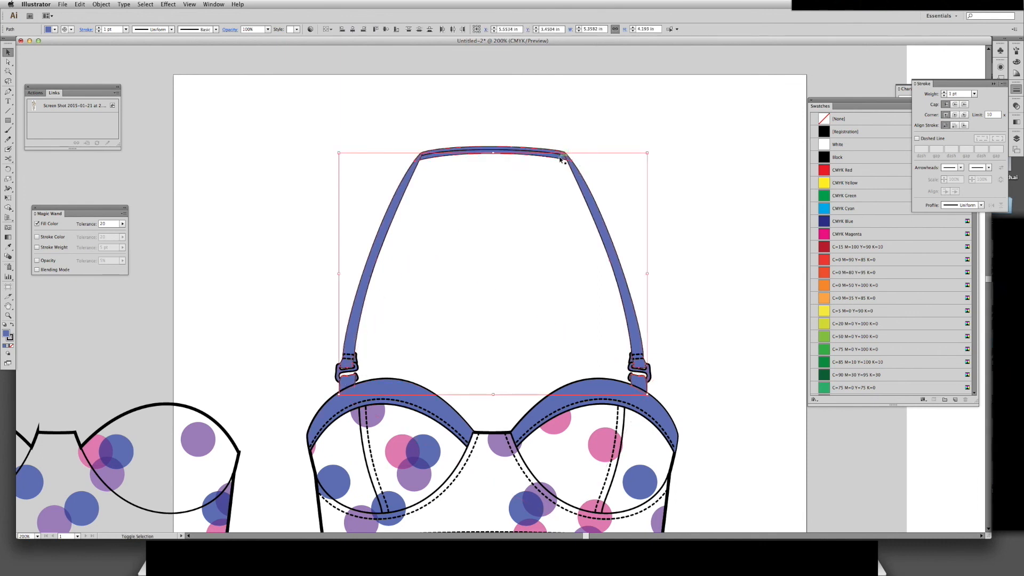
pyautogui.click(974, 93)
pyautogui.click(985, 138)
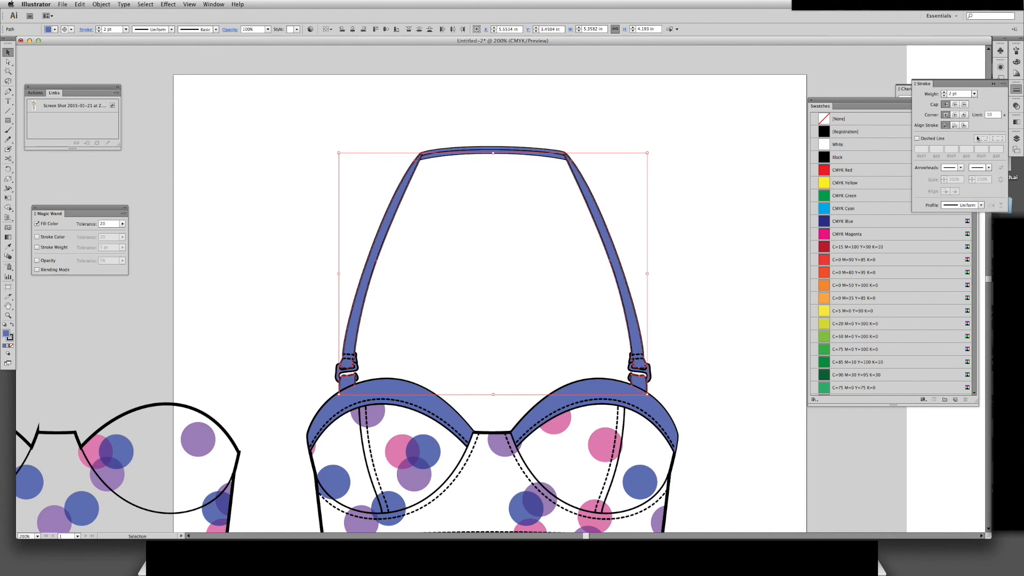
pyautogui.click(698, 233)
# Delete the copied bra top lying beside the artboard
pyautogui.press('super+minus')
pyautogui.press('super+minus')
pyautogui.press('super+minus')
pyautogui.press('super+minus')
pyautogui.moveTo(317, 303); pyautogui.dragTo(499, 358)
pyautogui.press('Delete')
# Unlock all objects and add the entire dot artwork with its white background to the swatches as a new pattern
pyautogui.moveTo(669, 214); pyautogui.dragTo(502, 247)
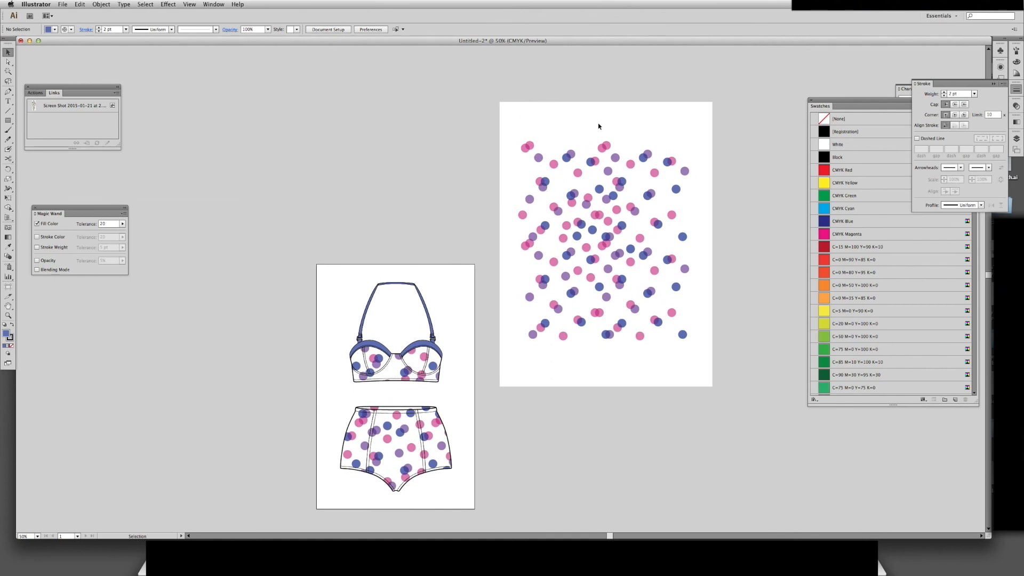
pyautogui.moveTo(746, 101); pyautogui.dragTo(515, 342)
pyautogui.click(715, 297)
pyautogui.press('super+alt+2')
pyautogui.moveTo(750, 104); pyautogui.dragTo(514, 371)
pyautogui.click(974, 271)
pyautogui.scroll(-15, 852, 286)
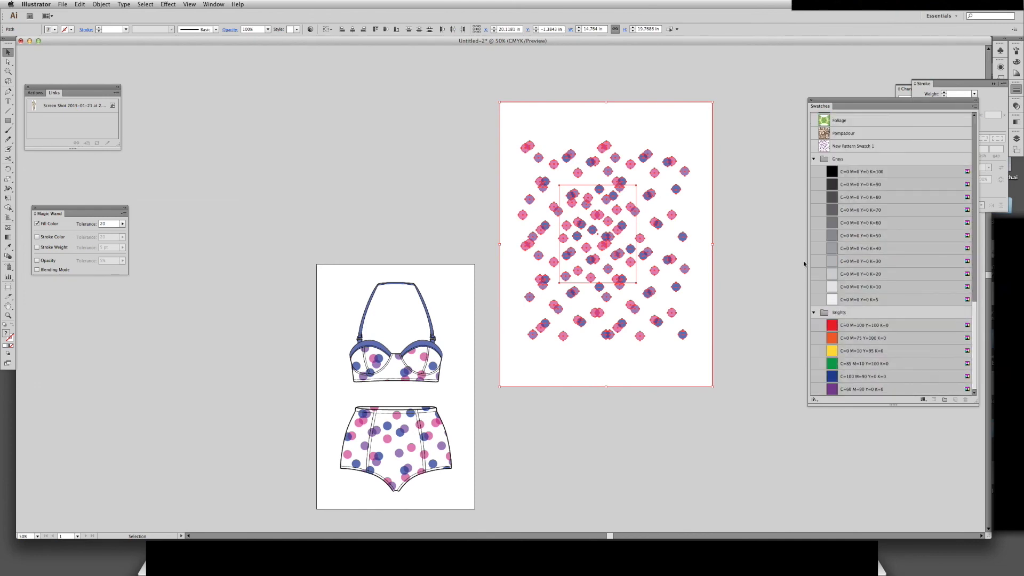
pyautogui.moveTo(685, 236); pyautogui.dragTo(816, 159)
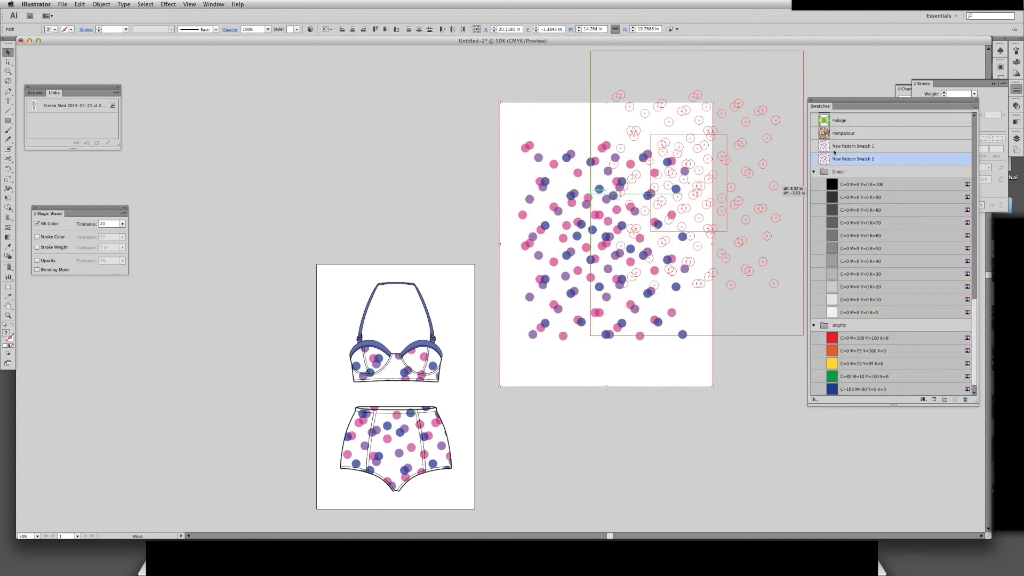
pyautogui.click(647, 457)
# Select every pattern-filled swimsuit piece with the Magic Wand and fill them with New Pattern Swatch 2
pyautogui.press('y')
pyautogui.click(436, 437)
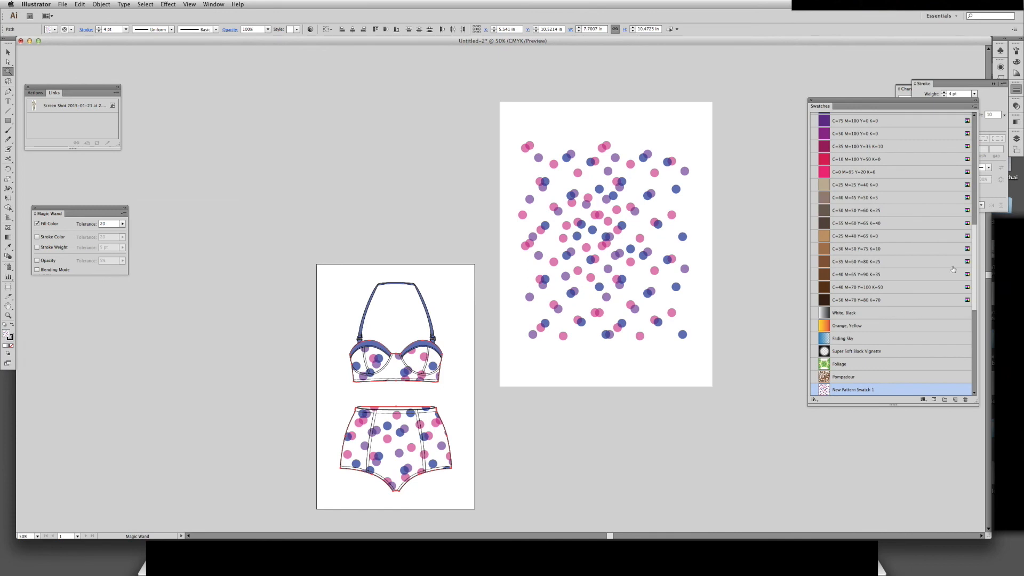
pyautogui.scroll(-5, 975, 248)
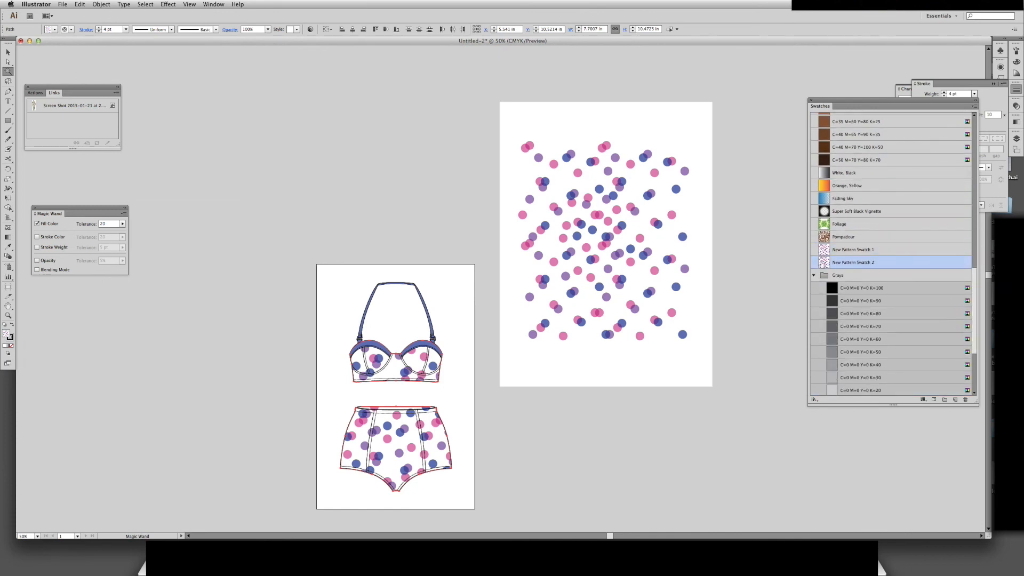
pyautogui.press('v')
pyautogui.click(574, 462)
# Delete the dot pattern artwork and its white background beside the artboard
pyautogui.moveTo(749, 89); pyautogui.dragTo(498, 394)
pyautogui.press('Delete')
pyautogui.press('space')
pyautogui.moveTo(553, 368); pyautogui.dragTo(675, 335)
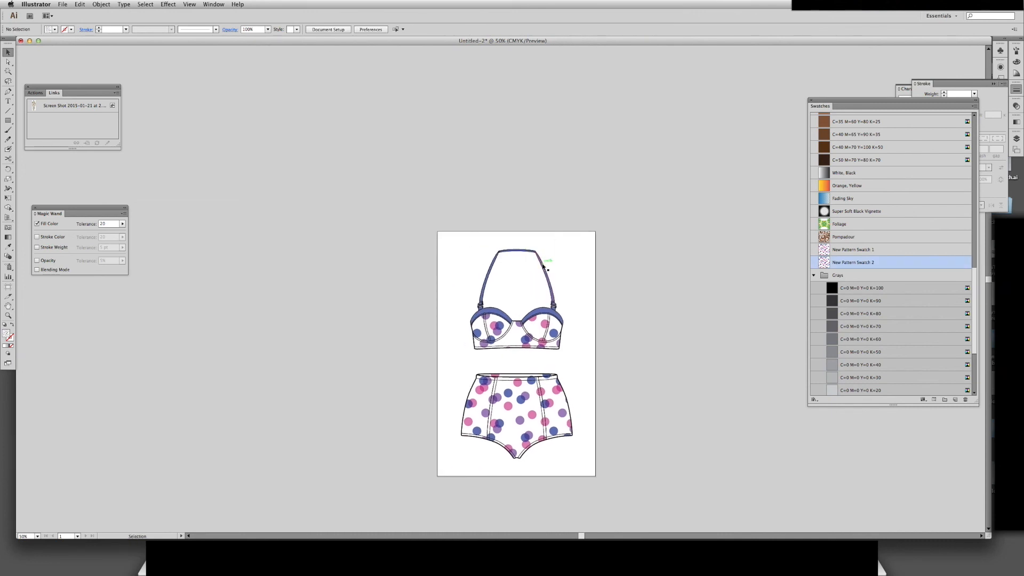
# Save the document as swimsuit.ai in Illustrator CS6 format
pyautogui.click(62, 5)
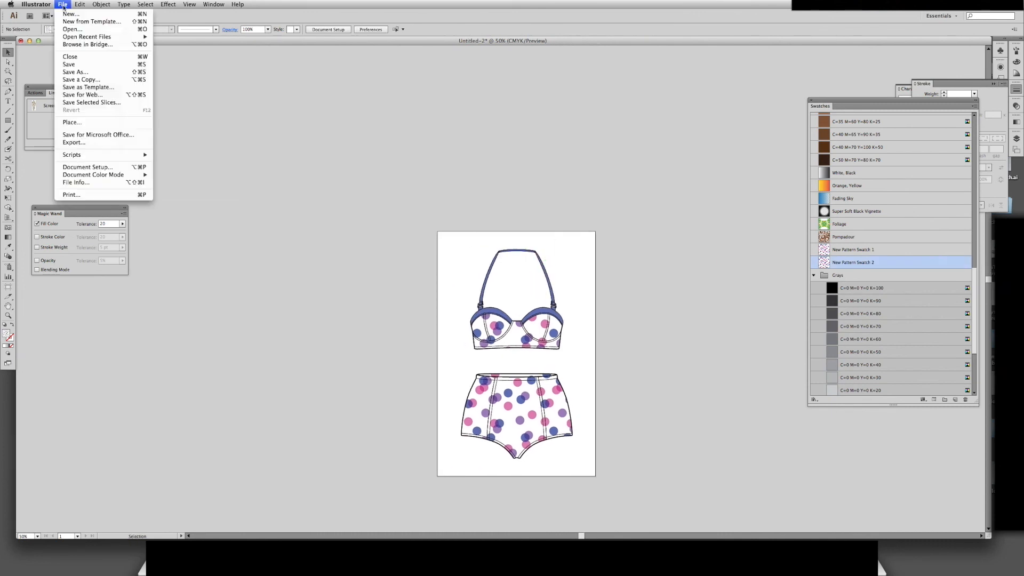
pyautogui.click(80, 82)
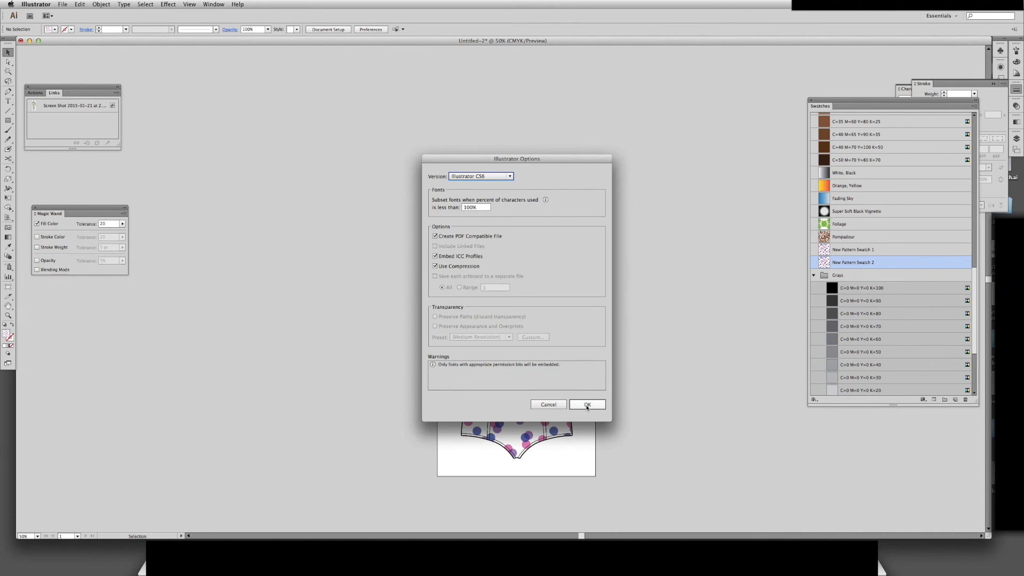
pyautogui.click(588, 405)
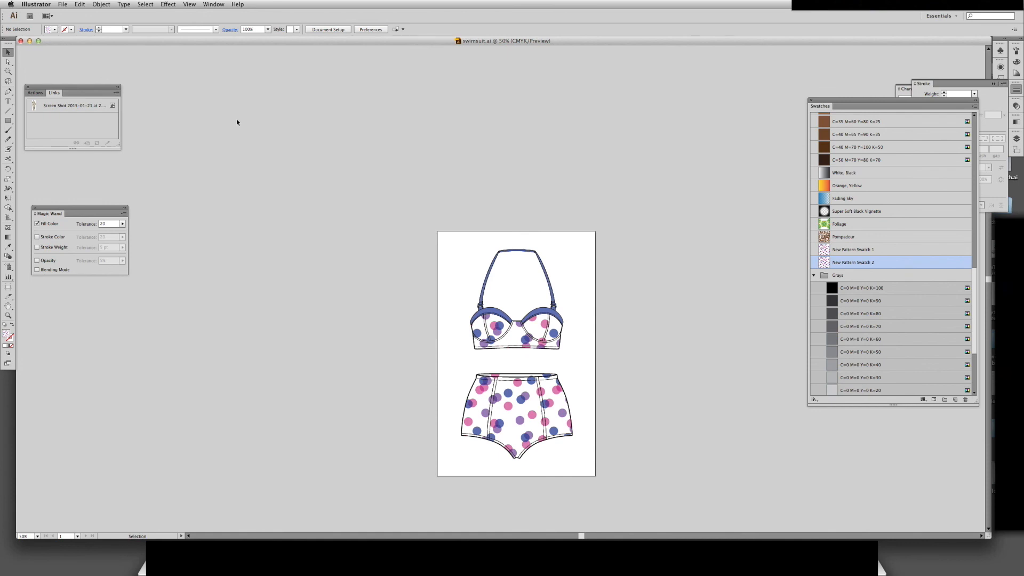
# Fit the artboard in the window and take a screenshot of the whole artboard area
pyautogui.press('space')
pyautogui.moveTo(465, 325); pyautogui.dragTo(450, 288)
pyautogui.press('super+1')
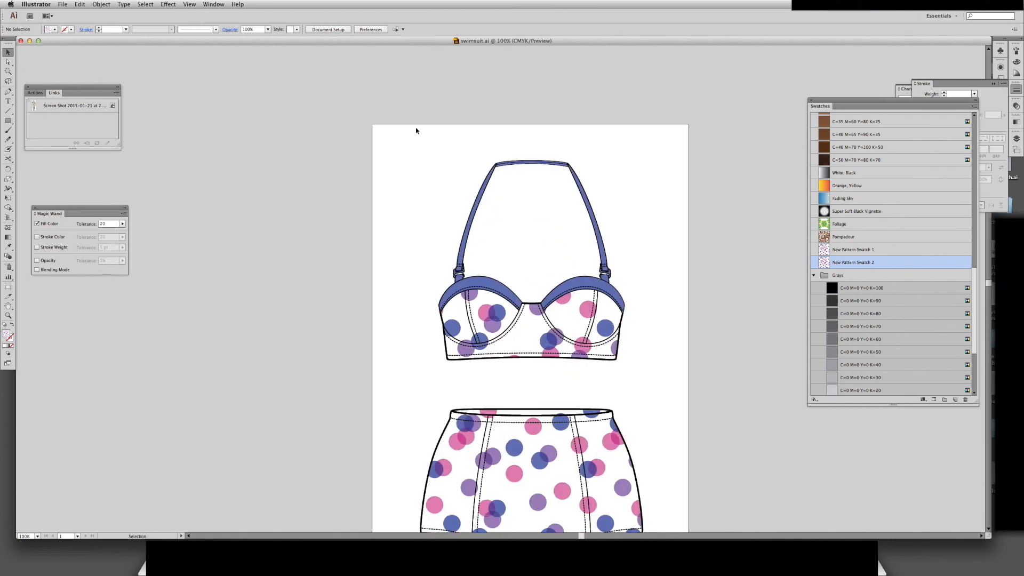
pyautogui.press('super+minus')
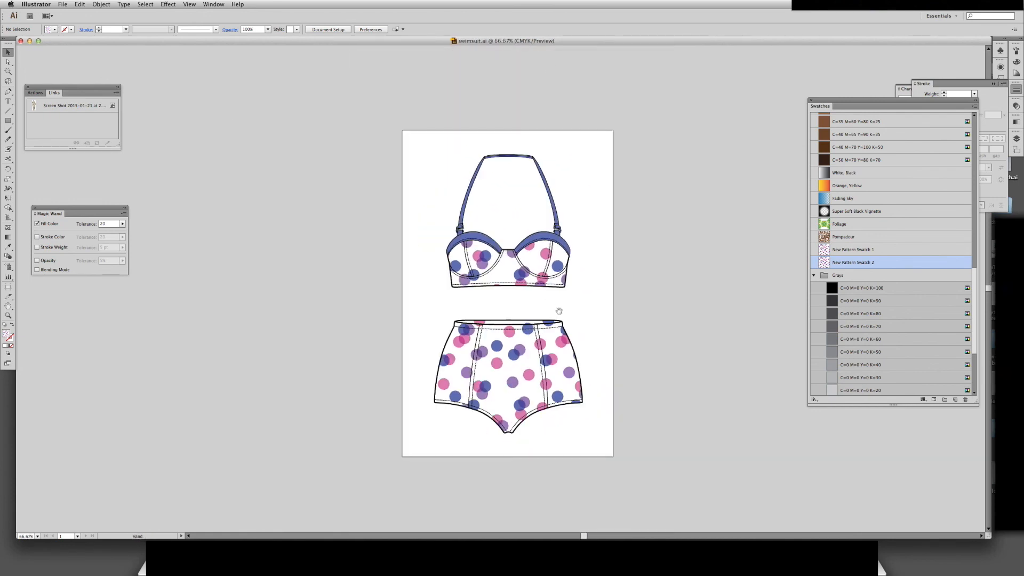
pyautogui.press('super+equal')
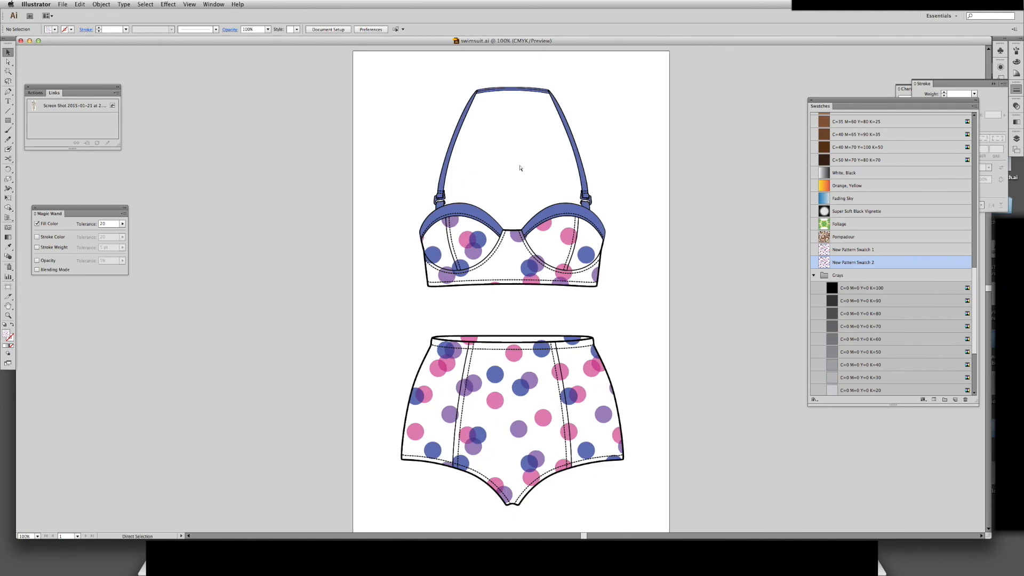
pyautogui.press('super+0')
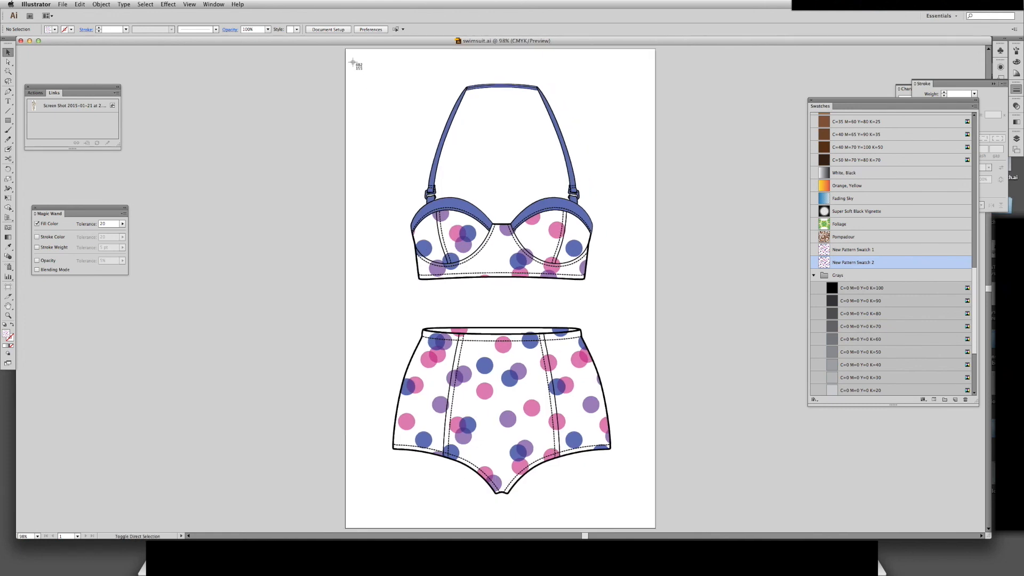
pyautogui.moveTo(345, 51); pyautogui.dragTo(655, 528)
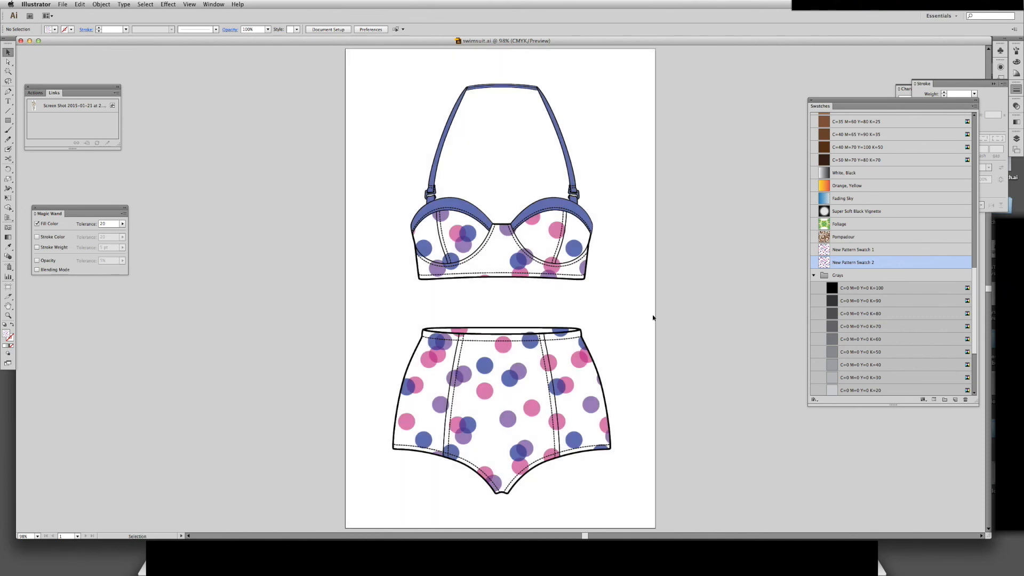